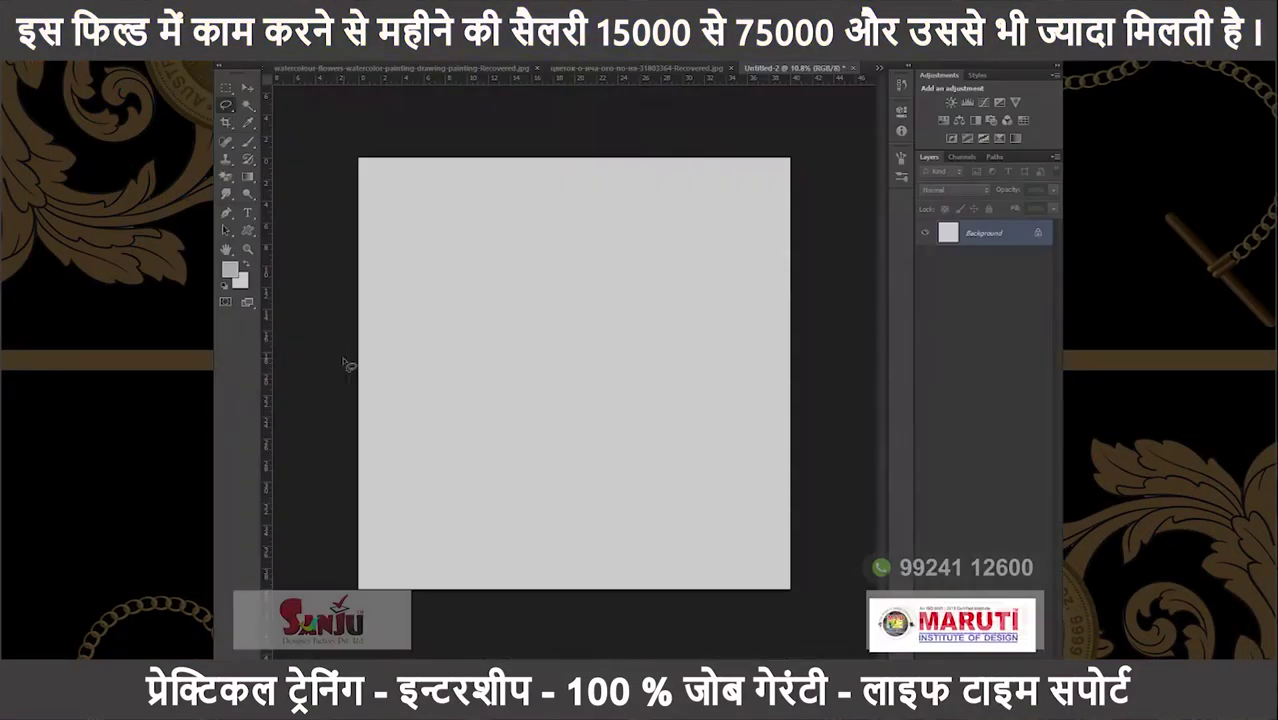
# - Add Layer 1 filled with black and an empty Layer 2 above it
pyautogui.hotkey('ctrl', 'shift', 'n')
pyautogui.press('Return')
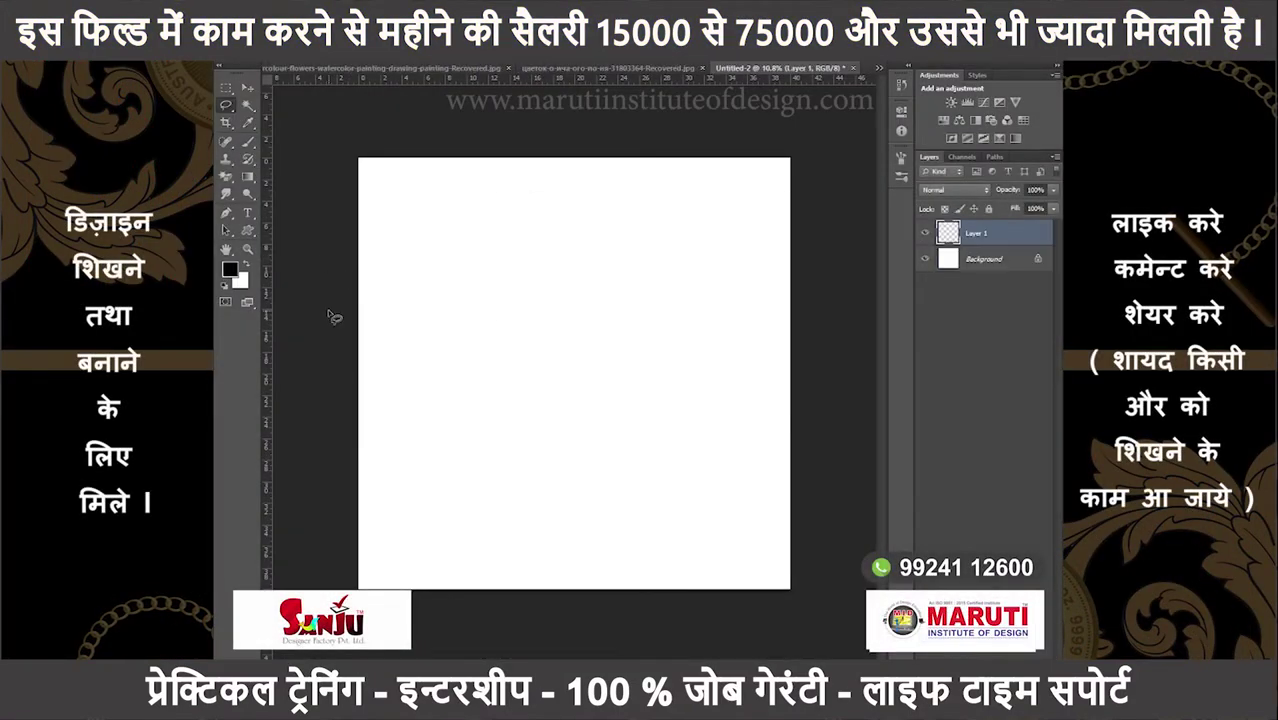
pyautogui.hotkey('alt', 'BackSpace')
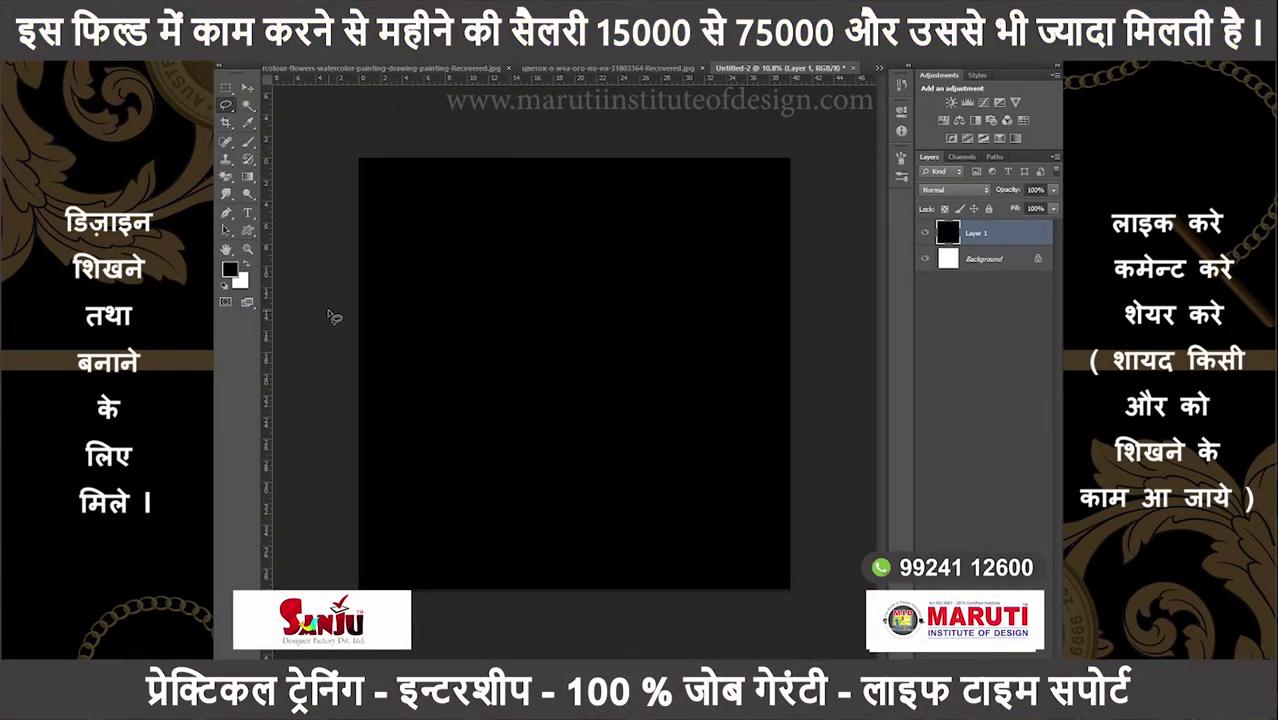
pyautogui.hotkey('ctrl', 'shift', 'n')
pyautogui.press('Return')
pyautogui.press('m')
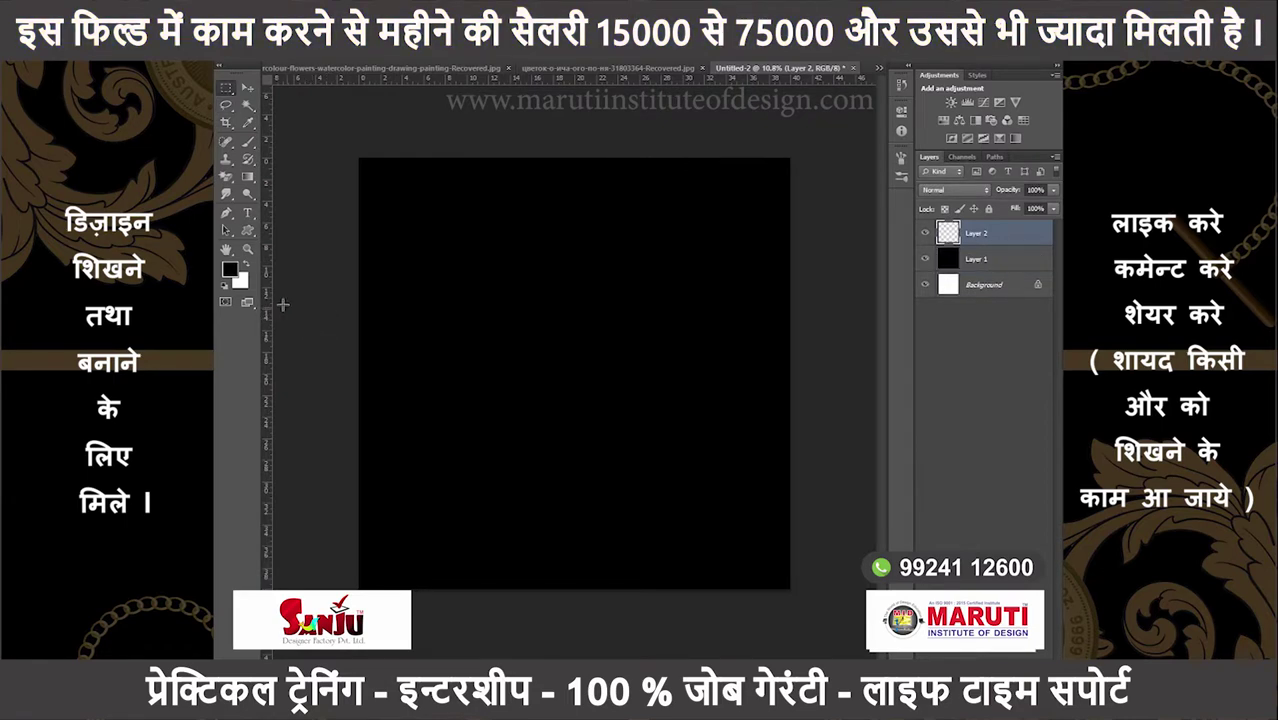
# - Set the foreground to light red #ff6262 and fill a tall bar at upper left
pyautogui.click(230, 269)
pyautogui.moveTo(668, 160); pyautogui.dragTo(704, 148)
pyautogui.moveTo(437, 218); pyautogui.dragTo(483, 403)
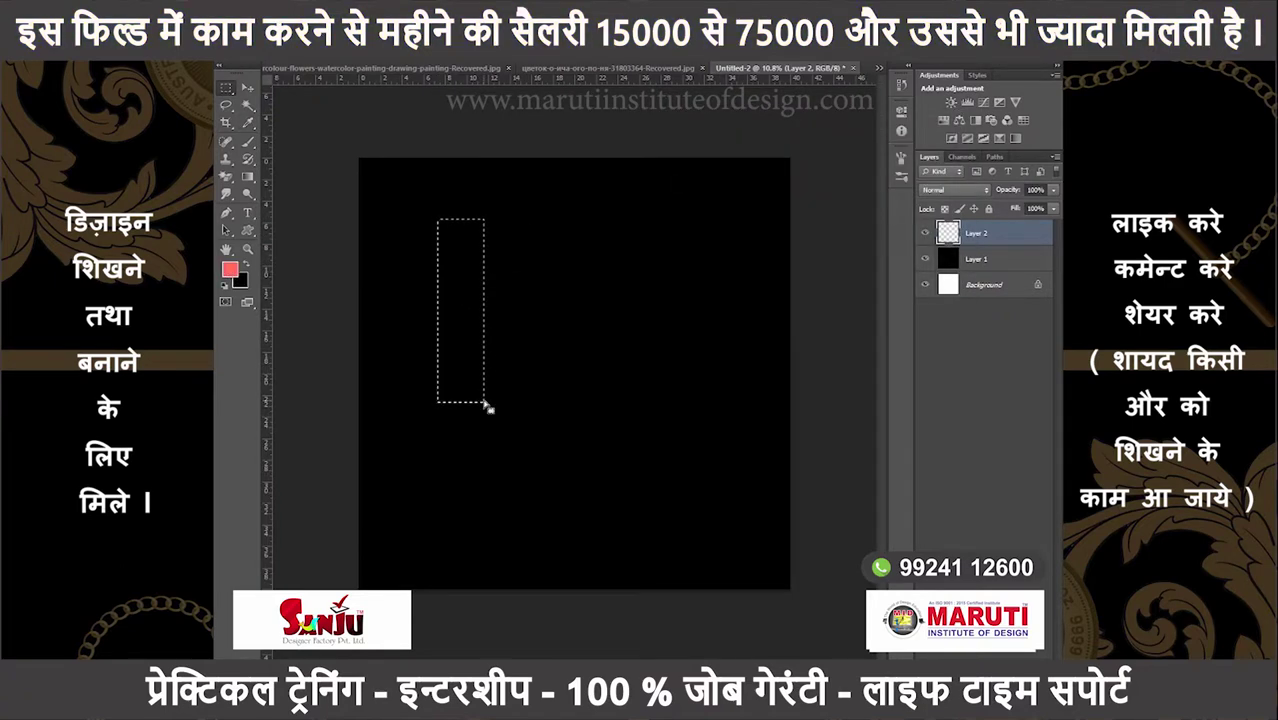
pyautogui.hotkey('alt', 'BackSpace')
pyautogui.hotkey('ctrl', 'd')
# - On new Layer 3, fill a light-red square and a wide rectangle below it as a step shape
pyautogui.moveTo(644, 378); pyautogui.dragTo(760, 494)
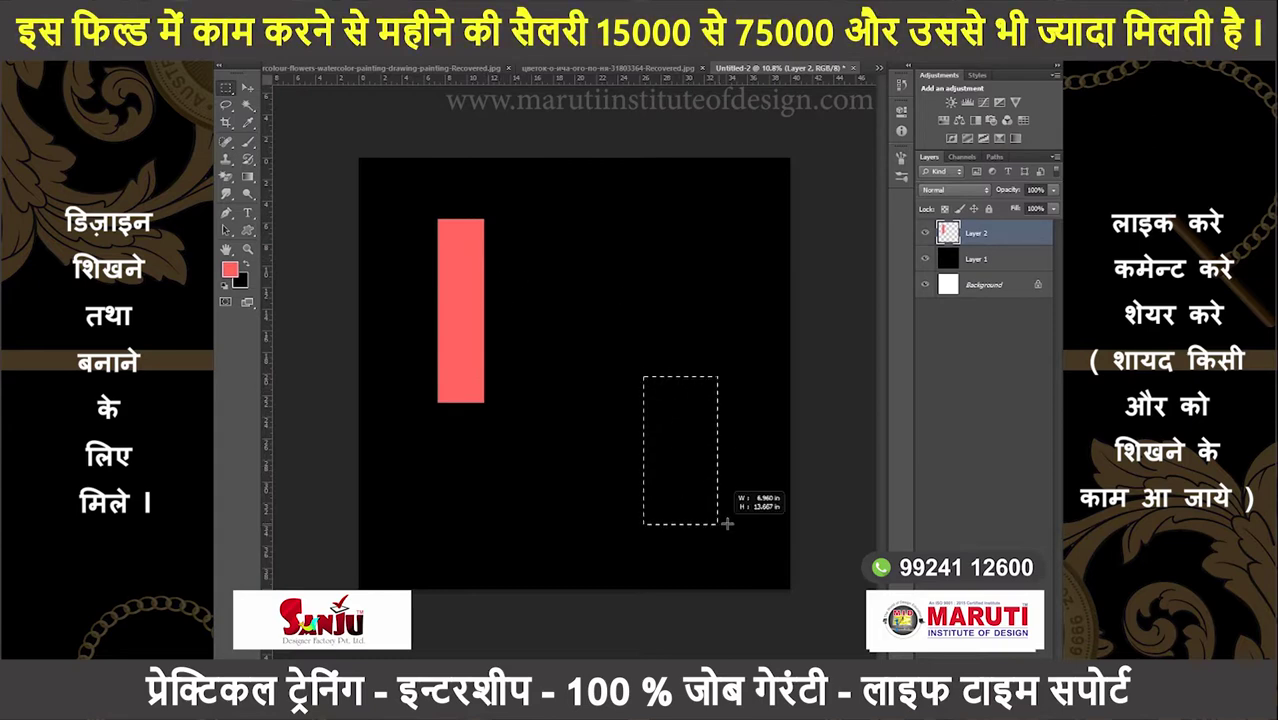
pyautogui.hotkey('ctrl', 'shift', 'n')
pyautogui.press('Return')
pyautogui.hotkey('alt', 'BackSpace')
pyautogui.hotkey('ctrl', 'd')
pyautogui.moveTo(513, 467); pyautogui.dragTo(710, 536)
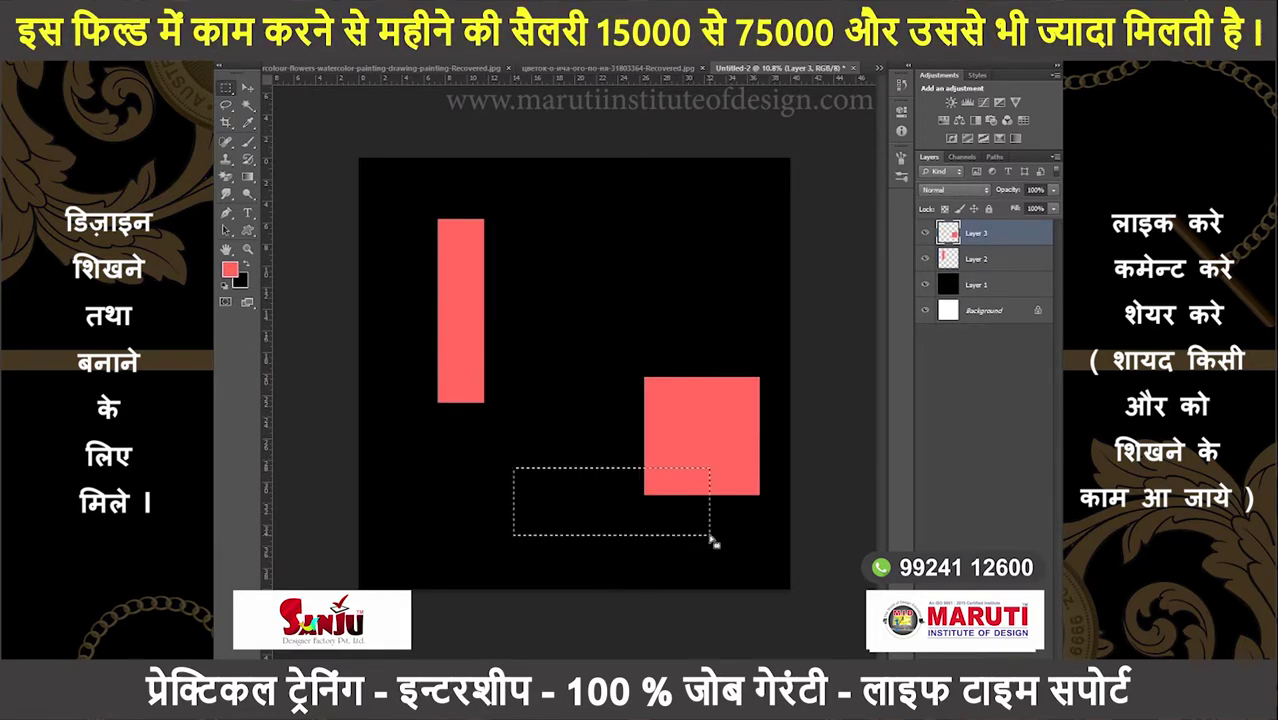
pyautogui.hotkey('alt', 'BackSpace')
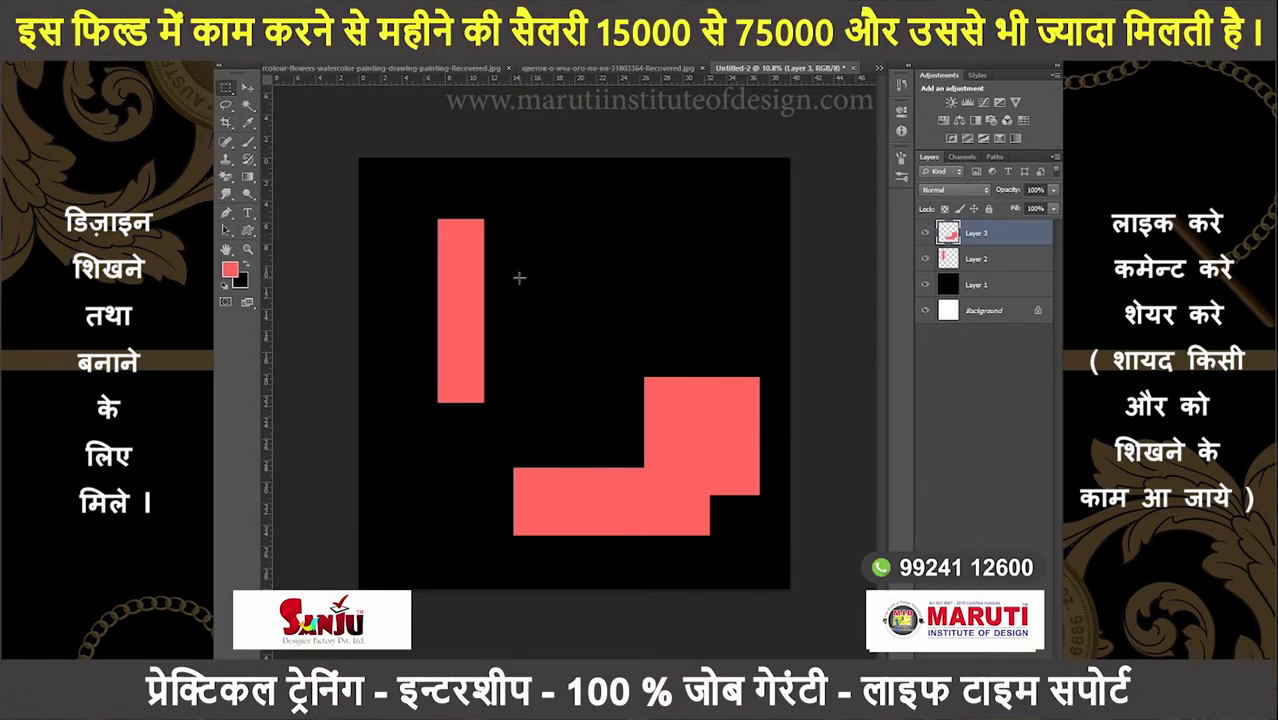
pyautogui.click(230, 269)
# - Fill a lime-green square near the centre on Layer 4, widening it slightly left
pyautogui.moveTo(786, 291); pyautogui.dragTo(786, 280)
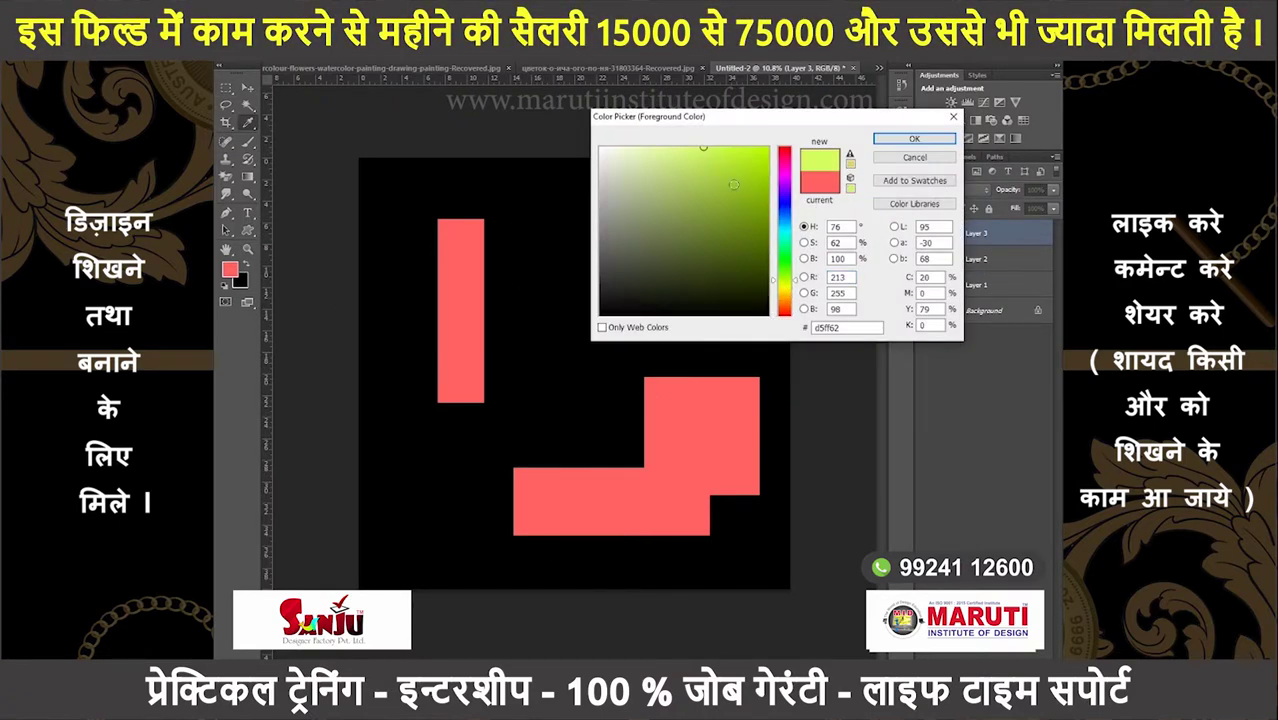
pyautogui.click(724, 164)
pyautogui.click(914, 138)
pyautogui.moveTo(499, 298); pyautogui.dragTo(634, 456)
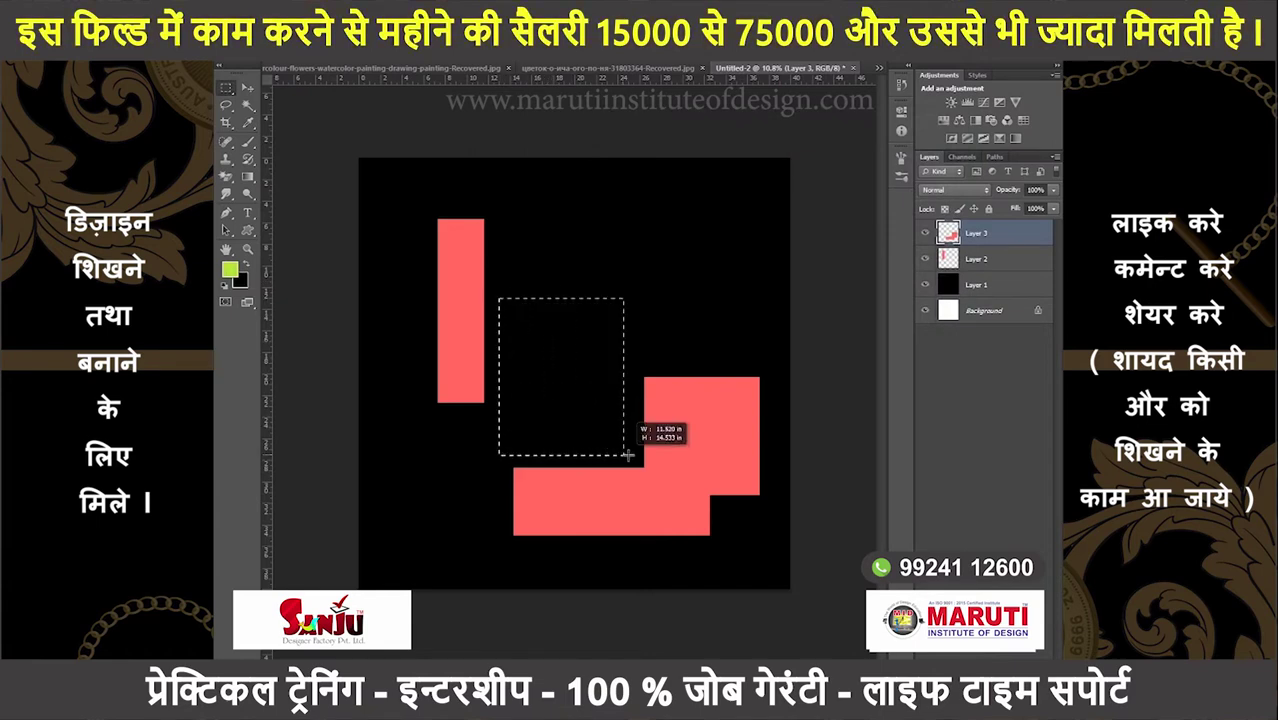
pyautogui.hotkey('ctrl', 'shift', 'n')
pyautogui.press('Return')
pyautogui.hotkey('alt', 'BackSpace')
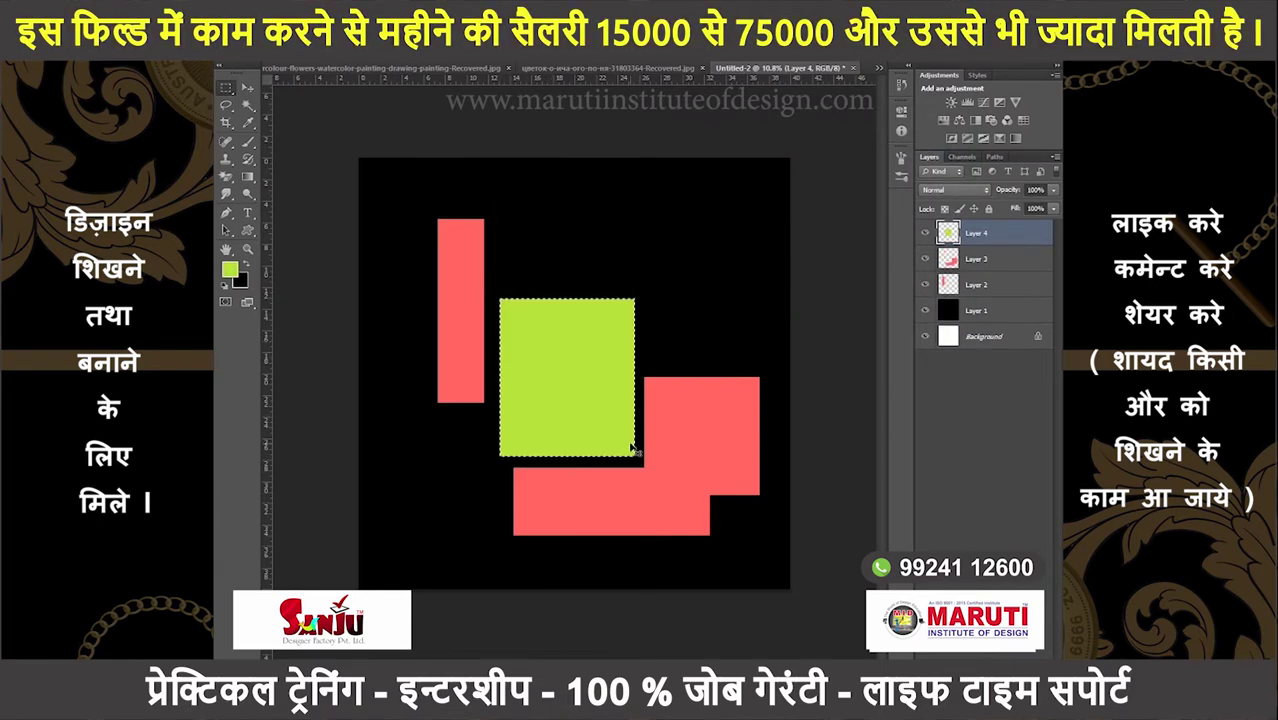
pyautogui.hotkey('ctrl', 't')
pyautogui.moveTo(499, 377); pyautogui.dragTo(495, 377)
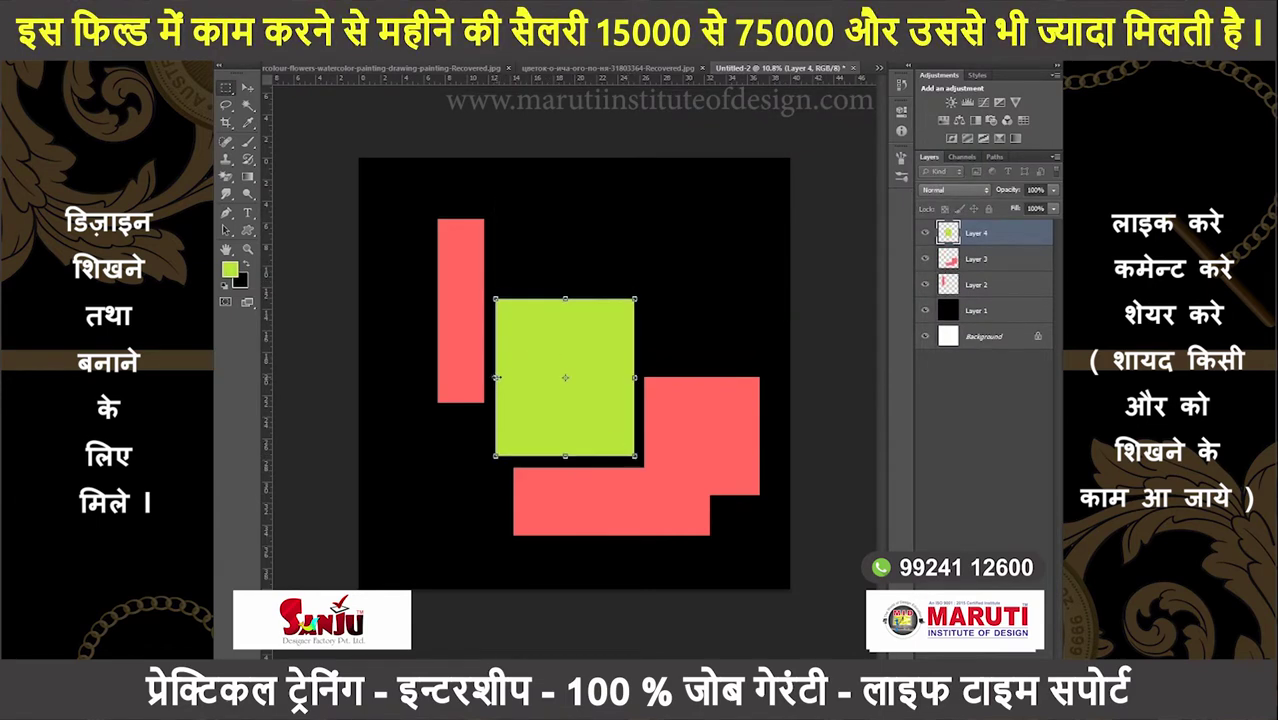
pyautogui.press('Return')
# - On Layer 5, fill a cyan square in the bottom-right corner and copy it to bottom-left
pyautogui.hotkey('ctrl', 'shift', 'n')
pyautogui.press('Return')
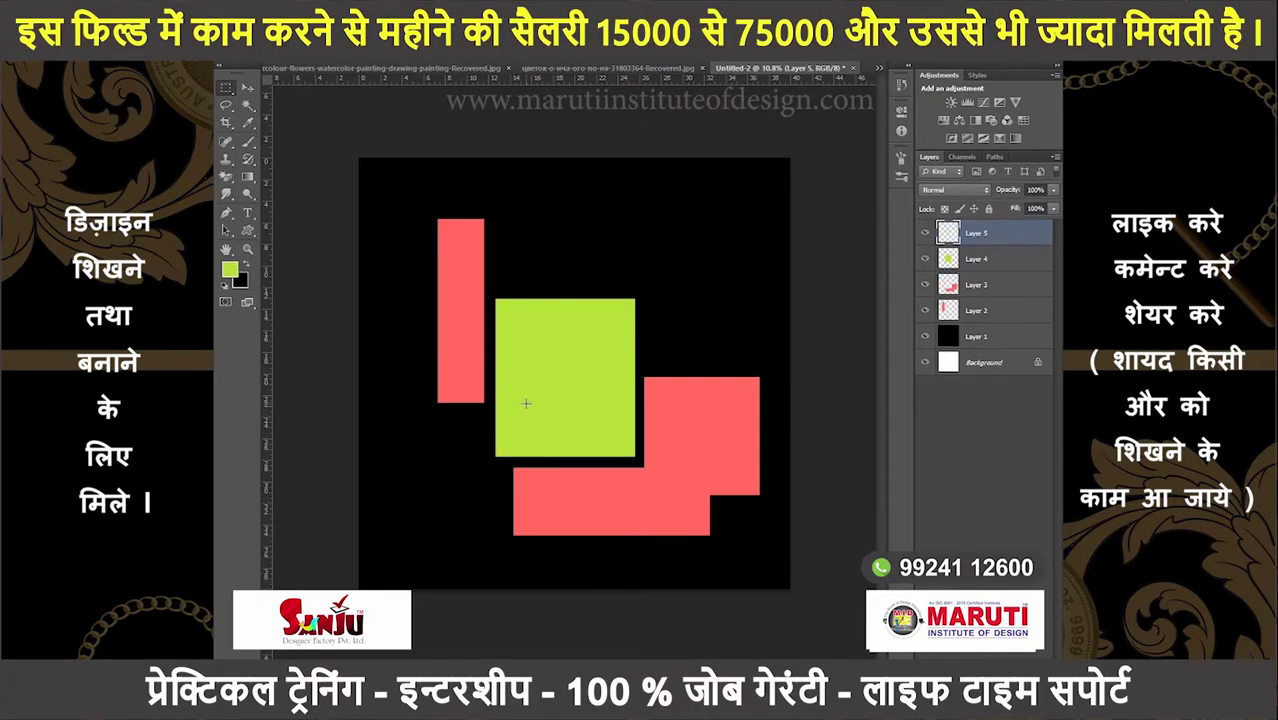
pyautogui.click(230, 270)
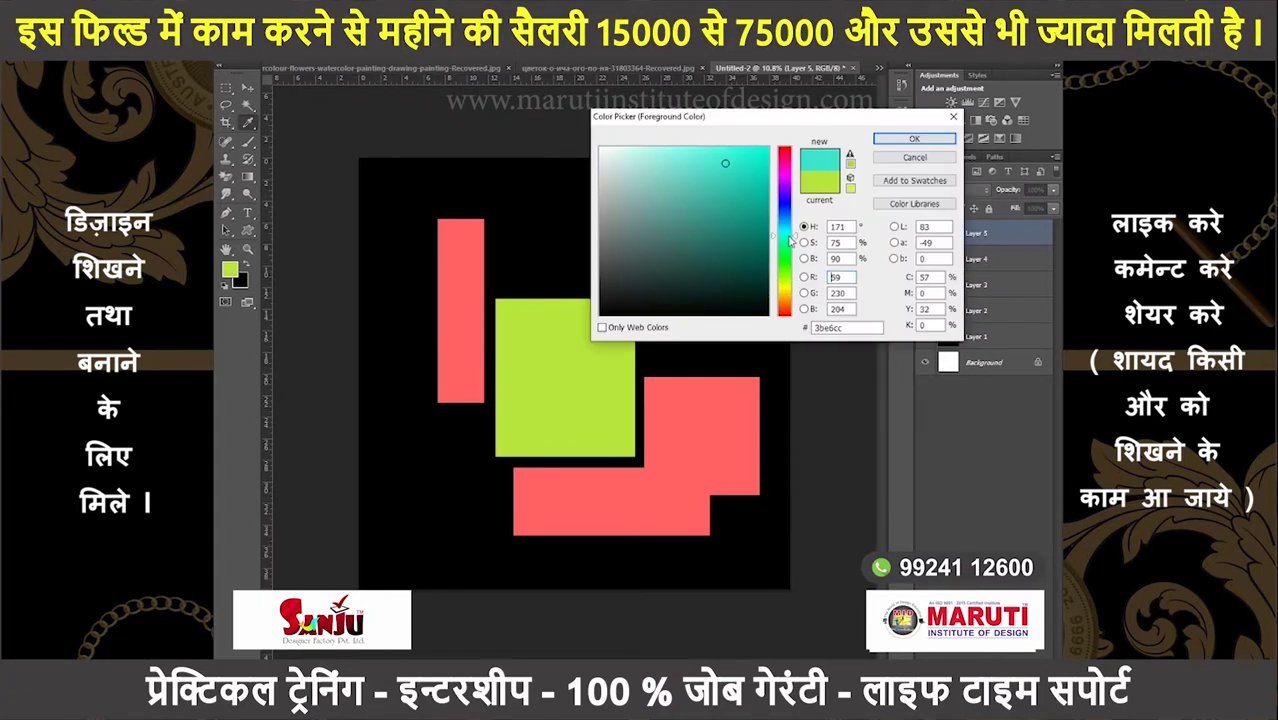
pyautogui.click(912, 140)
pyautogui.moveTo(721, 507); pyautogui.dragTo(790, 576)
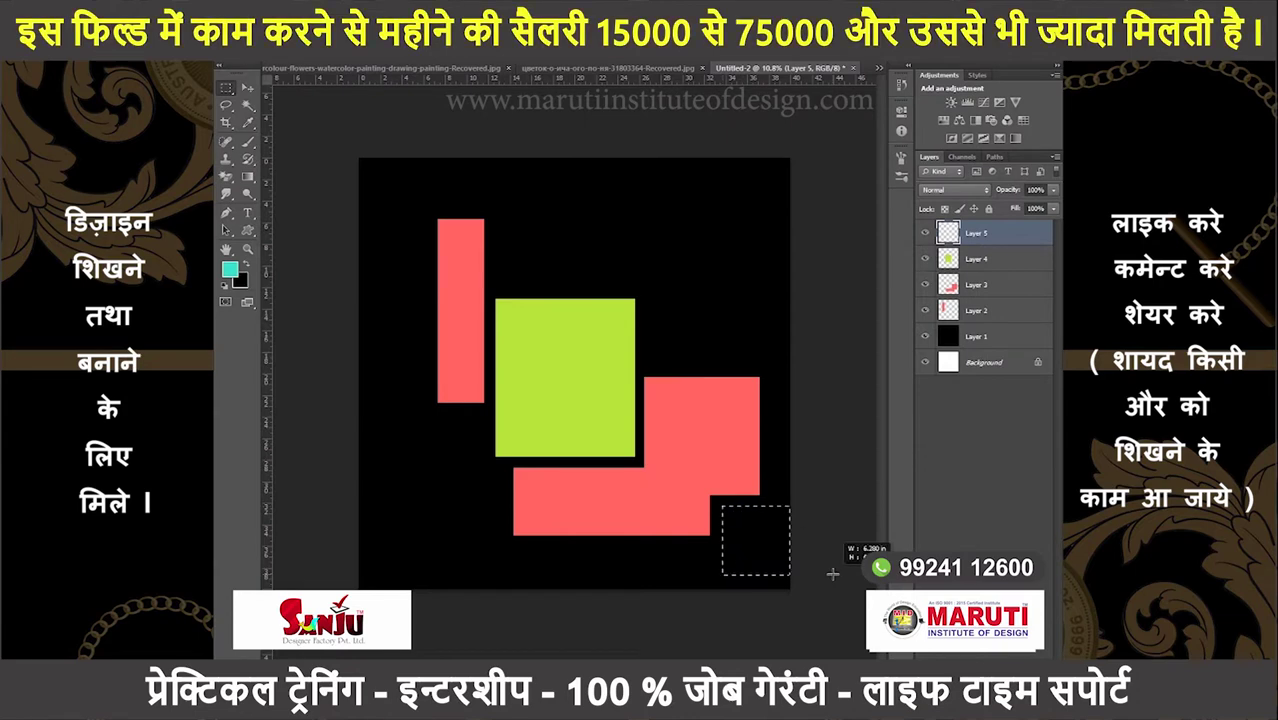
pyautogui.hotkey('alt', 'BackSpace')
pyautogui.hotkey('ctrl', 't')
pyautogui.press('Return')
pyautogui.moveTo(757, 540)
pyautogui.mouseDown()
pyautogui.moveTo(420, 535)
pyautogui.moveTo(411, 523)
pyautogui.mouseUp()
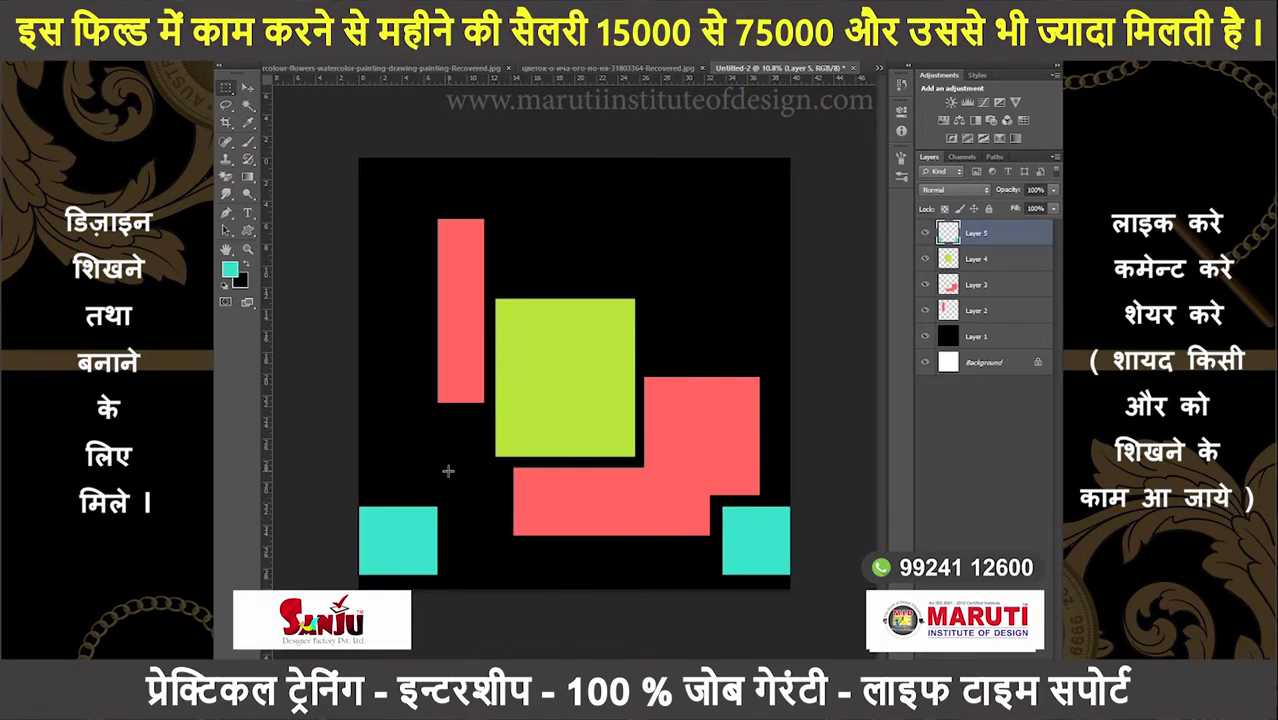
pyautogui.hotkey('ctrl', 'shift', 'alt', 'n')
# - Pick lavender and fill a narrow upright bar at the bottom, adjusting its width
pyautogui.click(229, 269)
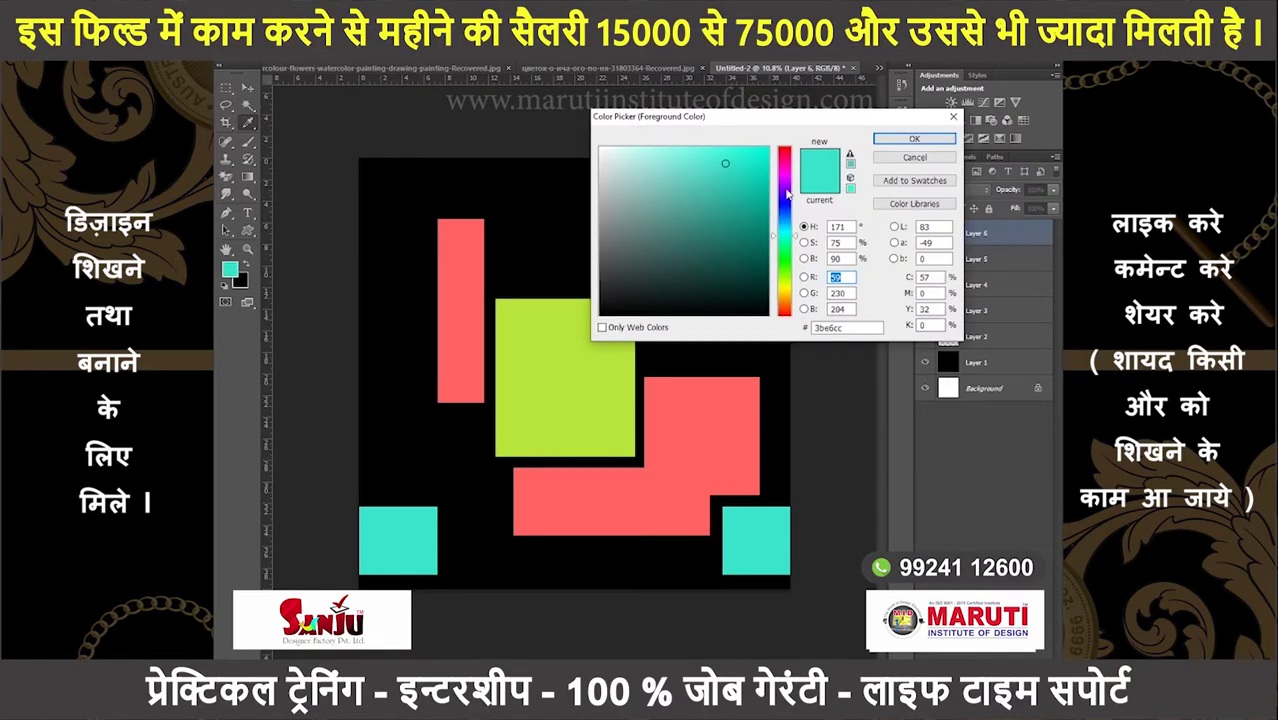
pyautogui.click(787, 190)
pyautogui.click(676, 157)
pyautogui.click(914, 138)
pyautogui.moveTo(447, 470); pyautogui.dragTo(503, 580)
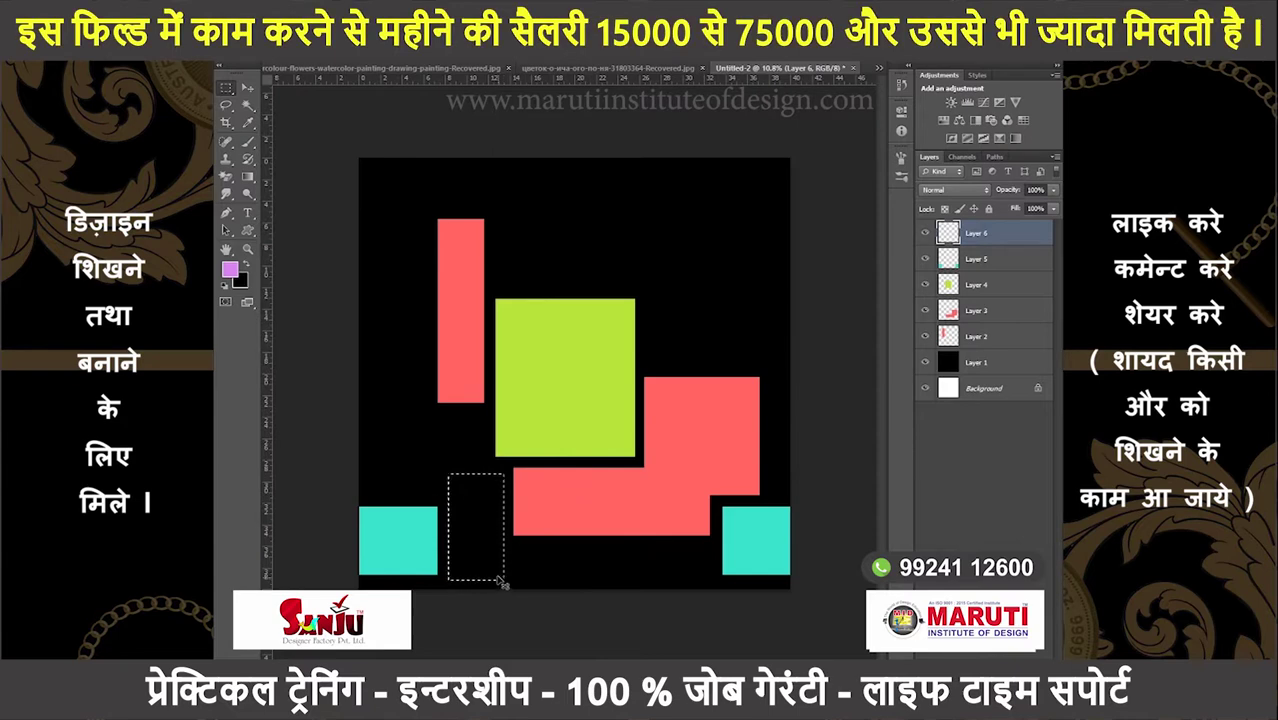
pyautogui.hotkey('alt', 'BackSpace')
pyautogui.hotkey('ctrl', 't')
pyautogui.moveTo(447, 527); pyautogui.dragTo(441, 527)
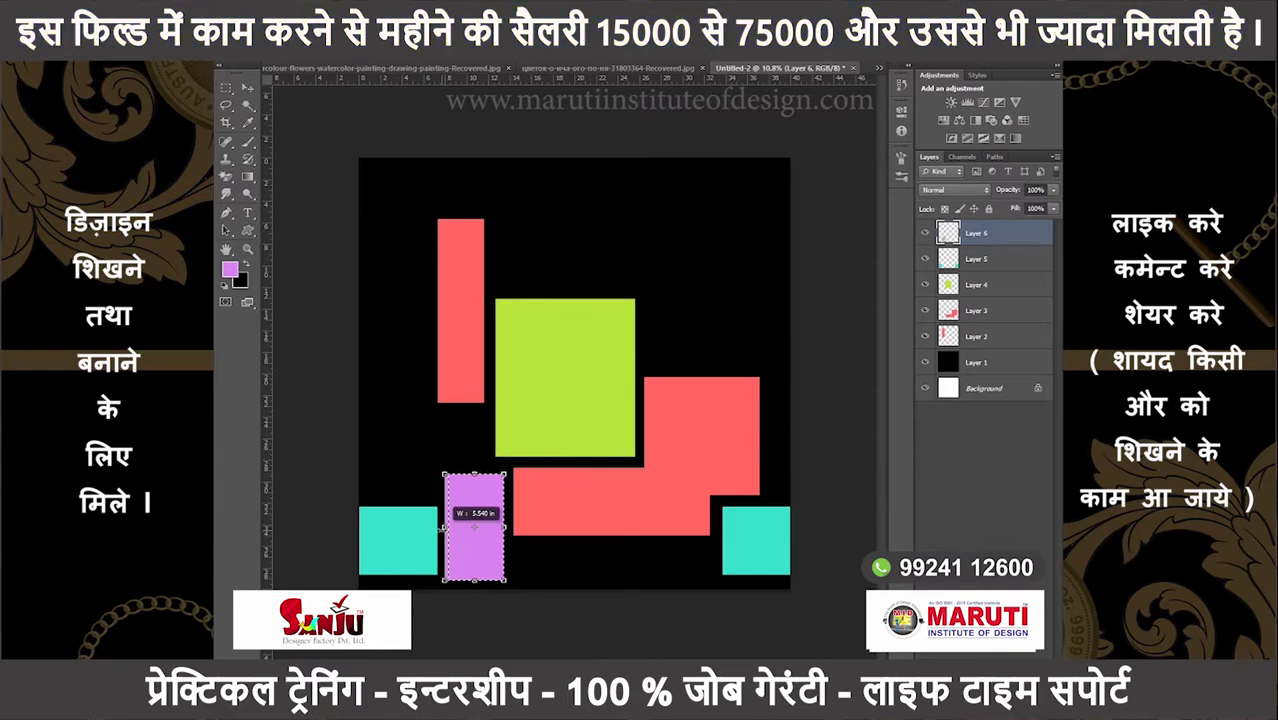
pyautogui.press('Return')
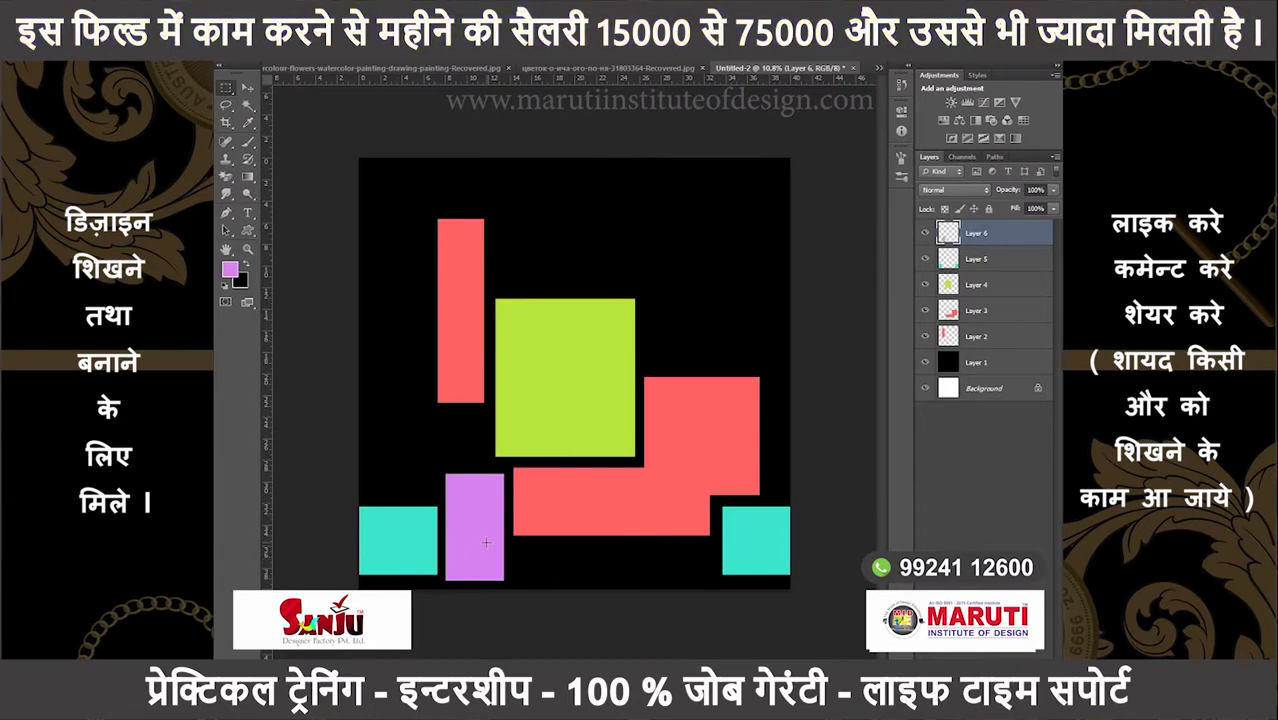
# - Nudge the bottom strip slightly downward
pyautogui.moveTo(445, 538); pyautogui.dragTo(712, 590)
pyautogui.hotkey('ctrl', 't')
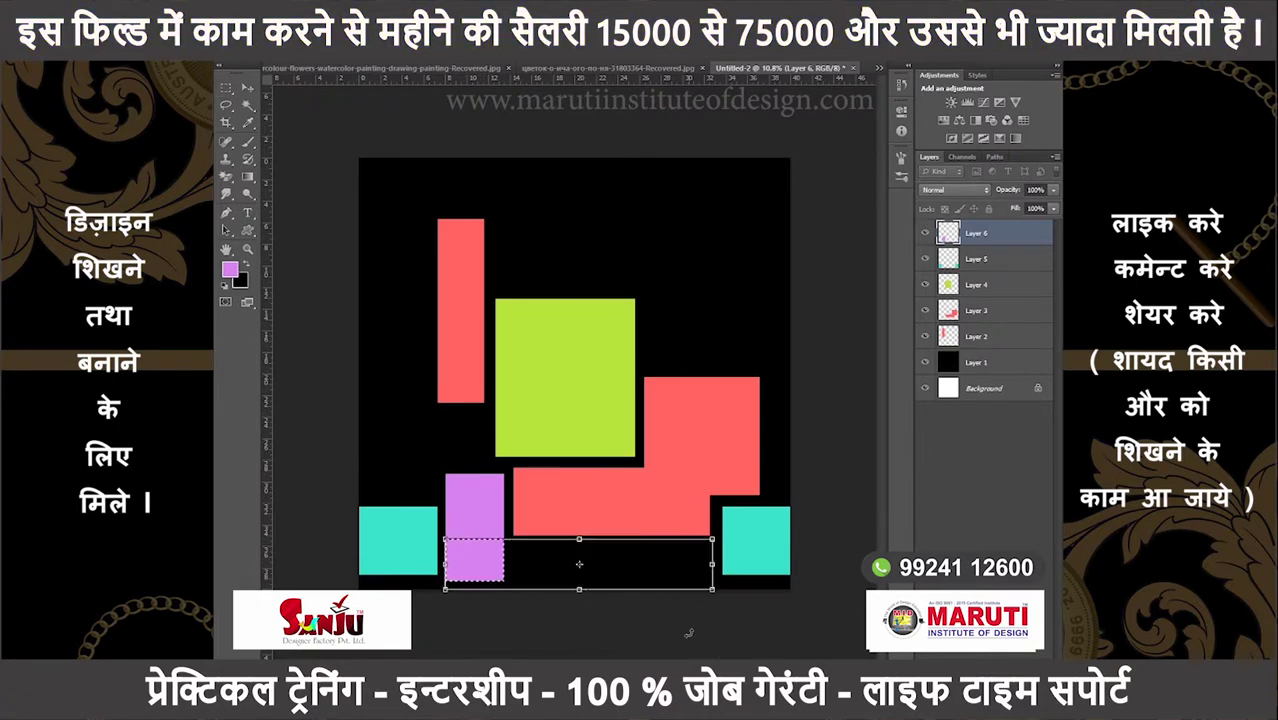
pyautogui.hotkey('shift', 'Down')
pyautogui.hotkey('shift', 'Down')
pyautogui.hotkey('shift', 'Down')
pyautogui.hotkey('shift', 'Down')
pyautogui.hotkey('shift', 'Down')
pyautogui.hotkey('shift', 'Down')
pyautogui.press('Return')
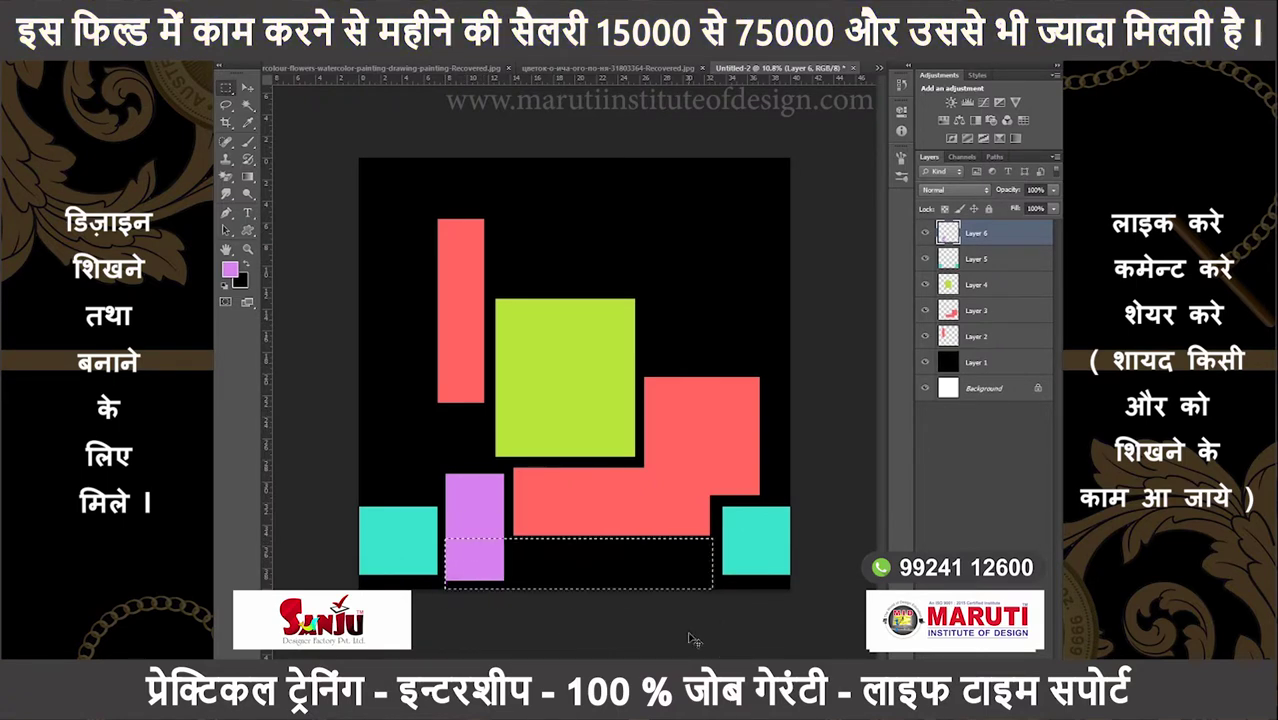
pyautogui.hotkey('ctrl', 'd')
# - On a new layer, fill a wide lavender strip along the bottom, stretched past the canvas edge
pyautogui.hotkey('ctrl', 'shift', 'alt', 'n')
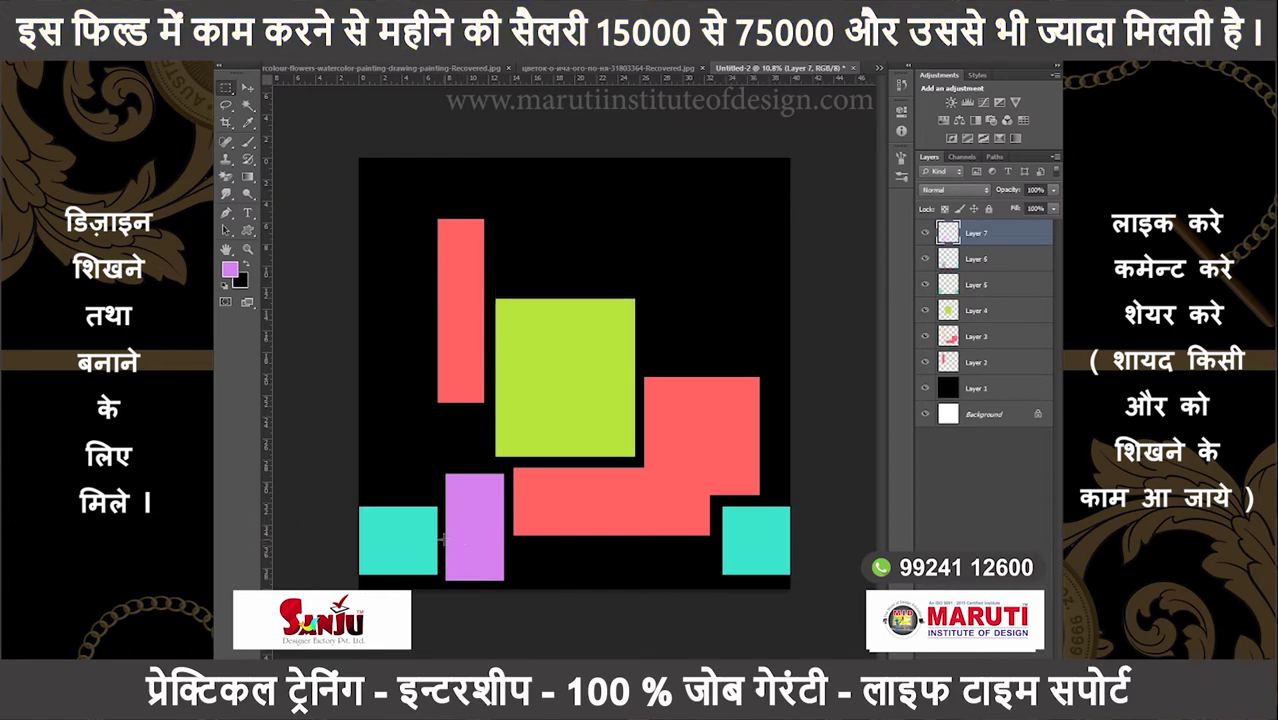
pyautogui.moveTo(444, 543); pyautogui.dragTo(714, 634)
pyautogui.hotkey('alt', 'BackSpace')
pyautogui.hotkey('ctrl', 't')
pyautogui.moveTo(581, 589); pyautogui.dragTo(581, 636)
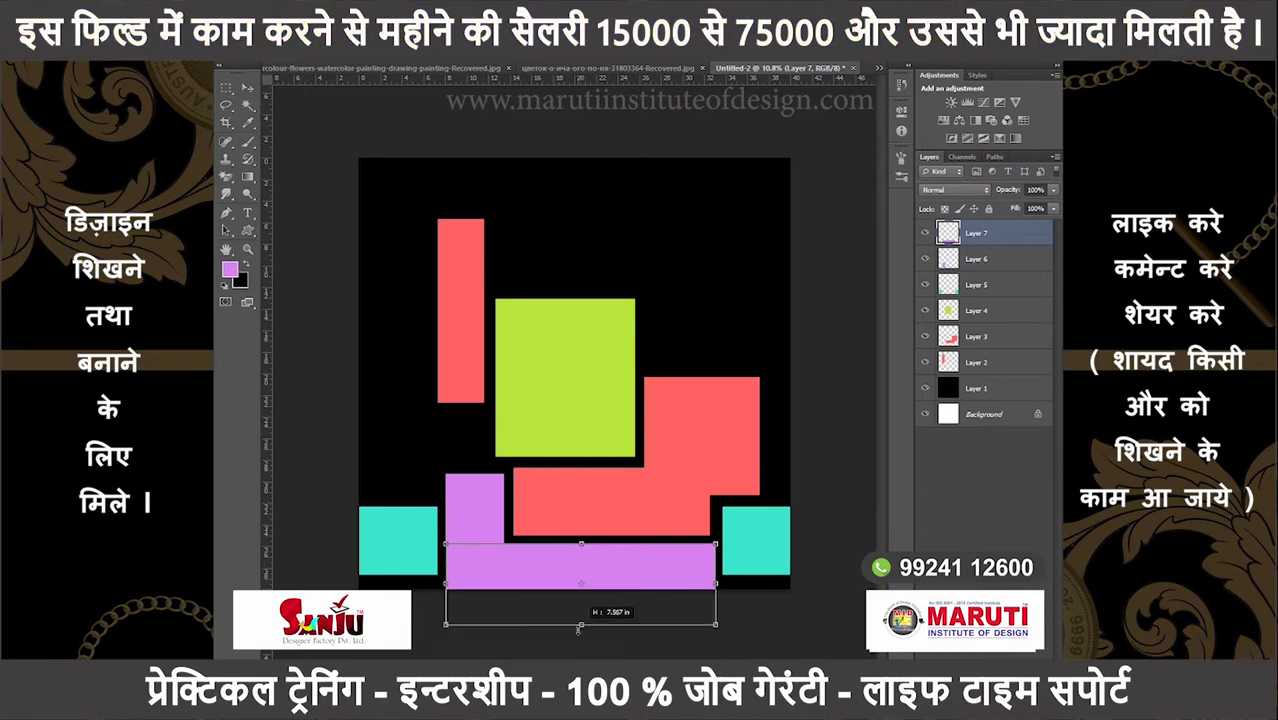
pyautogui.press('Return')
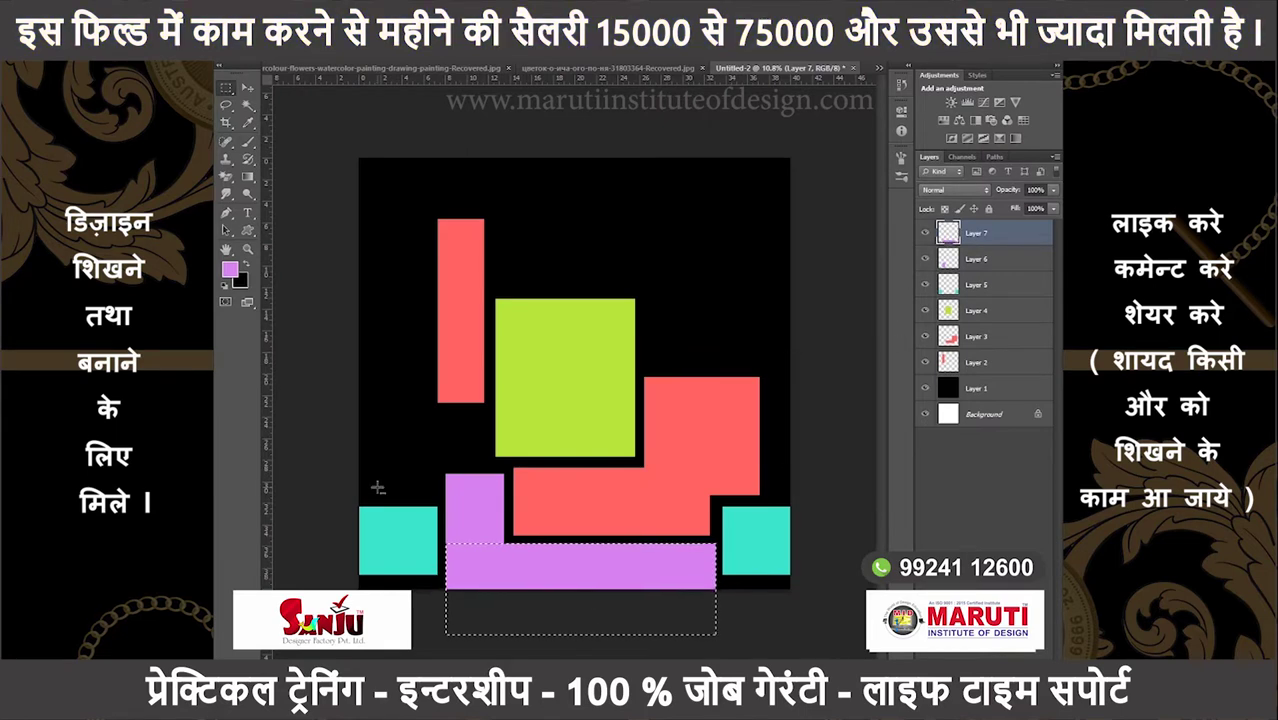
# - Merge the two lavender layers, add Layer 8, and nudge the tall red bar up
pyautogui.moveTo(446, 589)
pyautogui.mouseDown()
pyautogui.moveTo(712, 635)
pyautogui.moveTo(662, 193)
pyautogui.mouseUp()
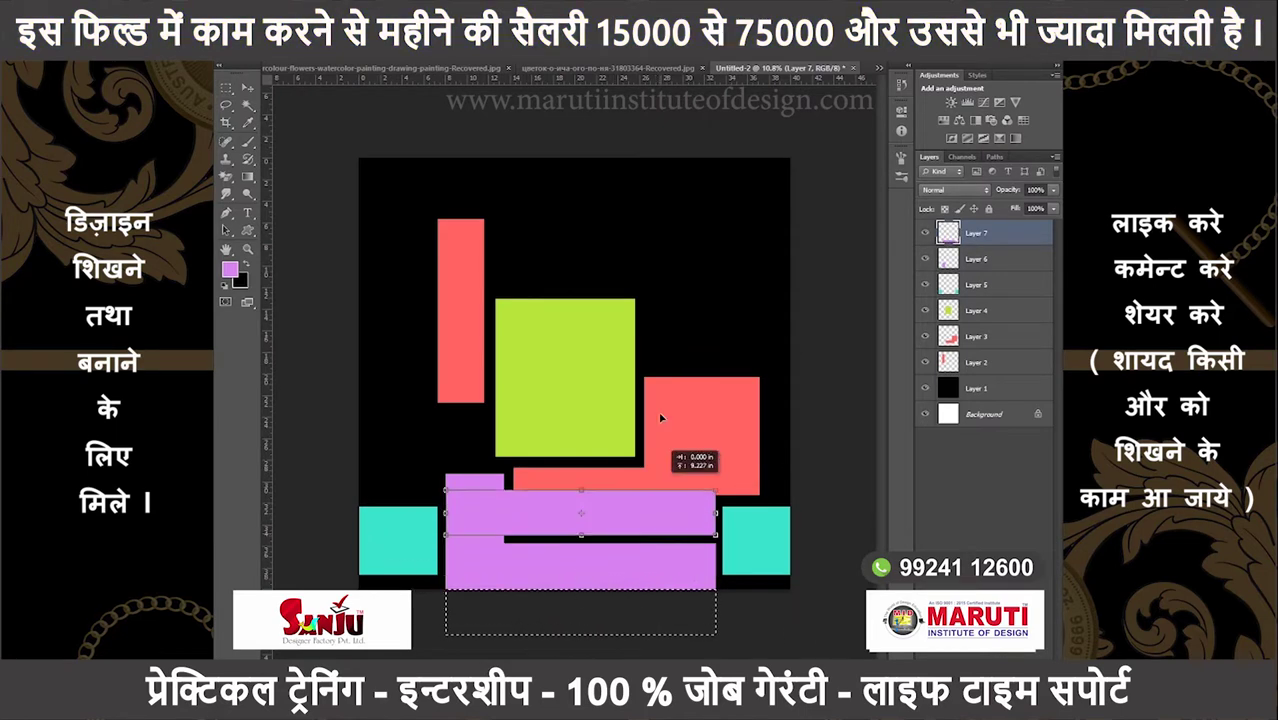
pyautogui.keyDown('shift'); pyautogui.click(975, 260); pyautogui.keyUp('shift')
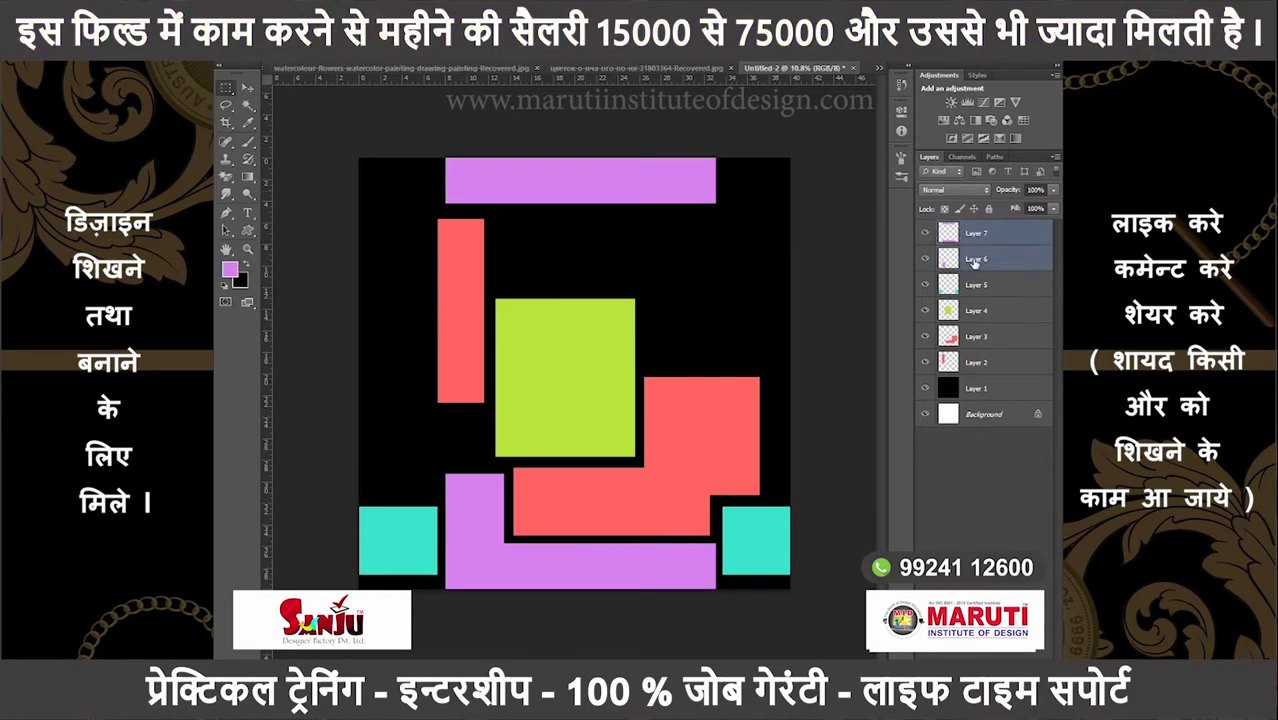
pyautogui.hotkey('ctrl', 'e')
pyautogui.hotkey('ctrl', 'shift', 'n')
pyautogui.press('Return')
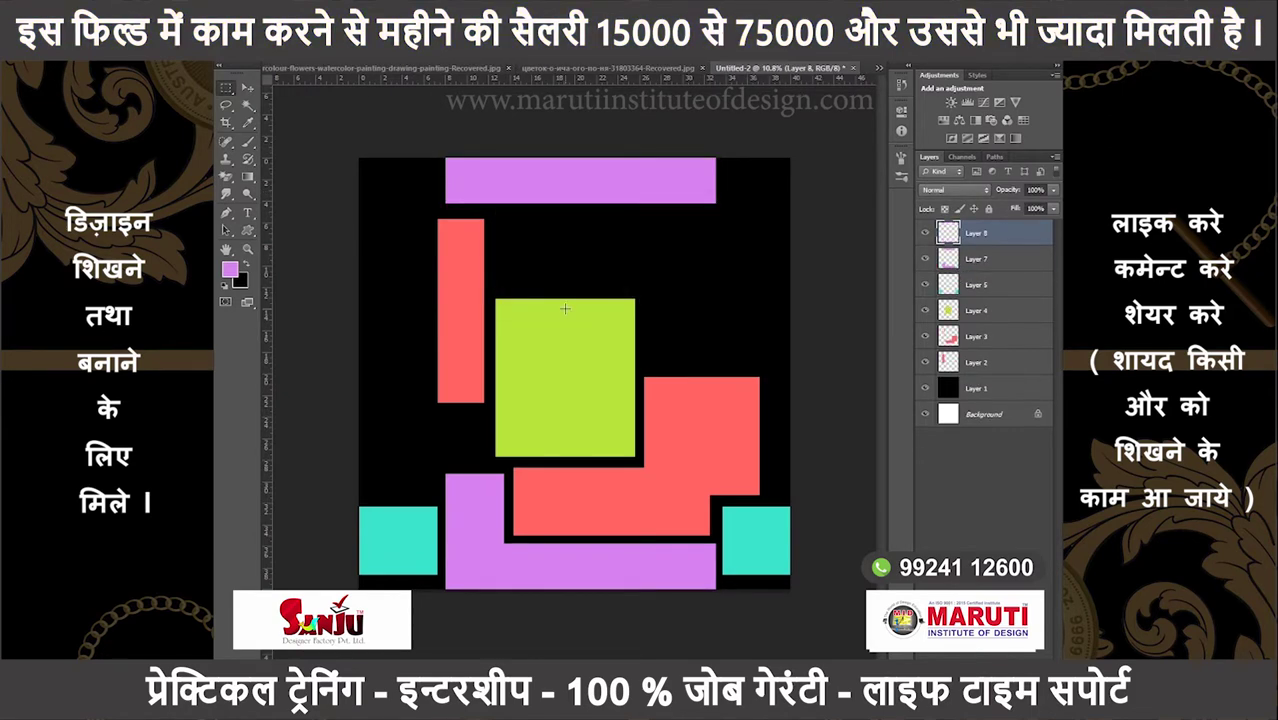
pyautogui.moveTo(469, 263); pyautogui.dragTo(469, 259)
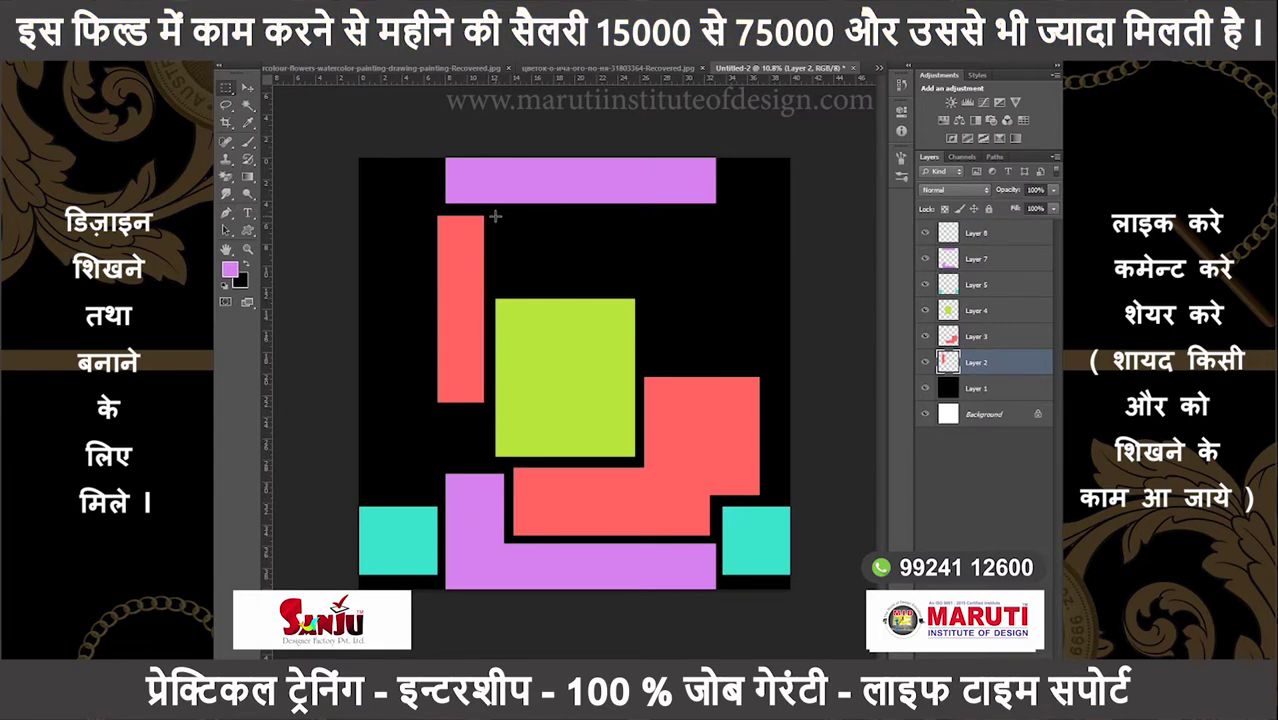
# - Fill a bright blue square above the lime square and duplicate it alongside
pyautogui.click(948, 234)
pyautogui.moveTo(499, 215); pyautogui.dragTo(562, 286)
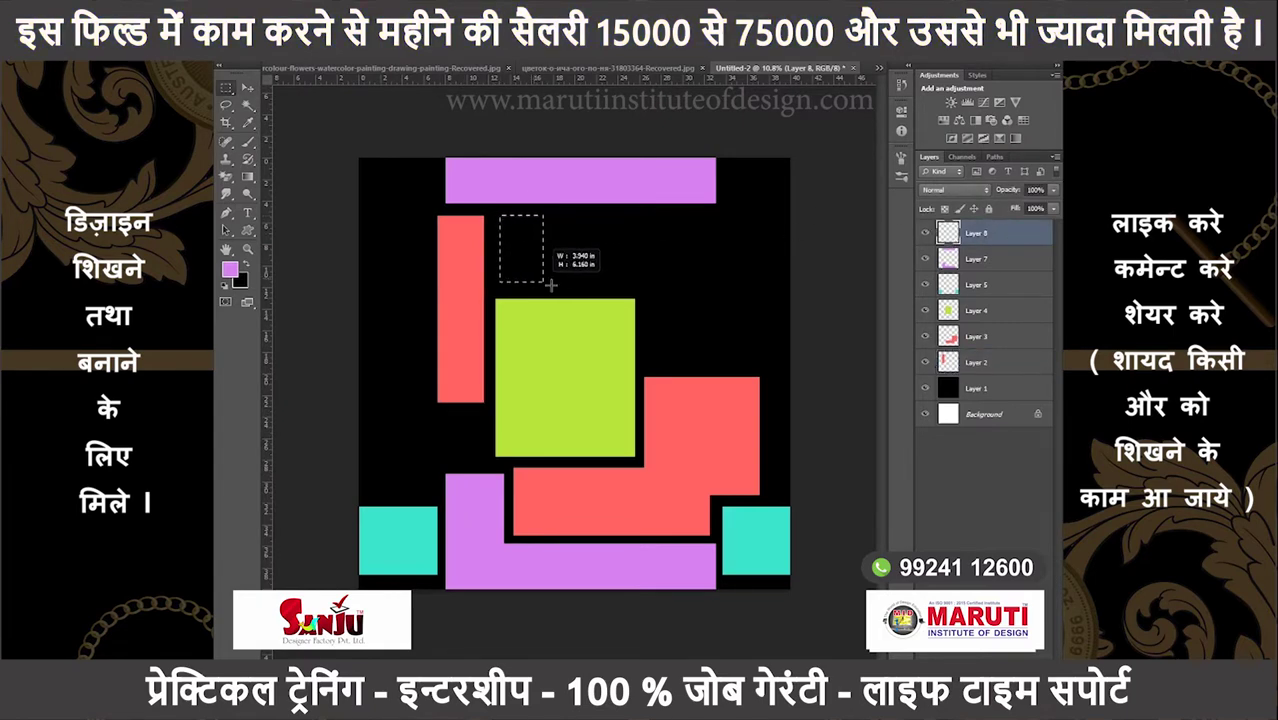
pyautogui.click(229, 268)
pyautogui.click(784, 214)
pyautogui.click(712, 157)
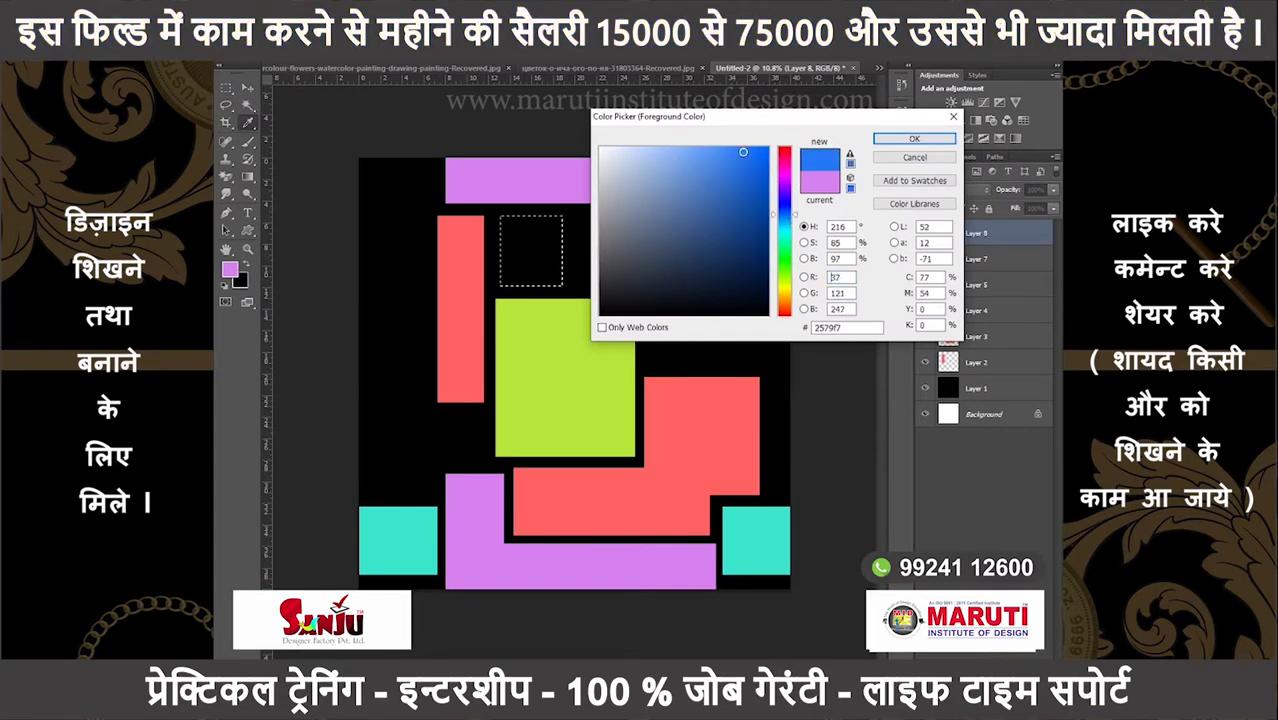
pyautogui.press('Return')
pyautogui.hotkey('alt', 'BackSpace')
pyautogui.hotkey('ctrl', 'd')
pyautogui.hotkey('ctrl', 'j')
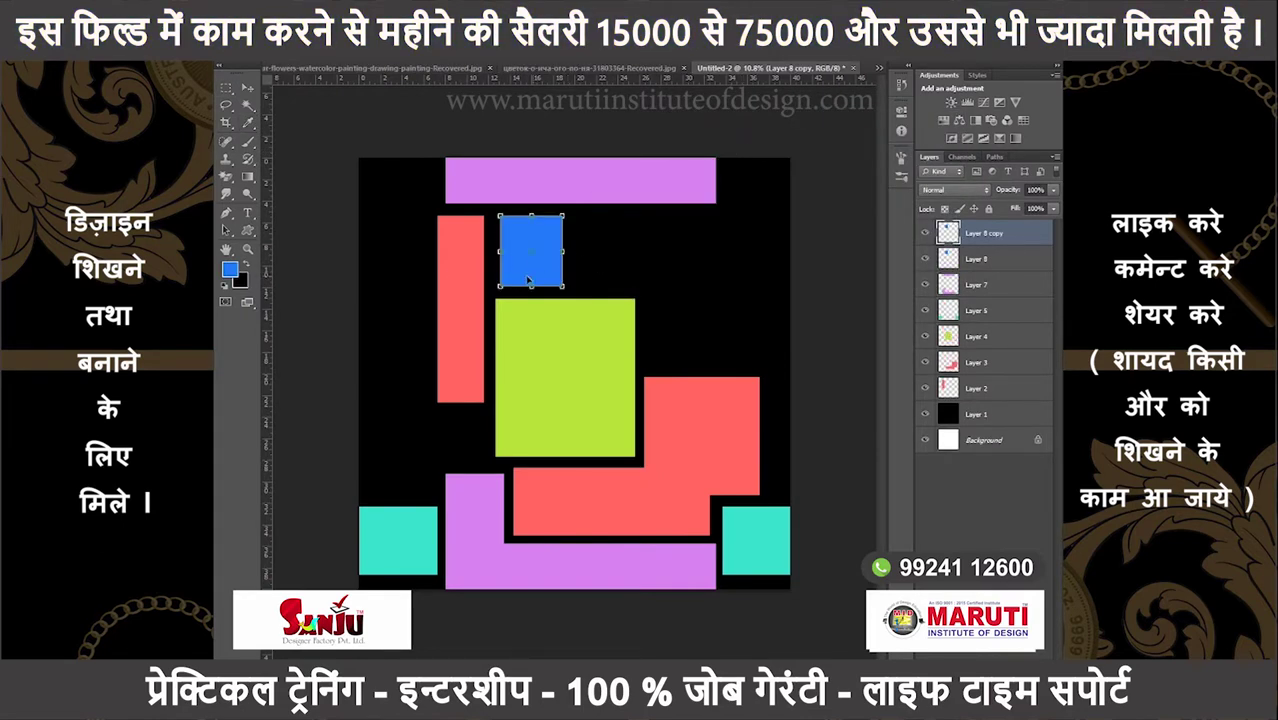
pyautogui.moveTo(531, 252); pyautogui.dragTo(603, 252)
# - Recolour the second square dark green
pyautogui.keyDown('ctrl'); pyautogui.click(948, 237); pyautogui.keyUp('ctrl')
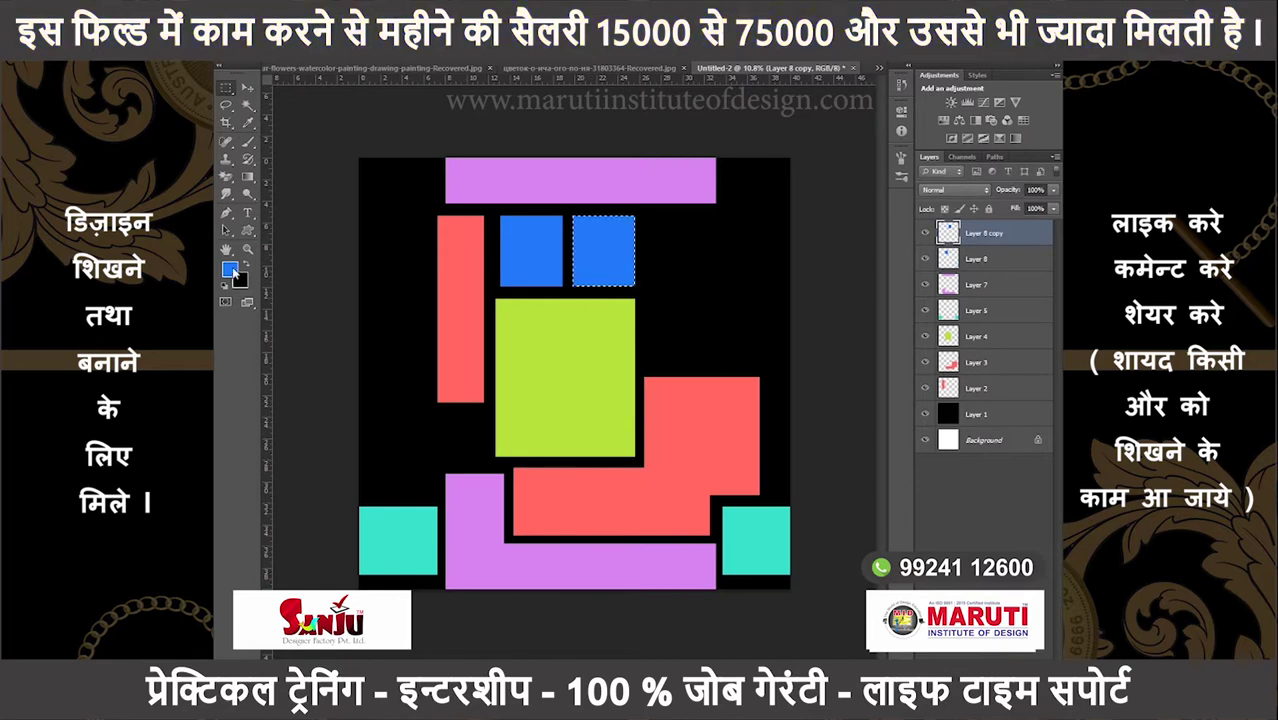
pyautogui.click(230, 268)
pyautogui.click(784, 267)
pyautogui.click(914, 139)
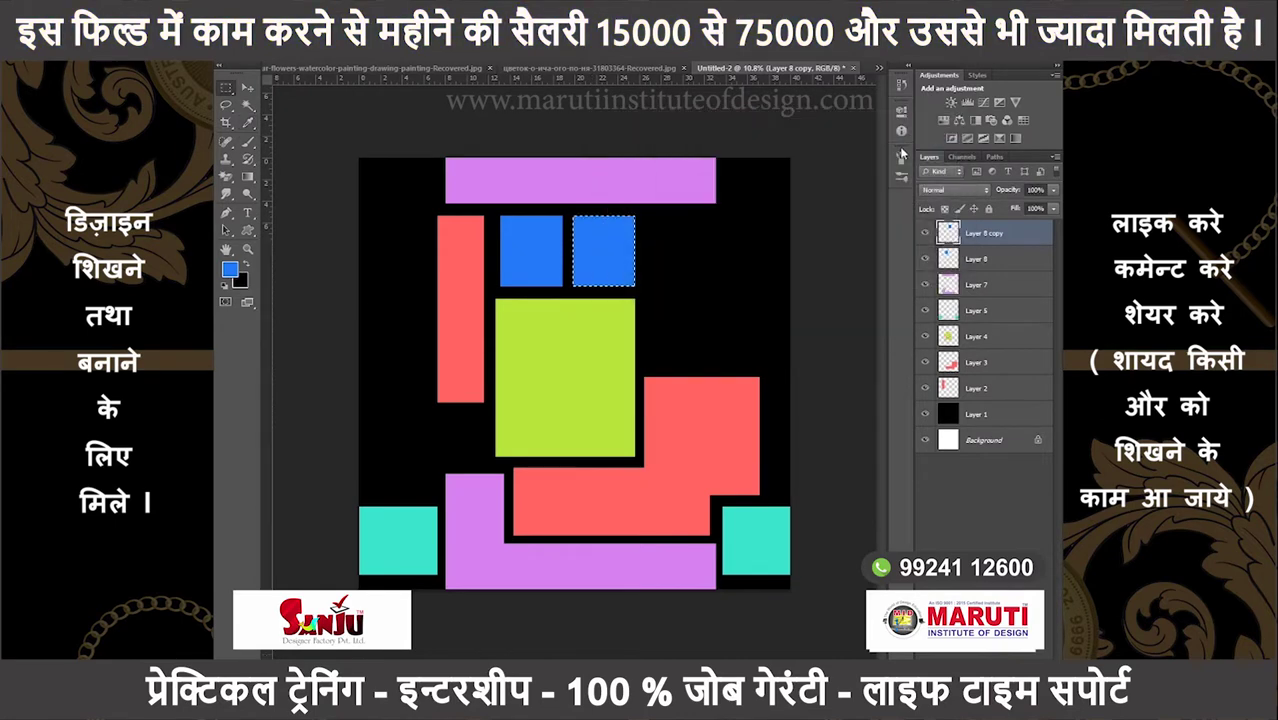
pyautogui.hotkey('alt', 'BackSpace')
# - On a new layer, fill a tall purple bar and place a duplicate beside it
pyautogui.moveTo(647, 211); pyautogui.dragTo(676, 338)
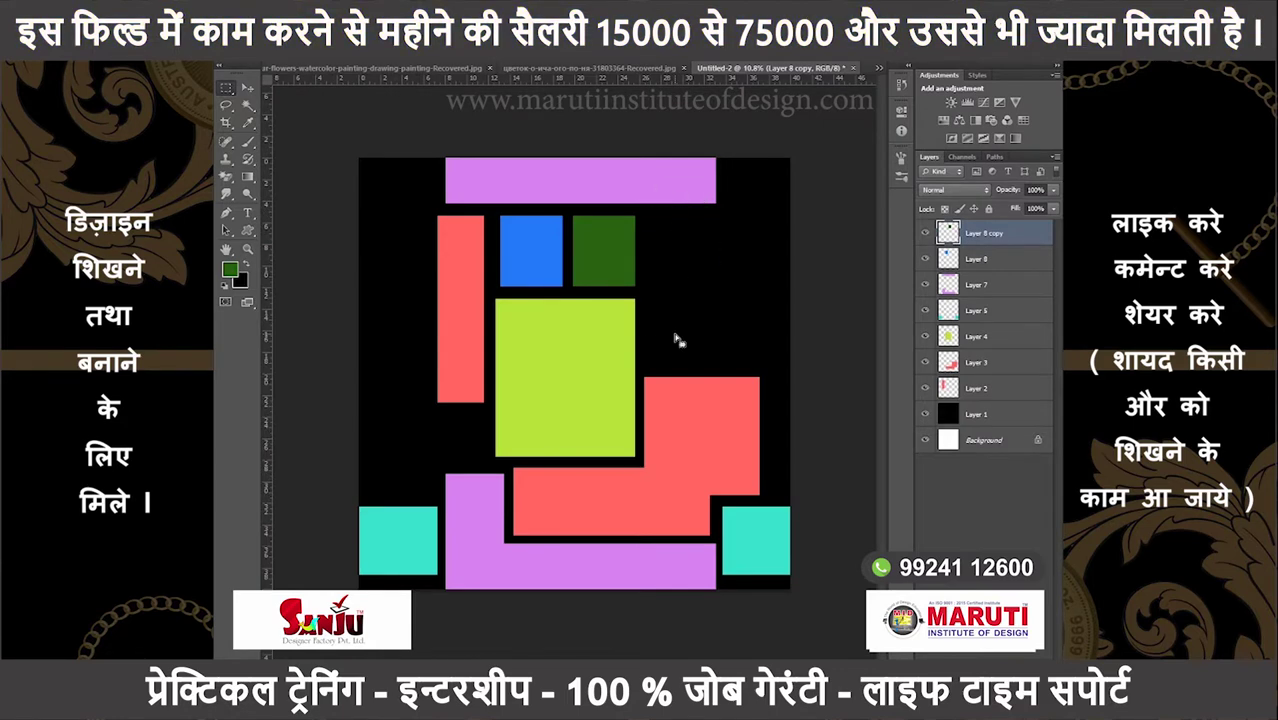
pyautogui.hotkey('ctrl', 'shift', 'n')
pyautogui.press('Return')
pyautogui.click(230, 268)
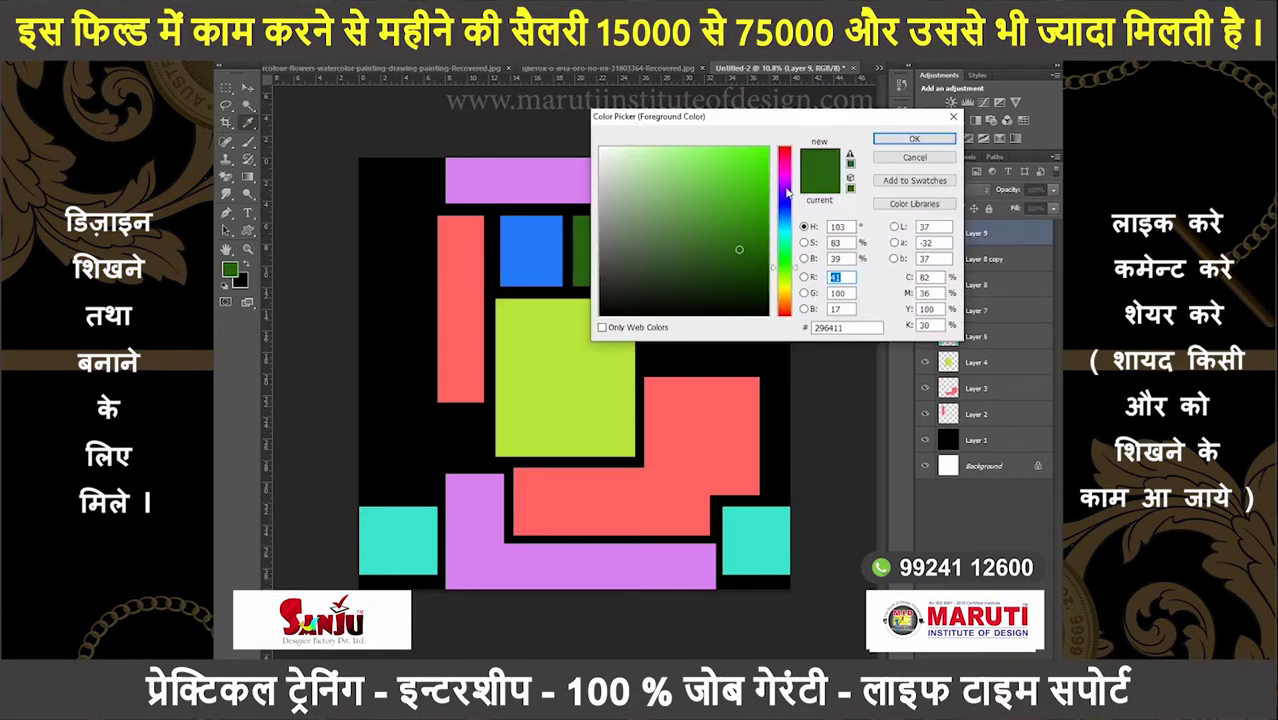
pyautogui.click(787, 192)
pyautogui.click(914, 139)
pyautogui.hotkey('alt', 'BackSpace')
pyautogui.hotkey('ctrl', 'd')
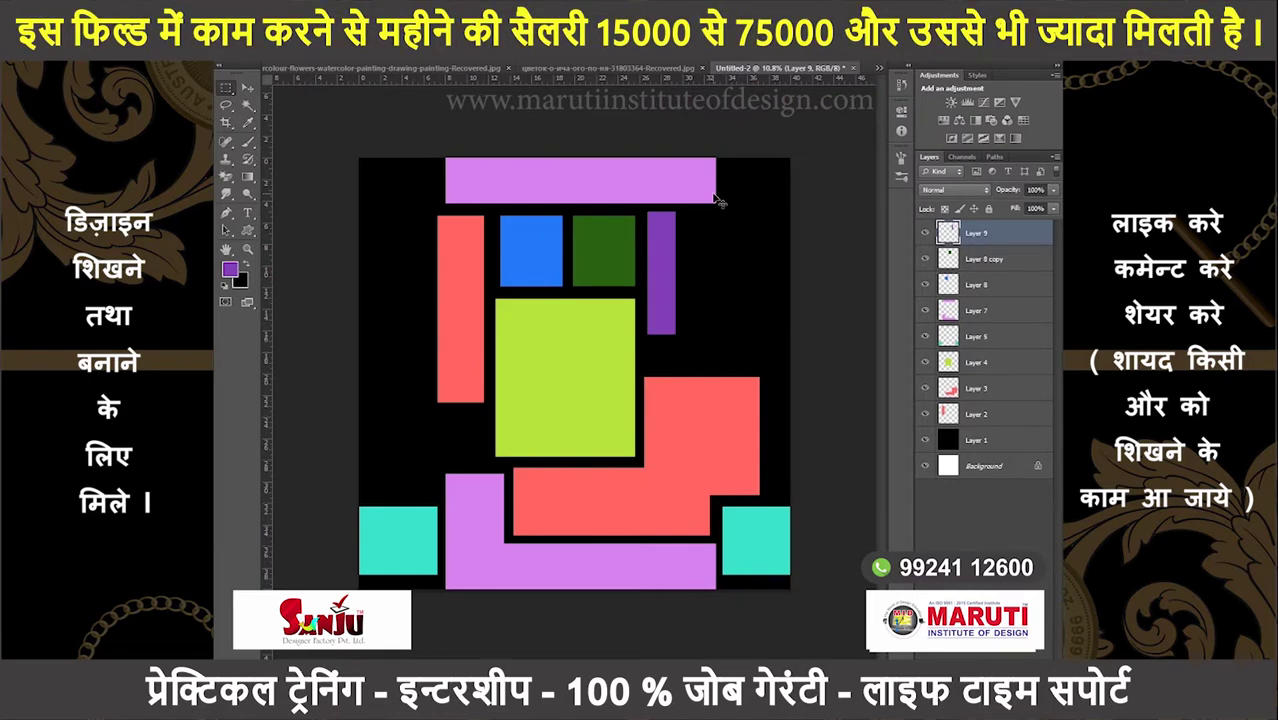
pyautogui.moveTo(697, 290); pyautogui.dragTo(733, 290)
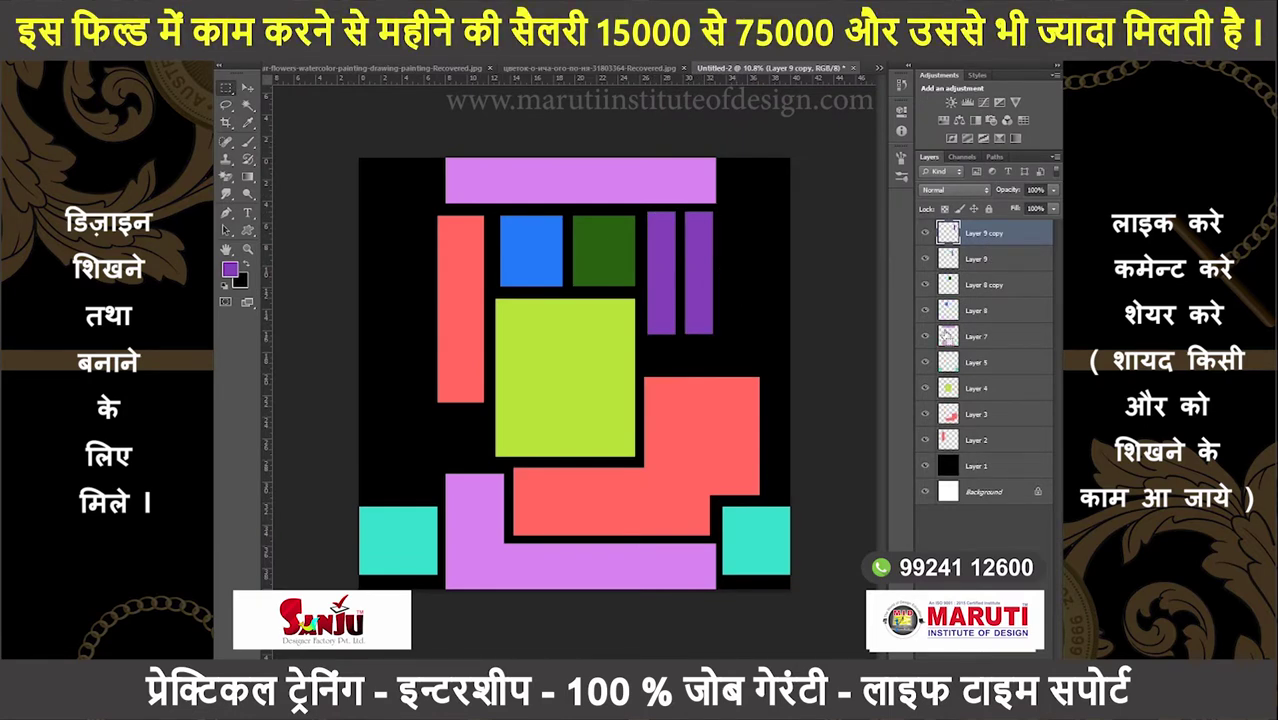
# - On a new layer, select an L-shaped area of a thin bottom strip plus a tall right strip
pyautogui.hotkey('ctrl', 'shift', 'alt', 'n')
pyautogui.moveTo(647, 344); pyautogui.dragTo(769, 367)
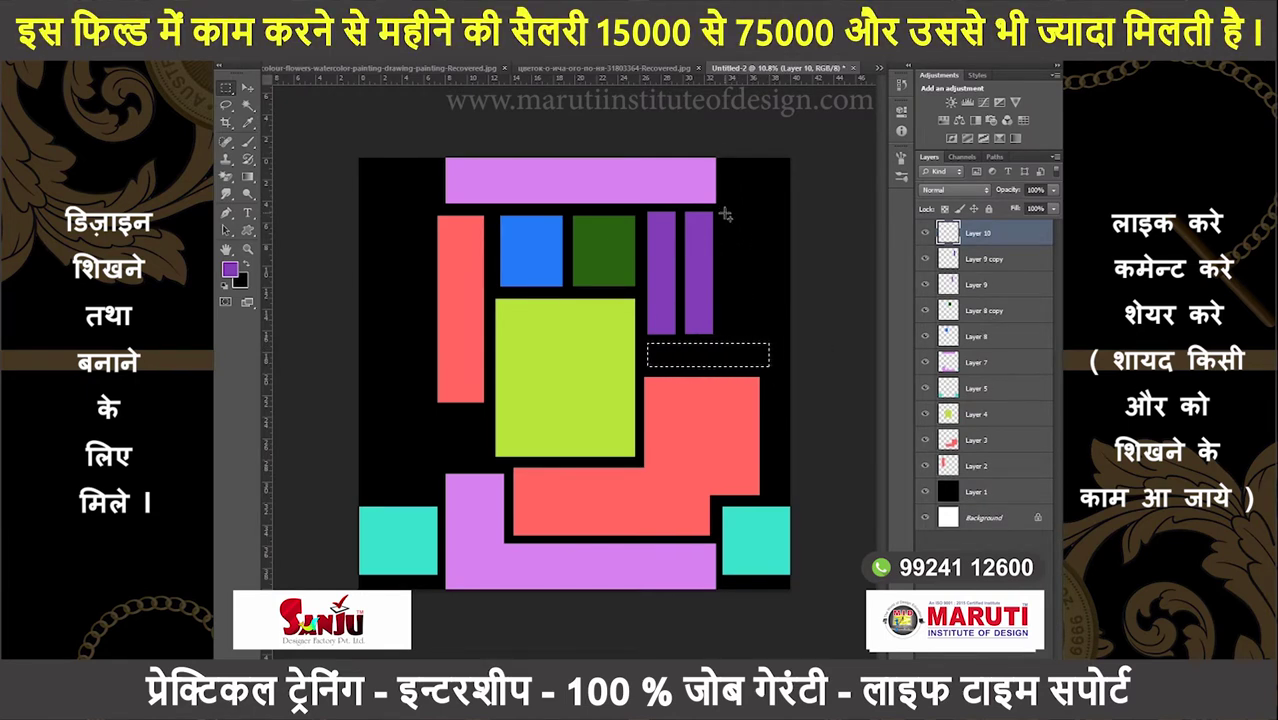
pyautogui.moveTo(725, 213); pyautogui.dragTo(789, 369)
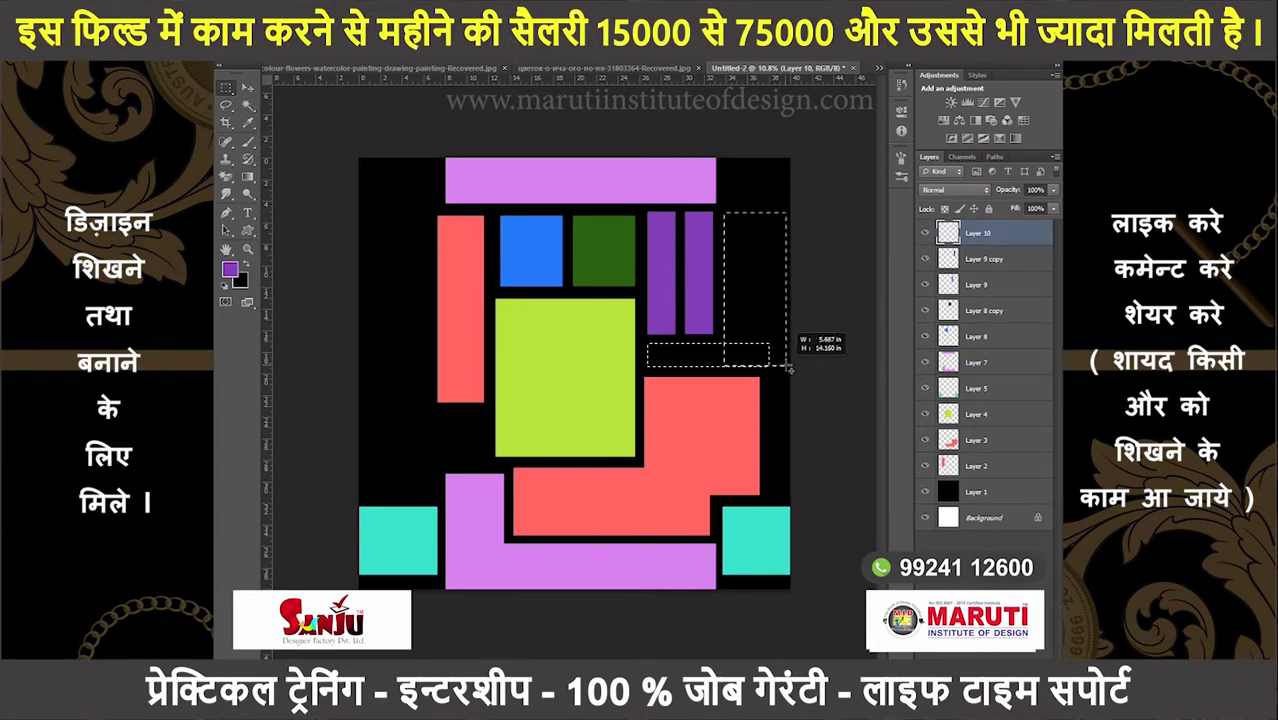
pyautogui.click(650, 345)
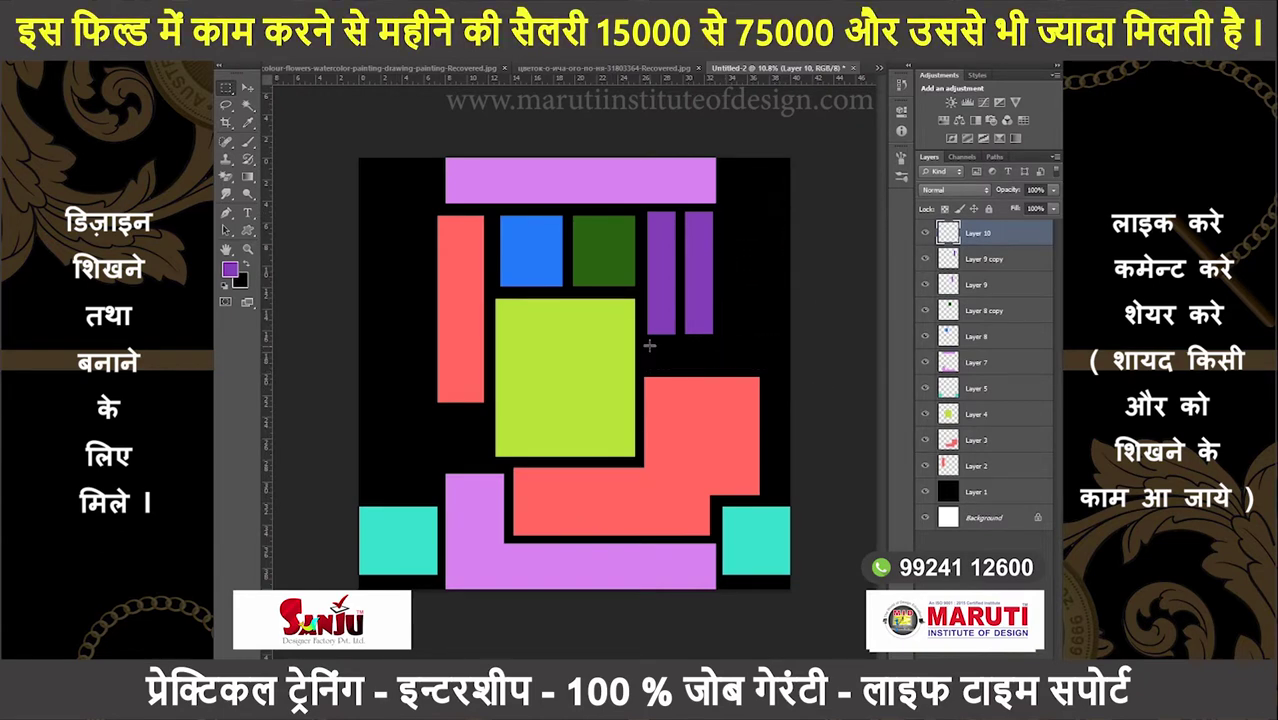
pyautogui.moveTo(646, 342); pyautogui.dragTo(775, 367)
pyautogui.moveTo(725, 211)
pyautogui.mouseDown()
pyautogui.moveTo(741, 316)
pyautogui.moveTo(789, 369)
pyautogui.mouseUp()
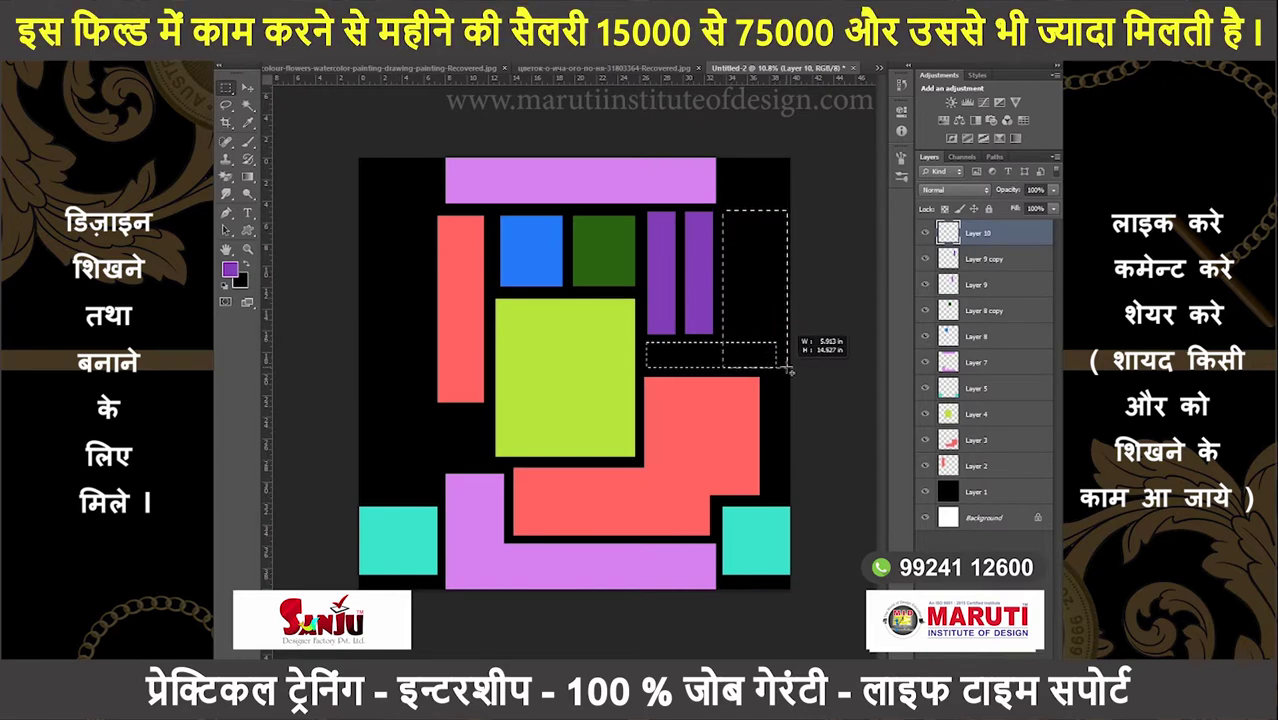
# - Fill the L-shaped selection with orange and stretch it to the right
pyautogui.click(230, 268)
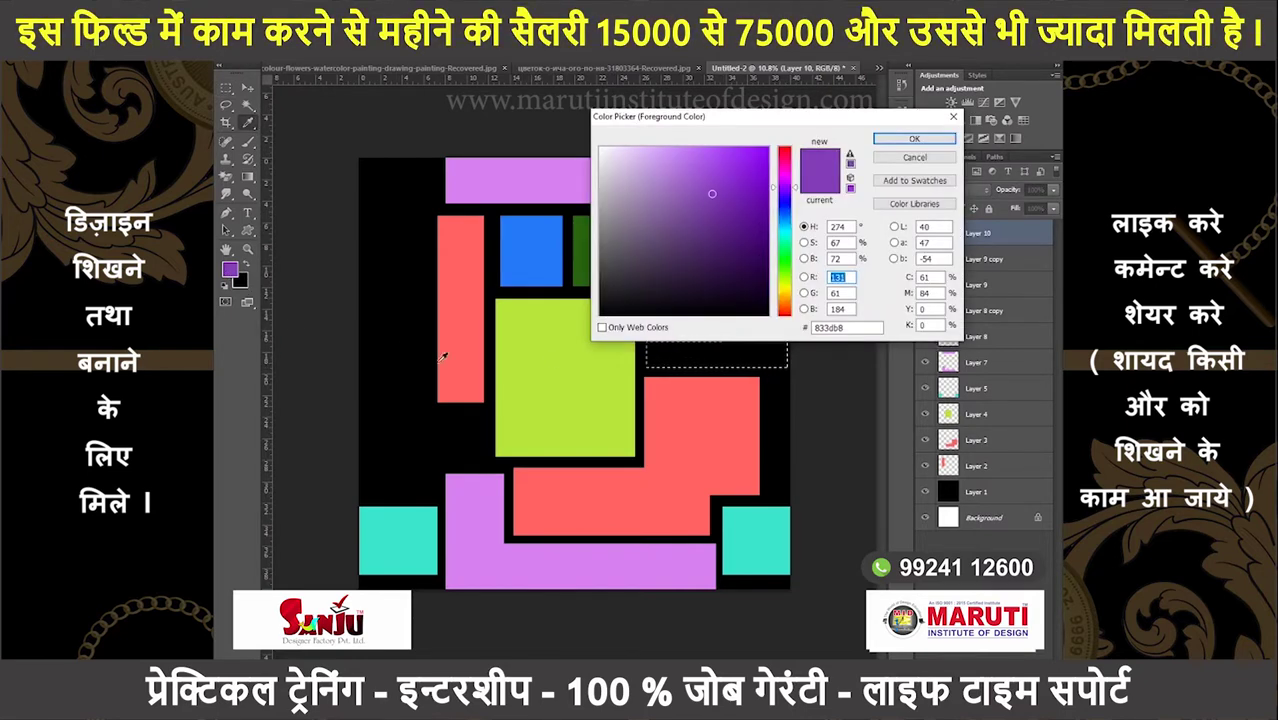
pyautogui.click(784, 302)
pyautogui.click(913, 138)
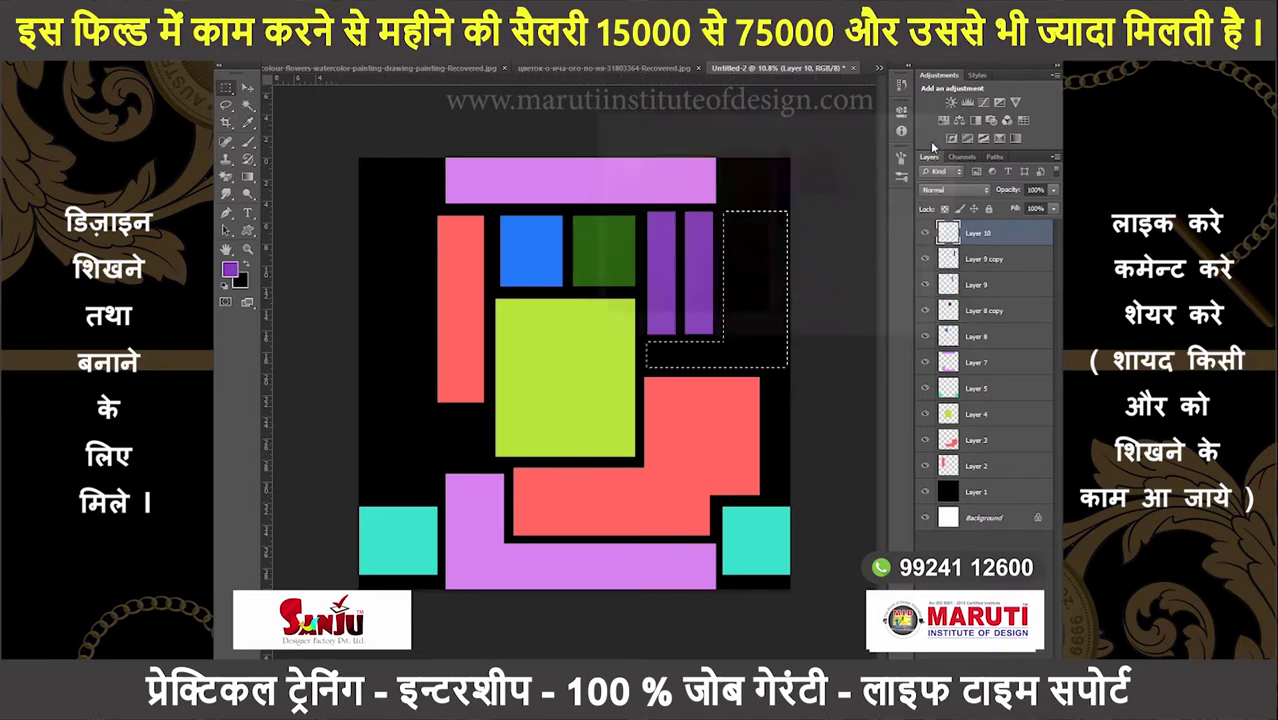
pyautogui.hotkey('alt', 'BackSpace')
pyautogui.hotkey('ctrl', 't')
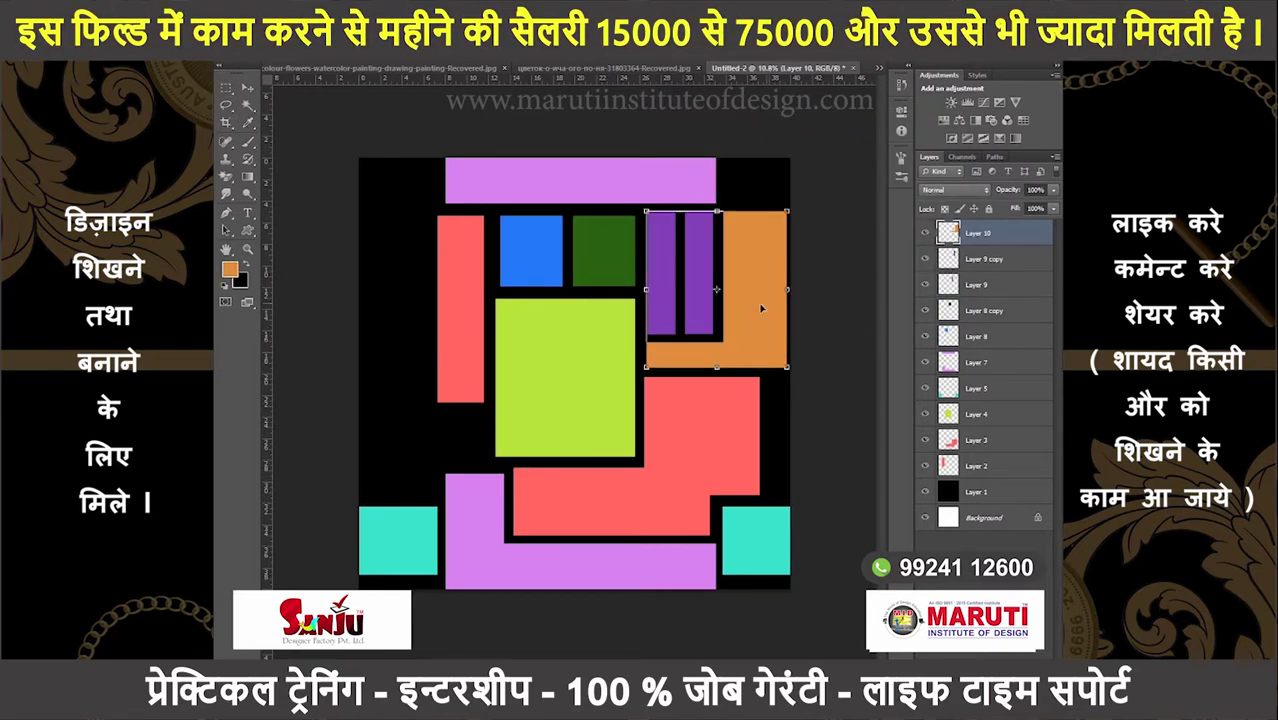
pyautogui.moveTo(788, 290); pyautogui.dragTo(843, 290)
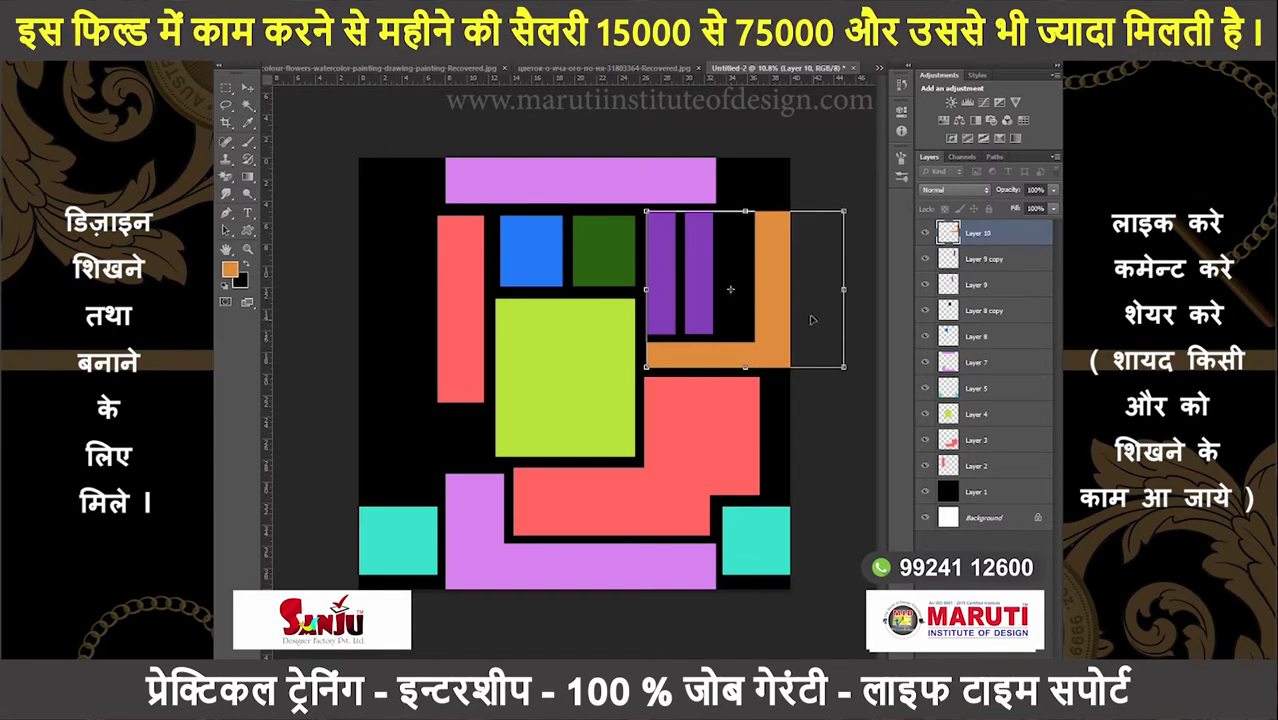
# - Try warping the orange shape's top into a curve, then undo it
pyautogui.rightClick(795, 290)
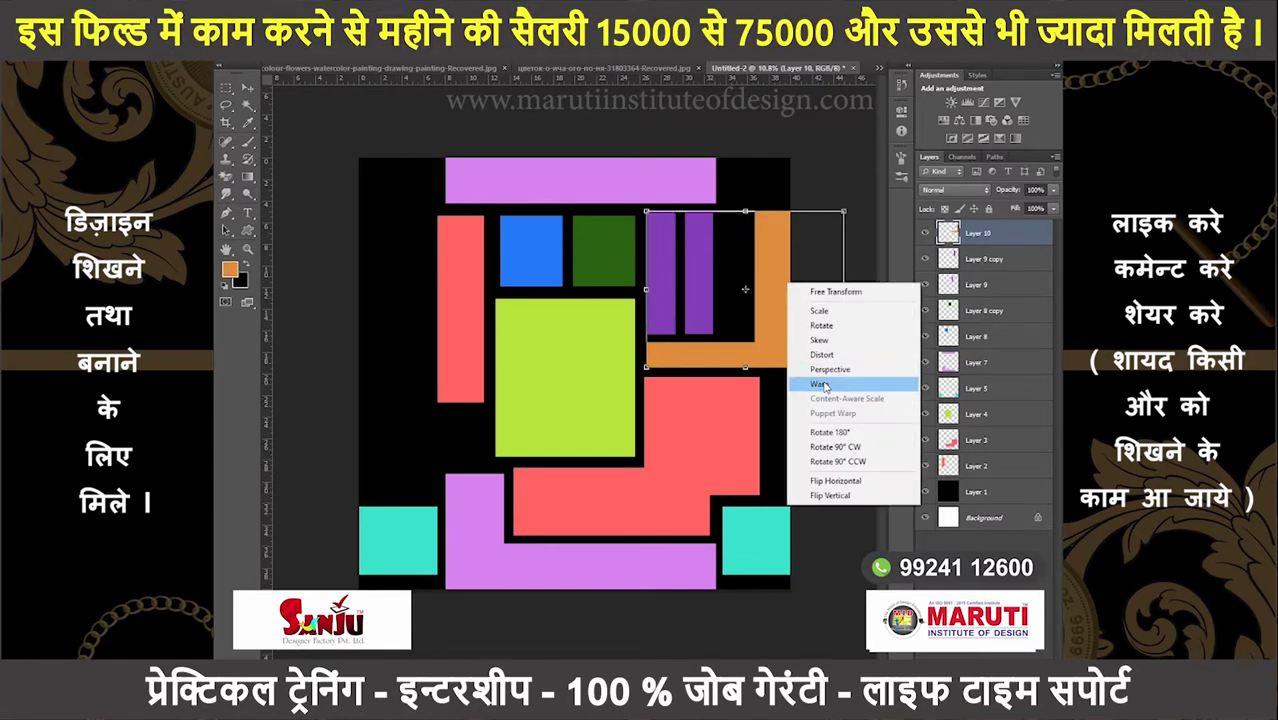
pyautogui.click(815, 374)
pyautogui.moveTo(771, 275); pyautogui.dragTo(735, 265)
pyautogui.press('Return')
pyautogui.hotkey('ctrl', 'z')
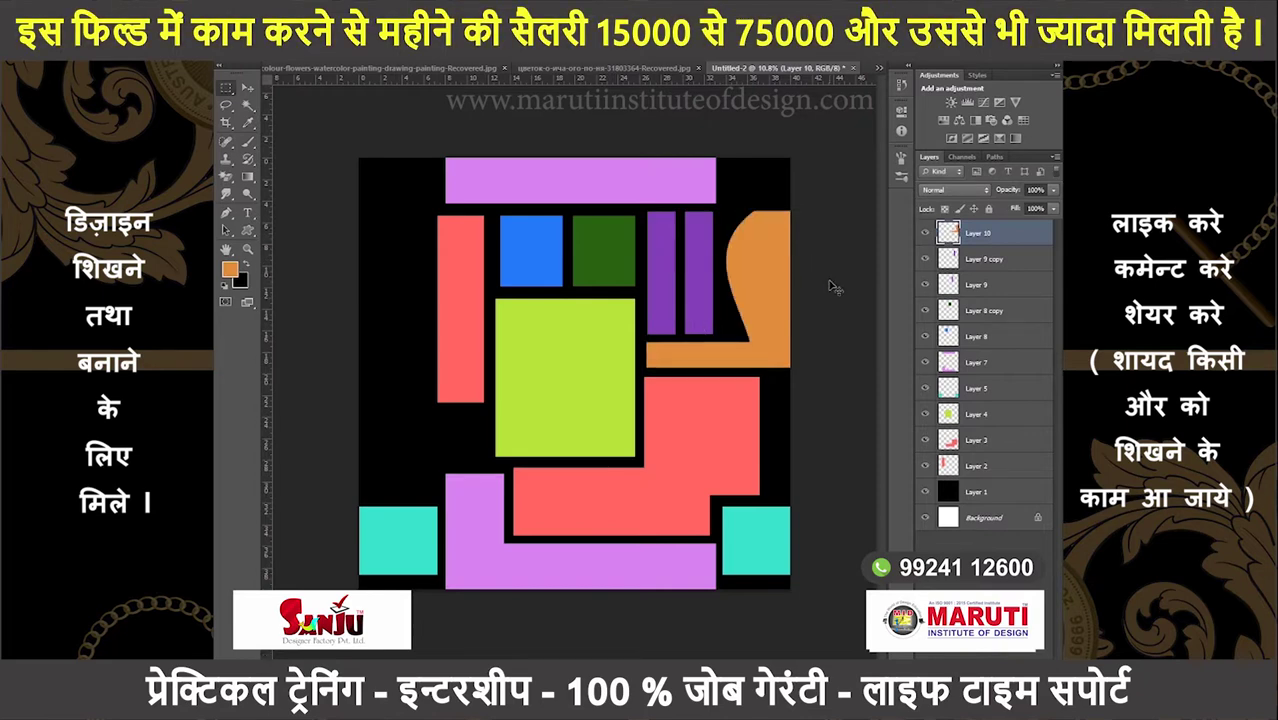
# - Stretch the orange shape to the canvas's right edge and copy an orange bar to the left edge
pyautogui.hotkey('ctrl', 't')
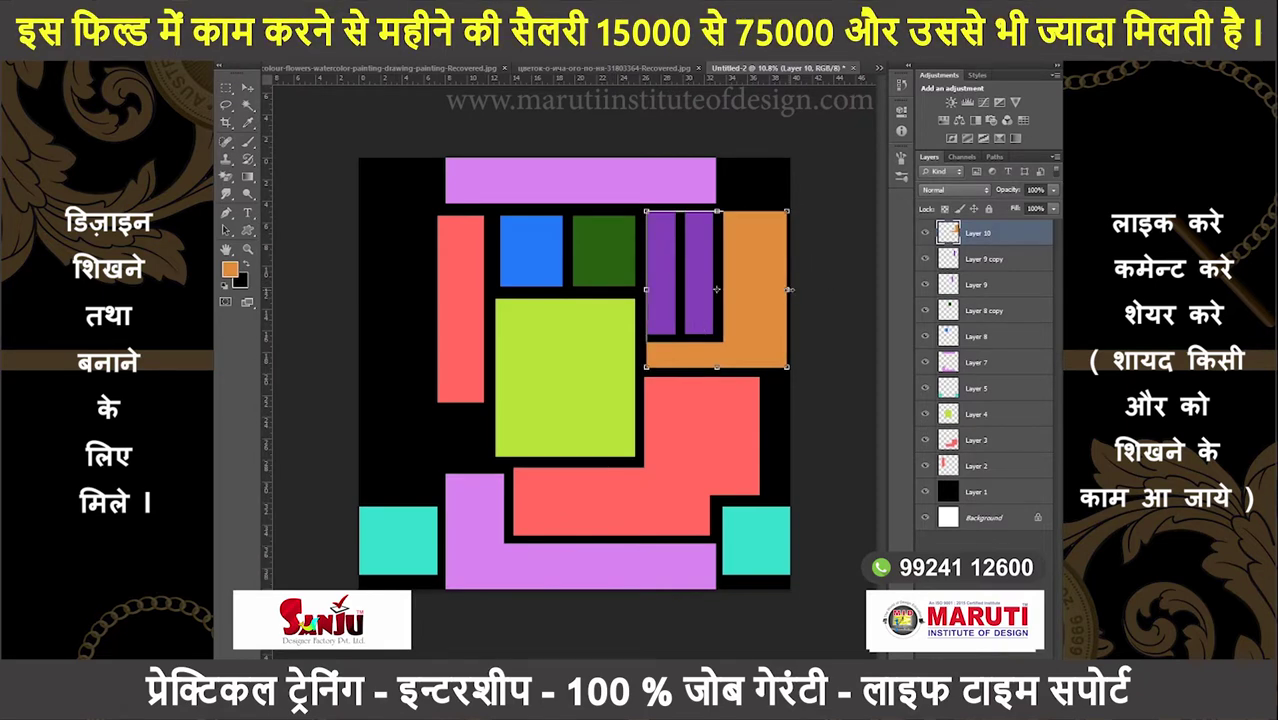
pyautogui.moveTo(790, 289); pyautogui.dragTo(855, 289)
pyautogui.press('Return')
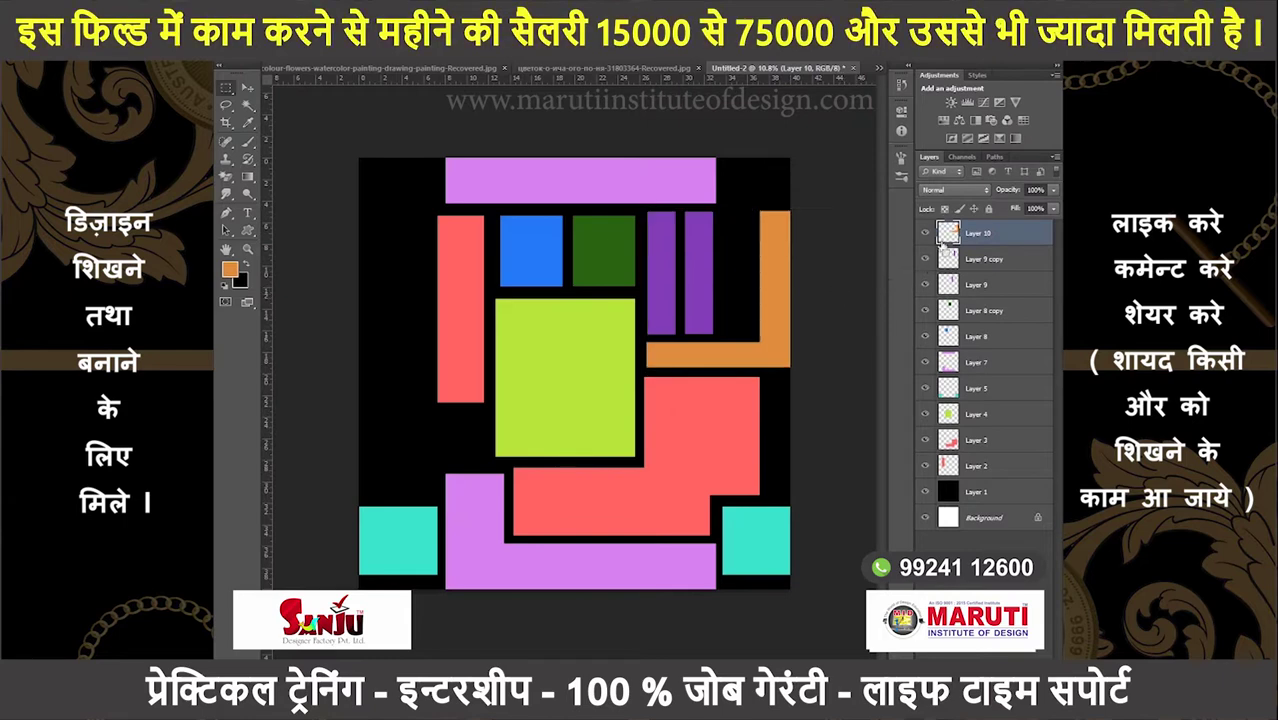
pyautogui.moveTo(797, 326); pyautogui.dragTo(396, 326)
# - Fill the black gap inside the orange L-shape with orange
pyautogui.press('m')
pyautogui.hotkey('ctrl', 'd')
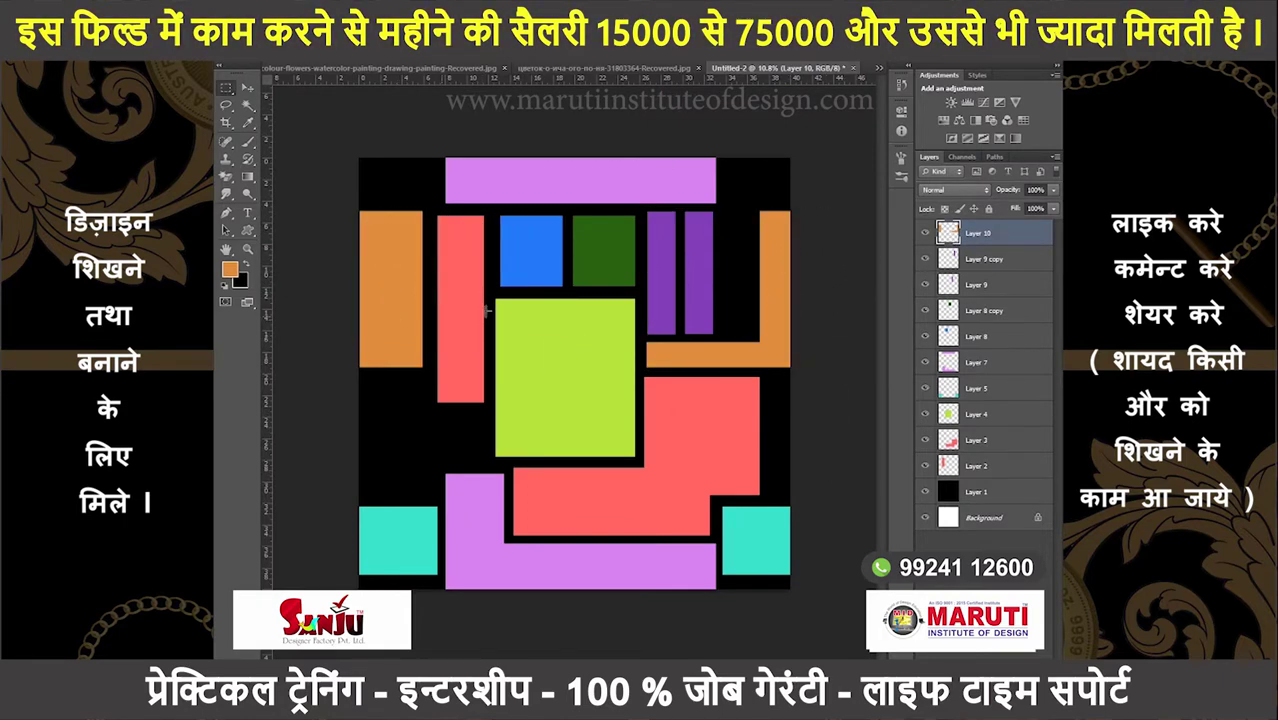
pyautogui.moveTo(728, 220); pyautogui.dragTo(768, 346)
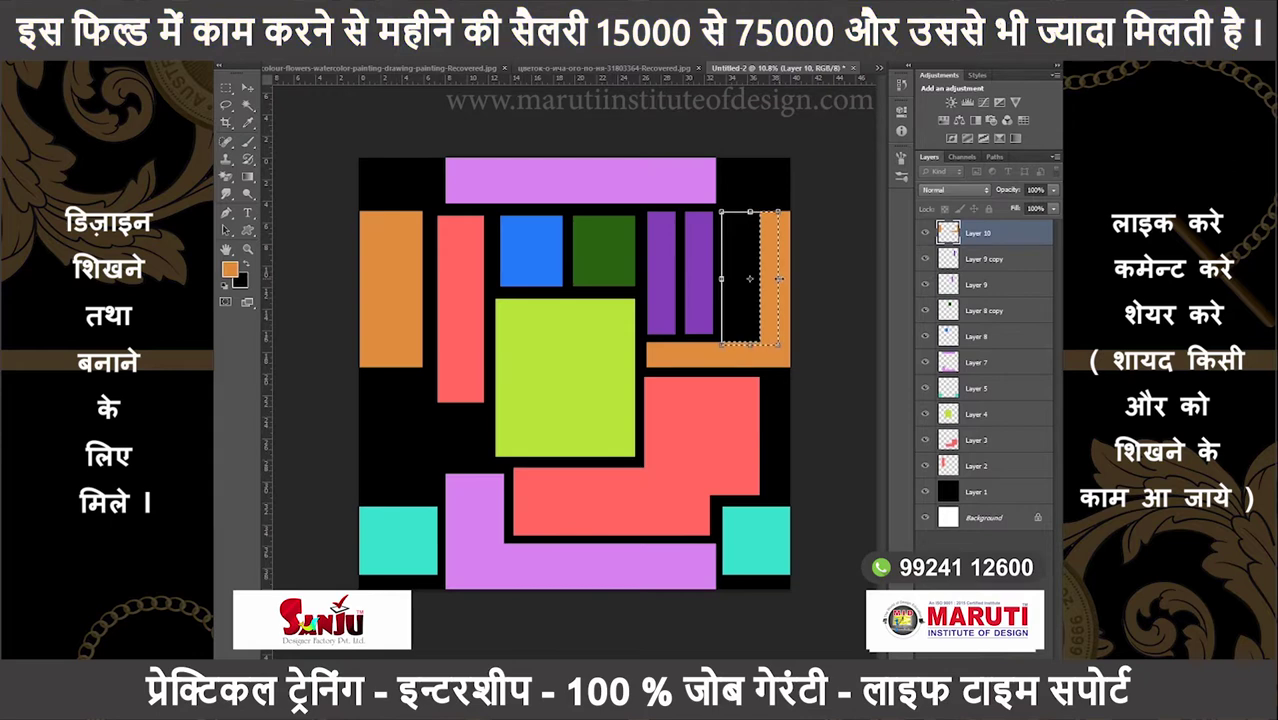
pyautogui.press('Return')
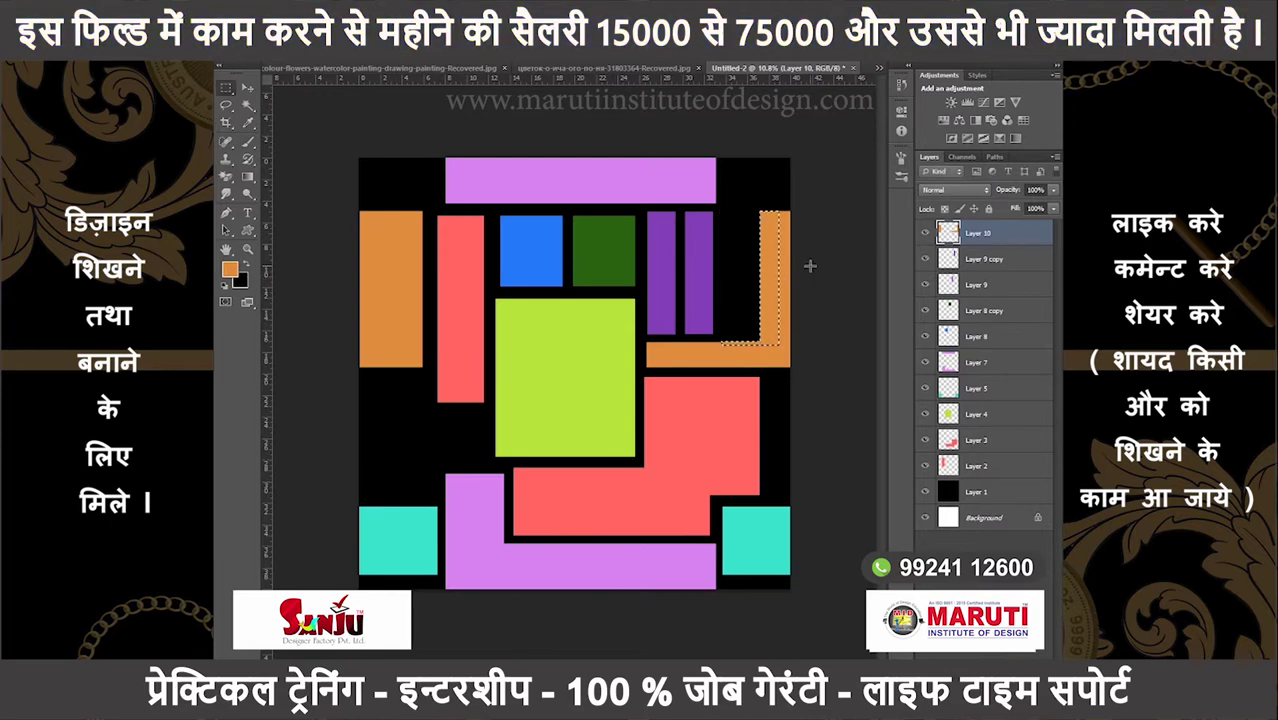
pyautogui.hotkey('ctrl', 'd')
pyautogui.moveTo(719, 211); pyautogui.dragTo(782, 356)
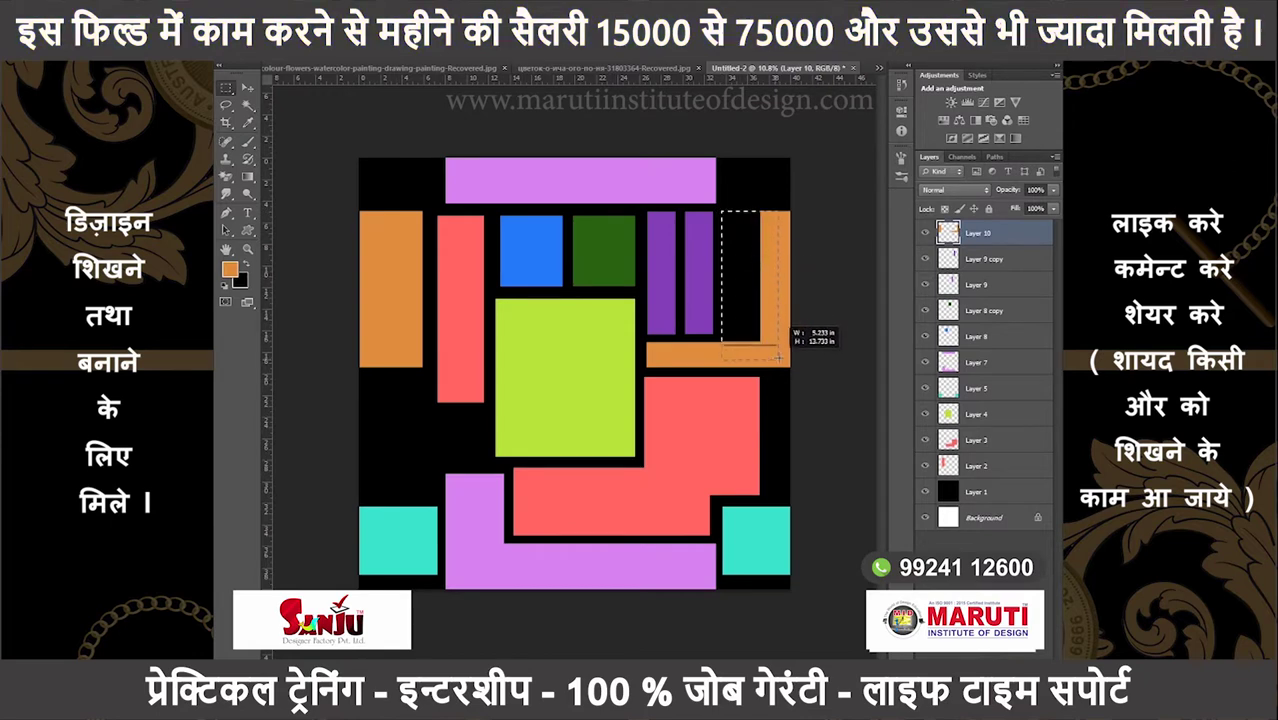
pyautogui.hotkey('alt', 'BackSpace')
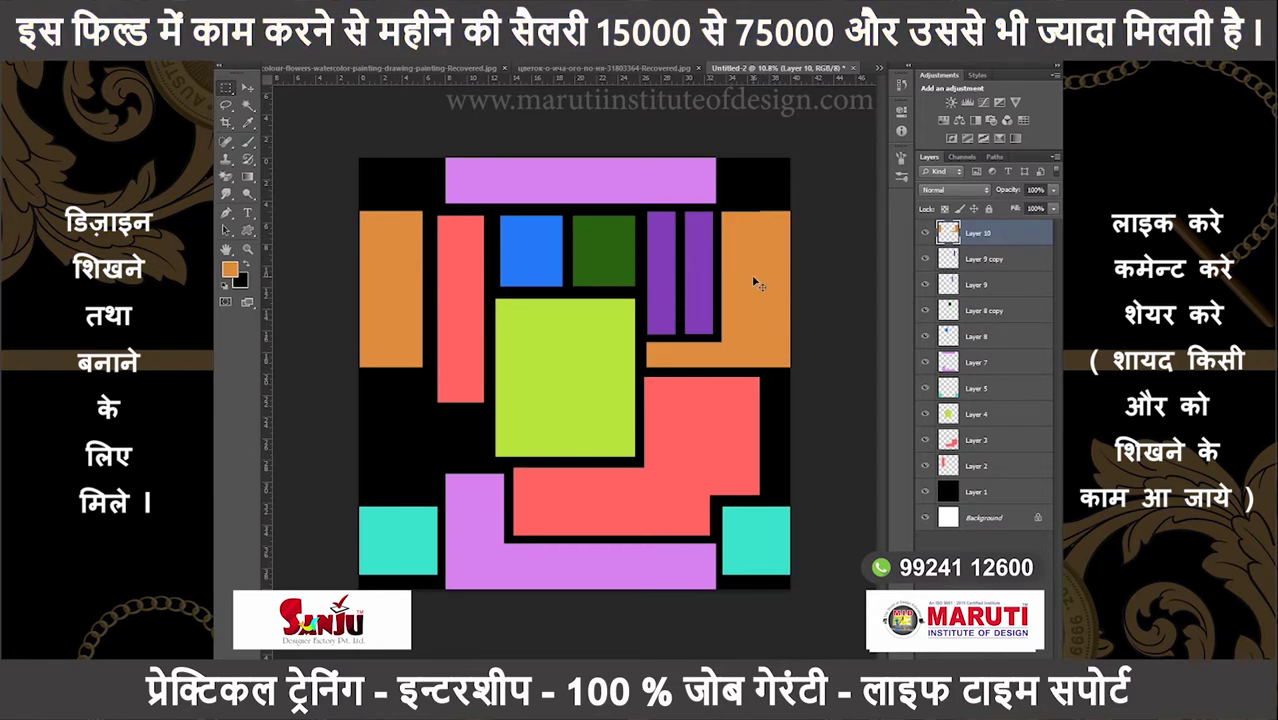
pyautogui.hotkey('ctrl', 'z')
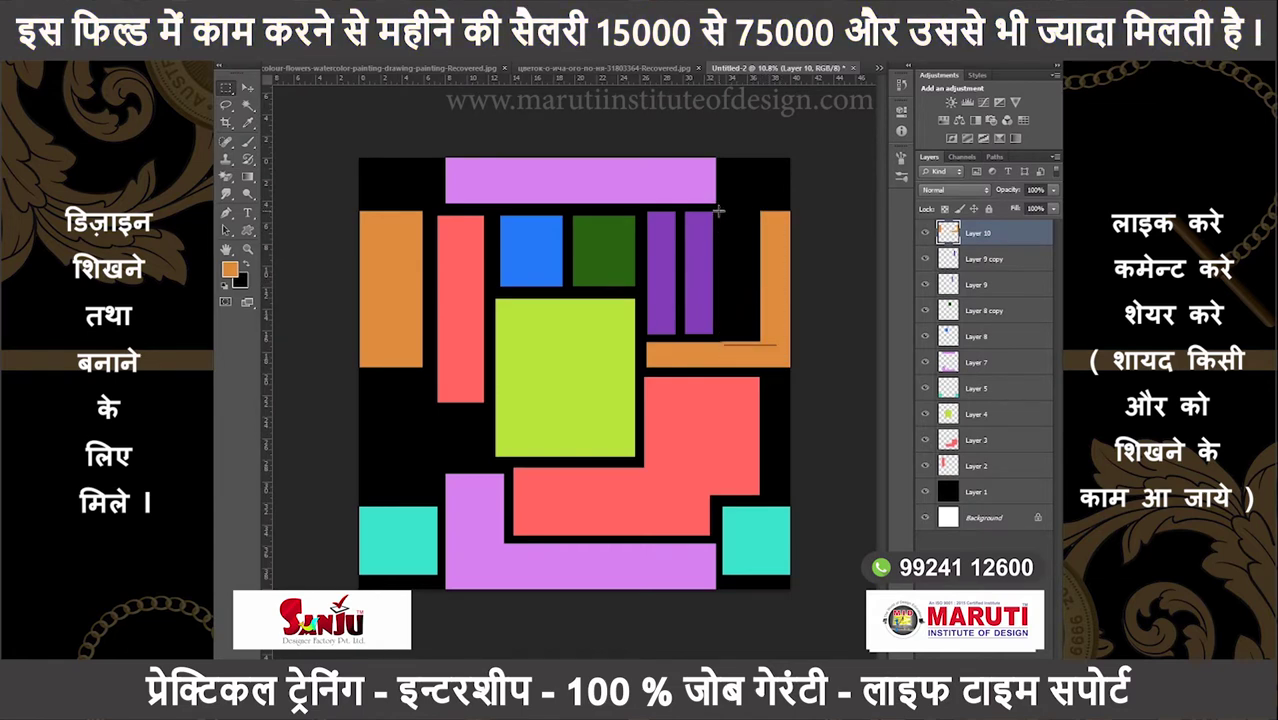
pyautogui.moveTo(718, 210); pyautogui.dragTo(781, 352)
pyautogui.hotkey('alt', 'BackSpace')
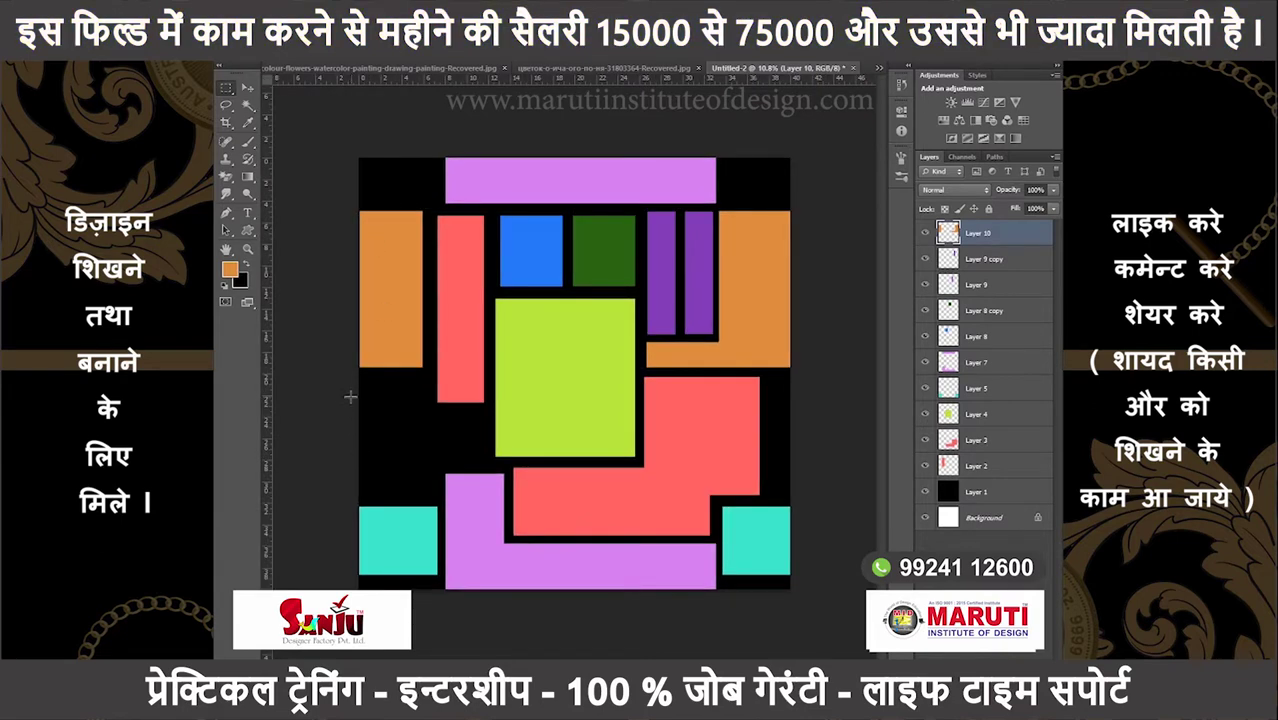
# - On a new layer, fill a yellow square in the left black gap
pyautogui.moveTo(355, 377); pyautogui.dragTo(427, 443)
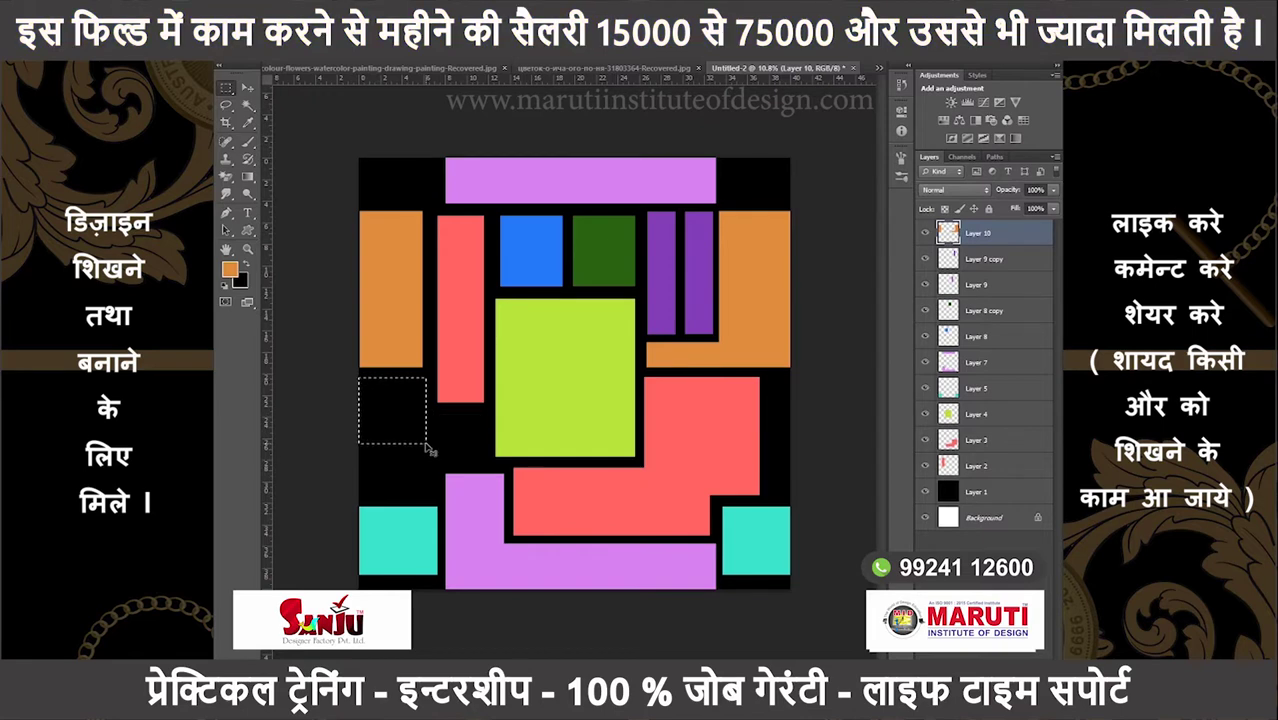
pyautogui.hotkey('ctrl', 'shift', 'n')
pyautogui.press('Return')
pyautogui.click(231, 270)
pyautogui.moveTo(774, 301); pyautogui.dragTo(774, 290)
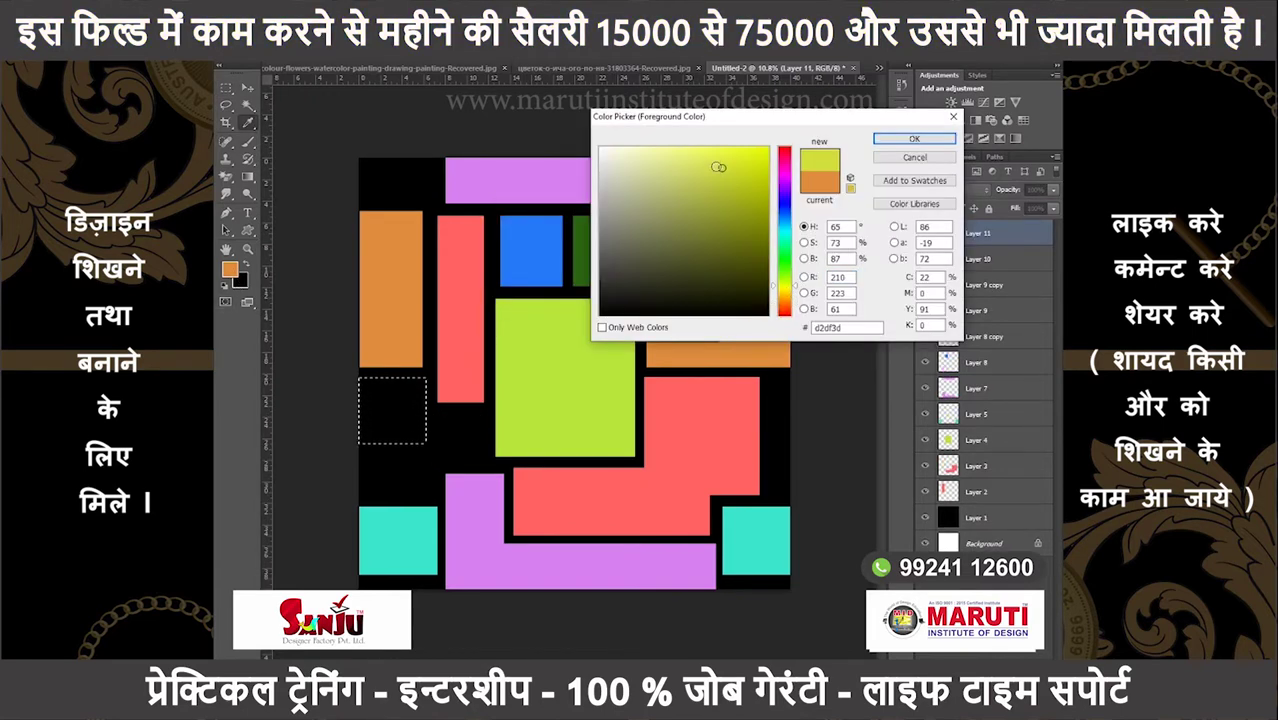
pyautogui.click(913, 138)
pyautogui.hotkey('alt', 'BackSpace')
pyautogui.hotkey('ctrl', 'd')
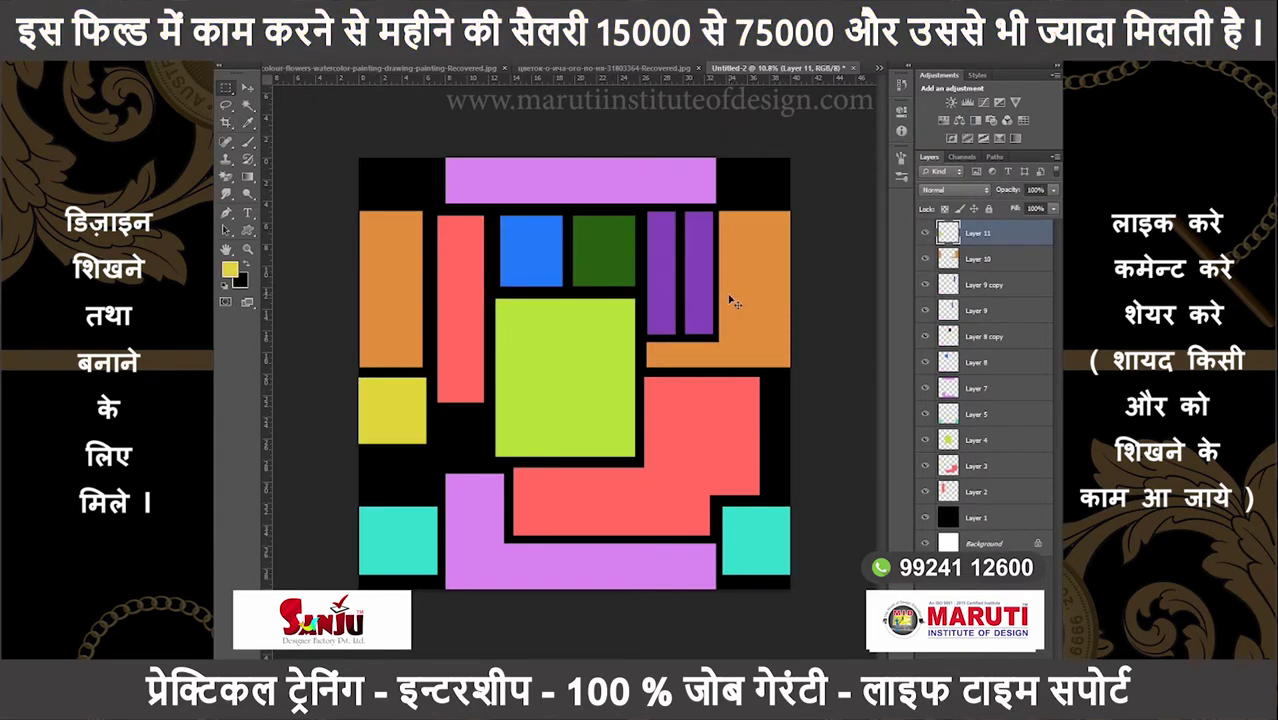
# - Copy the yellow square to the right edge
pyautogui.hotkey('ctrl', 't')
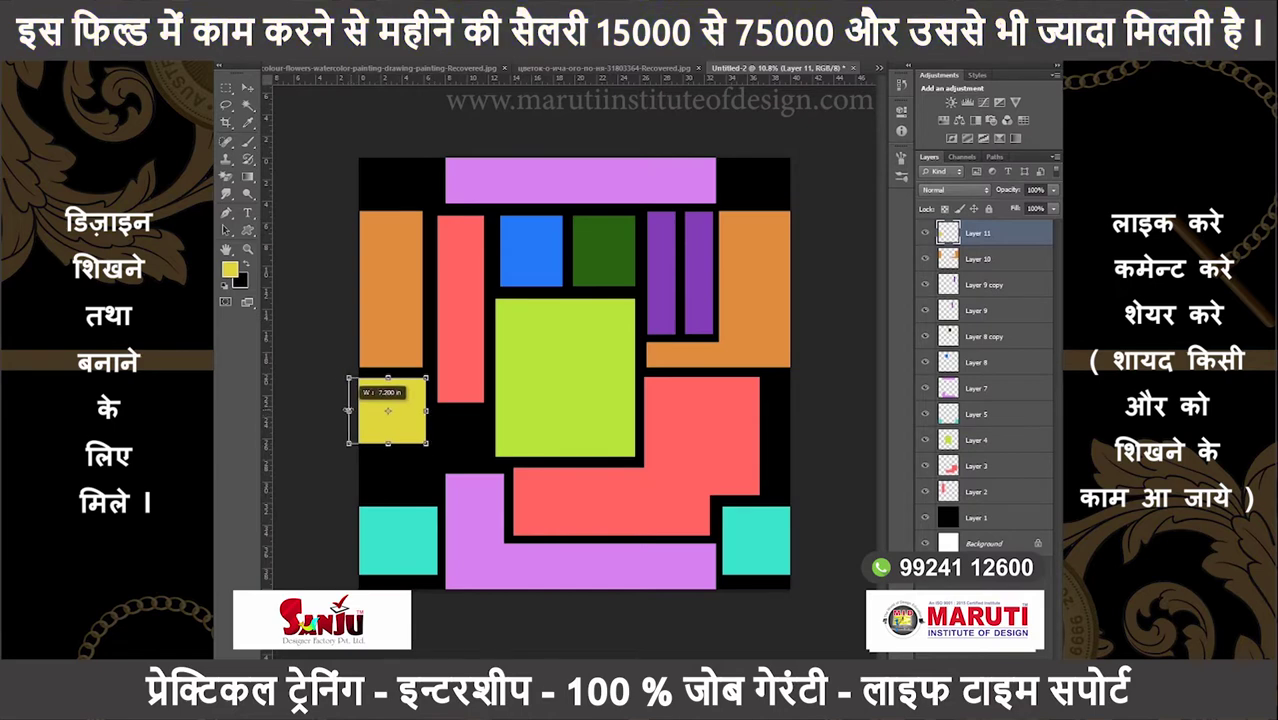
pyautogui.press('Return')
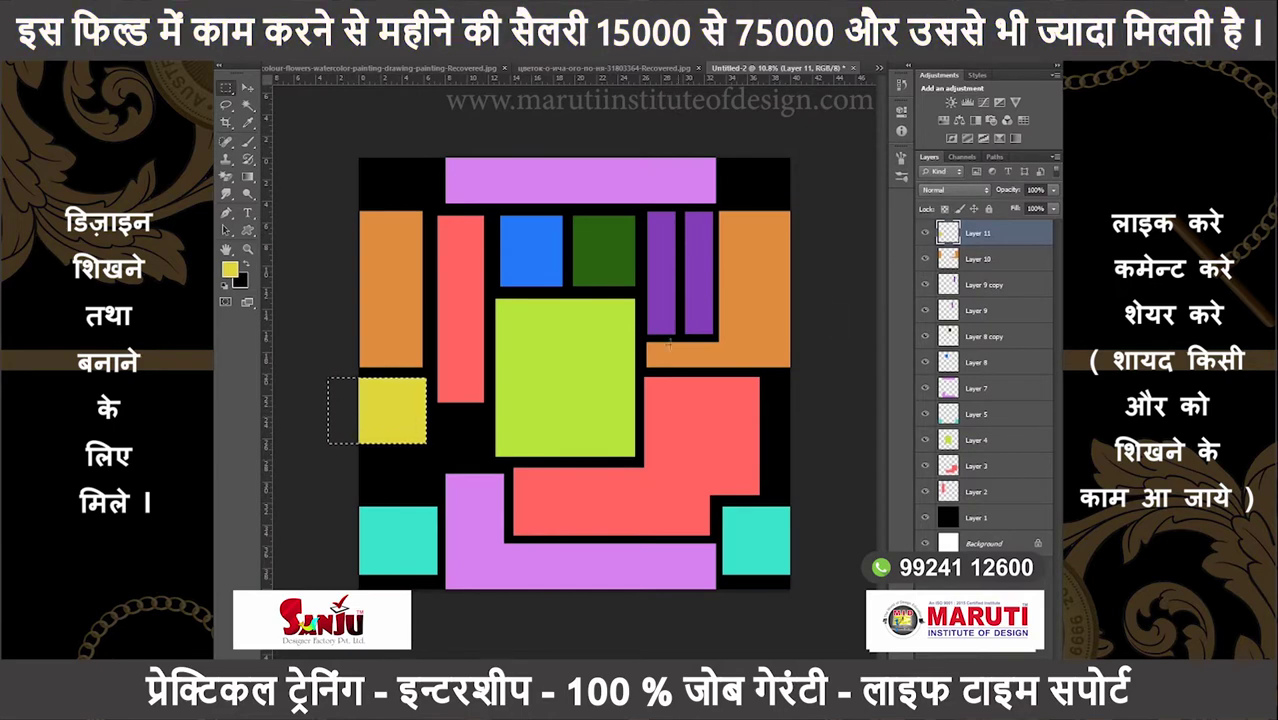
pyautogui.moveTo(402, 438); pyautogui.dragTo(773, 437)
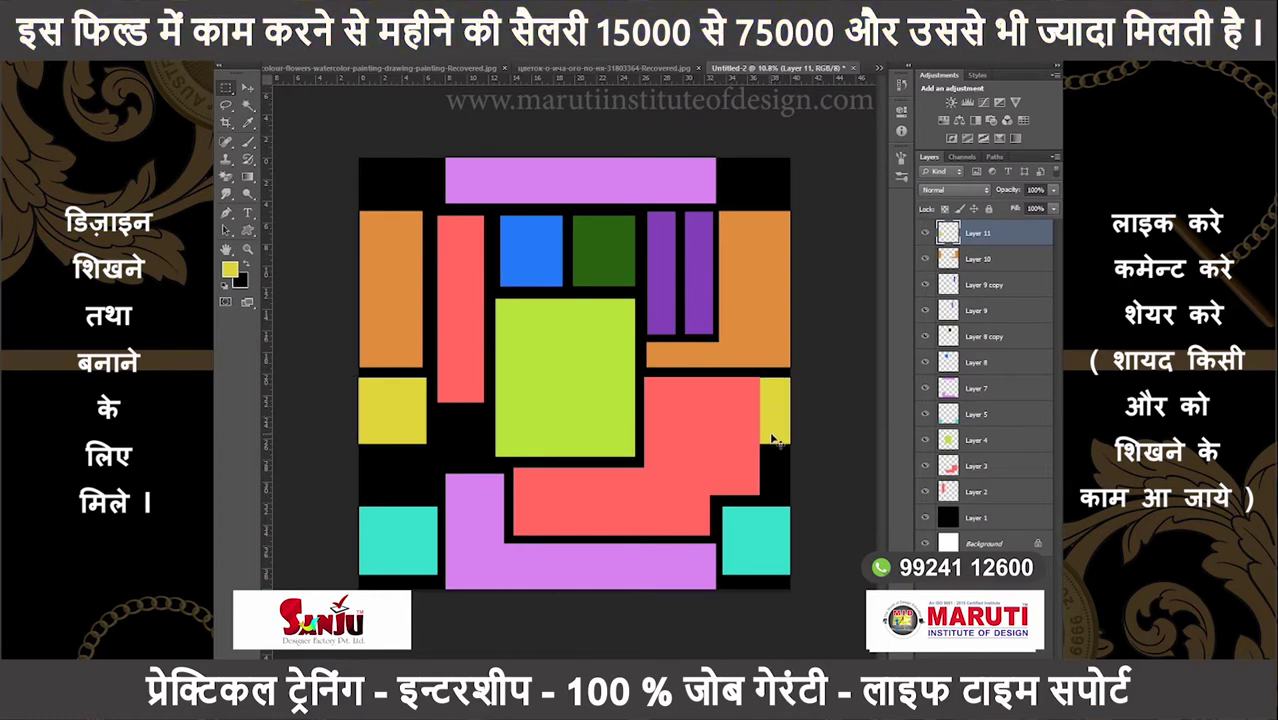
# - Narrow the large red step shape by pulling its right edge inward
pyautogui.keyDown('ctrl'); pyautogui.click(765, 452); pyautogui.keyUp('ctrl')
pyautogui.hotkey('ctrl', 't')
pyautogui.moveTo(760, 457); pyautogui.dragTo(755, 457)
pyautogui.press('Return')
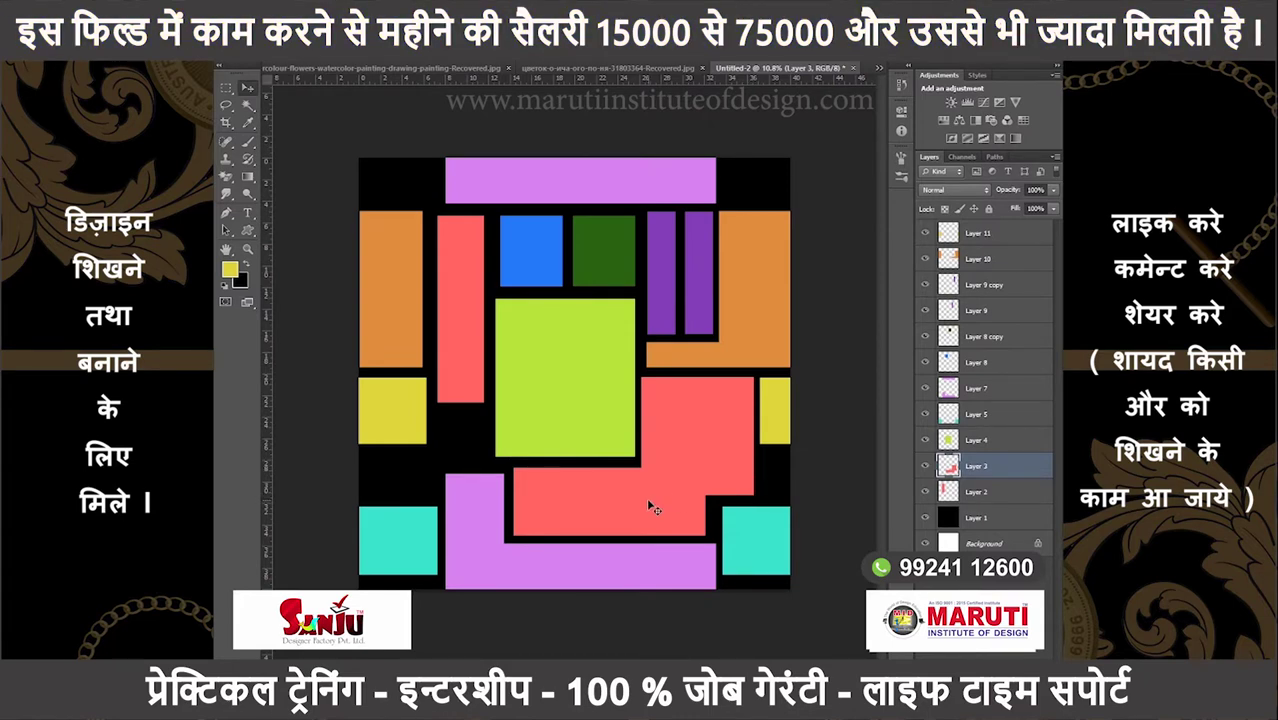
# - On the yellow squares' layer, select the small gap beside the tall red bar
pyautogui.keyDown('ctrl'); pyautogui.click(368, 438); pyautogui.keyUp('ctrl')
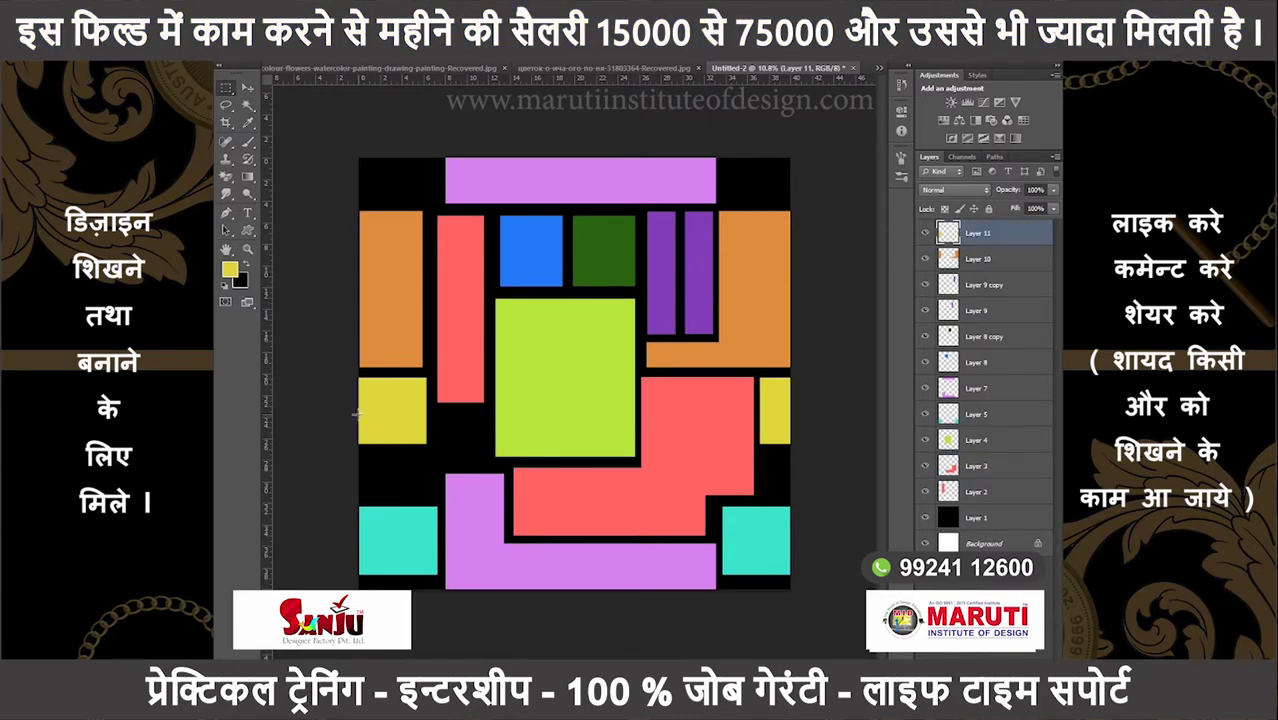
pyautogui.moveTo(392, 405)
pyautogui.mouseDown()
pyautogui.moveTo(424, 435)
pyautogui.moveTo(486, 446)
pyautogui.mouseUp()
pyautogui.moveTo(482, 442); pyautogui.dragTo(483, 444)
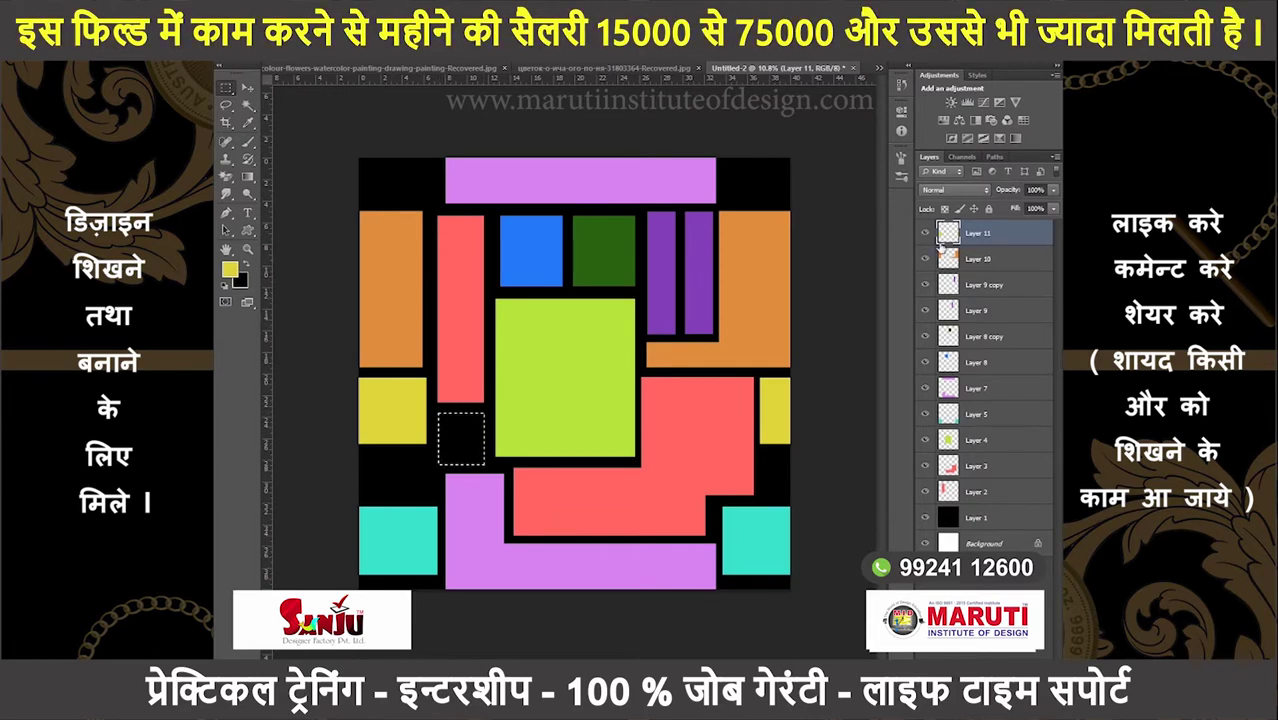
# - On a new layer, fill the small gap beside the tall red bar with cyan
pyautogui.hotkey('ctrl', 'shift', 'alt', 'n')
pyautogui.click(229, 268)
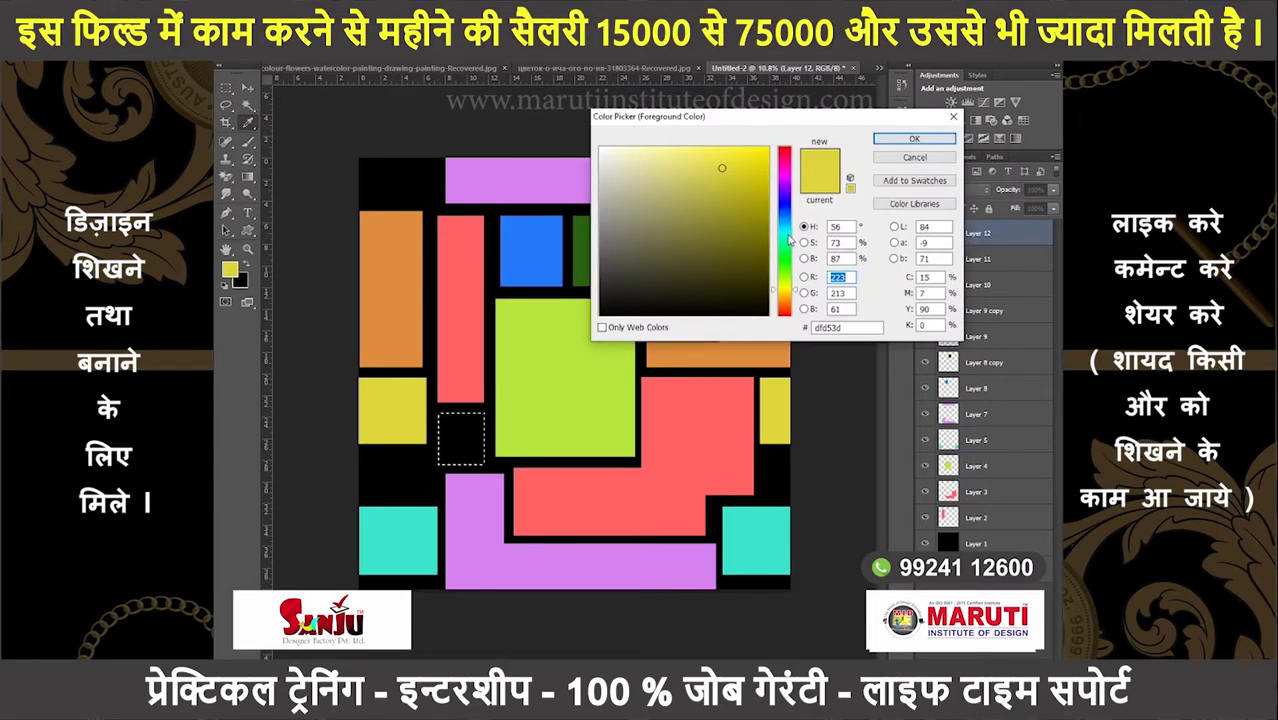
pyautogui.click(788, 240)
pyautogui.click(913, 138)
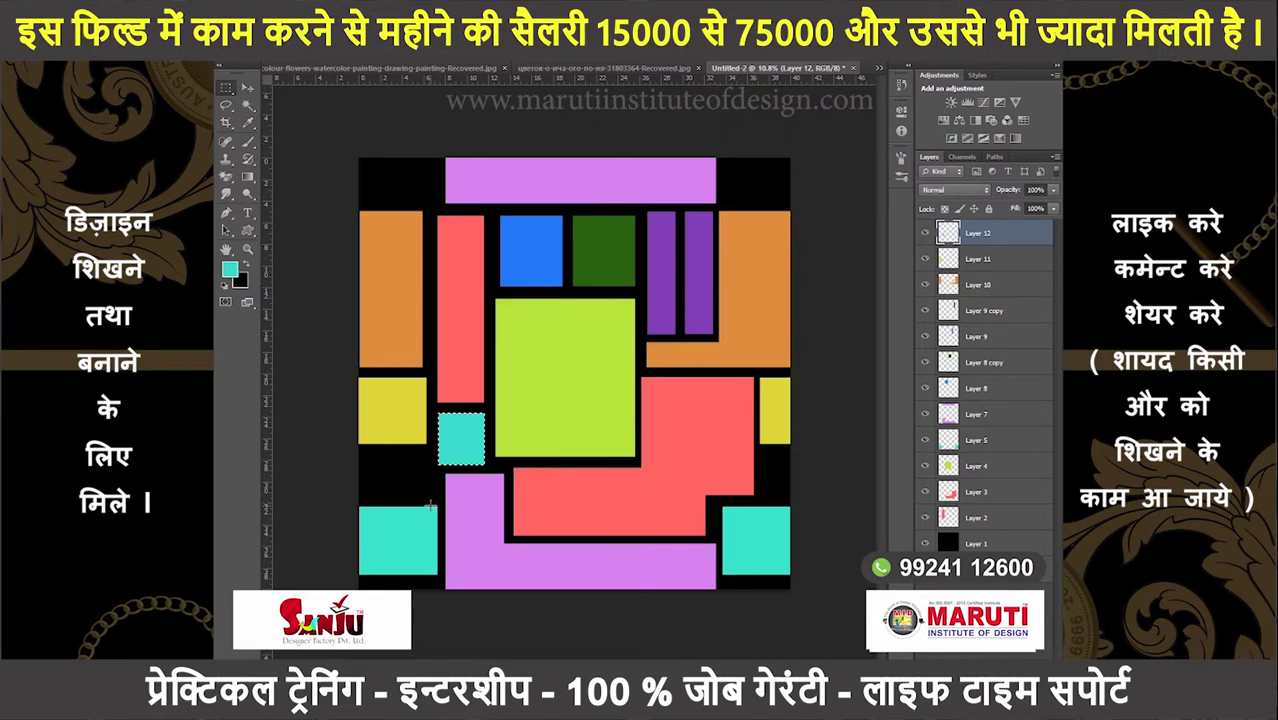
pyautogui.click(229, 268)
pyautogui.click(786, 152)
pyautogui.click(938, 136)
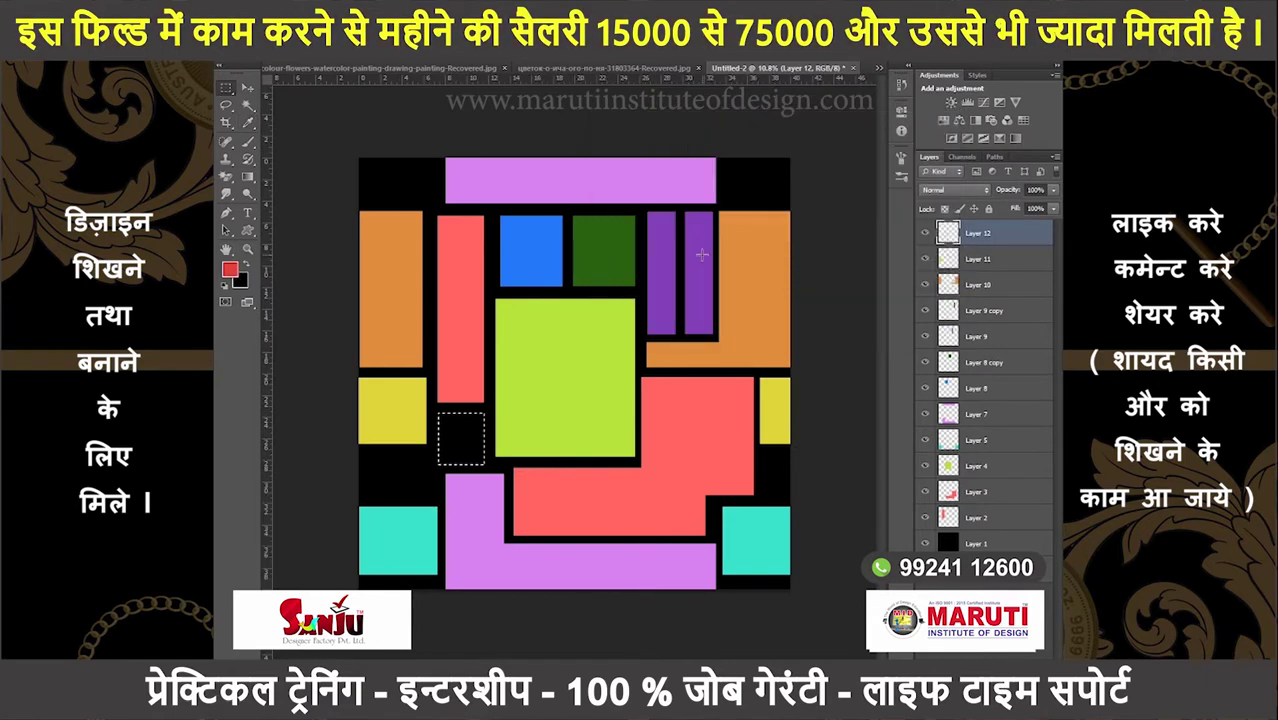
pyautogui.click(229, 268)
pyautogui.moveTo(784, 231); pyautogui.dragTo(784, 196)
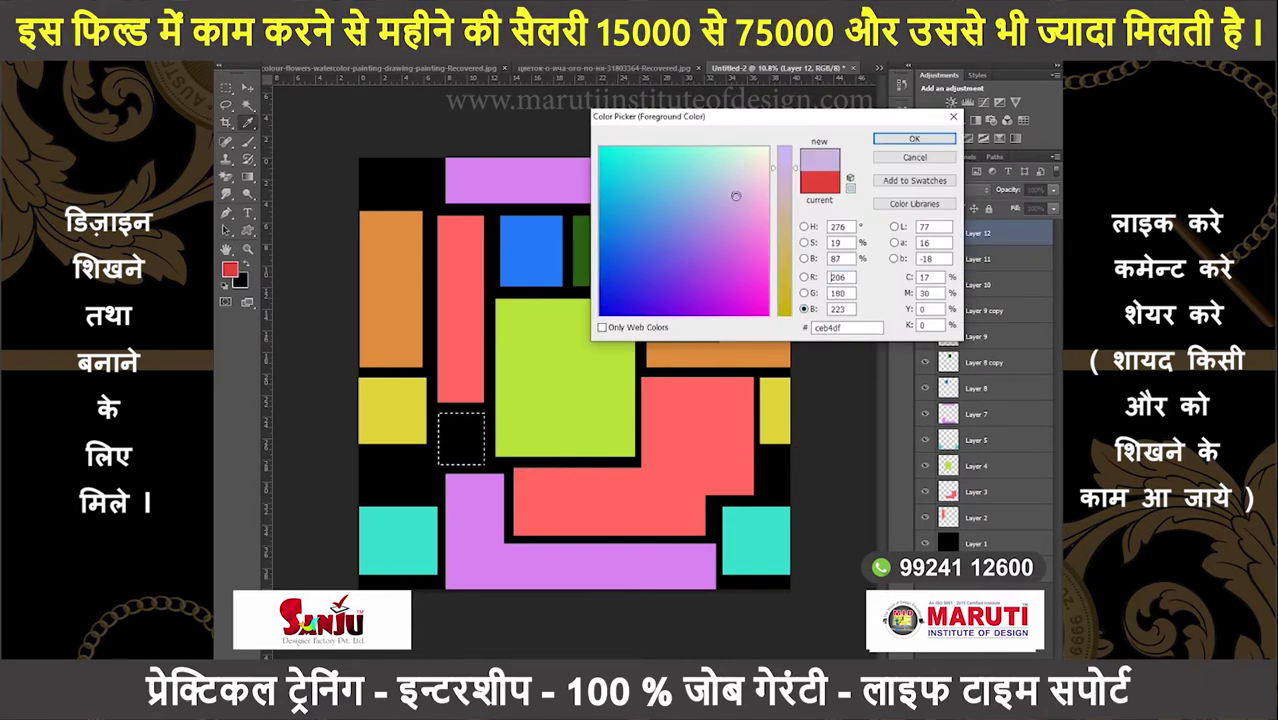
pyautogui.click(695, 163)
pyautogui.press('Return')
pyautogui.hotkey('alt', 'BackSpace')
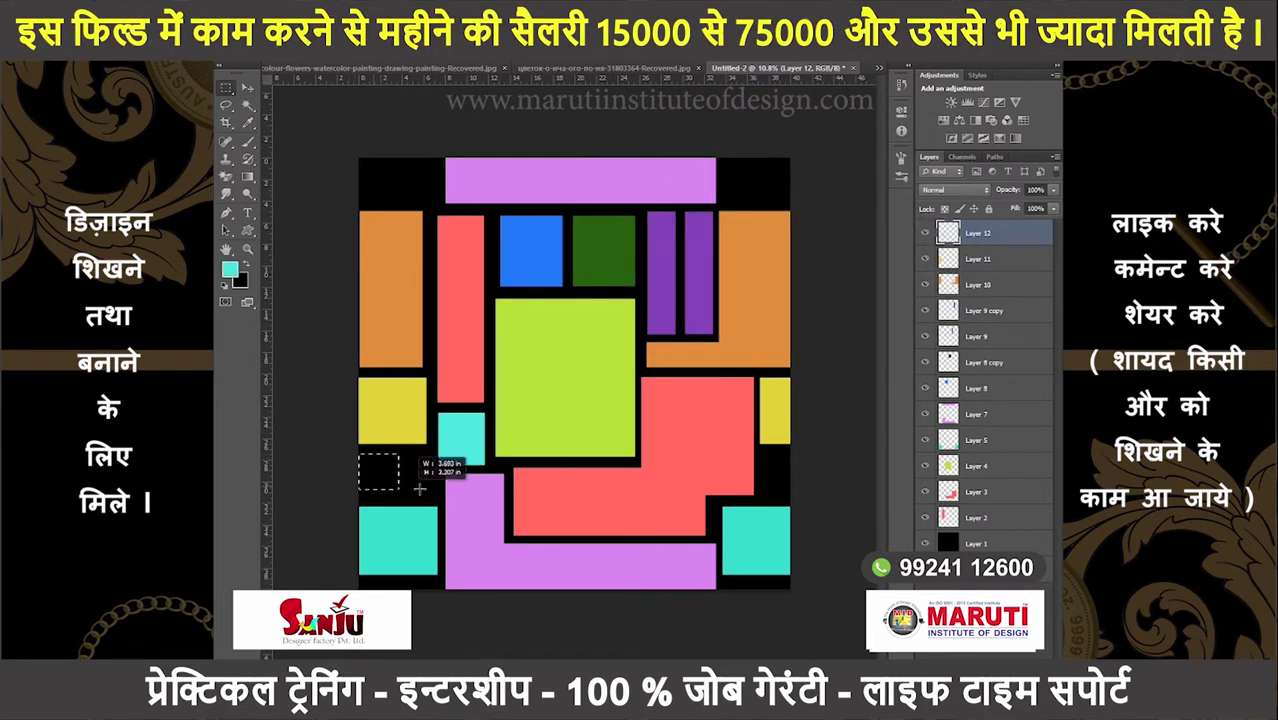
# - On another new layer, fill the lower-left gap with green
pyautogui.moveTo(405, 488); pyautogui.dragTo(432, 495)
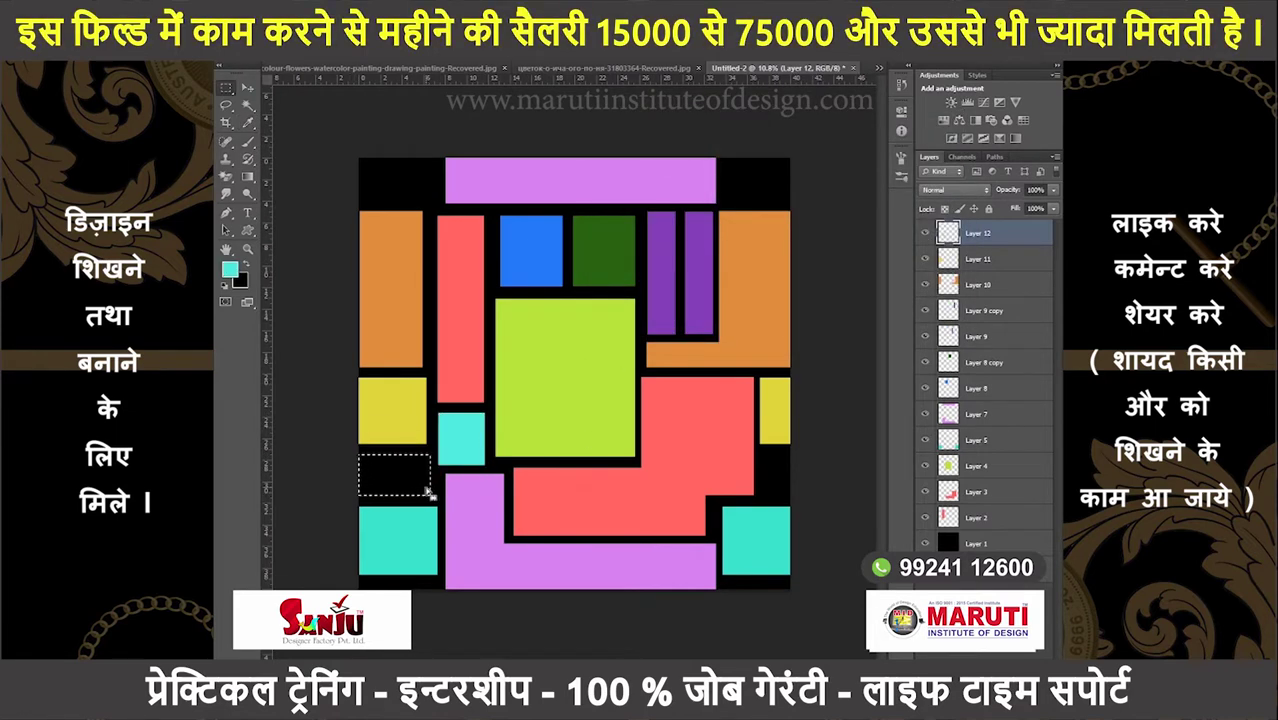
pyautogui.click(1028, 572)
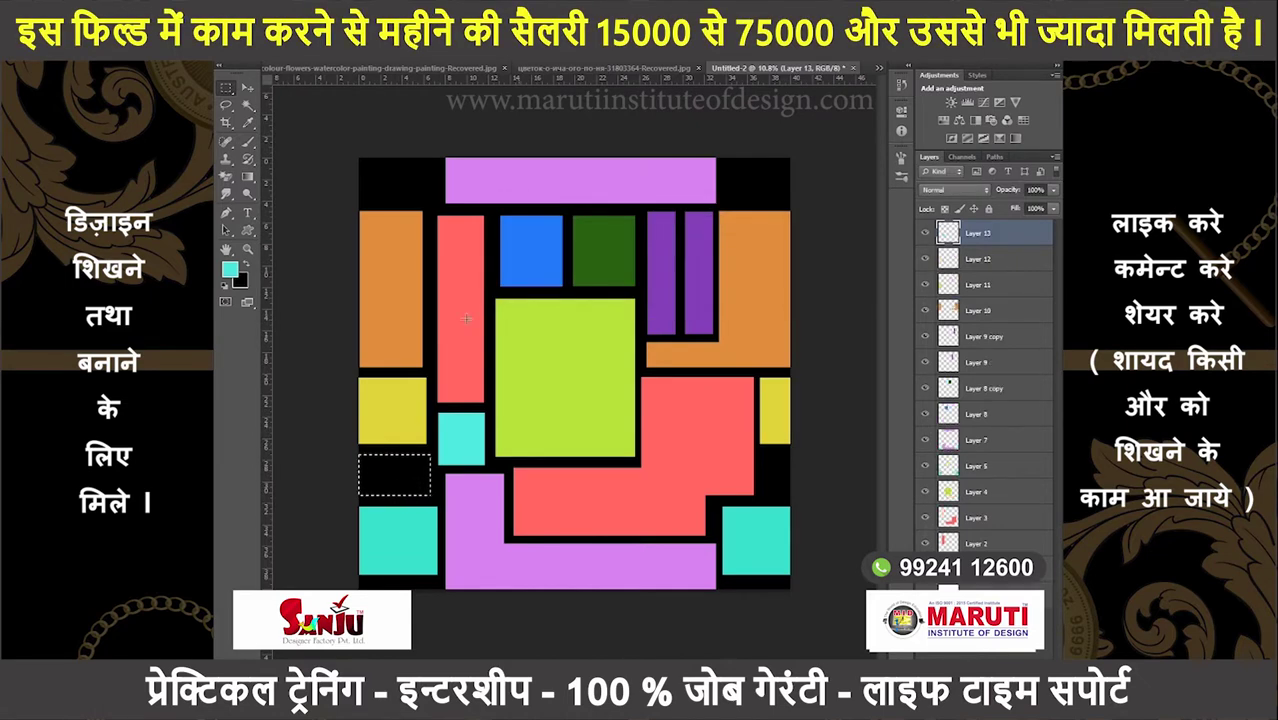
pyautogui.click(229, 268)
pyautogui.click(786, 232)
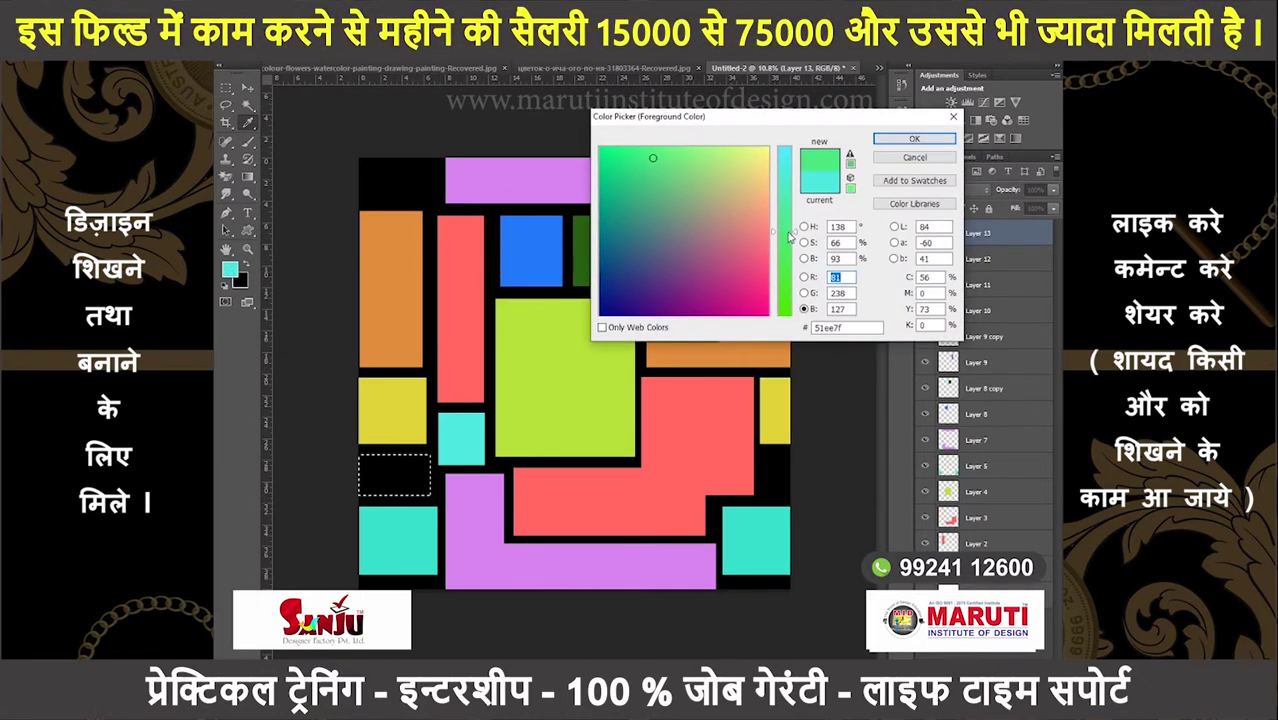
pyautogui.click(913, 138)
pyautogui.hotkey('alt', 'BackSpace')
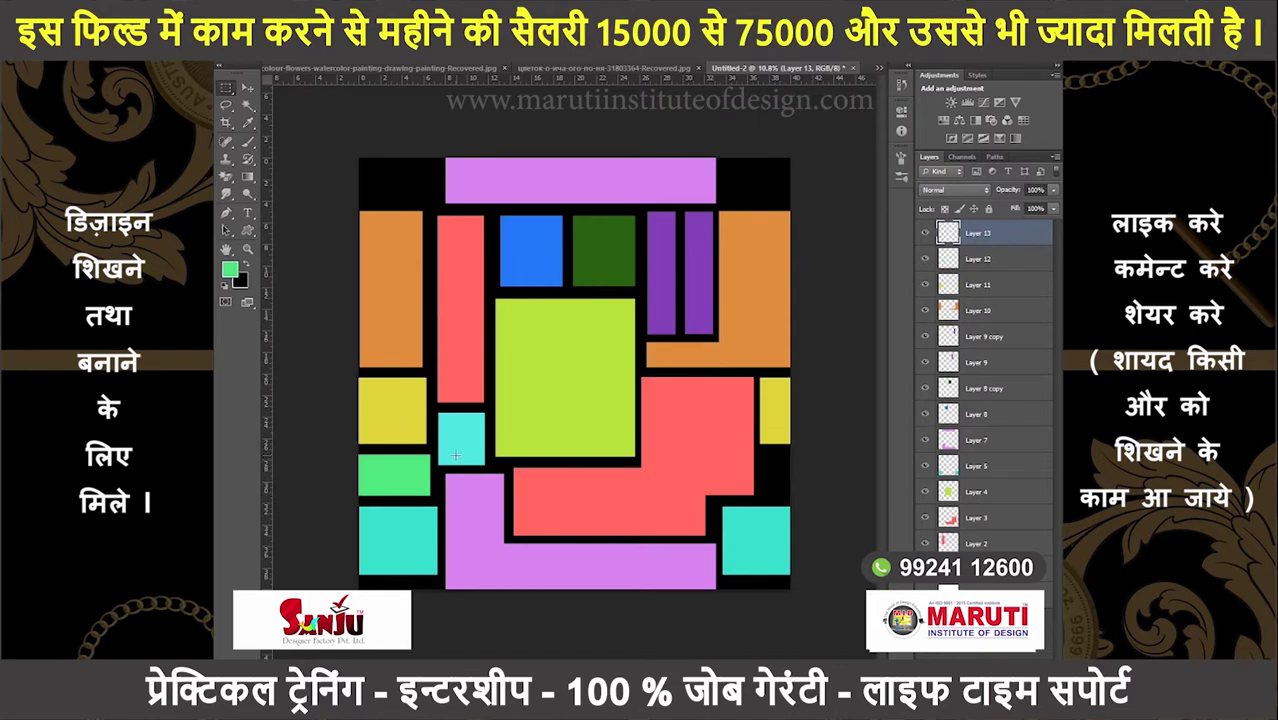
# - Copy the green block to the right edge, then select the empty top-right corner
pyautogui.moveTo(413, 484); pyautogui.dragTo(449, 488)
pyautogui.moveTo(416, 472); pyautogui.dragTo(438, 494)
pyautogui.moveTo(354, 481); pyautogui.dragTo(440, 497)
pyautogui.moveTo(440, 496); pyautogui.dragTo(358, 456)
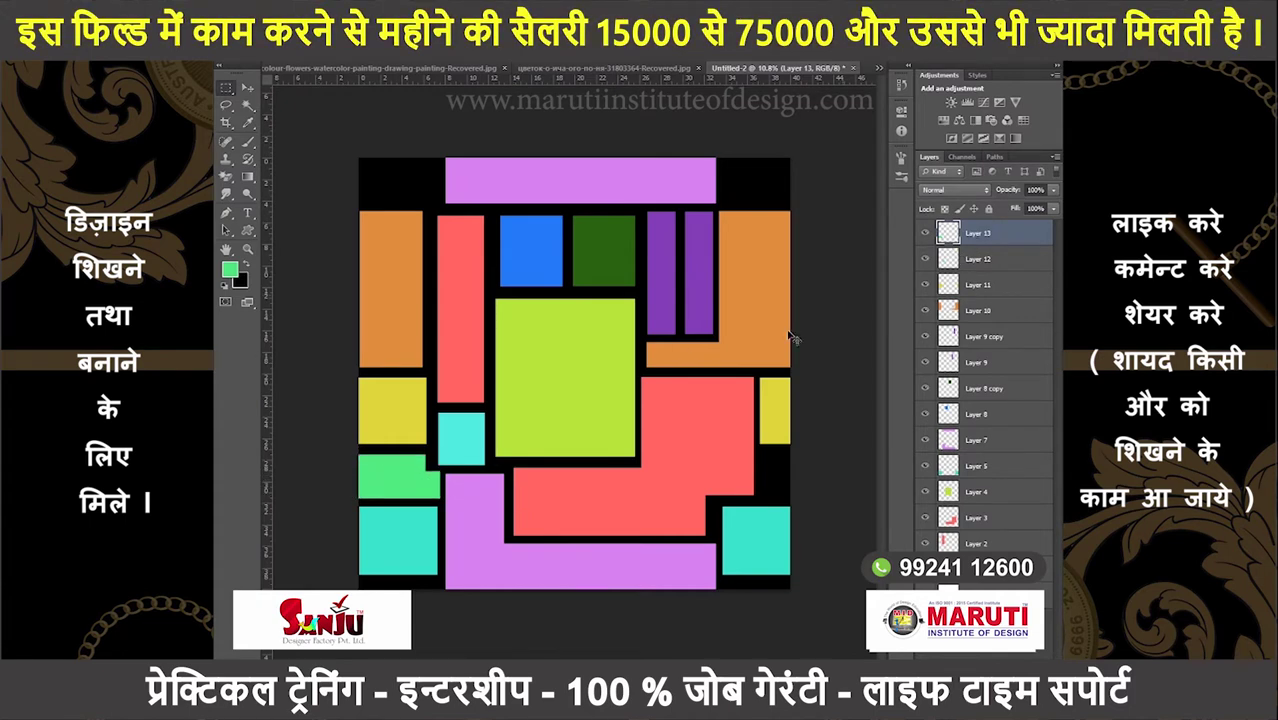
pyautogui.moveTo(428, 476)
pyautogui.mouseDown()
pyautogui.moveTo(775, 483)
pyautogui.moveTo(764, 483)
pyautogui.mouseUp()
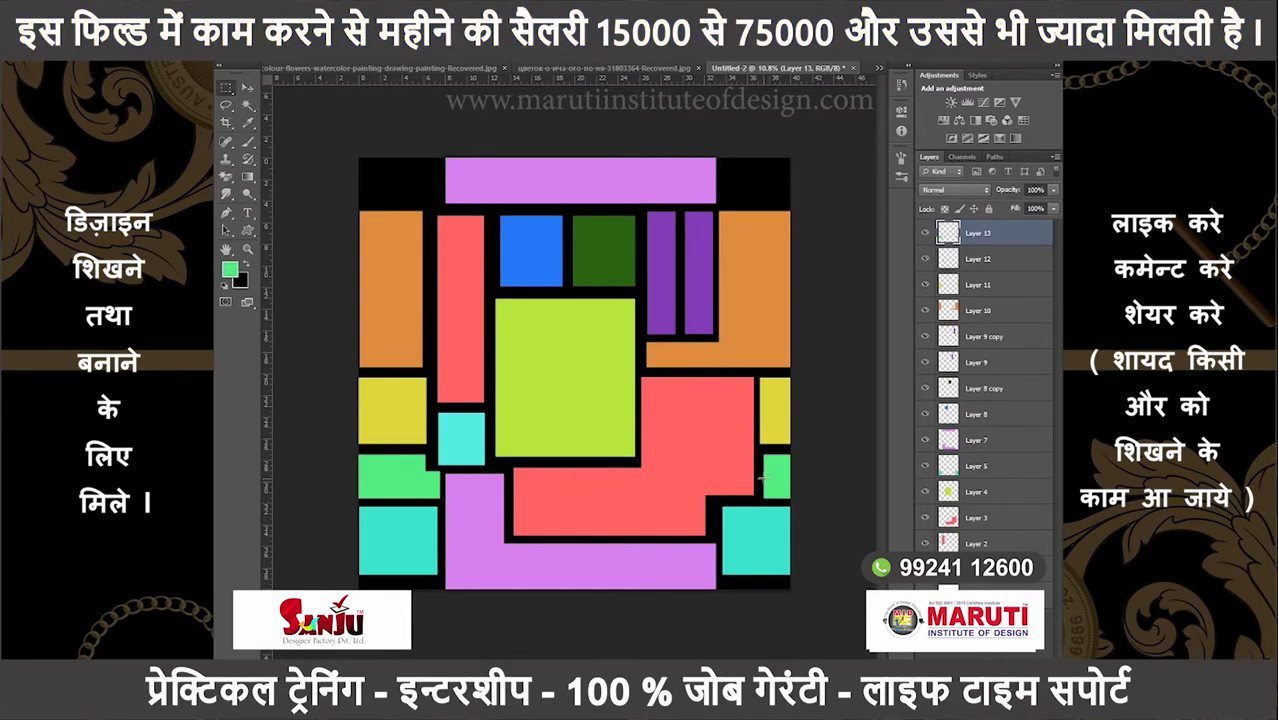
pyautogui.moveTo(722, 157); pyautogui.dragTo(791, 200)
pyautogui.hotkey('ctrl', 'j')
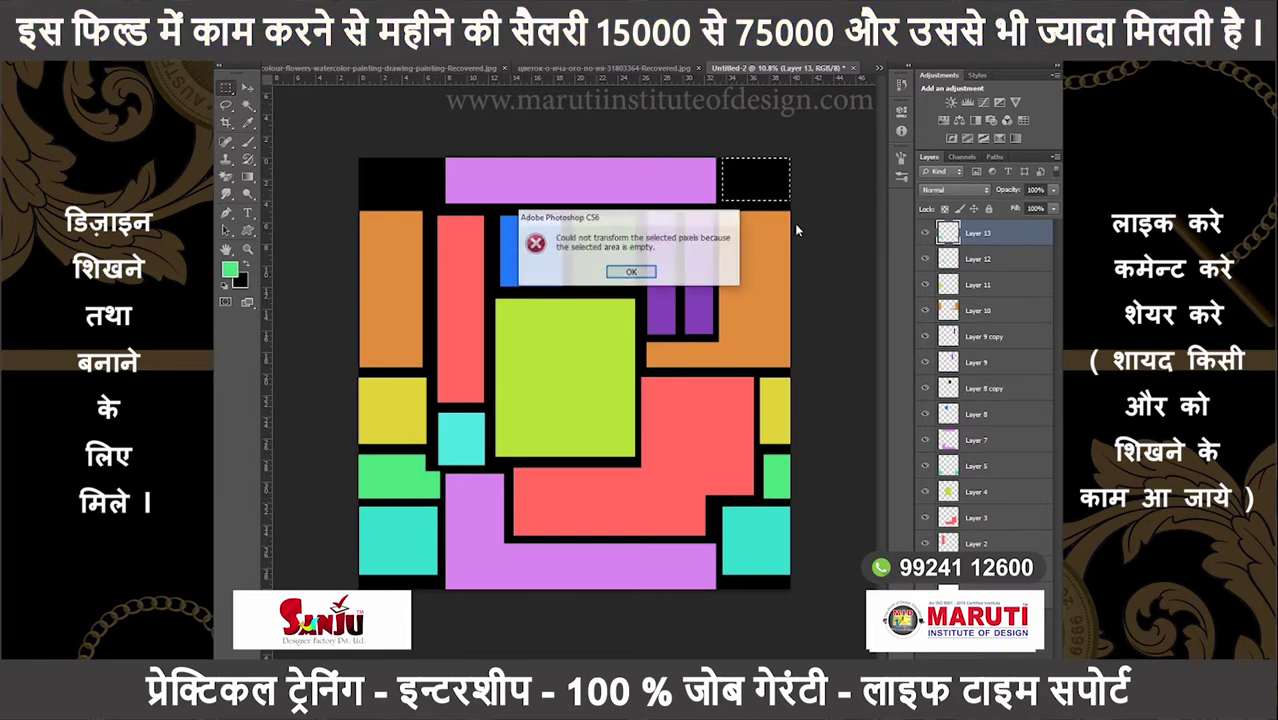
# - Fill the top-right corner gap with yellow on new Layer 14
pyautogui.press('Return')
pyautogui.hotkey('ctrl', 'shift', 'n')
pyautogui.press('Return')
pyautogui.click(229, 270)
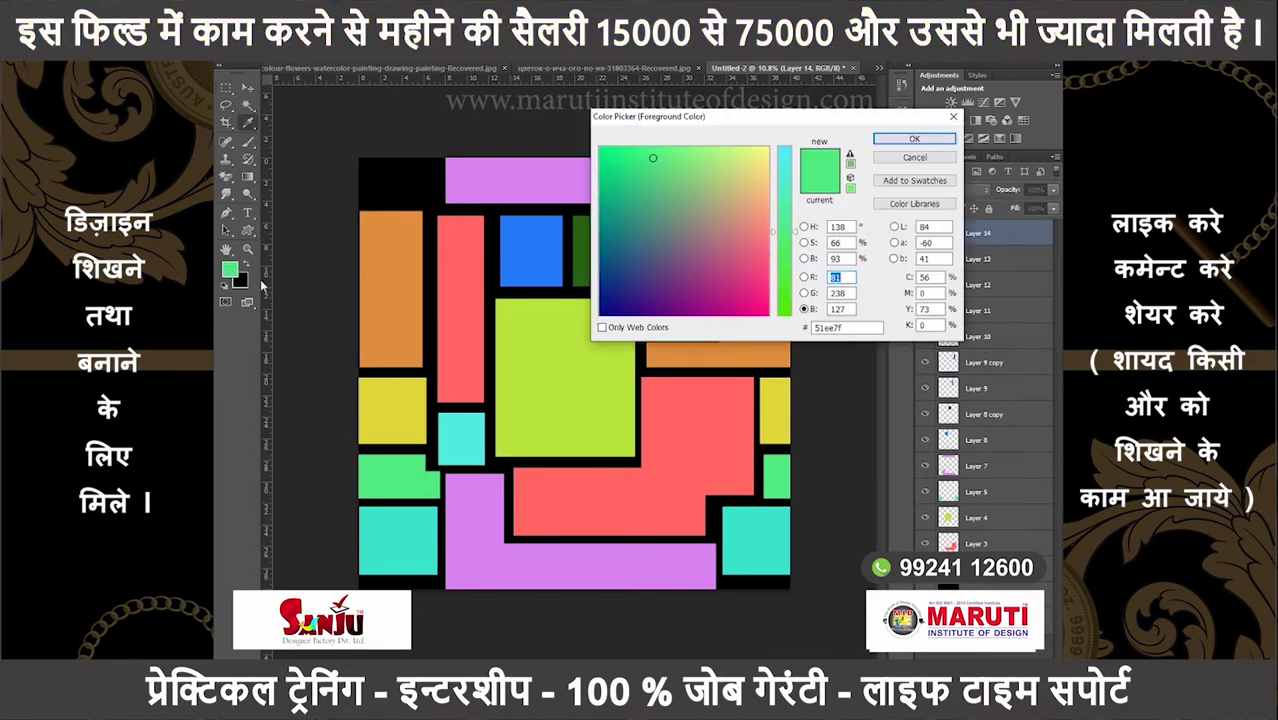
pyautogui.click(686, 279)
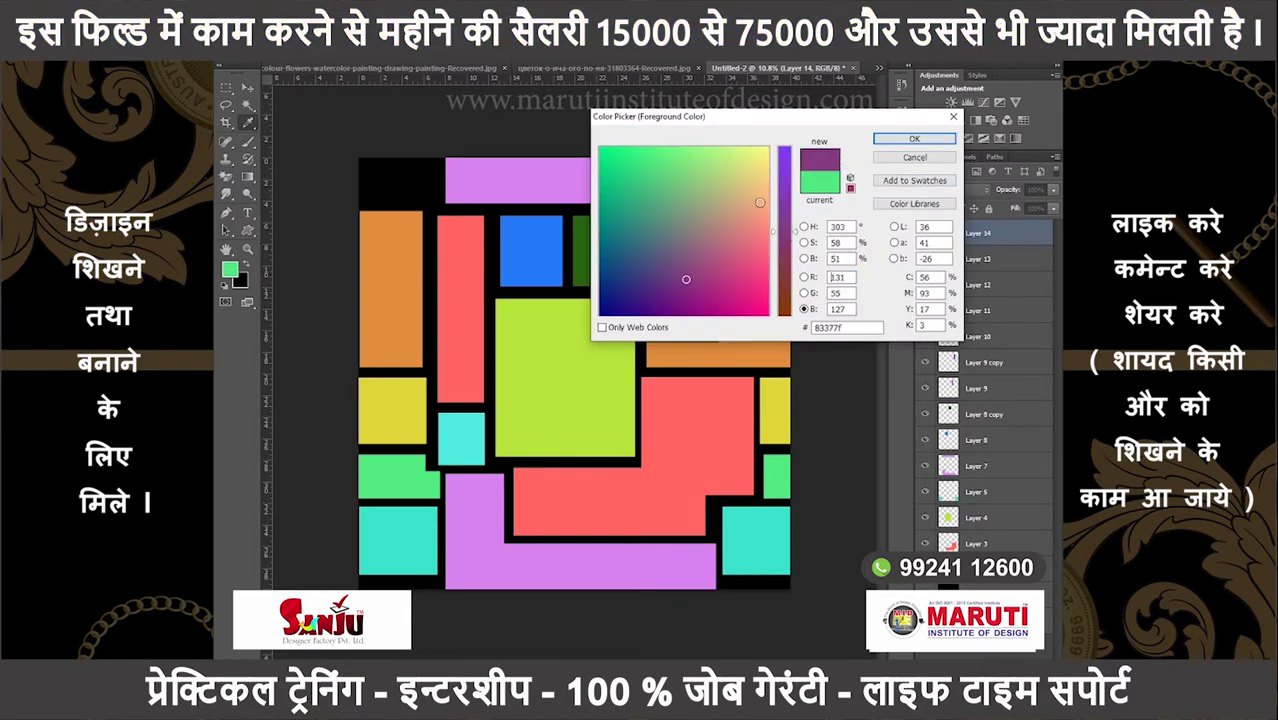
pyautogui.moveTo(784, 231); pyautogui.dragTo(787, 265)
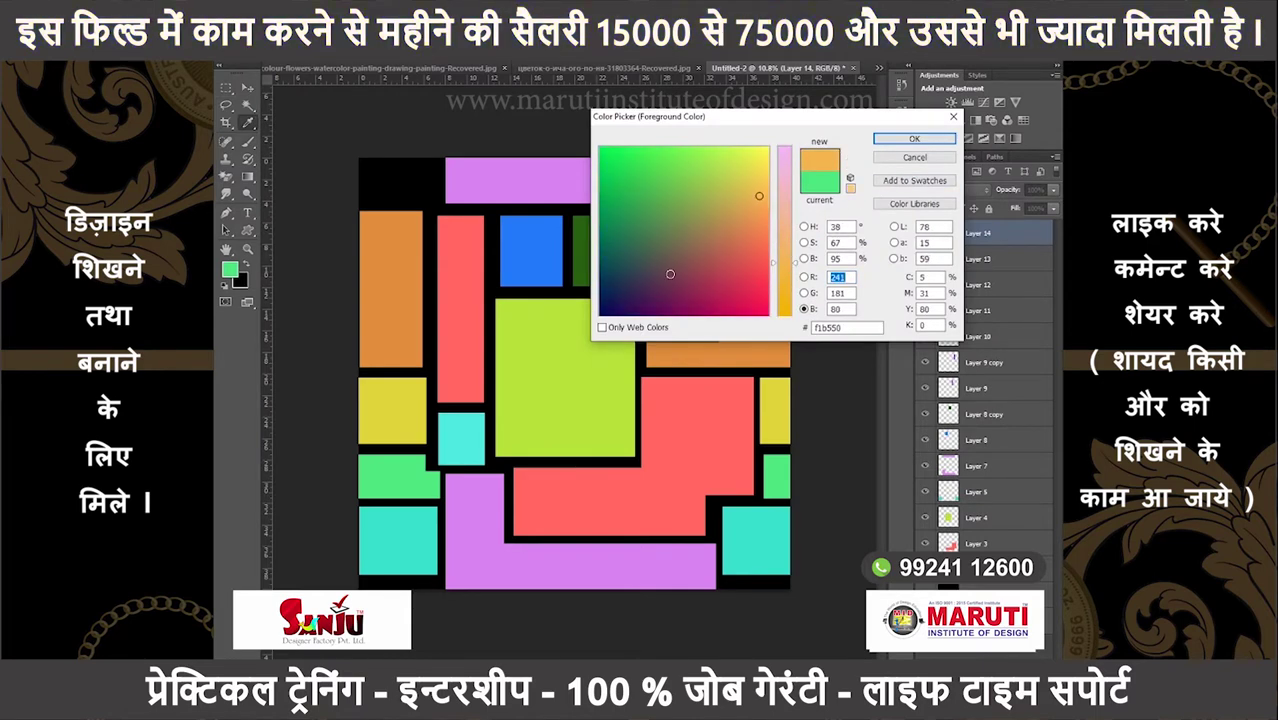
pyautogui.moveTo(670, 274); pyautogui.dragTo(753, 153)
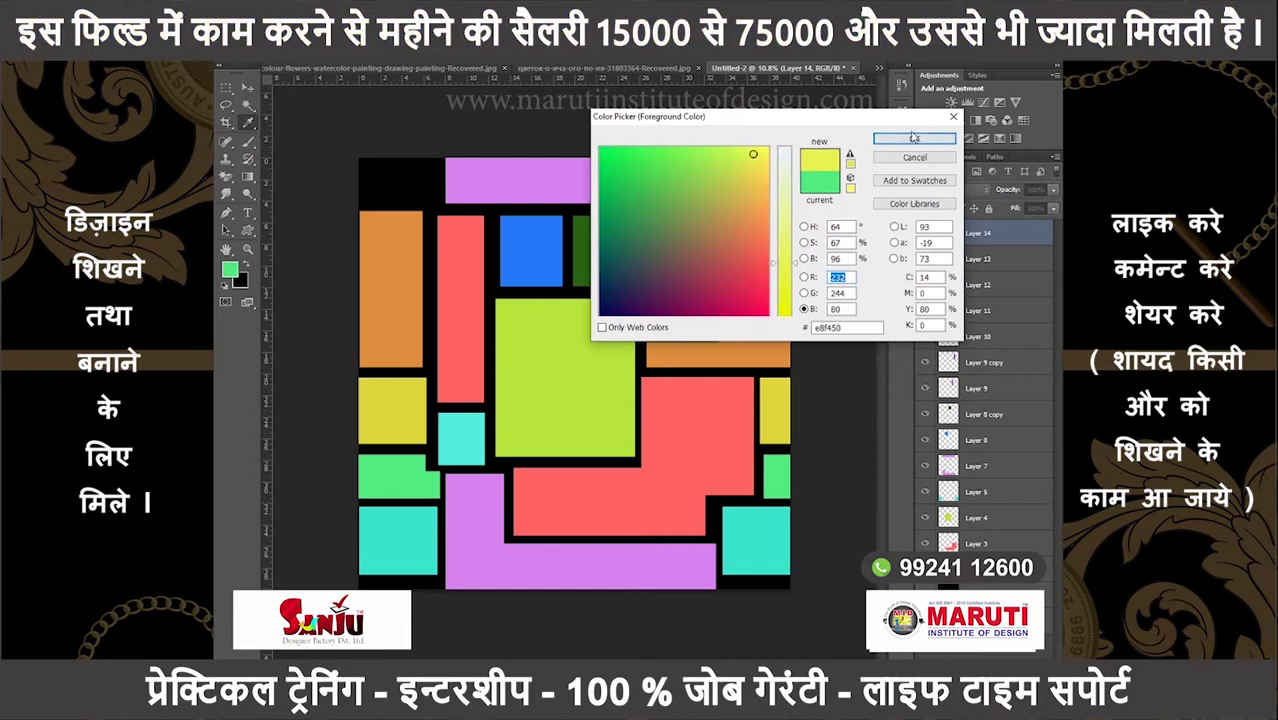
pyautogui.click(913, 137)
pyautogui.hotkey('alt', 'BackSpace')
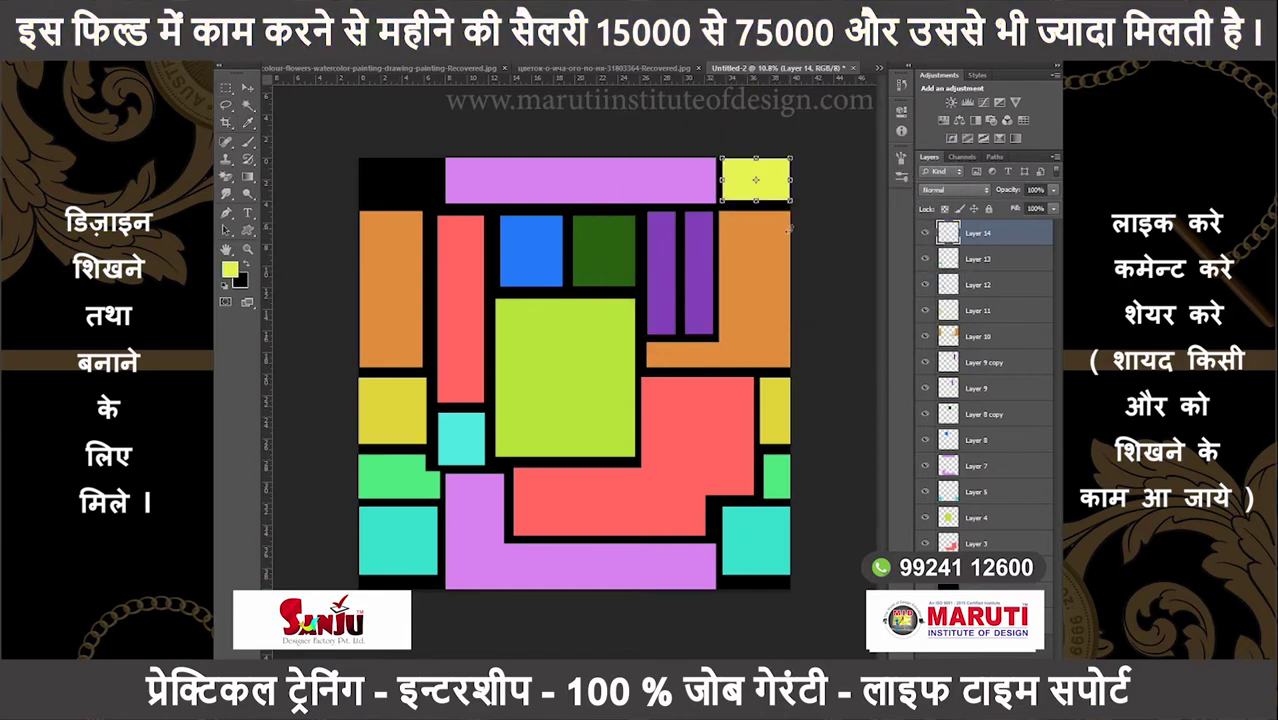
pyautogui.press('Left')
pyautogui.press('Down')
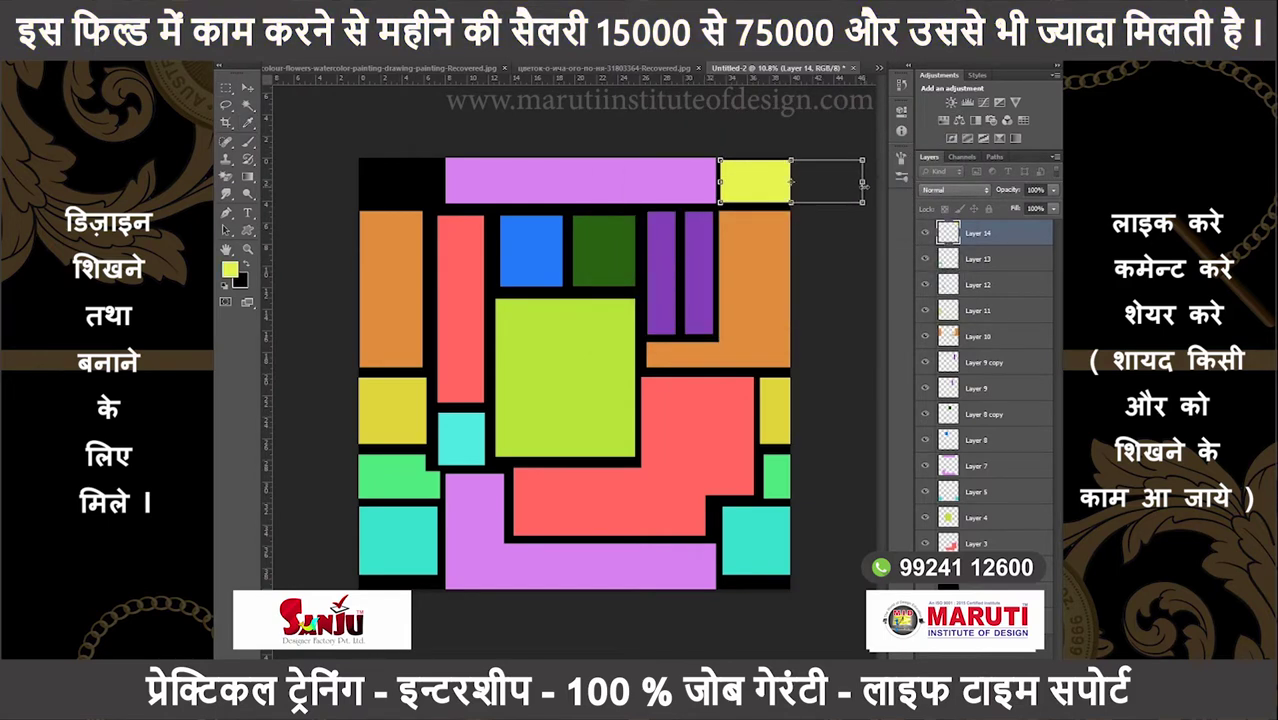
pyautogui.hotkey('ctrl', 'd')
# - Move a copy of the yellow block into the top-left corner gap and widen it
pyautogui.doubleClick(948, 233)
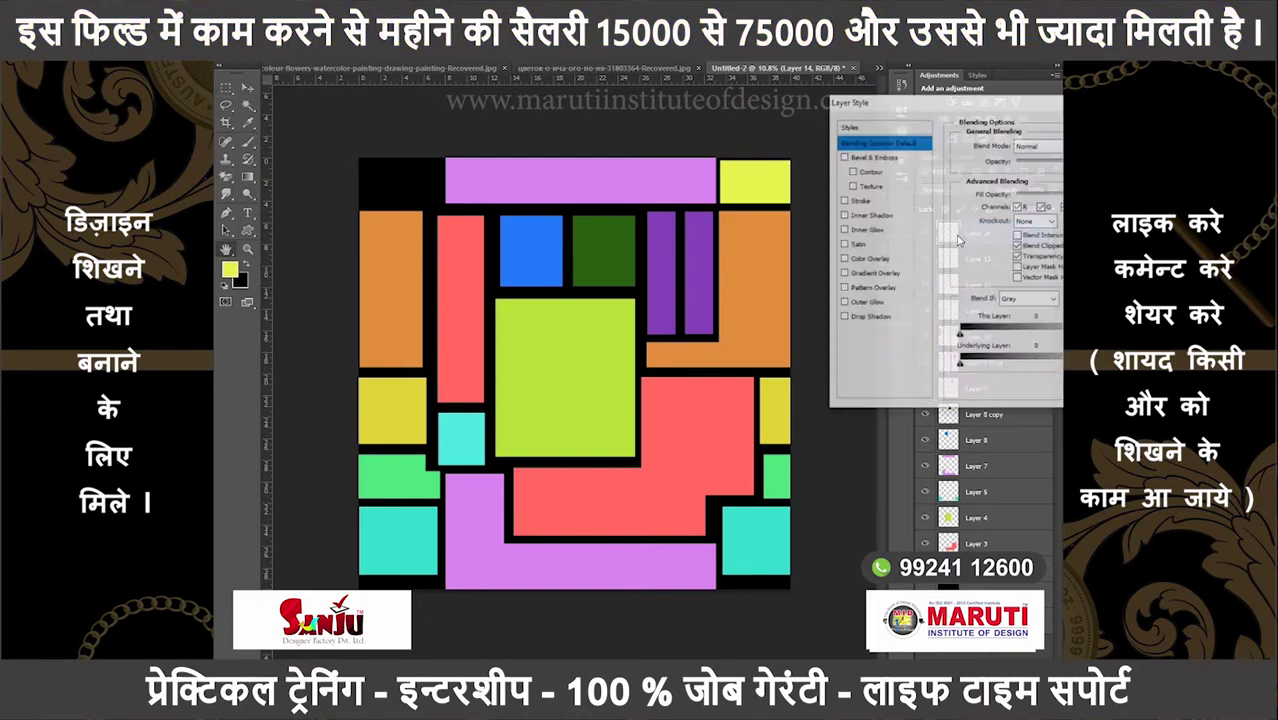
pyautogui.press('Escape')
pyautogui.keyDown('ctrl'); pyautogui.click(948, 233); pyautogui.keyUp('ctrl')
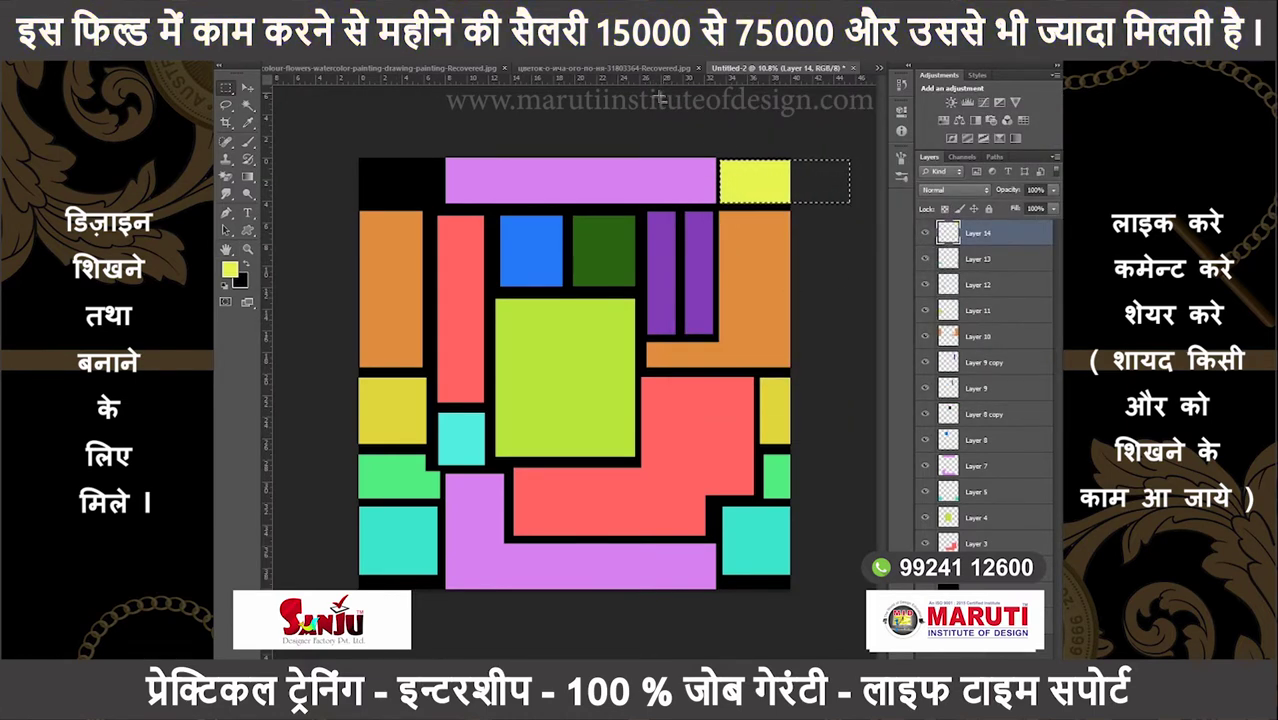
pyautogui.hotkey('ctrl', 't')
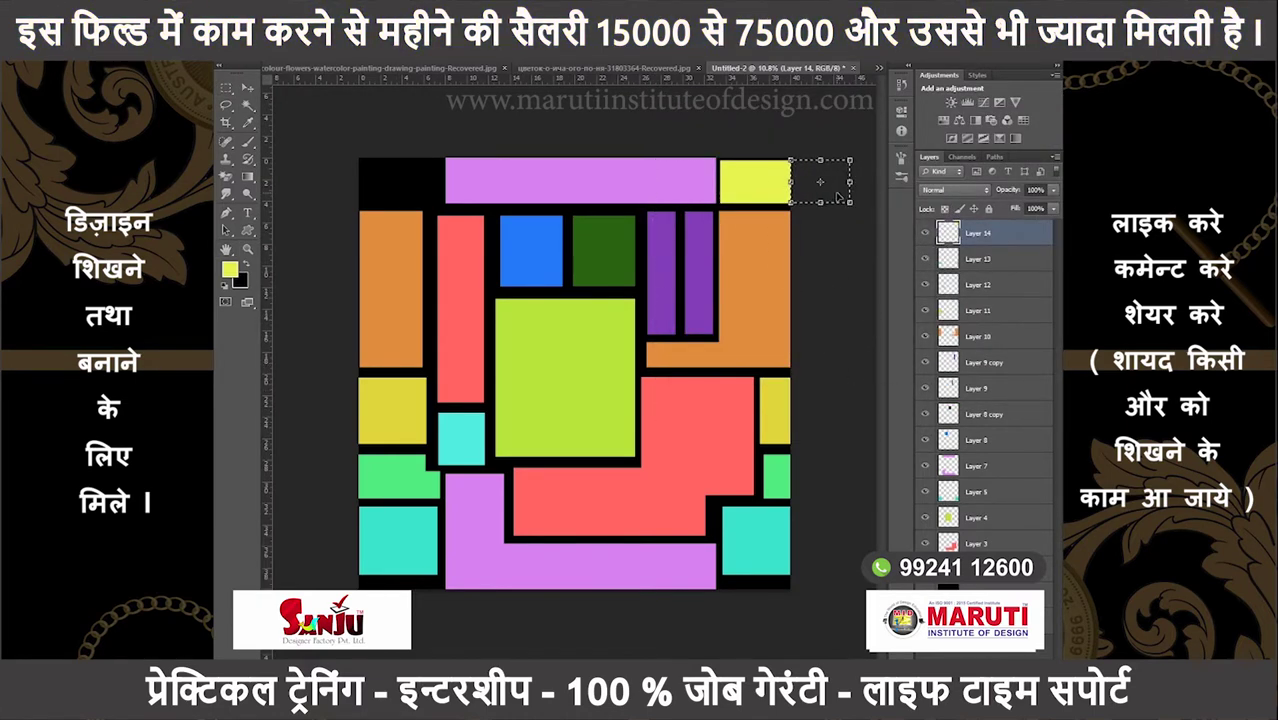
pyautogui.moveTo(836, 197); pyautogui.dragTo(407, 190)
pyautogui.press('Return')
pyautogui.moveTo(421, 184); pyautogui.dragTo(436, 190)
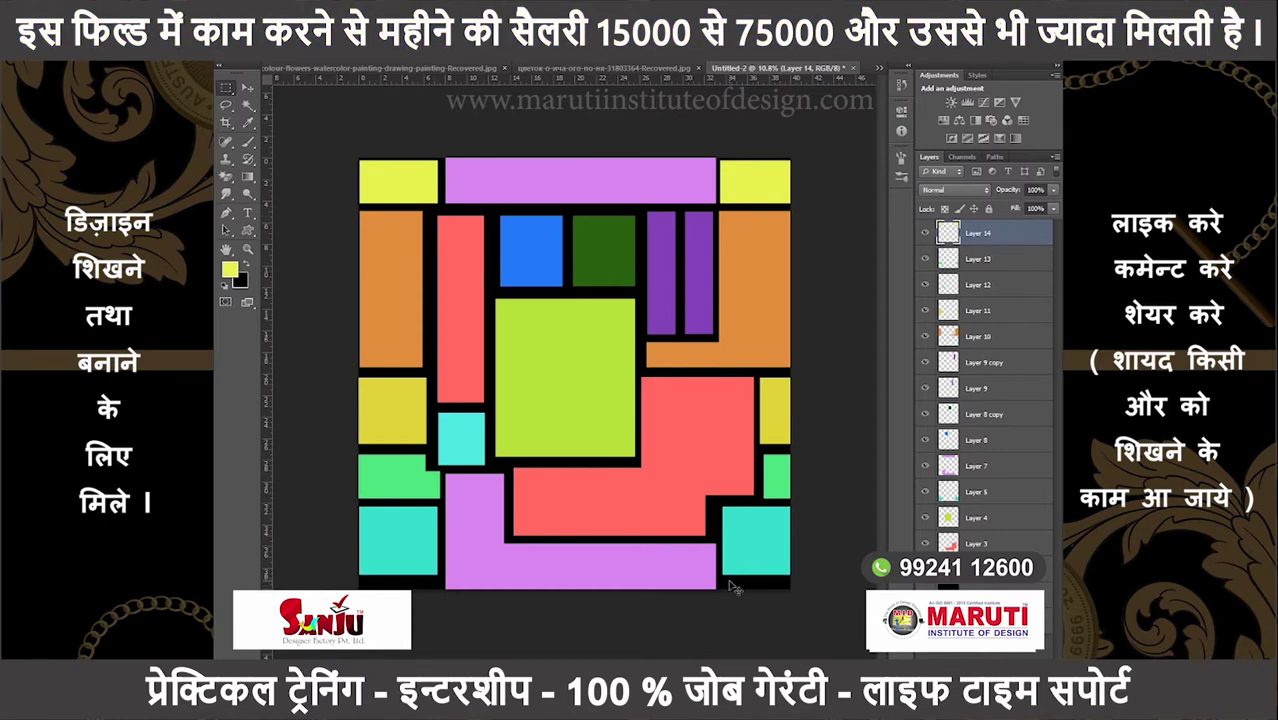
# - Add empty Layer 15 and select a thin strip at the bottom-right corner
pyautogui.hotkey('ctrl', 'shift', 'n')
pyautogui.press('Return')
pyautogui.moveTo(727, 578); pyautogui.dragTo(790, 590)
pyautogui.hotkey('ctrl', 't')
pyautogui.press('Return')
# - Reselect the thin bottom-right strip and set the foreground colour to orange
pyautogui.rightClick(782, 586)
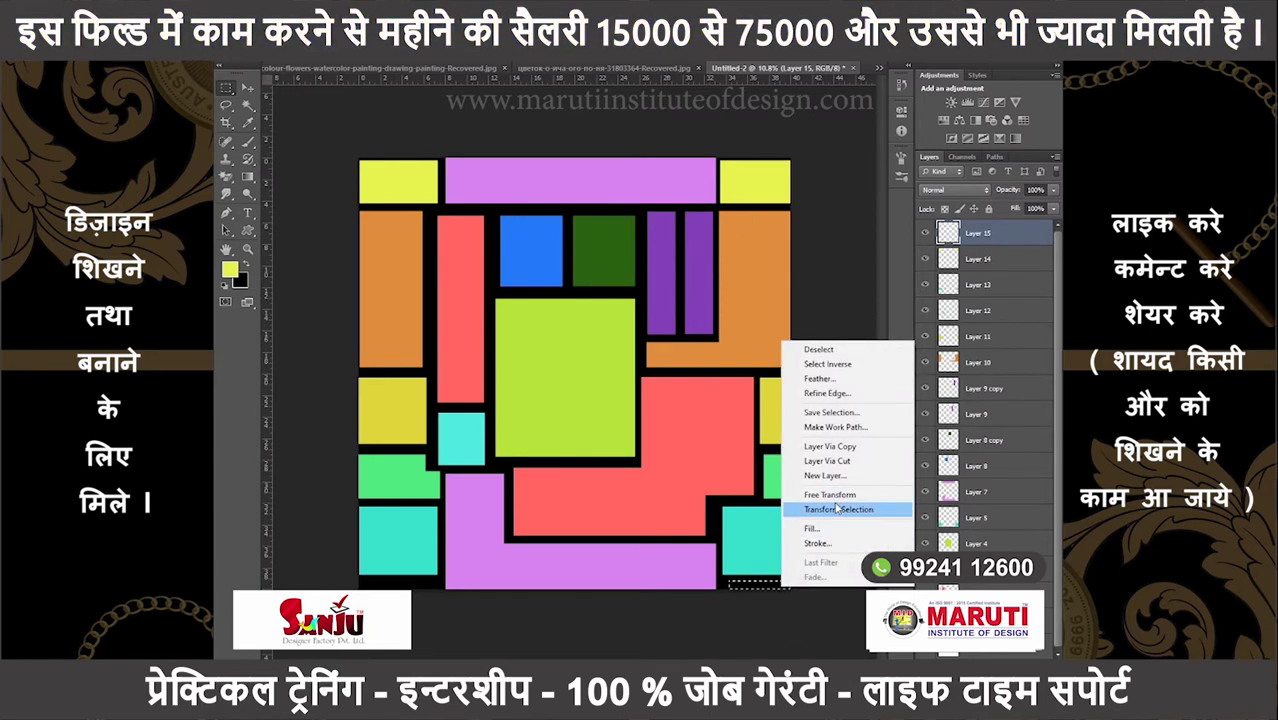
pyautogui.click(838, 509)
pyautogui.press('Return')
pyautogui.click(751, 594)
pyautogui.moveTo(722, 577); pyautogui.dragTo(801, 584)
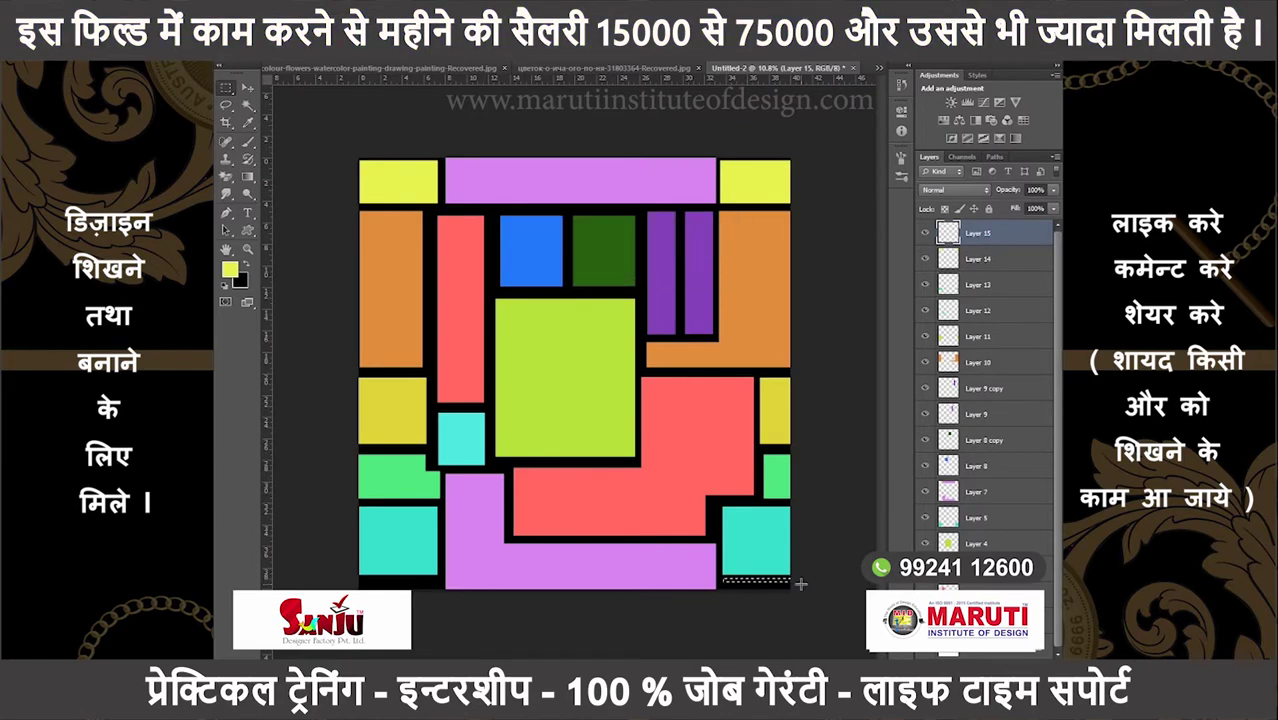
pyautogui.click(233, 271)
pyautogui.click(720, 355)
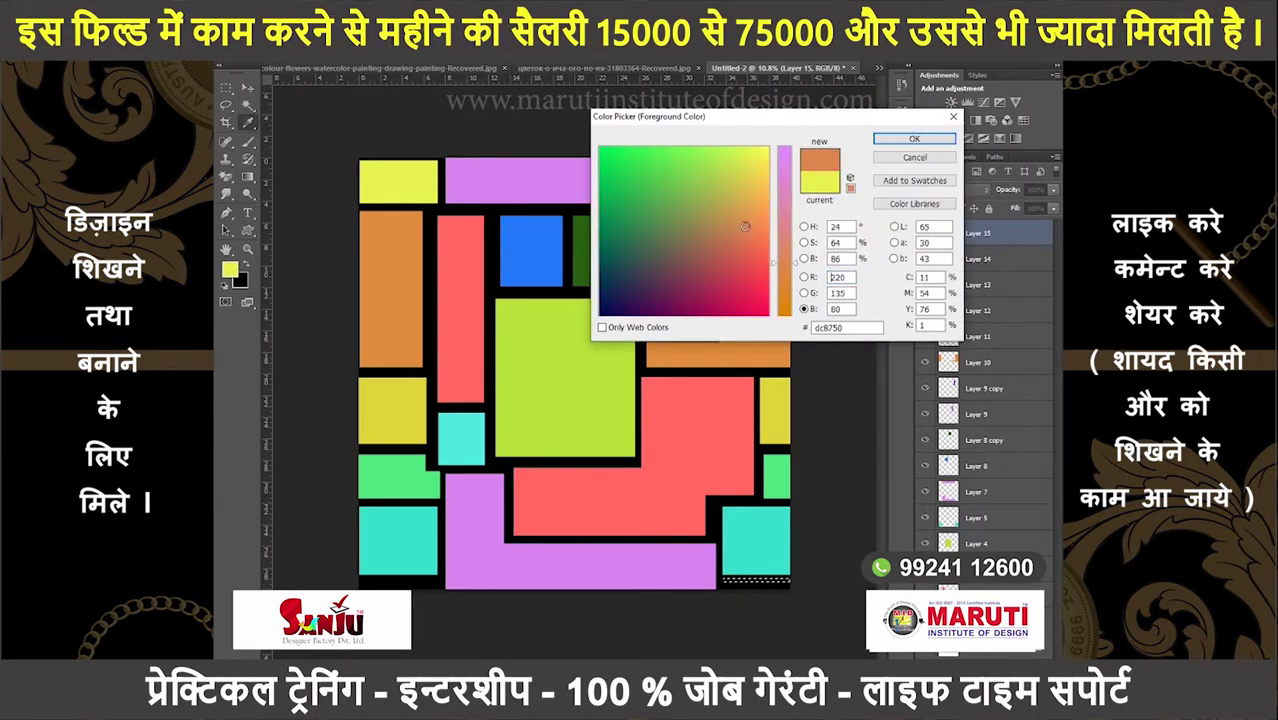
pyautogui.click(914, 138)
# - Trim the orange strip's height with Free Transform, then select the long bottom strip
pyautogui.hotkey('ctrl', 't')
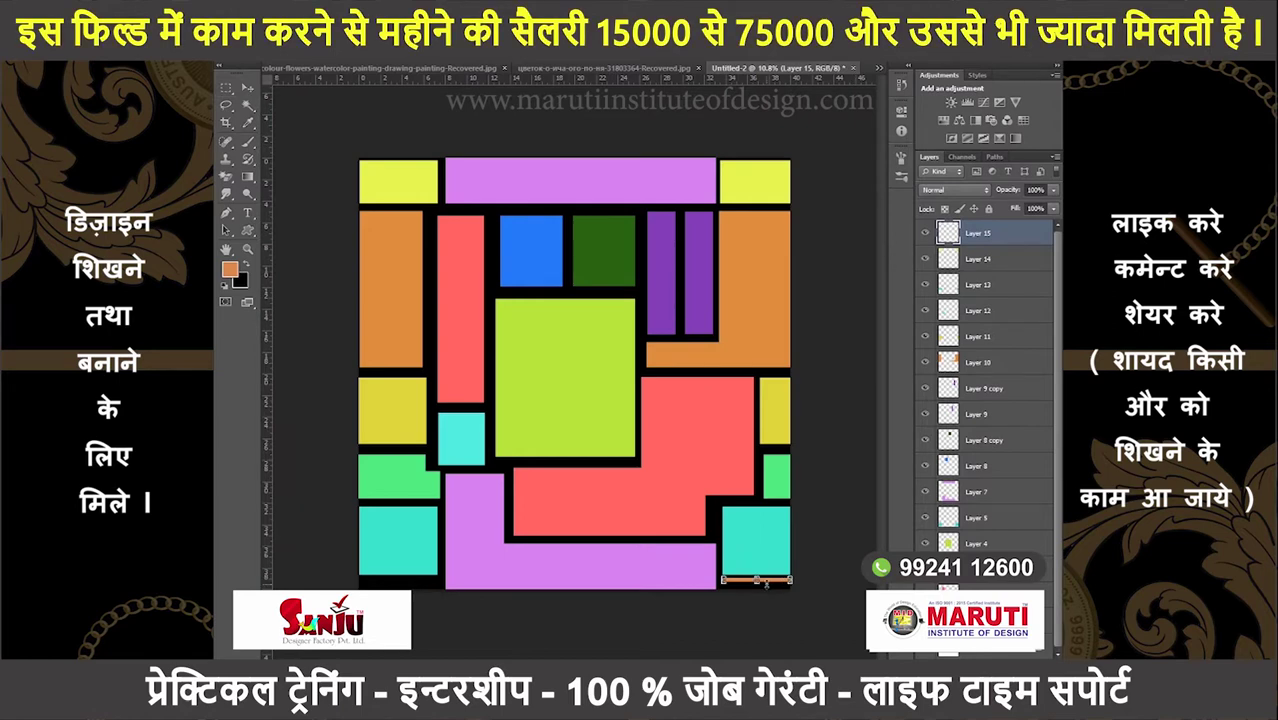
pyautogui.moveTo(757, 589); pyautogui.dragTo(757, 585)
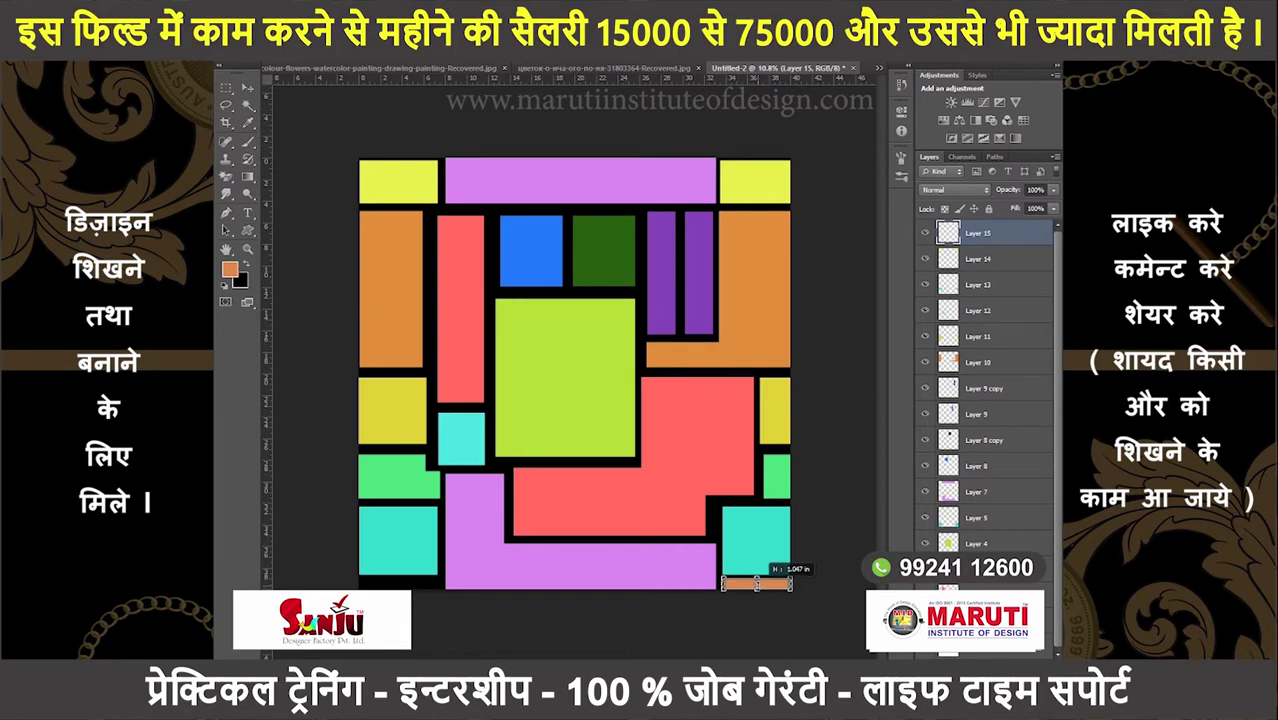
pyautogui.scroll(3, 741, 514)
pyautogui.moveTo(741, 514); pyautogui.dragTo(741, 510)
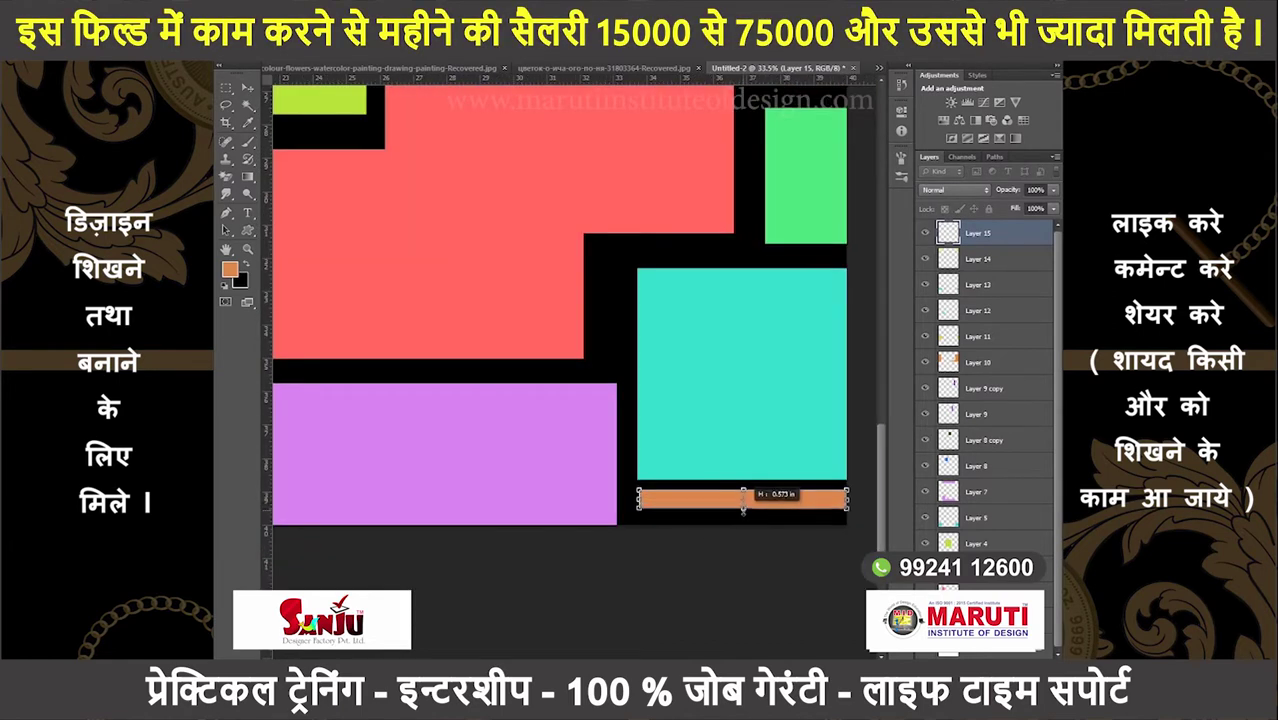
pyautogui.scroll(-3, 741, 514)
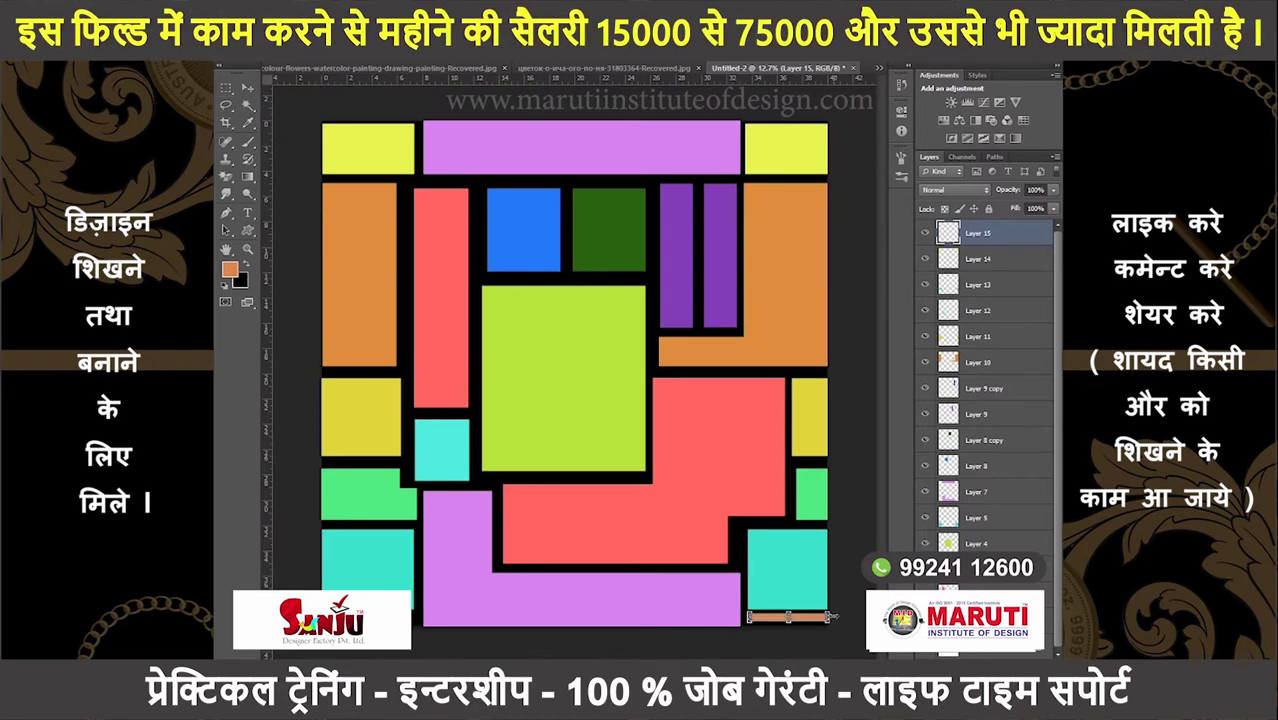
pyautogui.press('Return')
pyautogui.moveTo(843, 616); pyautogui.dragTo(414, 612)
pyautogui.hotkey('ctrl', 'shift', 'alt', 'n')
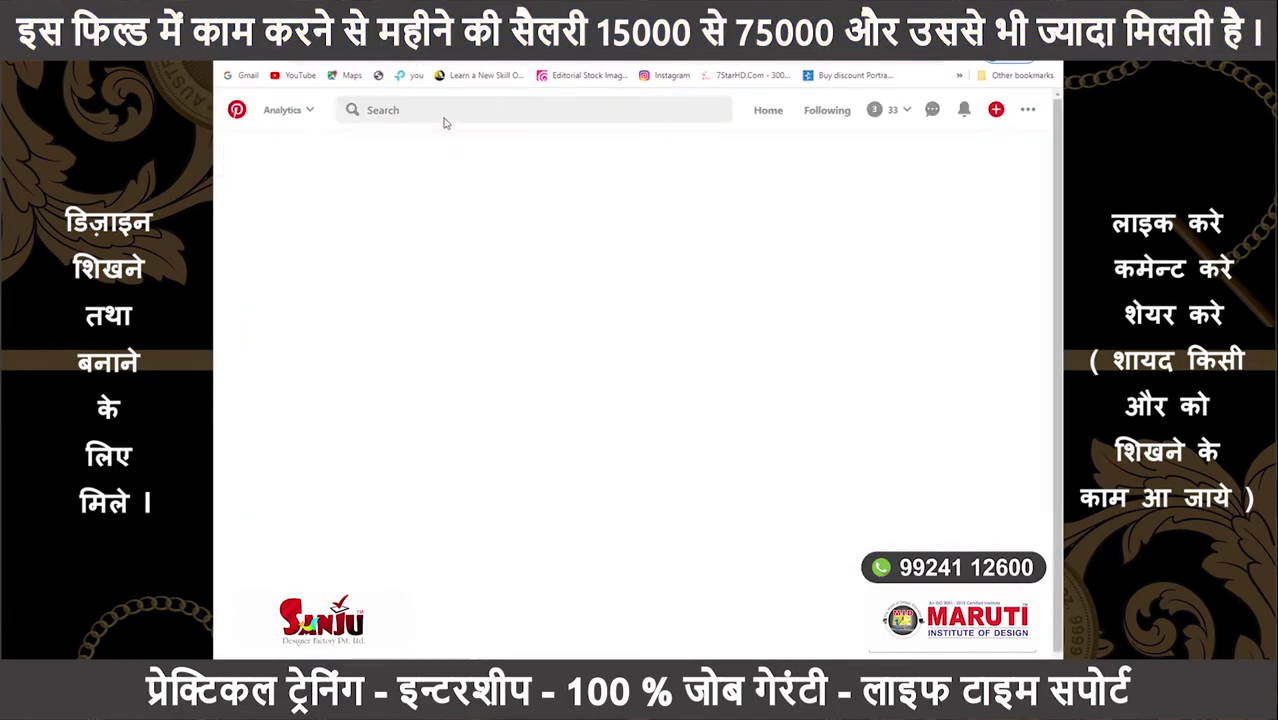
# - Search Pinterest for 'flowers png'
pyautogui.click(442, 116)
pyautogui.click(766, 110)
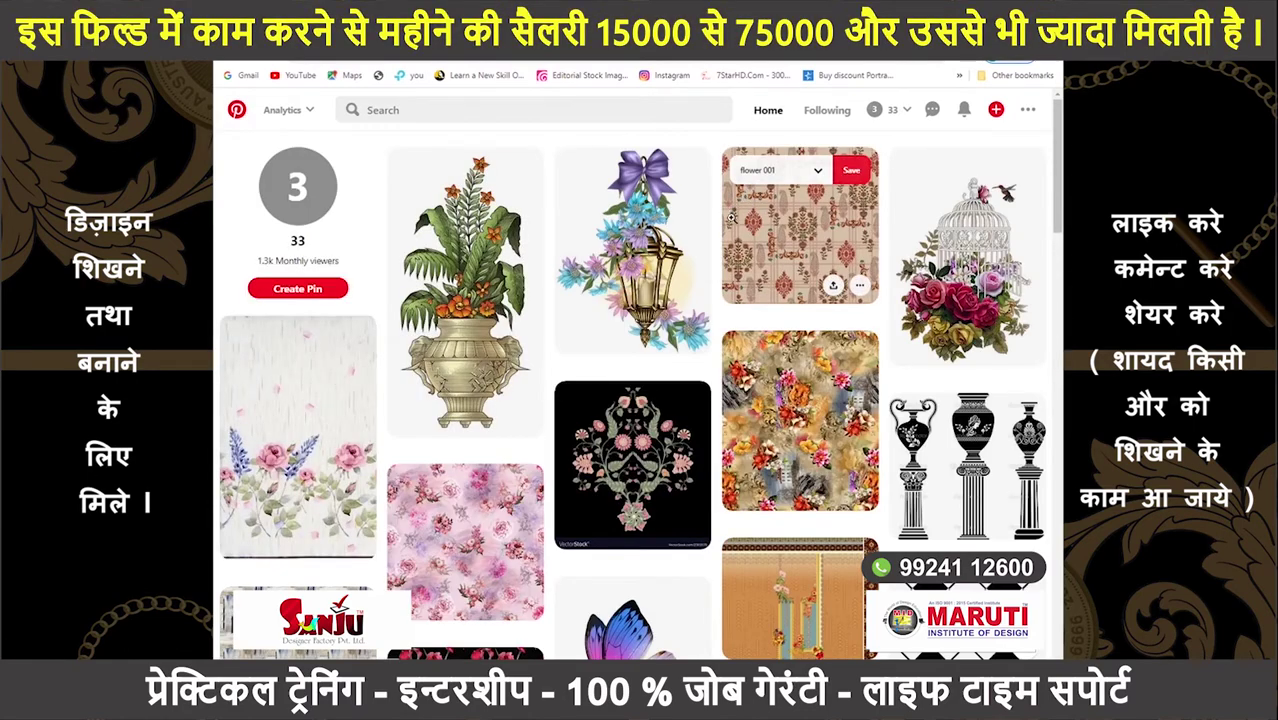
pyautogui.scroll(-5, 731, 217)
pyautogui.scroll(5, 731, 217)
pyautogui.click(381, 110)
pyautogui.write('f')
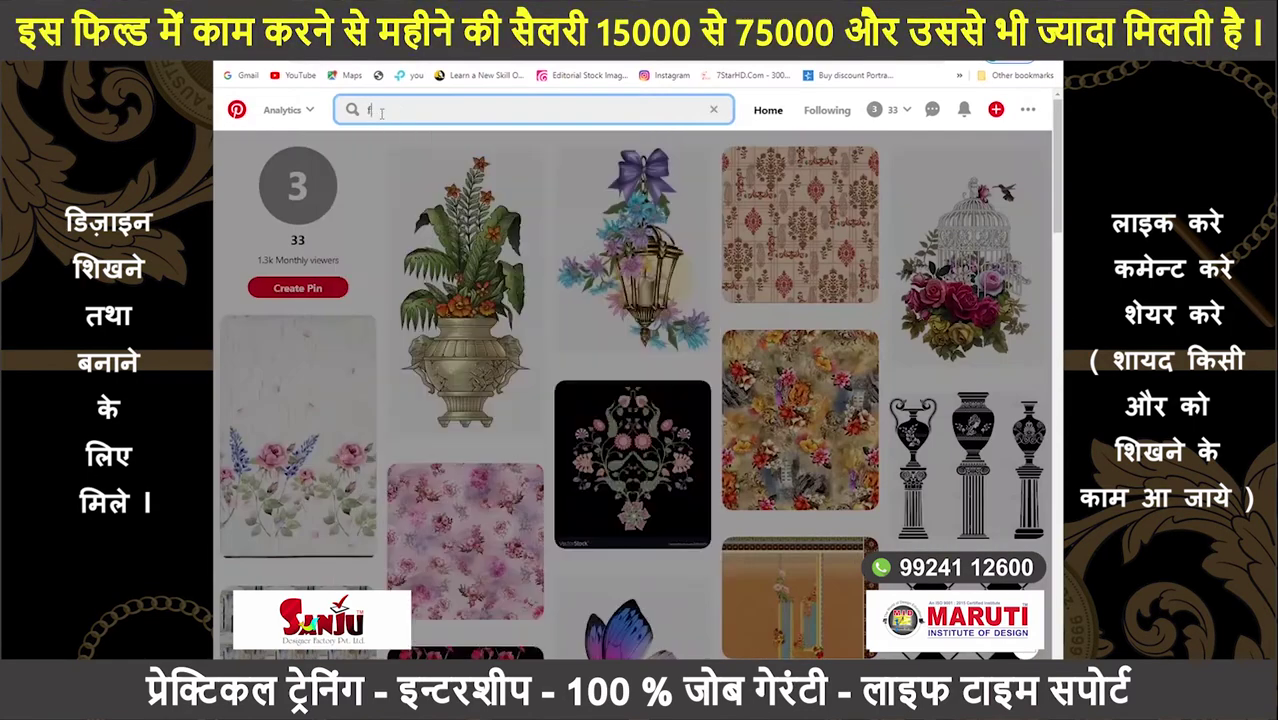
pyautogui.write(' png')
pyautogui.press('Return')
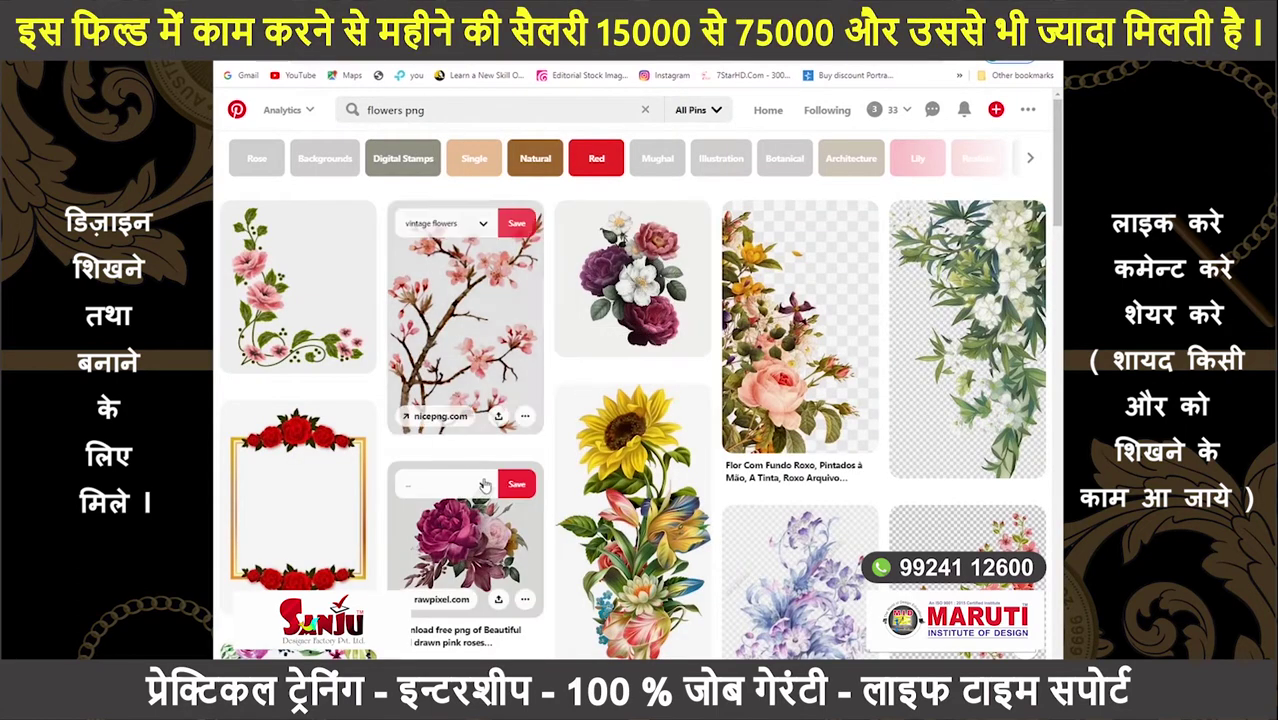
# - Save the pink roses pin image and unlock its Background layer in Photoshop
pyautogui.click(484, 486)
pyautogui.scroll(-4, 508, 476)
pyautogui.scroll(4, 508, 476)
pyautogui.rightClick(546, 287)
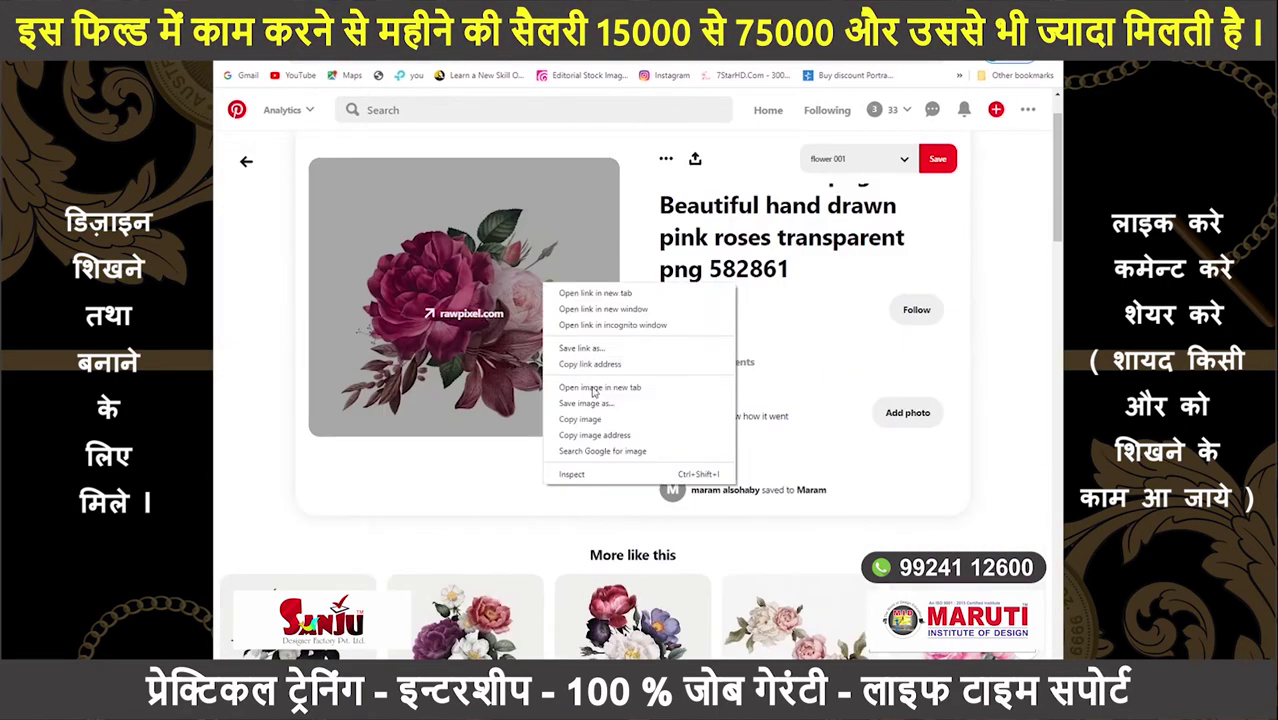
pyautogui.click(590, 402)
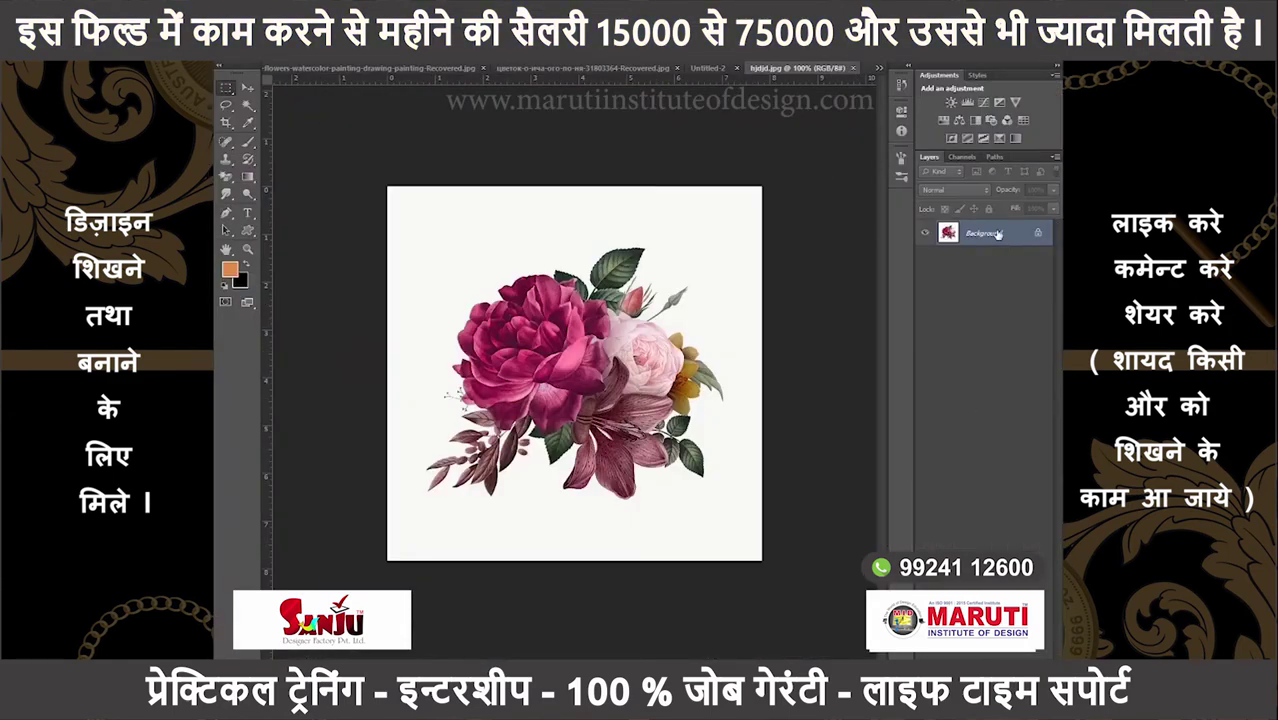
pyautogui.doubleClick(997, 233)
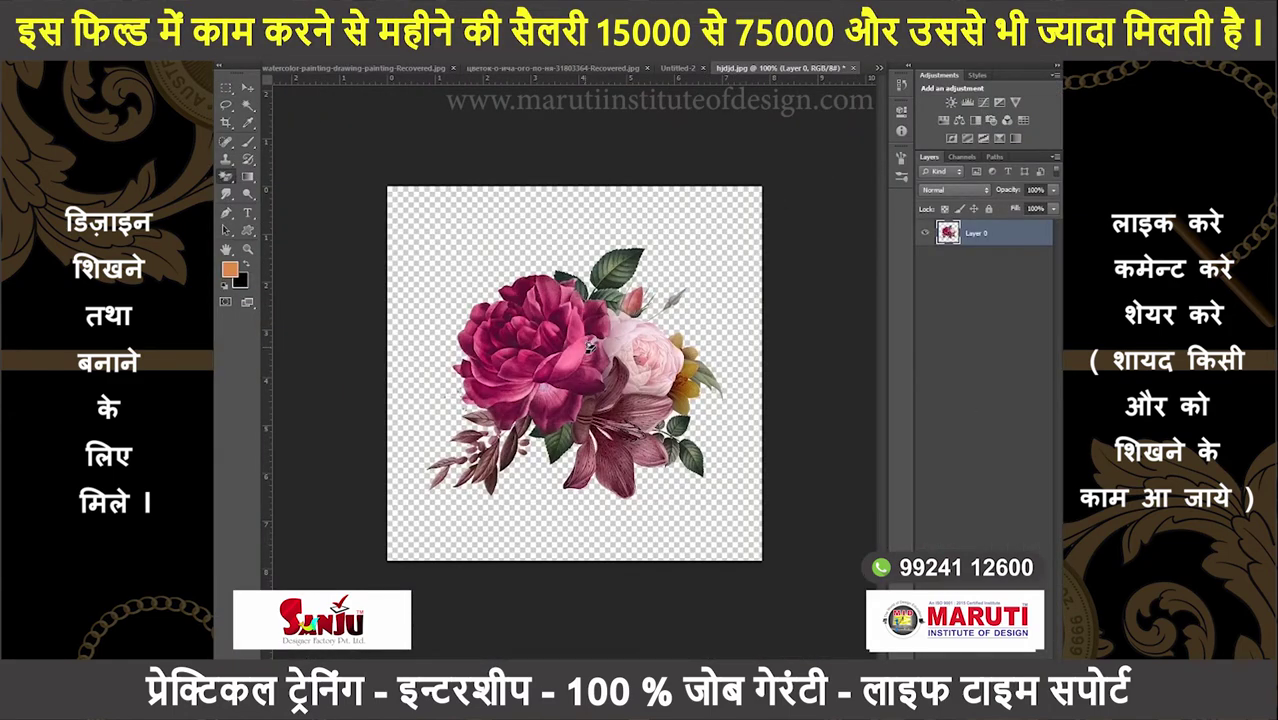
# - Zoom in and out to inspect the rose bouquet's edges
pyautogui.scroll(3, 590, 435)
pyautogui.scroll(3, 560, 400)
pyautogui.scroll(2, 530, 370)
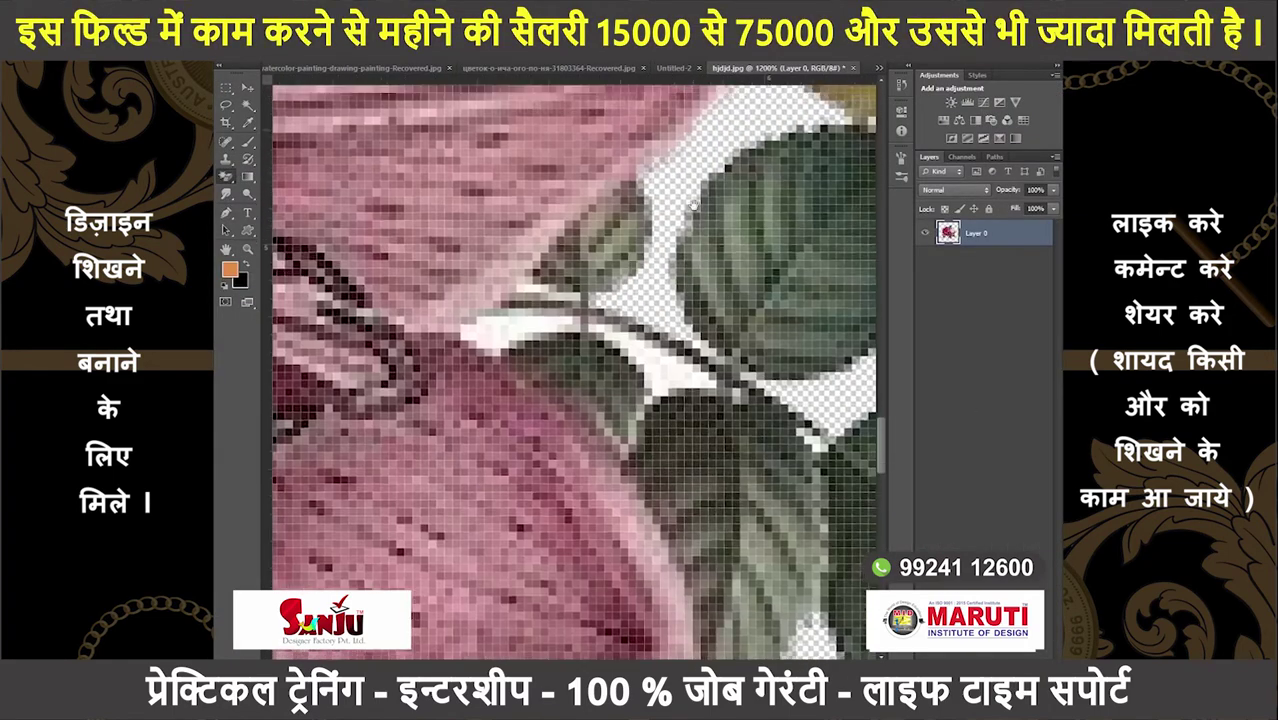
pyautogui.scroll(1, 500, 336)
pyautogui.scroll(-3, 695, 338)
pyautogui.scroll(-2, 660, 300)
pyautogui.scroll(-3, 620, 270)
pyautogui.scroll(5, 588, 235)
pyautogui.scroll(-5, 562, 285)
pyautogui.scroll(2, 562, 285)
pyautogui.scroll(2, 540, 300)
pyautogui.scroll(3, 483, 318)
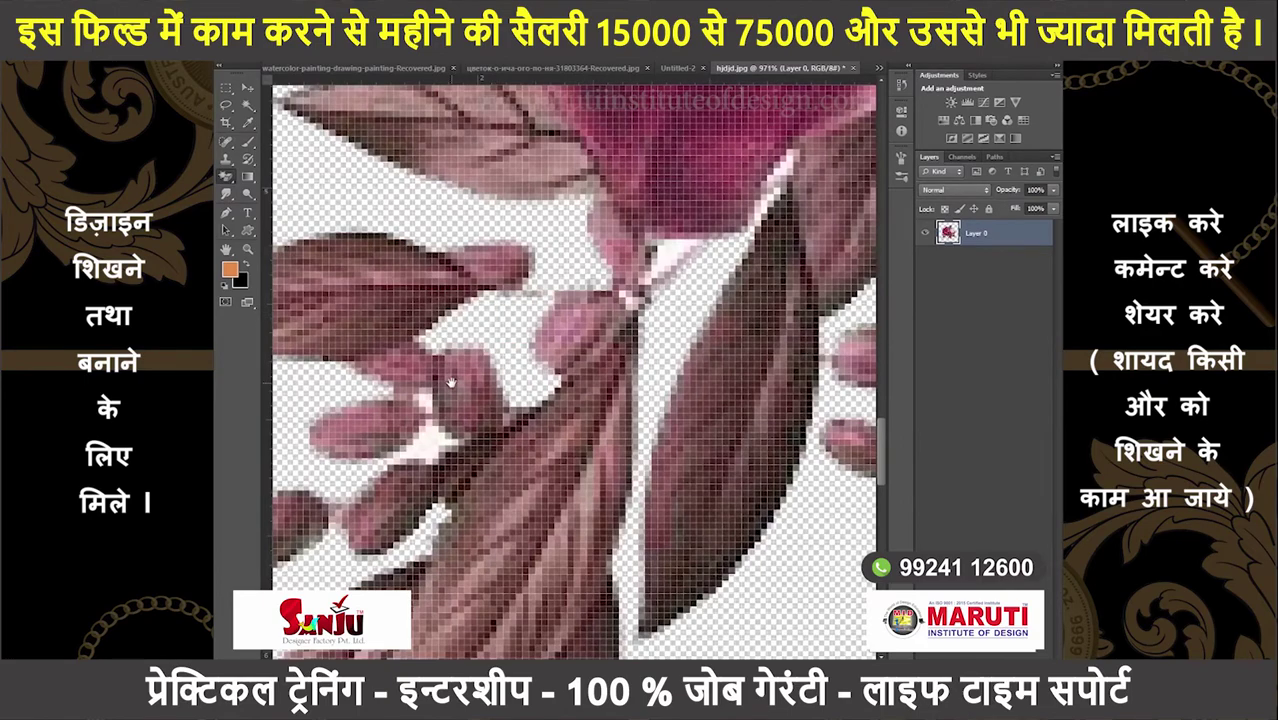
pyautogui.scroll(3, 478, 339)
pyautogui.scroll(-5, 474, 283)
pyautogui.scroll(4, 474, 283)
pyautogui.scroll(-2, 560, 240)
pyautogui.scroll(-2, 656, 204)
pyautogui.scroll(-3, 652, 207)
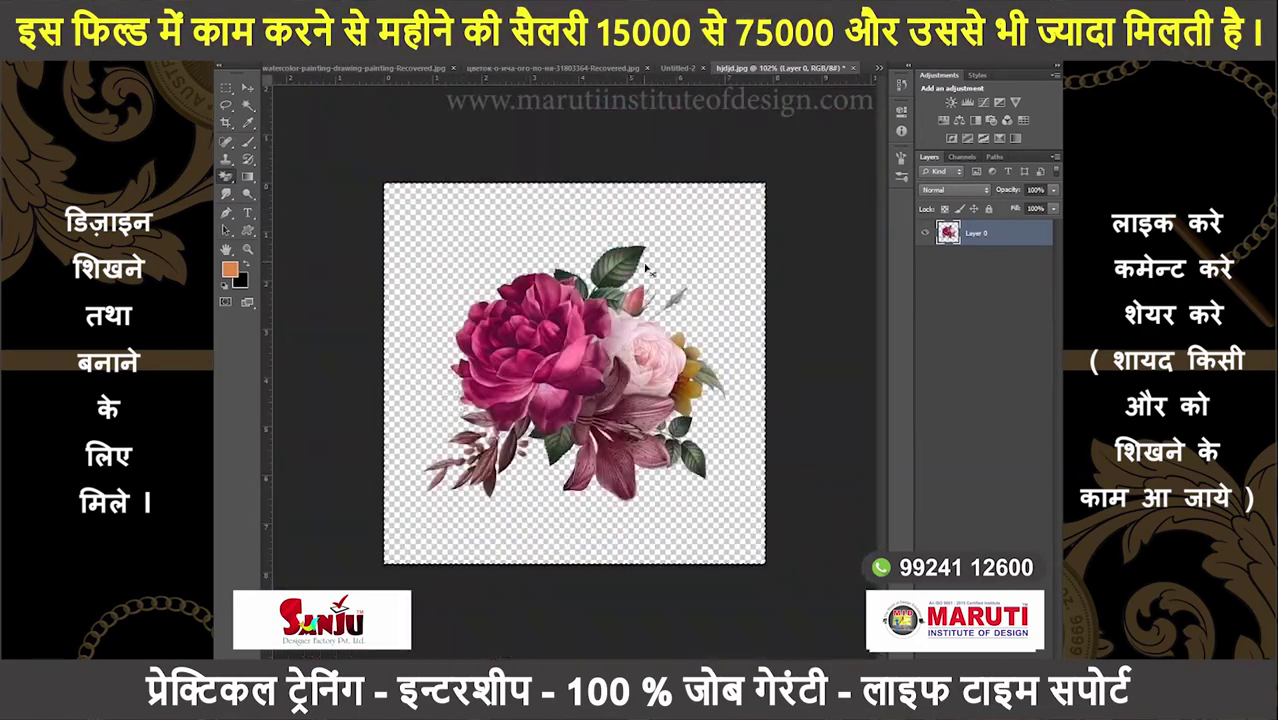
# - Switch to Untitled-2 and position the rose bouquet as Layer 16
pyautogui.hotkey('ctrl', 'Tab')
pyautogui.hotkey('ctrl', 'Tab')
pyautogui.hotkey('ctrl', 'Tab')
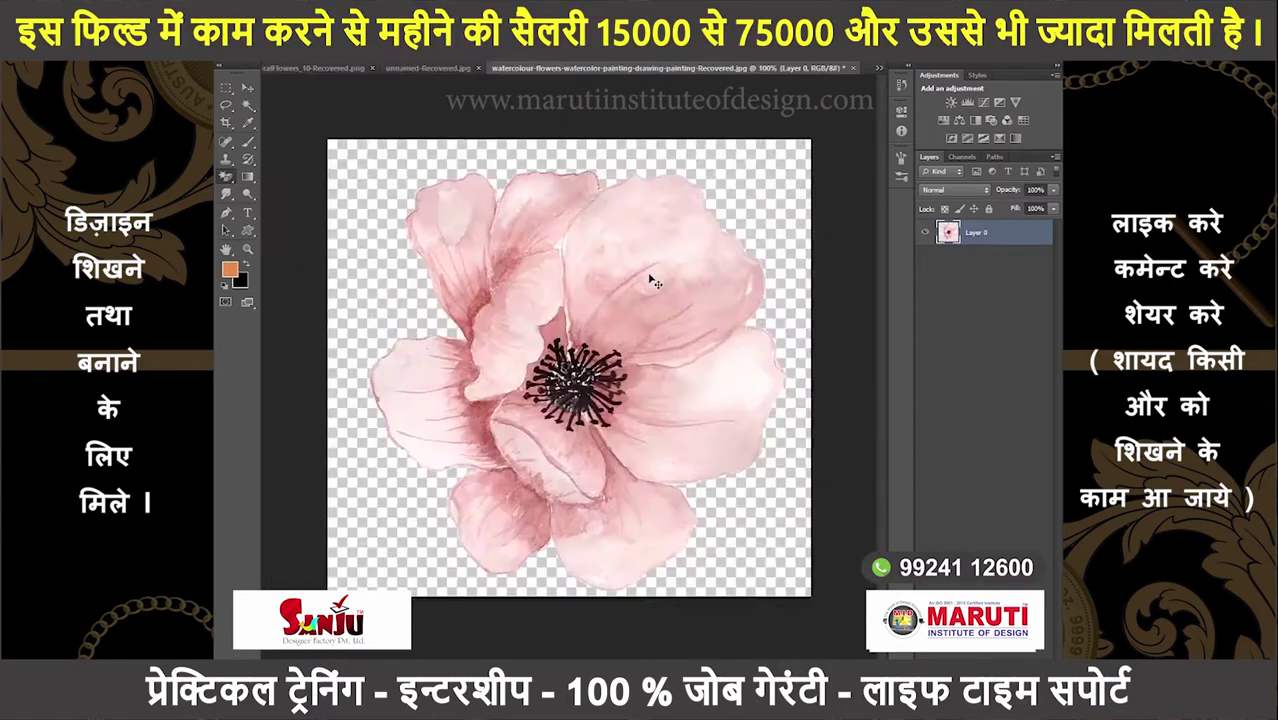
pyautogui.hotkey('ctrl', 'Tab')
pyautogui.scroll(-1, 652, 280)
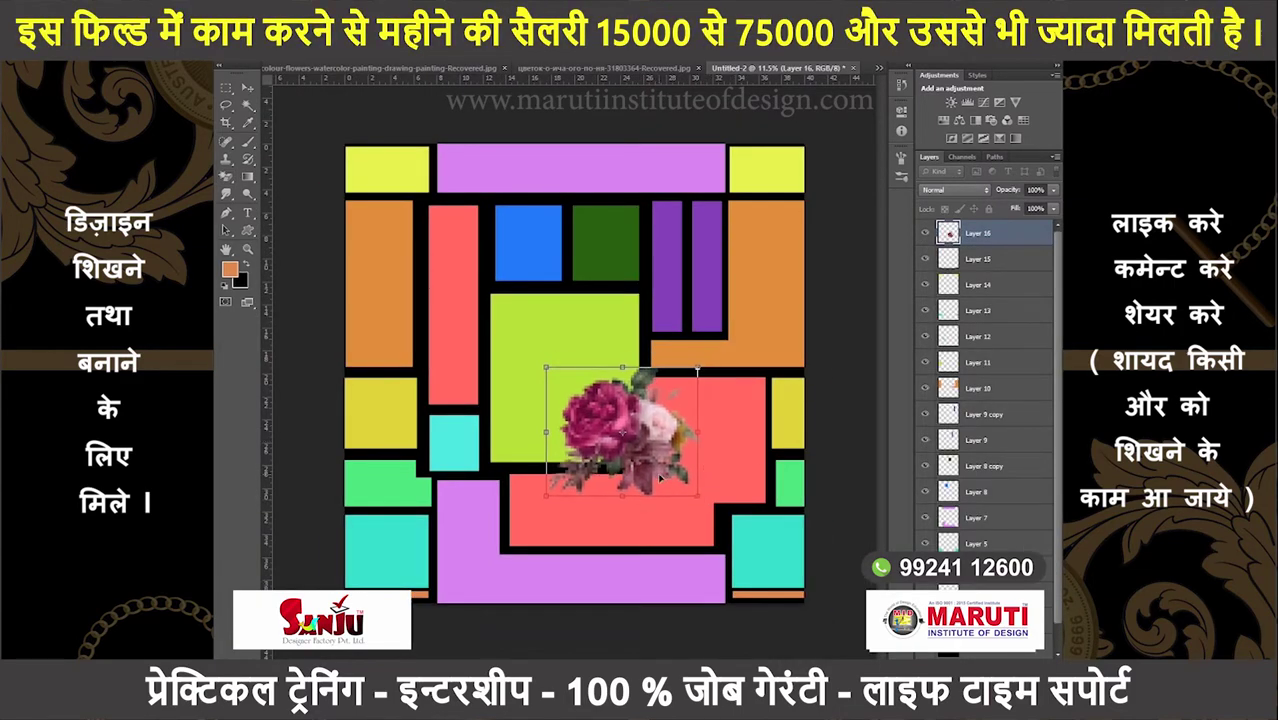
pyautogui.scroll(5, 620, 470)
pyautogui.scroll(5, 520, 470)
pyautogui.scroll(5, 444, 469)
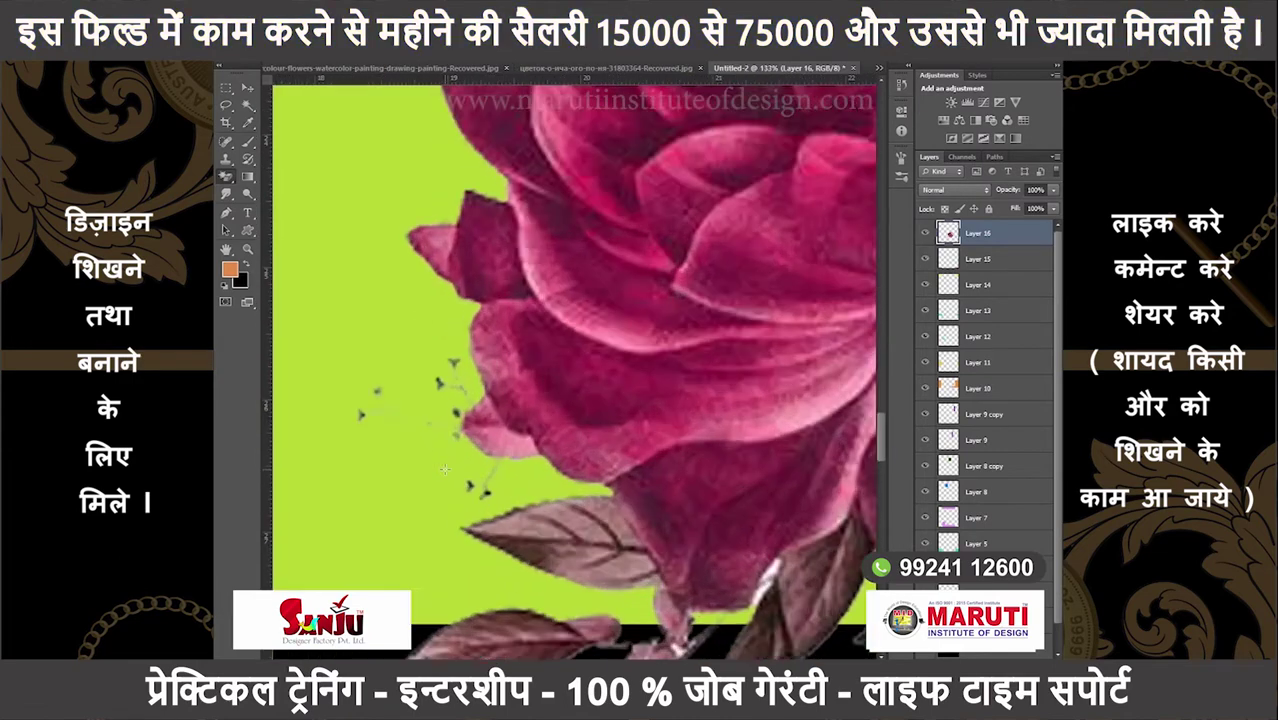
pyautogui.scroll(-5, 444, 469)
pyautogui.scroll(-2, 444, 469)
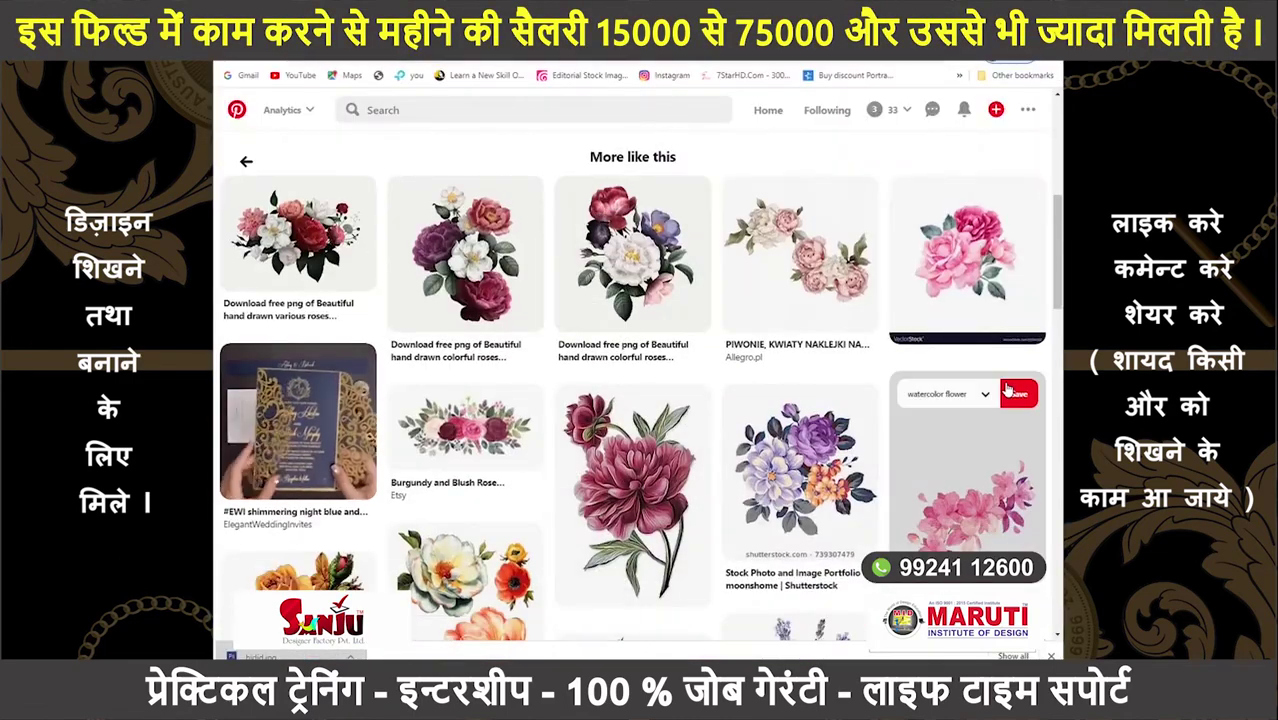
# - Browse similar flower pins and open the Pixabay orange flowering branch pin
pyautogui.click(630, 470)
pyautogui.scroll(-5, 689, 427)
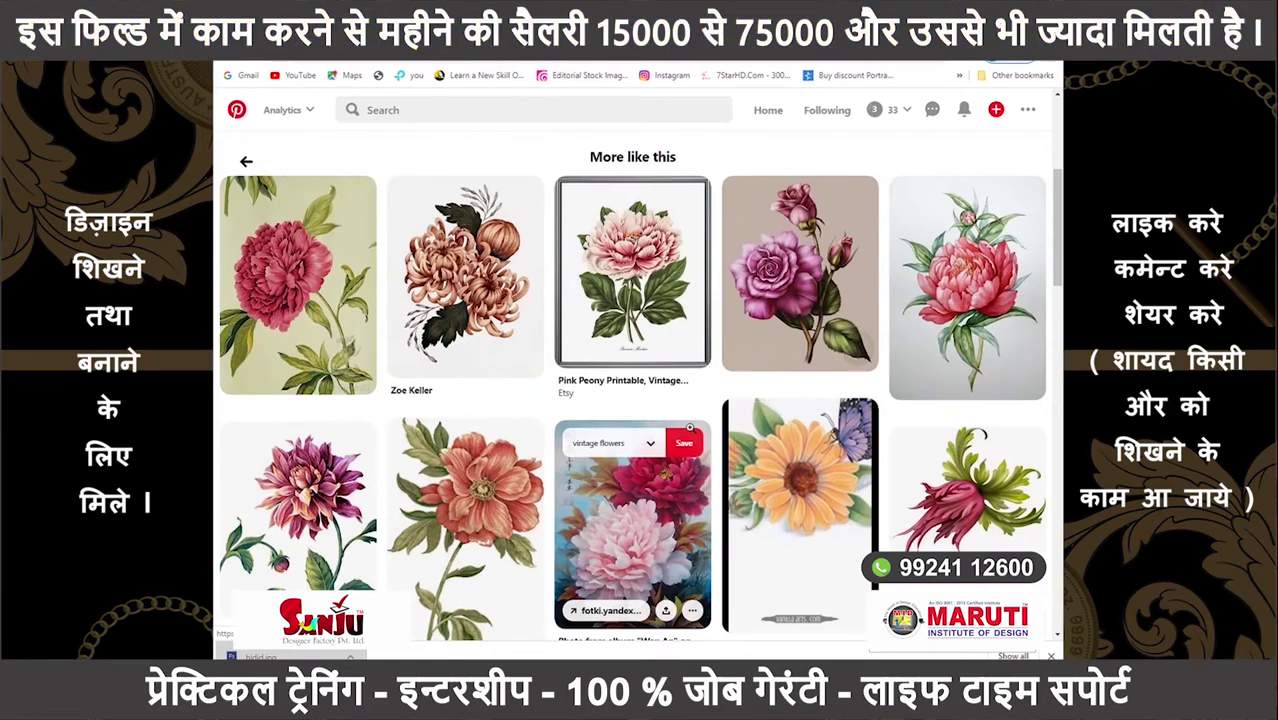
pyautogui.scroll(-2, 689, 427)
pyautogui.scroll(-3, 690, 430)
pyautogui.scroll(-3, 689, 430)
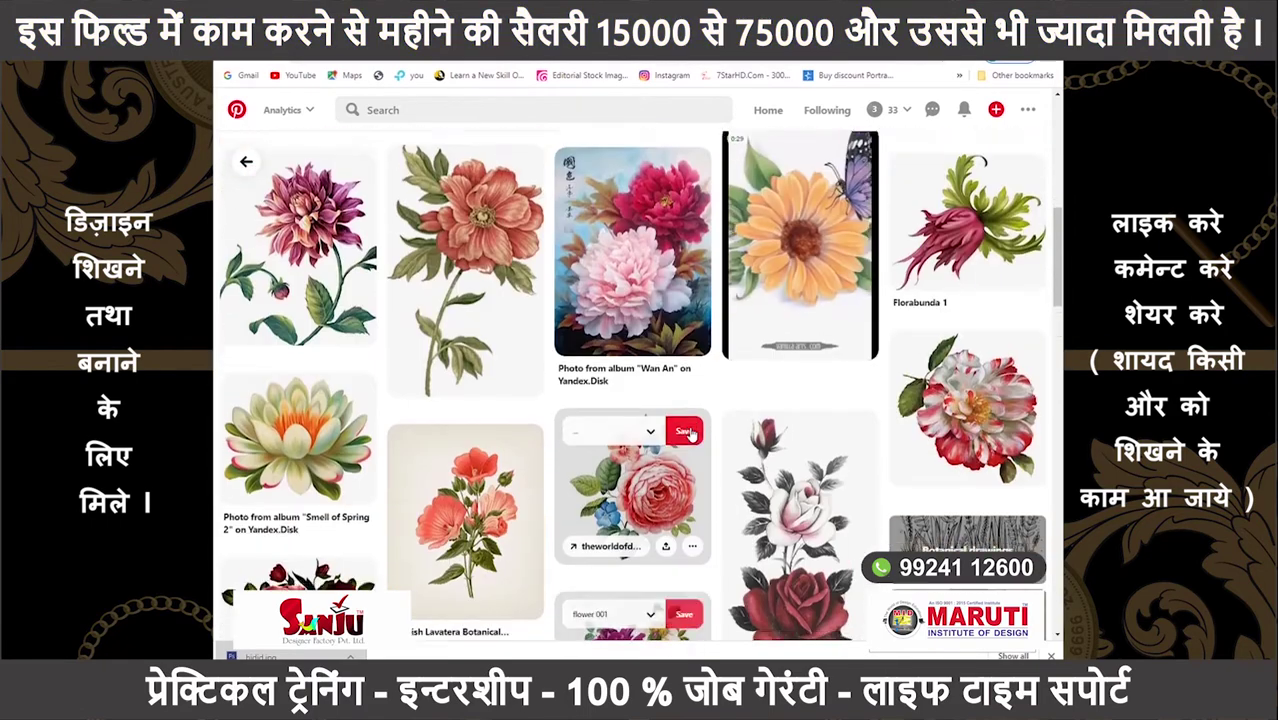
pyautogui.scroll(-3, 689, 430)
pyautogui.scroll(-3, 689, 430)
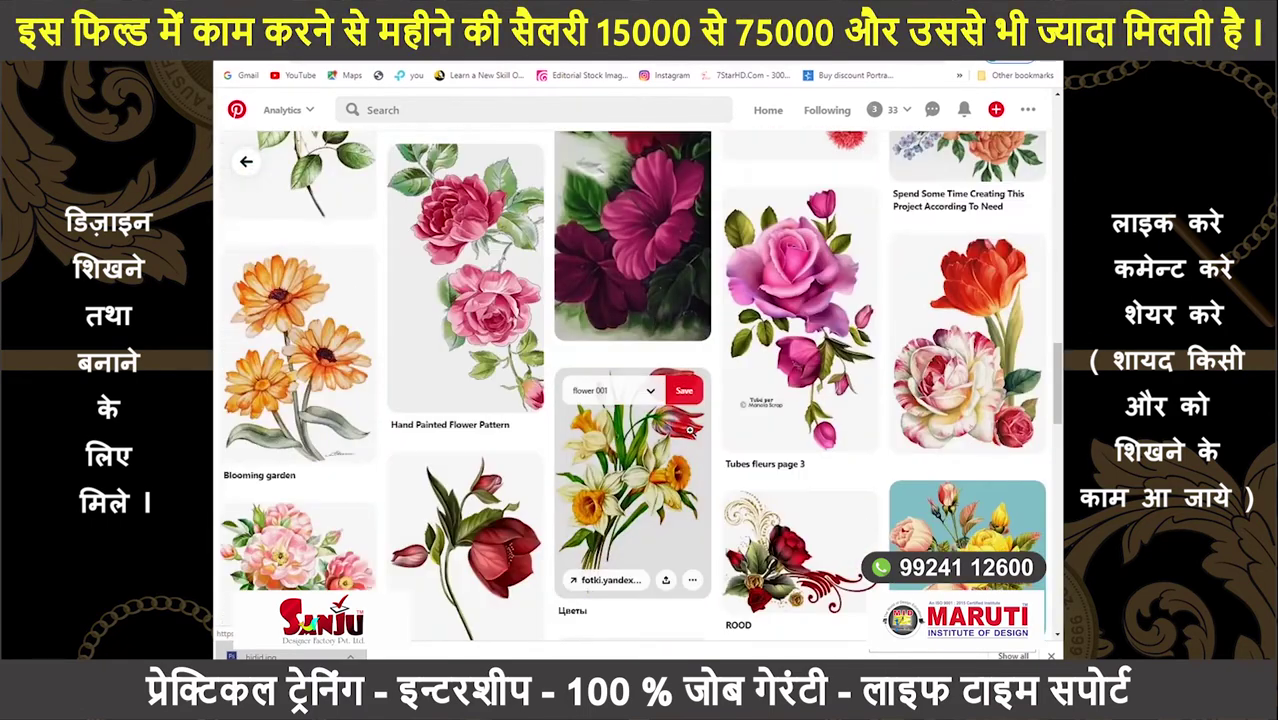
pyautogui.scroll(-3, 689, 430)
pyautogui.scroll(-3, 689, 430)
pyautogui.click(960, 352)
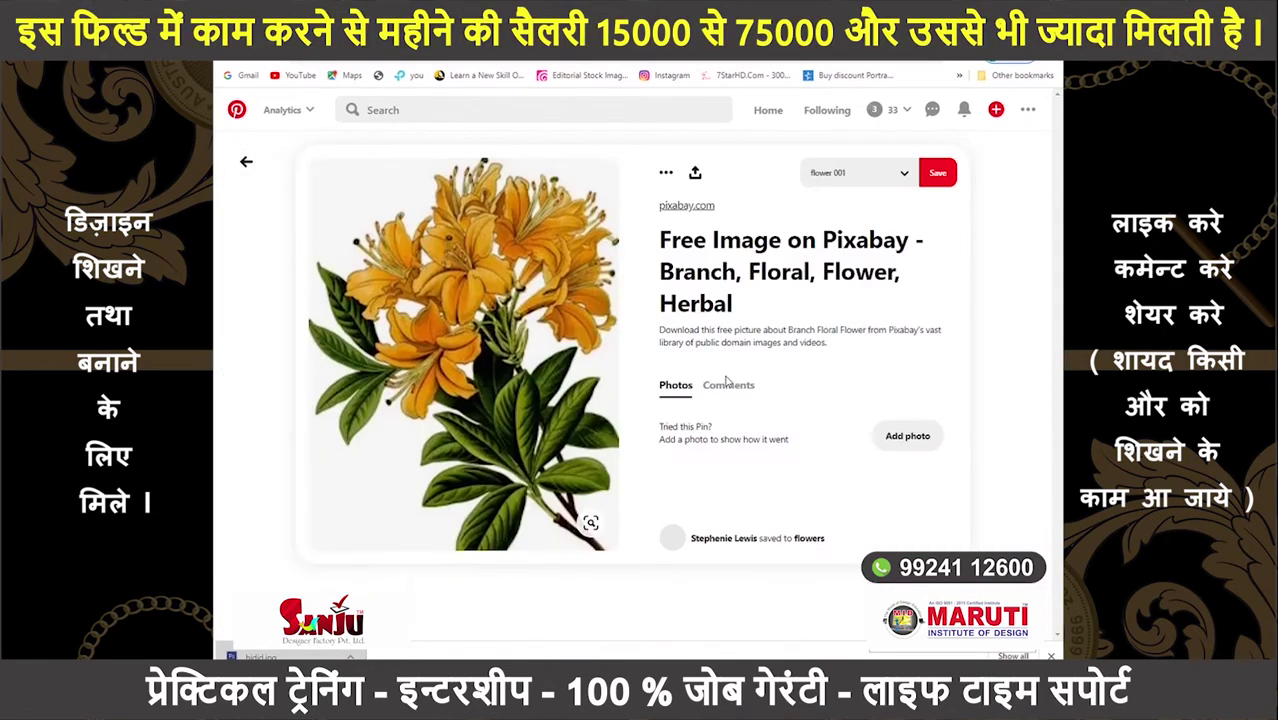
pyautogui.scroll(-3, 723, 378)
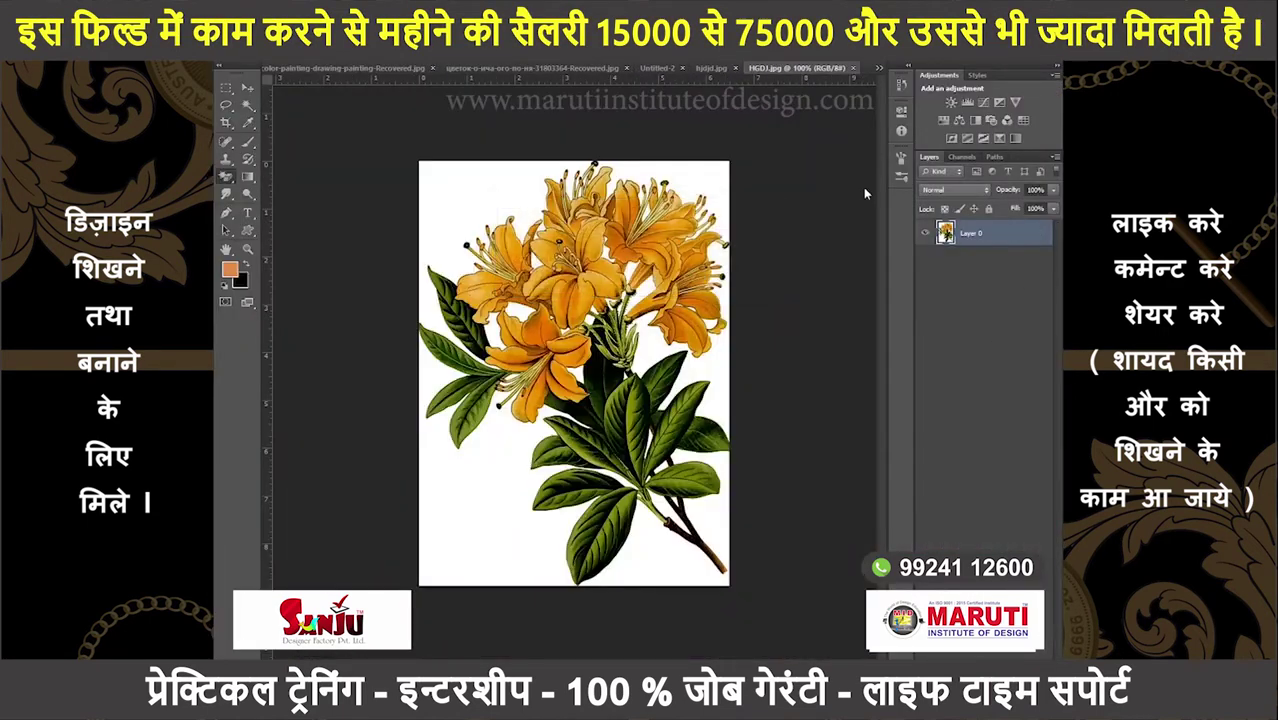
# - Erase the branch's white background and scale and tilt it over the upper-left blocks
pyautogui.click(465, 193)
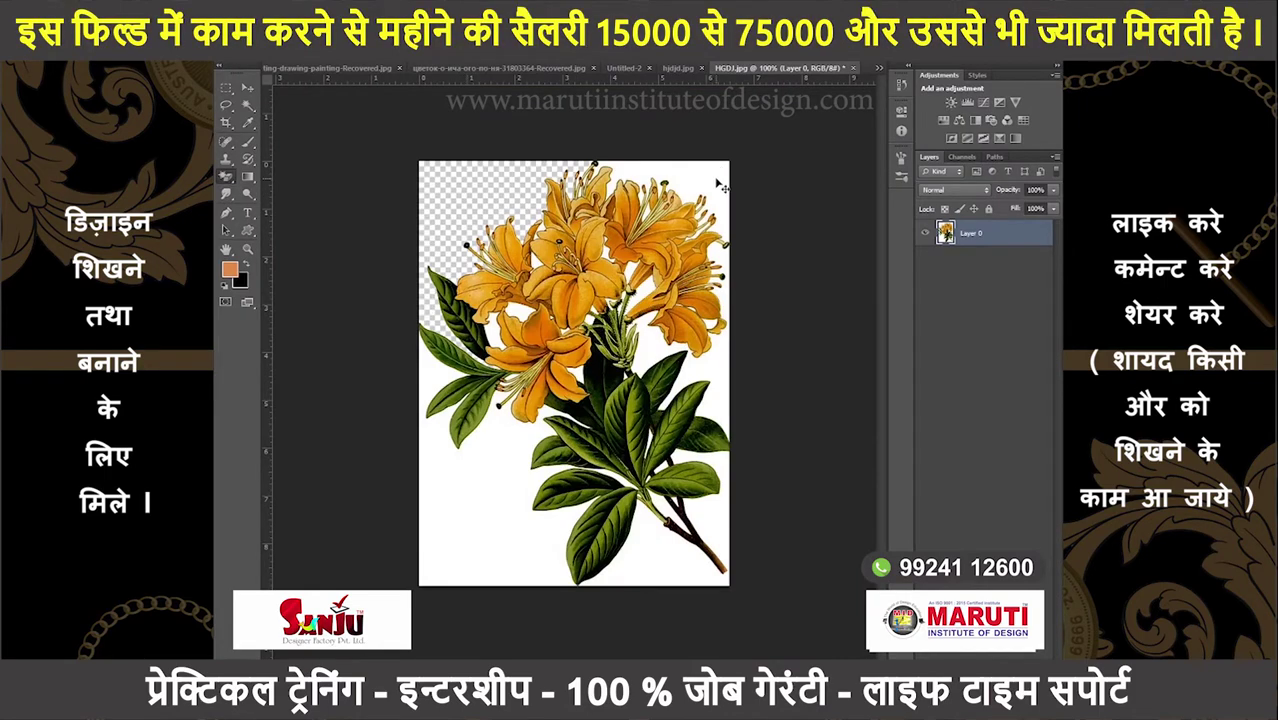
pyautogui.press('Delete')
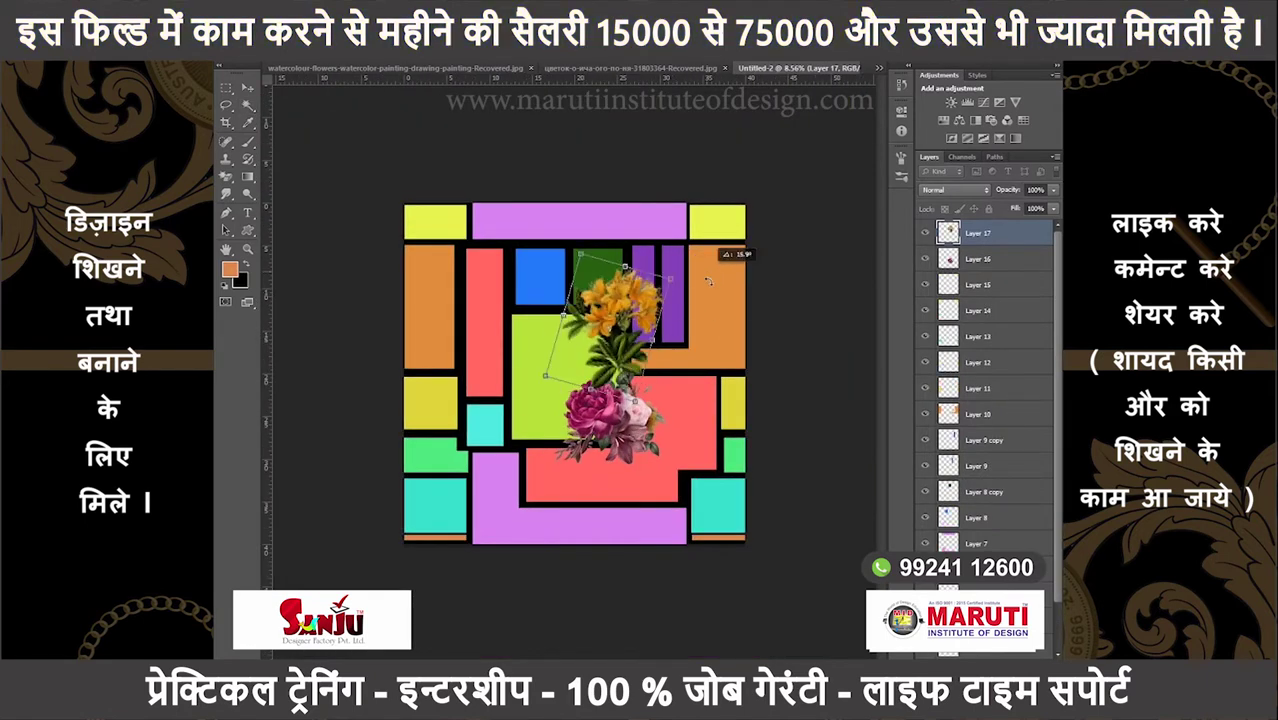
pyautogui.moveTo(628, 320); pyautogui.dragTo(562, 325)
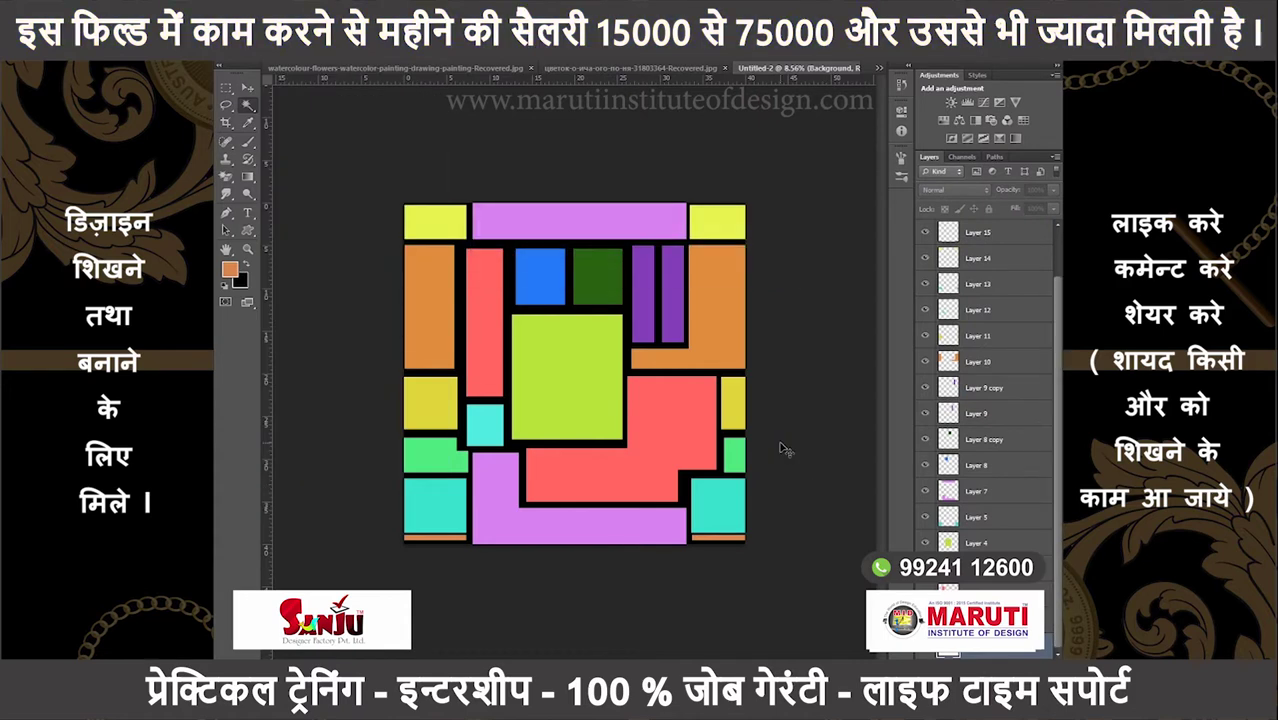
# - Create a new 60×60-inch document
pyautogui.hotkey('ctrl', 'n')
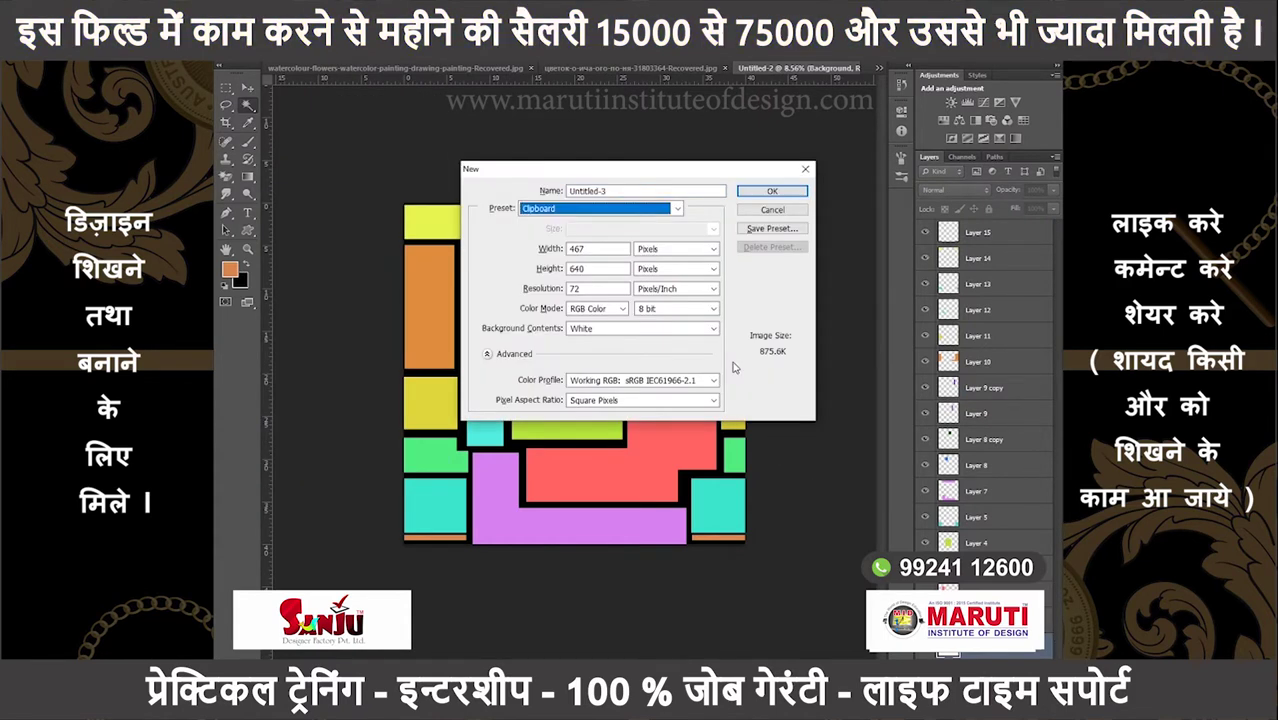
pyautogui.press('Tab')
pyautogui.press('Tab')
pyautogui.press('Down')
pyautogui.press('Tab')
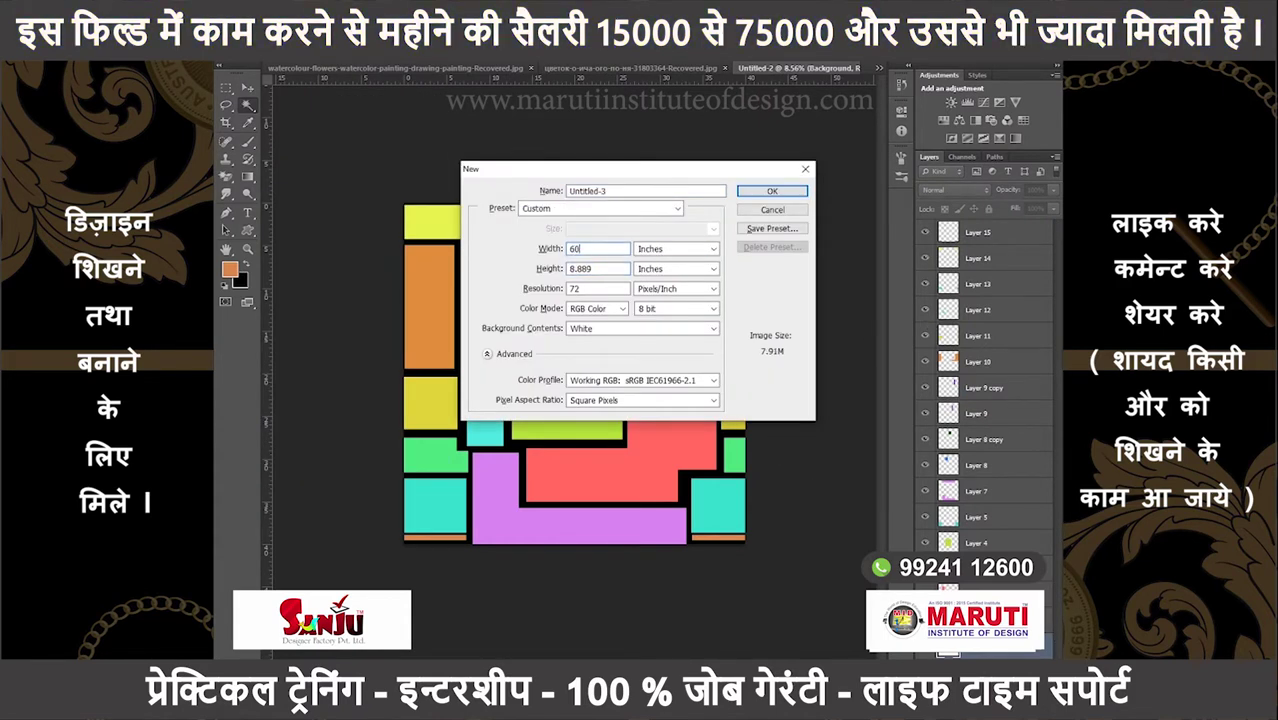
pyautogui.write('60')
pyautogui.press('Tab')
pyautogui.press('Return')
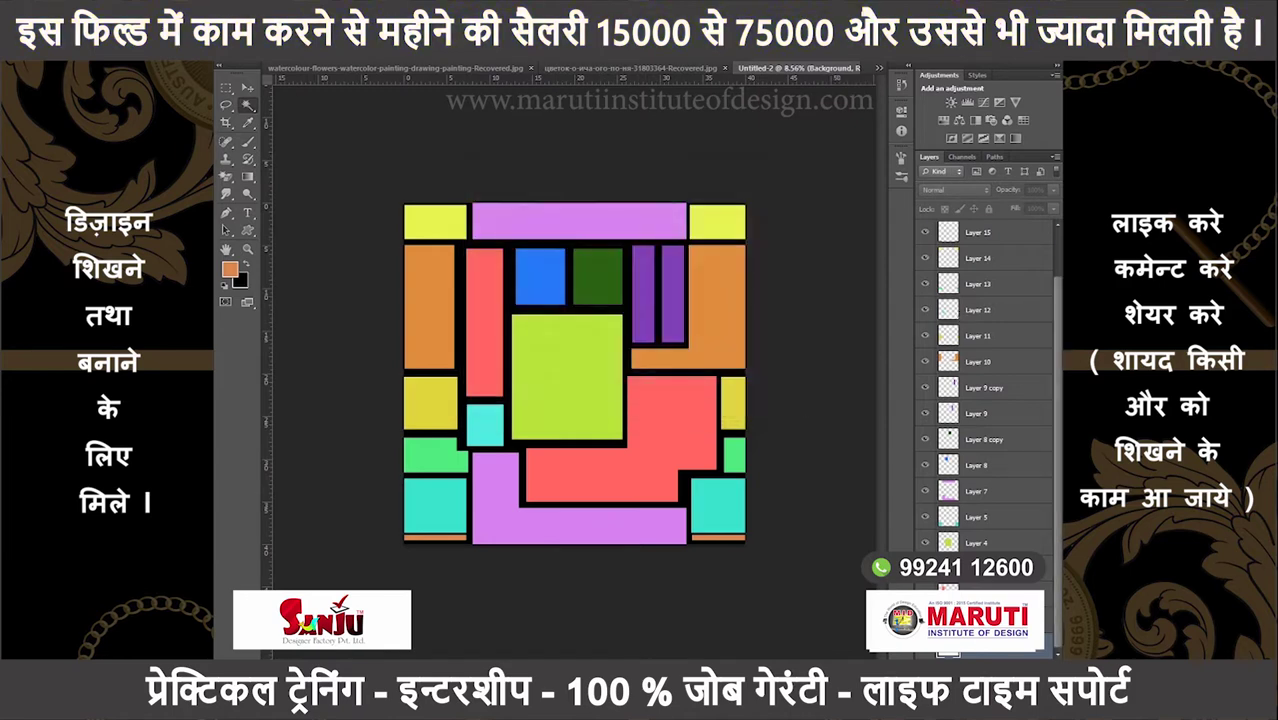
# - Add a Pattern Fill of the tile at 29% scale, then return to Untitled-2
pyautogui.click(1000, 645)
pyautogui.click(1030, 410)
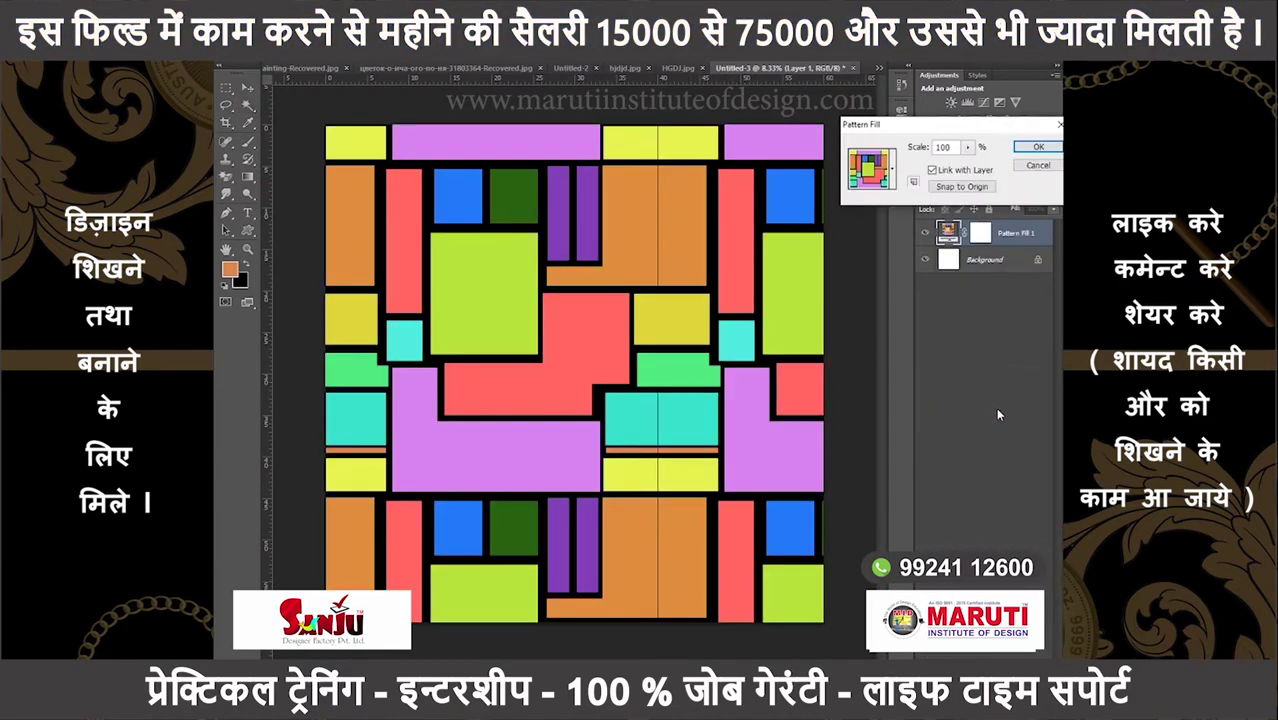
pyautogui.moveTo(968, 148); pyautogui.dragTo(962, 160)
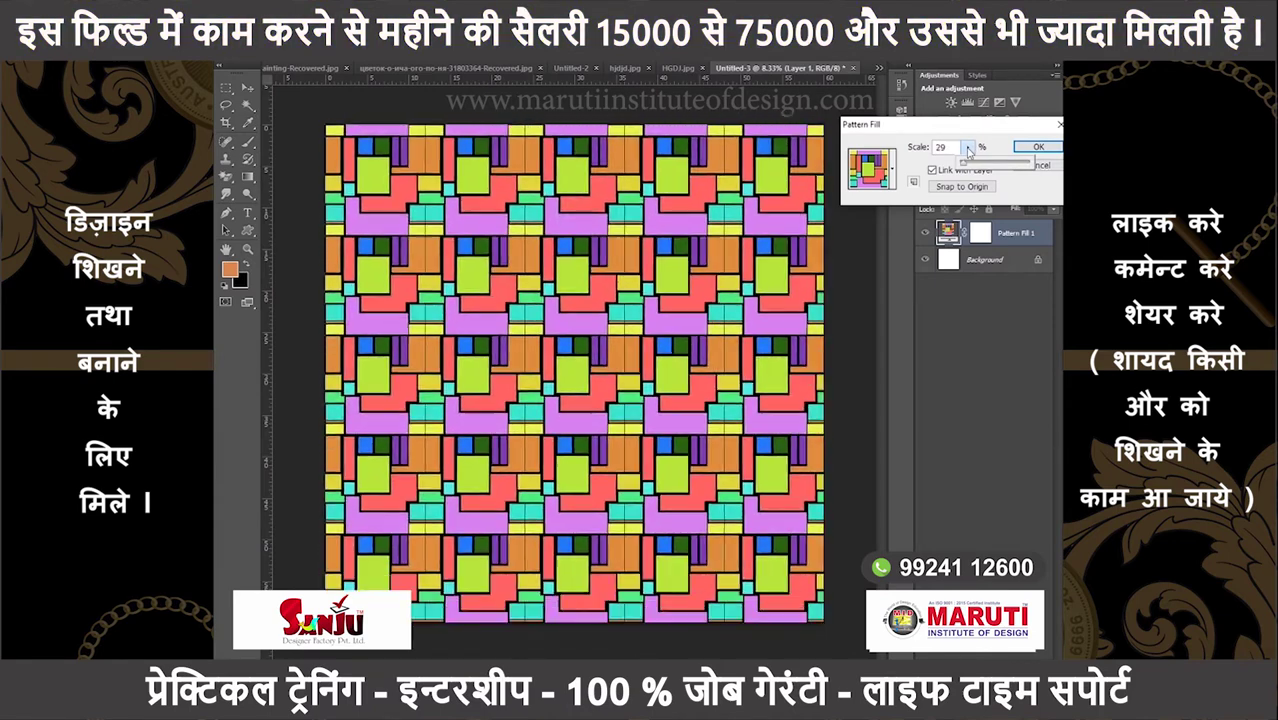
pyautogui.click(1050, 152)
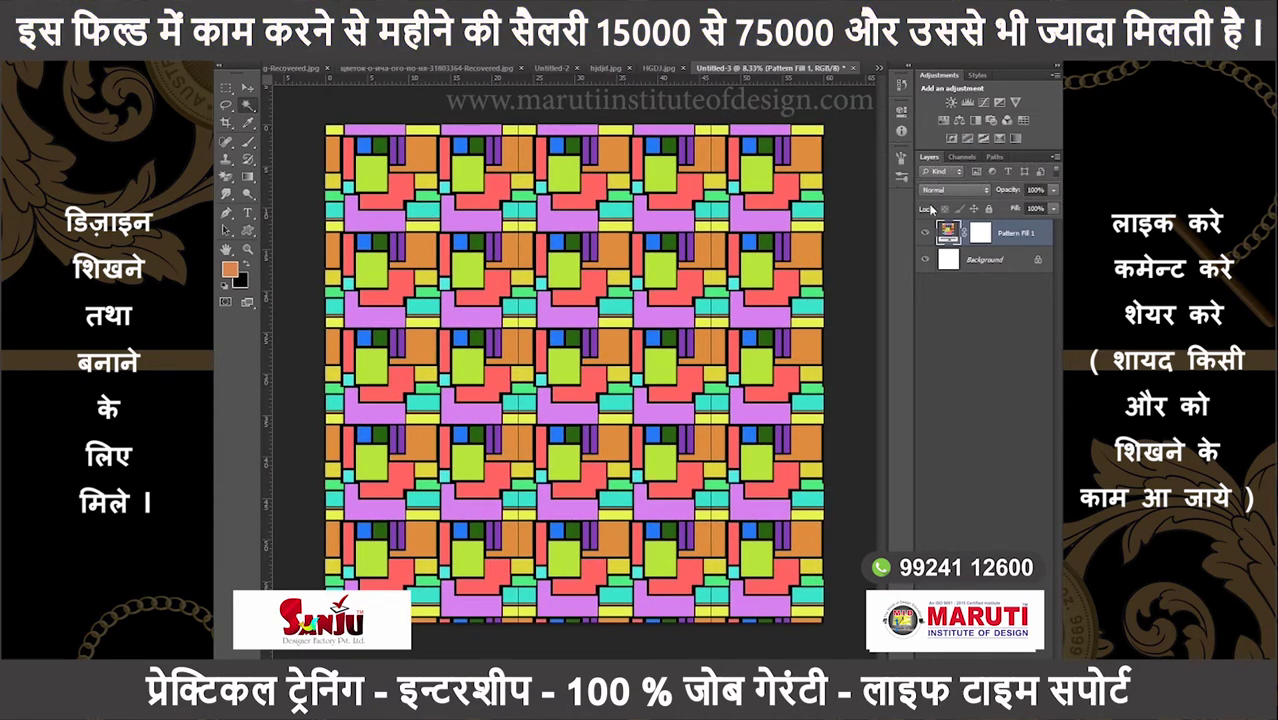
pyautogui.click(742, 233)
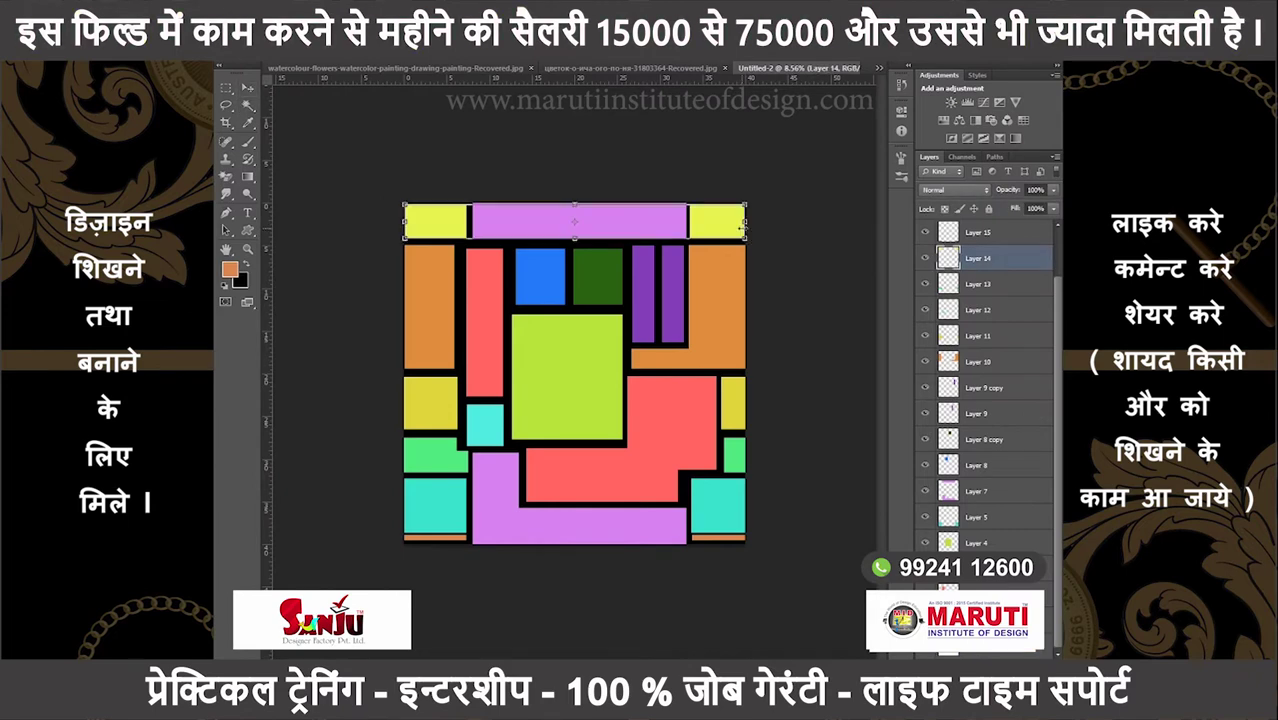
# - Stretch the yellow top block (Layer 14) leftward to close the edge gap
pyautogui.moveTo(408, 222); pyautogui.dragTo(410, 222)
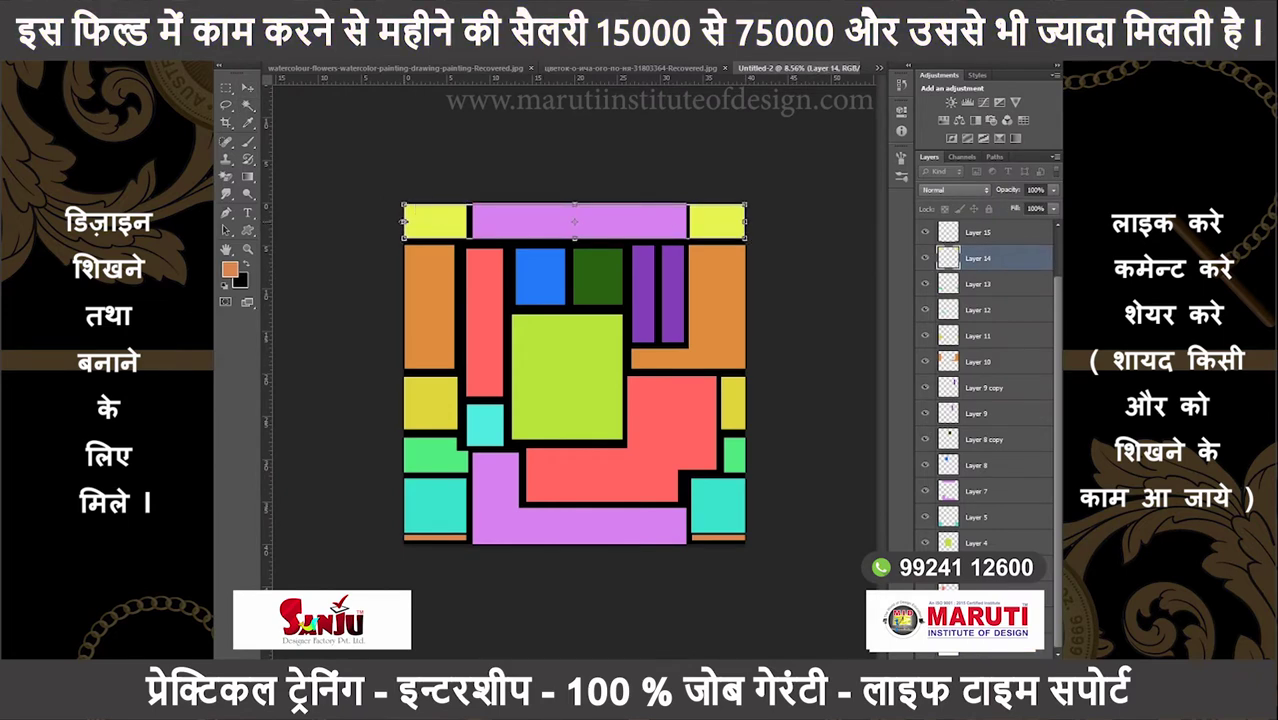
pyautogui.scroll(5, 410, 222)
pyautogui.moveTo(462, 165); pyautogui.dragTo(876, 398)
pyautogui.moveTo(684, 360); pyautogui.dragTo(645, 355)
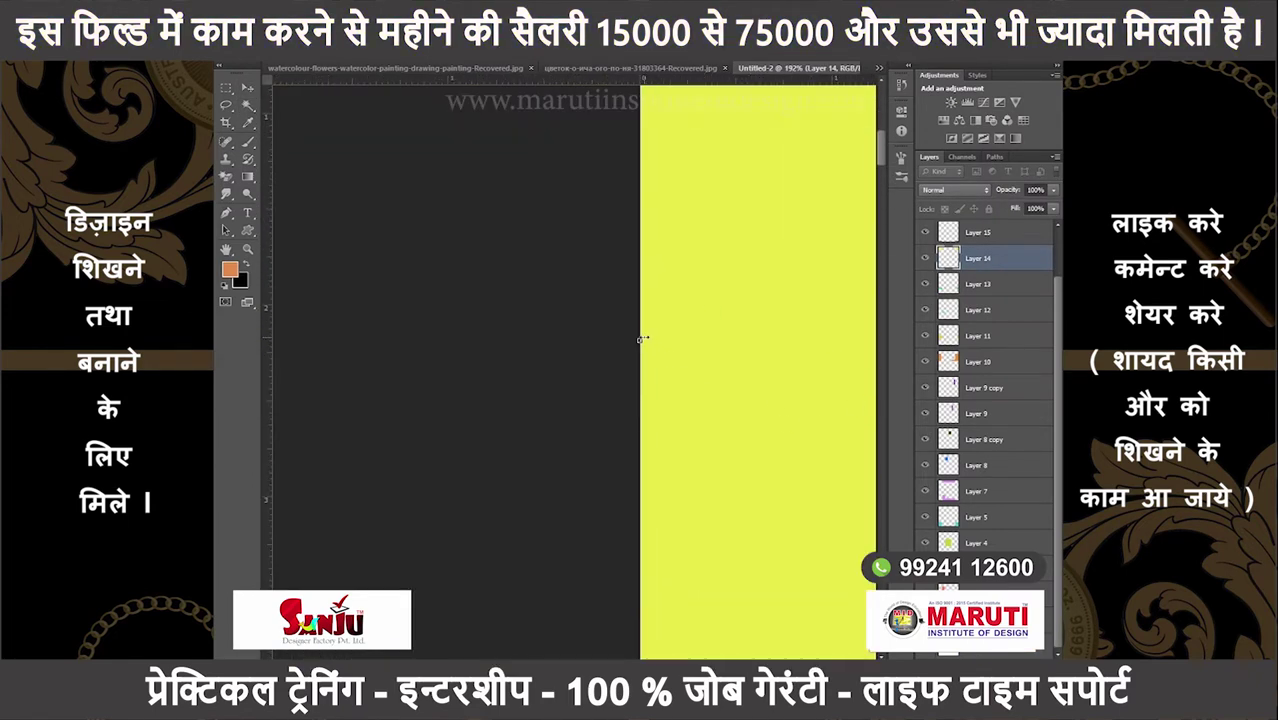
pyautogui.scroll(-1, 645, 355)
pyautogui.scroll(-3, 645, 355)
pyautogui.scroll(3, 542, 294)
pyautogui.scroll(2, 414, 466)
pyautogui.scroll(2, 722, 328)
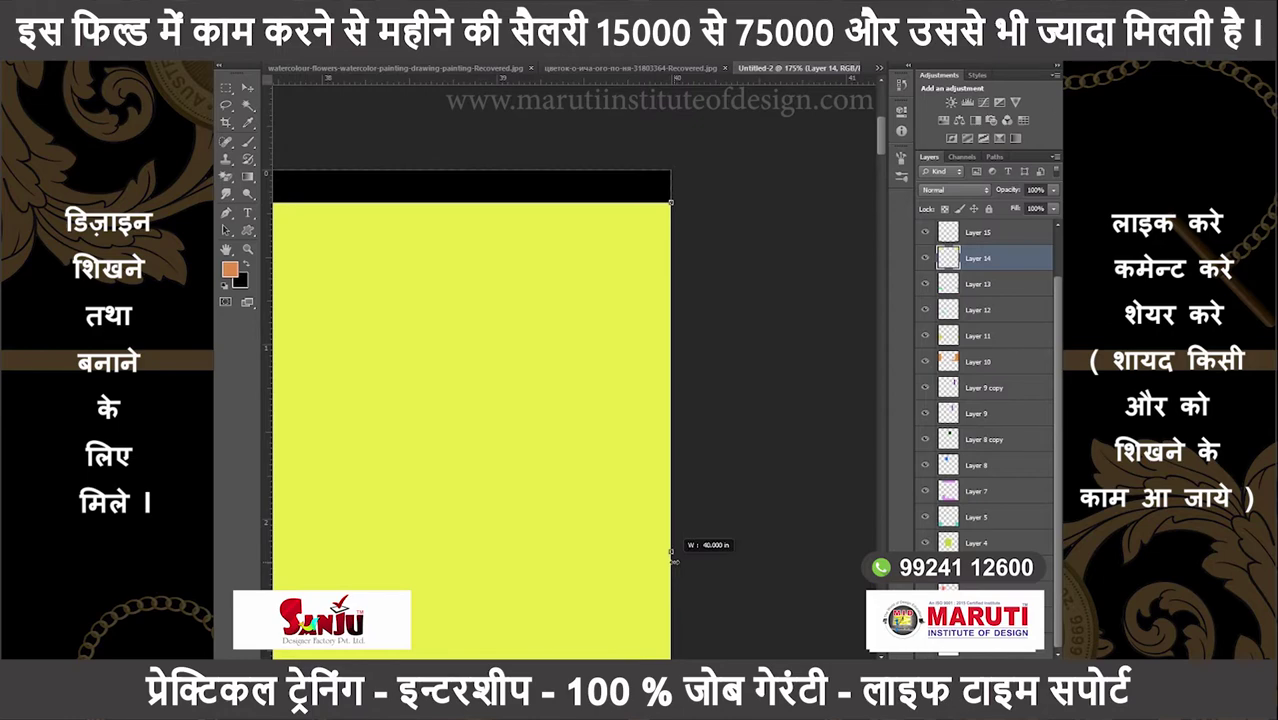
# - Glance at the pattern document, then return to the tile document
pyautogui.hotkey('ctrl', 'Tab')
pyautogui.hotkey('ctrl', 'Tab')
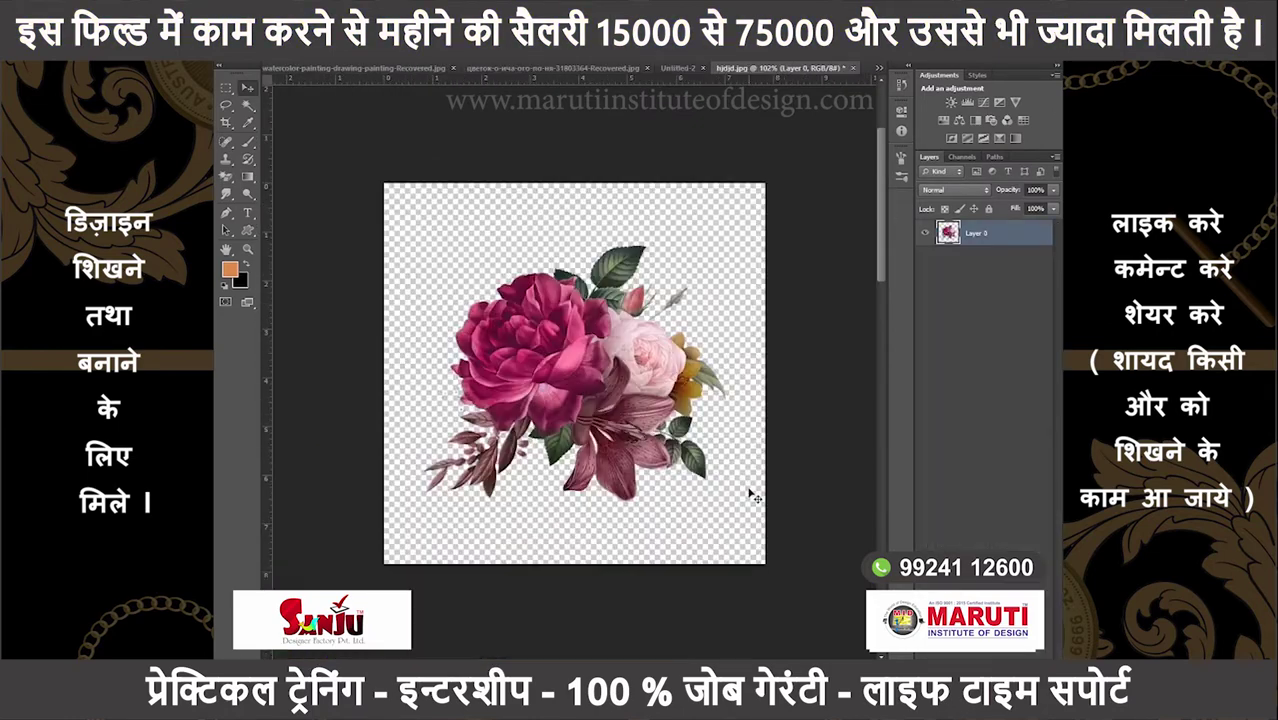
pyautogui.hotkey('ctrl', 'Tab')
pyautogui.hotkey('ctrl', 'Tab')
pyautogui.hotkey('ctrl', 'Tab')
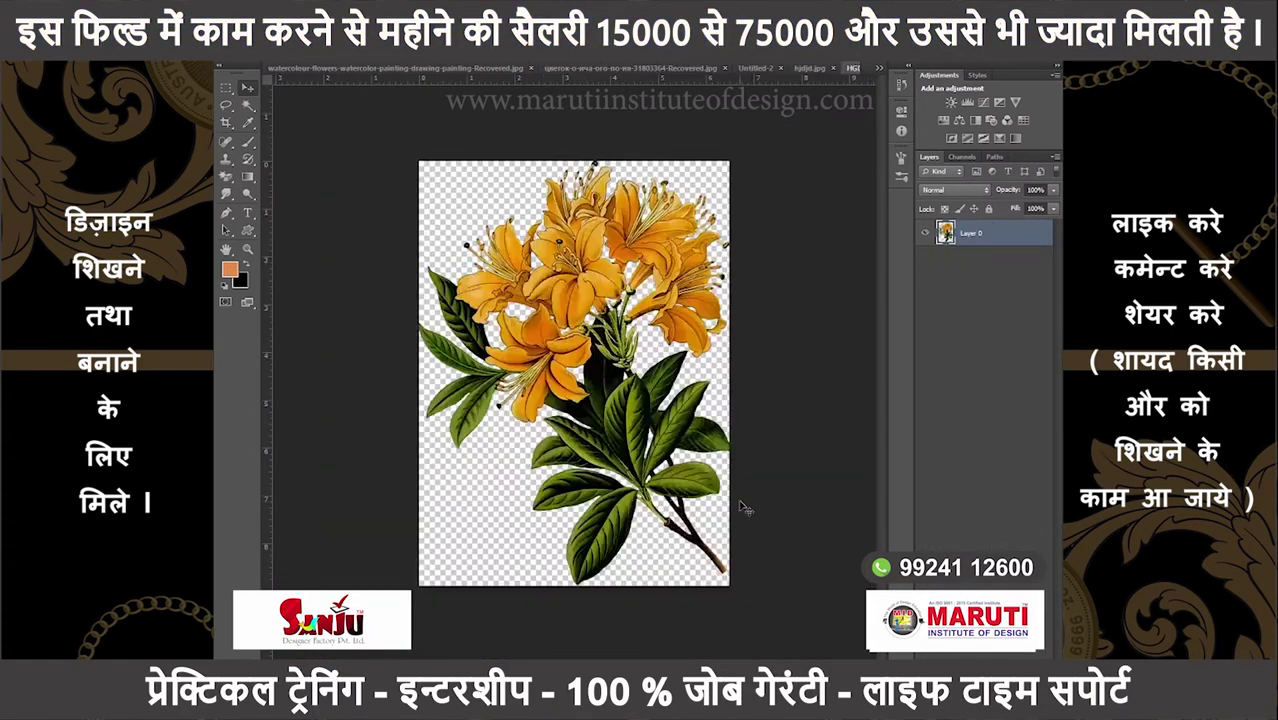
pyautogui.hotkey('ctrl', 'Tab')
pyautogui.hotkey('ctrl', 'Tab')
# - Select the orange block (Layer 10) and stretch its left edge outward
pyautogui.scroll(-3, 745, 400)
pyautogui.scroll(-2, 735, 260)
pyautogui.keyDown('ctrl'); pyautogui.click(701, 320); pyautogui.keyUp('ctrl')
pyautogui.hotkey('ctrl', 't')
pyautogui.moveTo(733, 348); pyautogui.dragTo(727, 348)
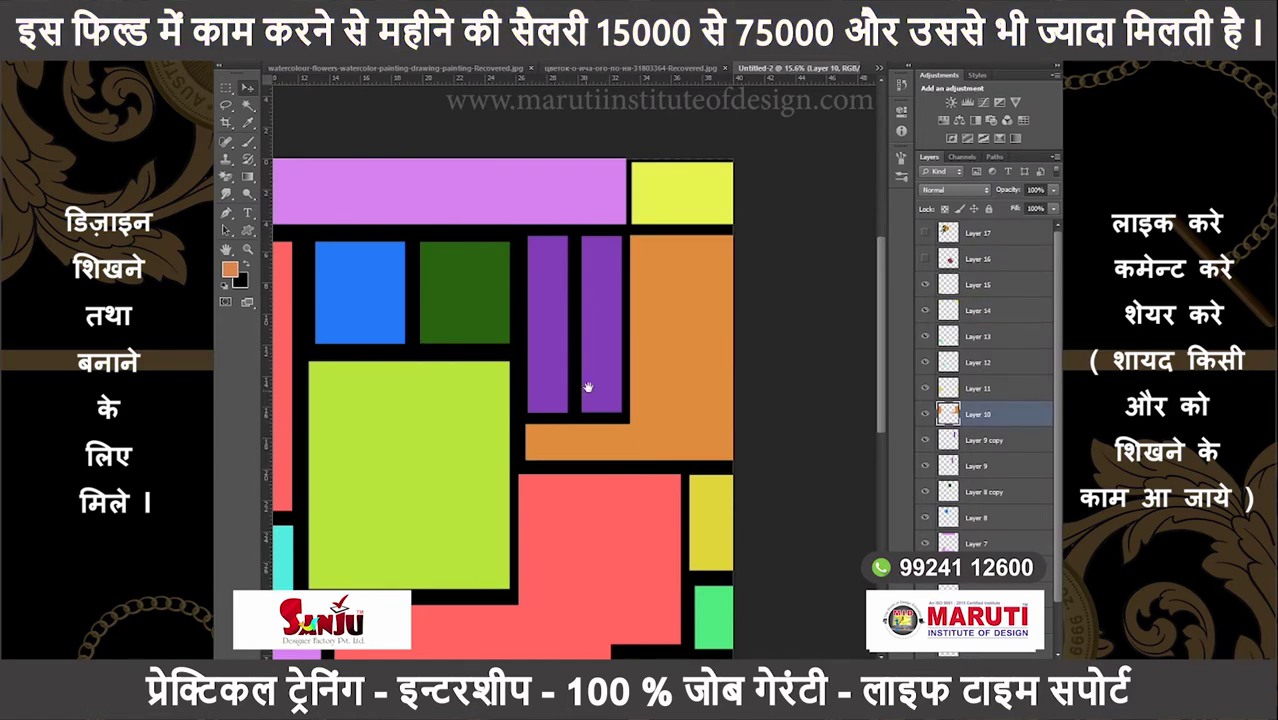
pyautogui.scroll(1, 586, 390)
pyautogui.moveTo(600, 385); pyautogui.dragTo(705, 376)
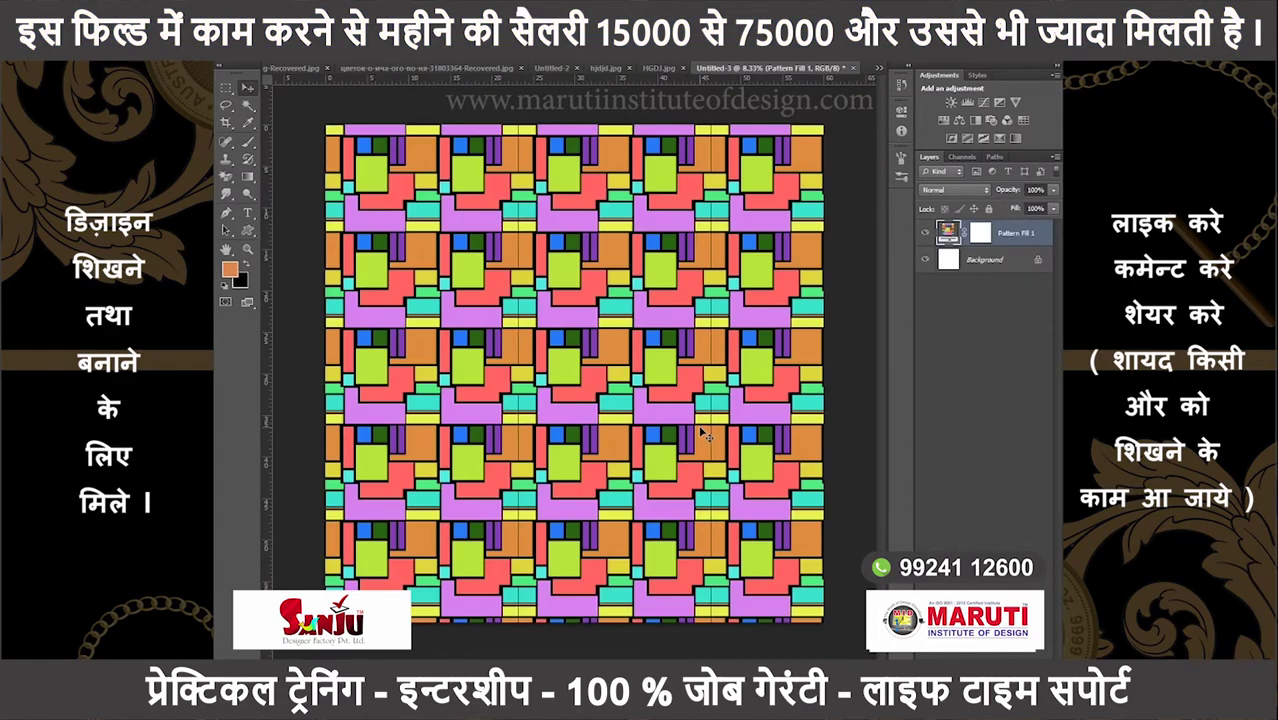
# - Zoom in on the repeating pattern and on the tile to inspect the tile's edges
pyautogui.hotkey('ctrl', '+')
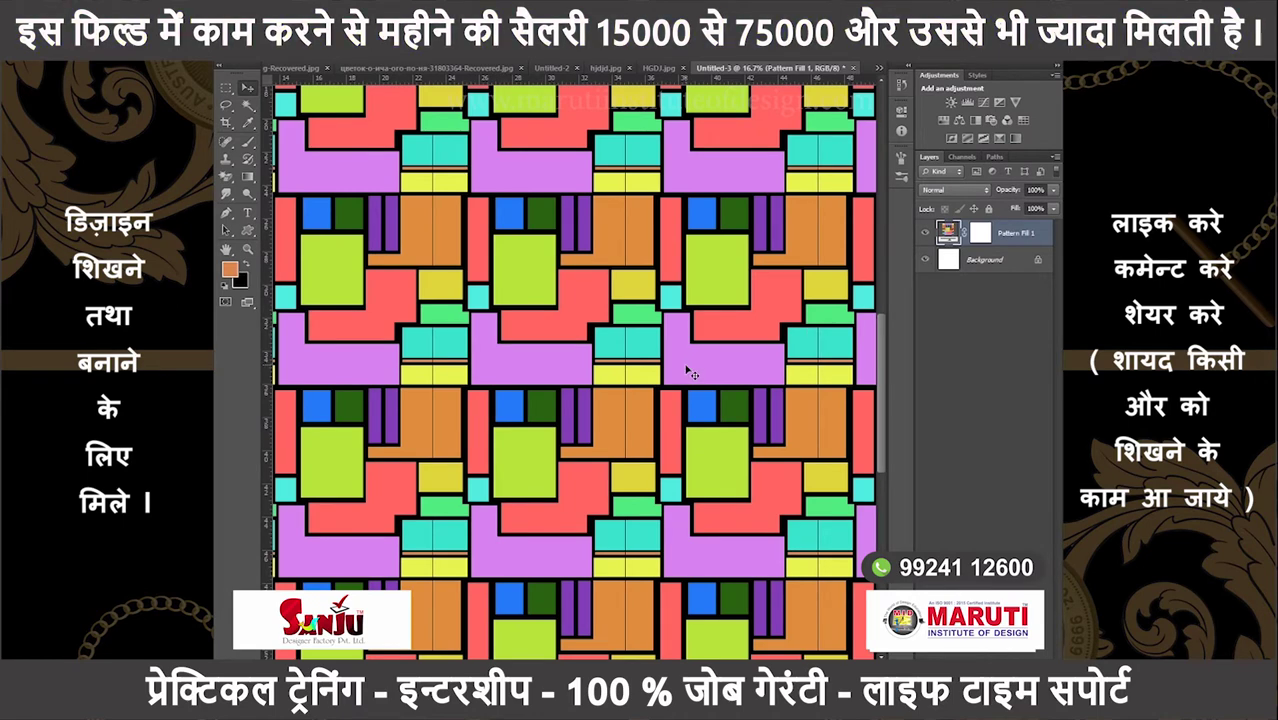
pyautogui.hotkey('ctrl', 'Tab')
pyautogui.hotkey('ctrl', 'Tab')
pyautogui.hotkey('ctrl', 'Tab')
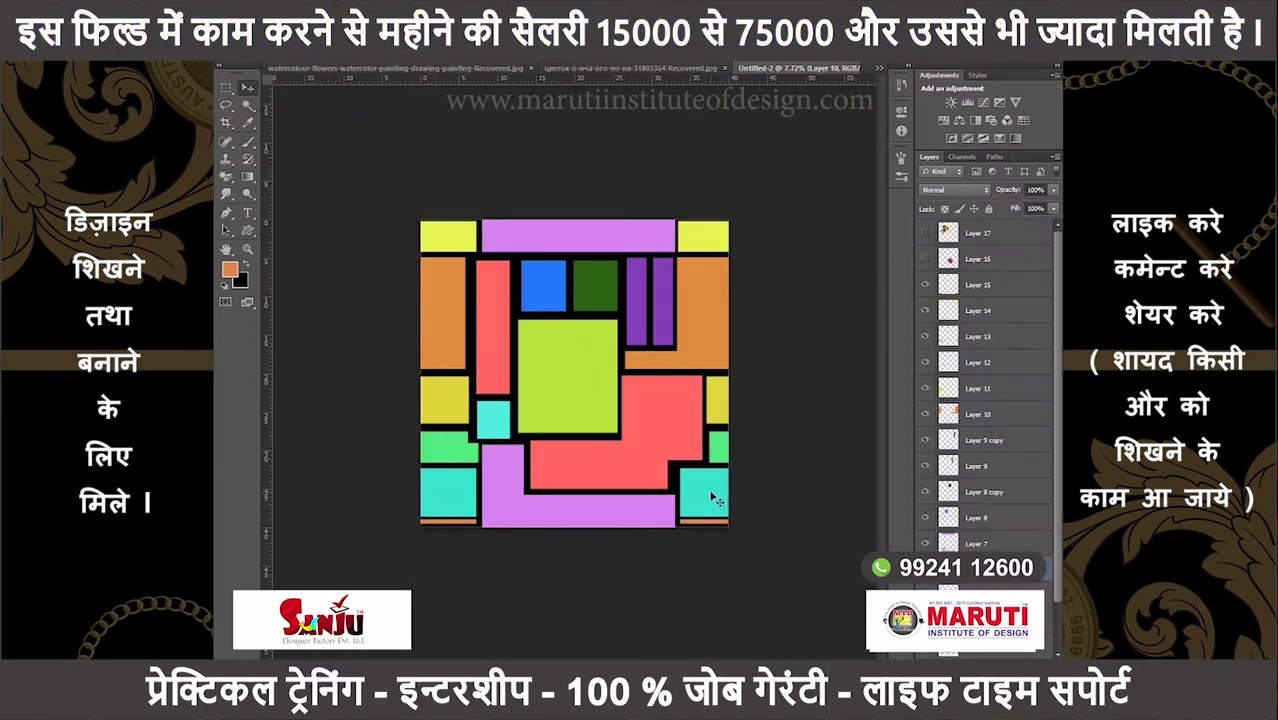
pyautogui.hotkey('ctrl', '+')
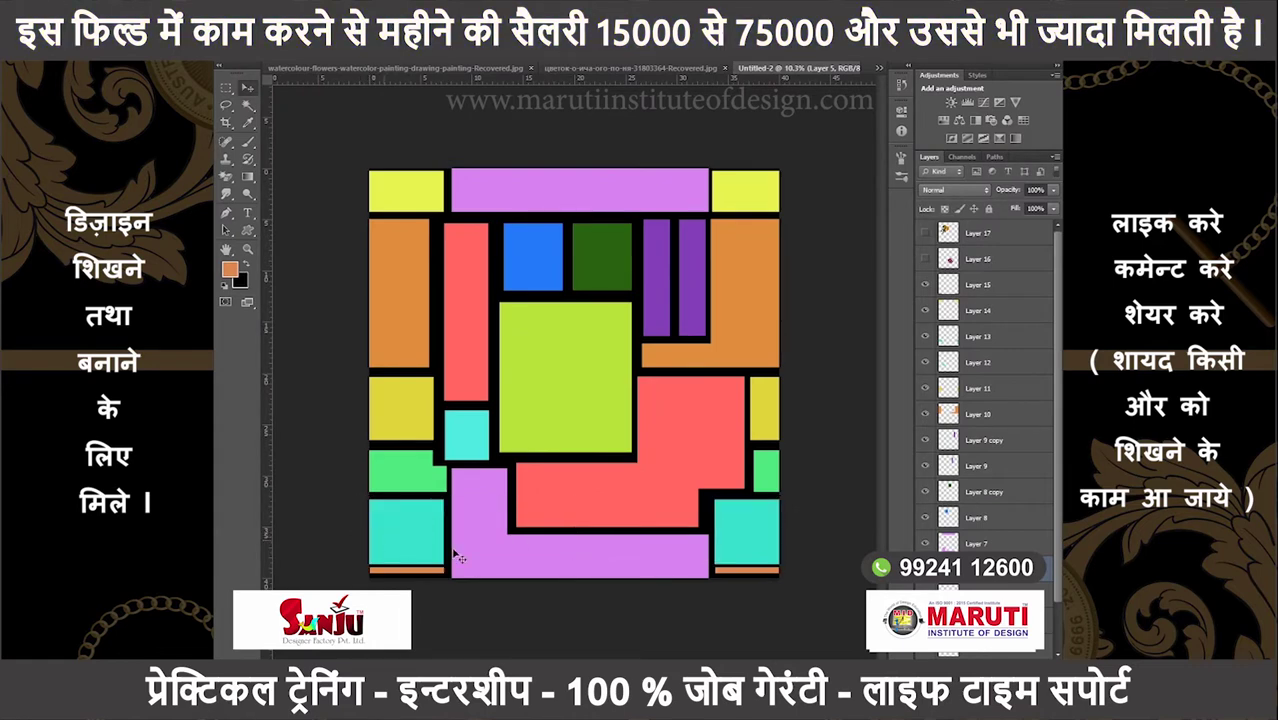
pyautogui.hotkey('ctrl', '-')
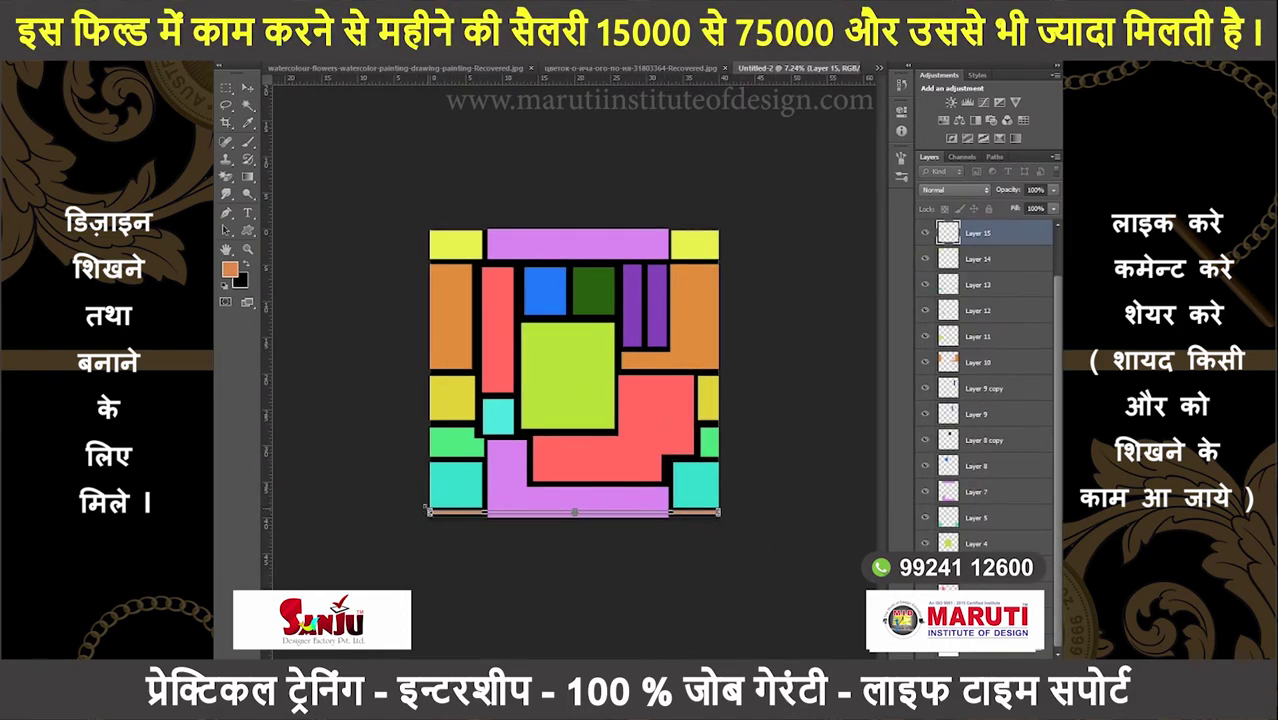
pyautogui.scroll(2, 727, 530)
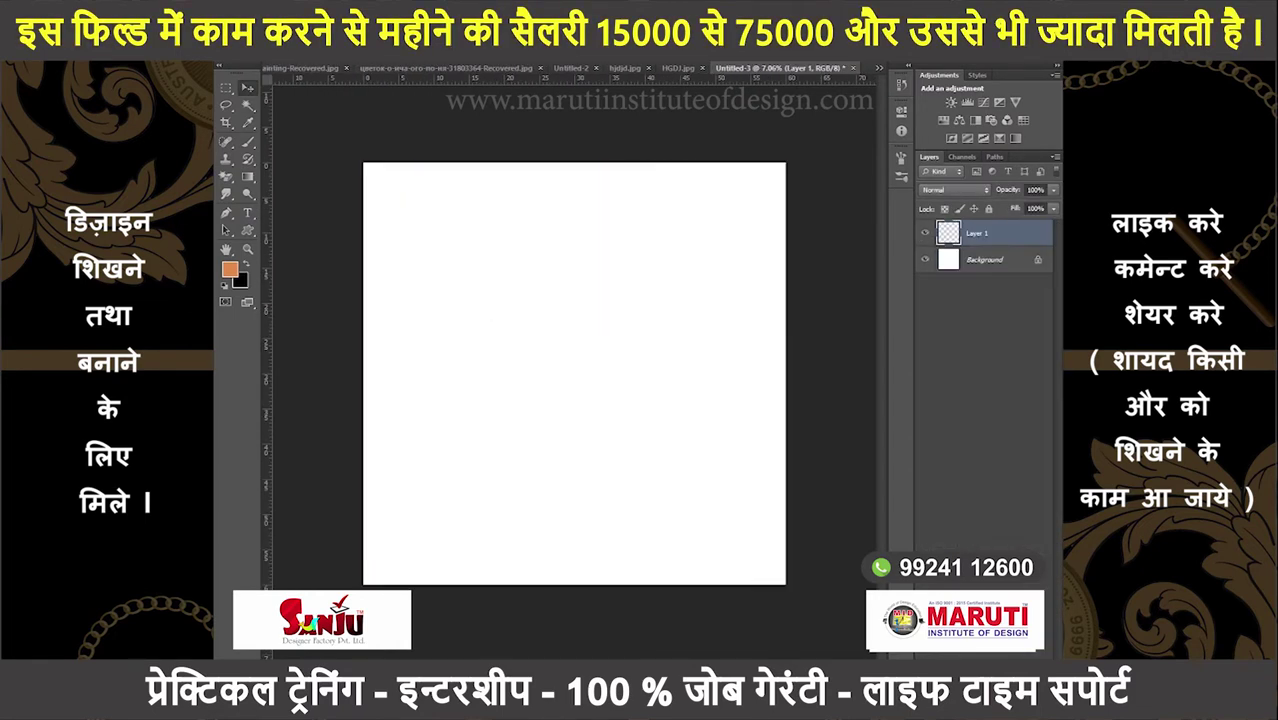
# - Fill Untitled-3 with a Pattern Fill of the tile at a smaller scale
pyautogui.click(986, 425)
pyautogui.moveTo(966, 160); pyautogui.dragTo(1007, 162)
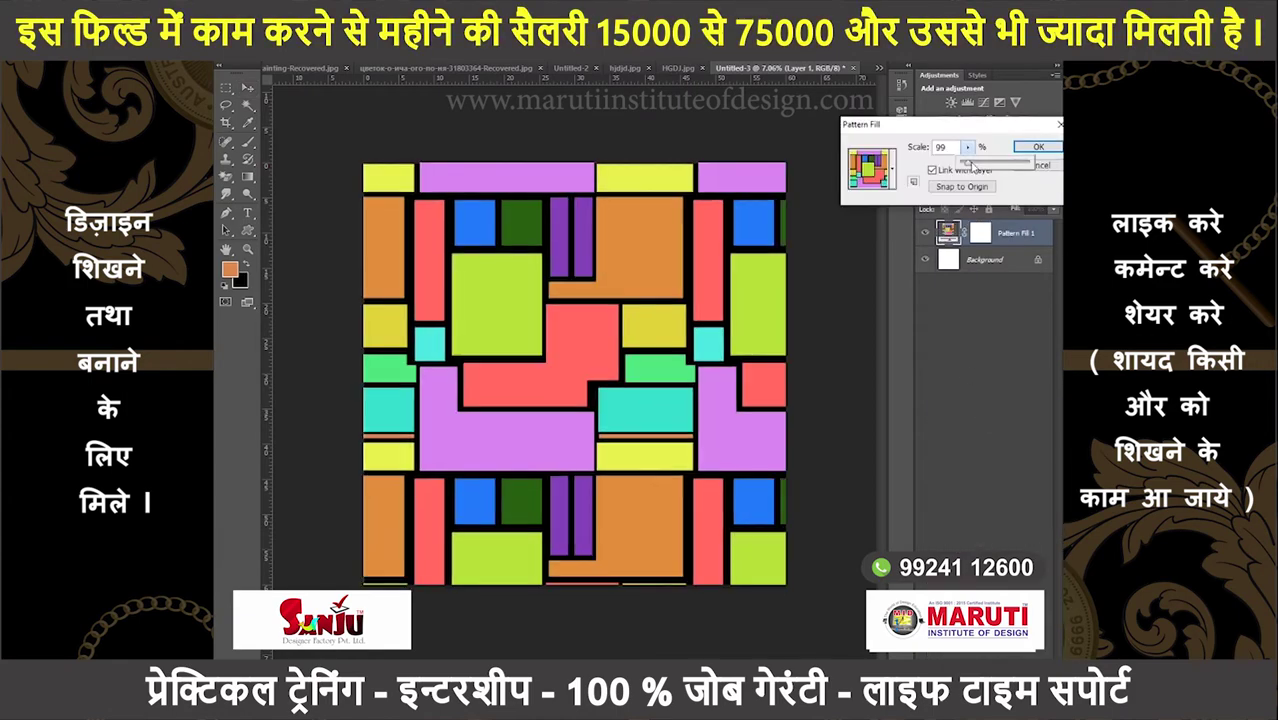
pyautogui.click(1037, 147)
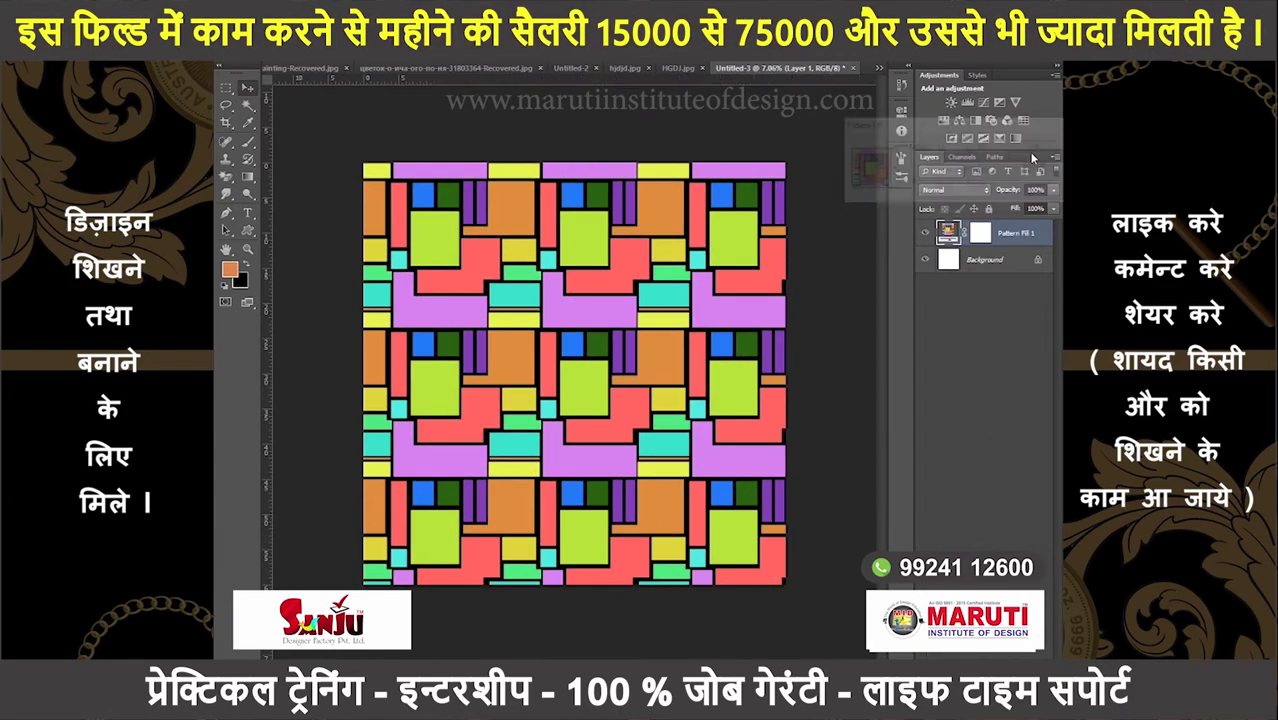
# - Close Untitled-3 without saving and show the flower layers on the Untitled-2 tile
pyautogui.hotkey('ctrl', 'w')
pyautogui.click(700, 278)
pyautogui.hotkey('ctrl', 'w')
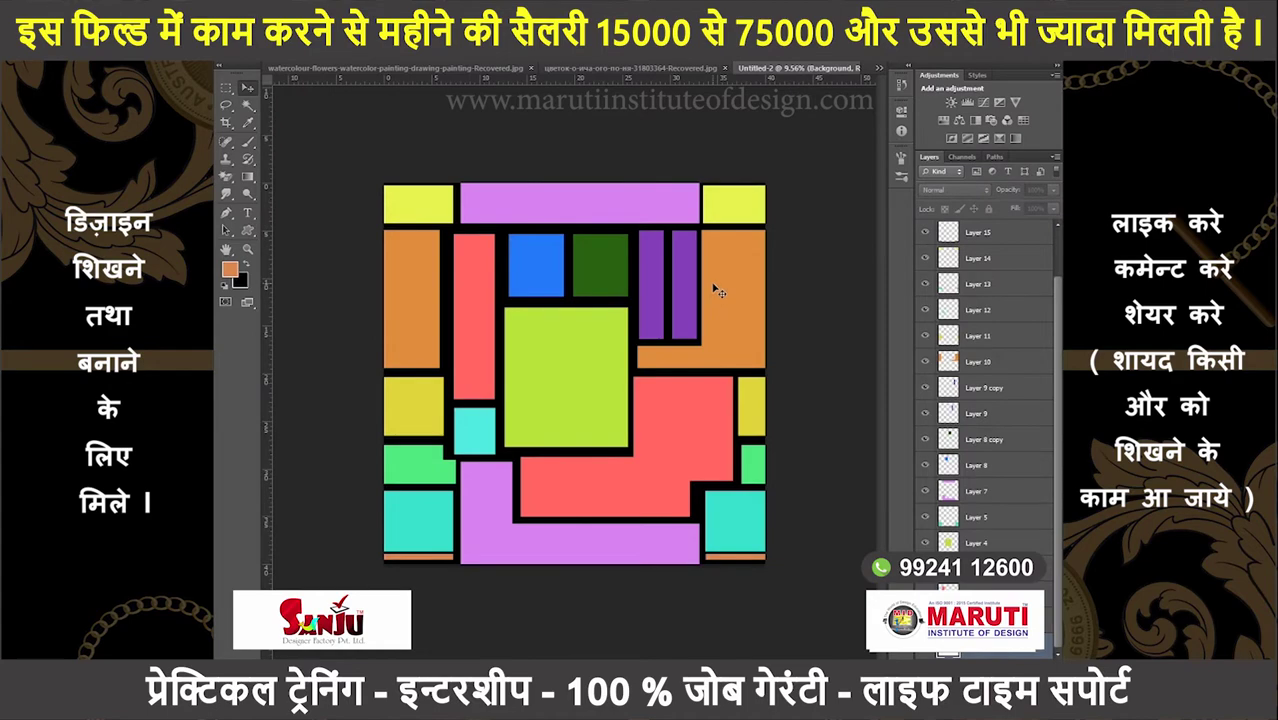
pyautogui.hotkey('ctrl', '+')
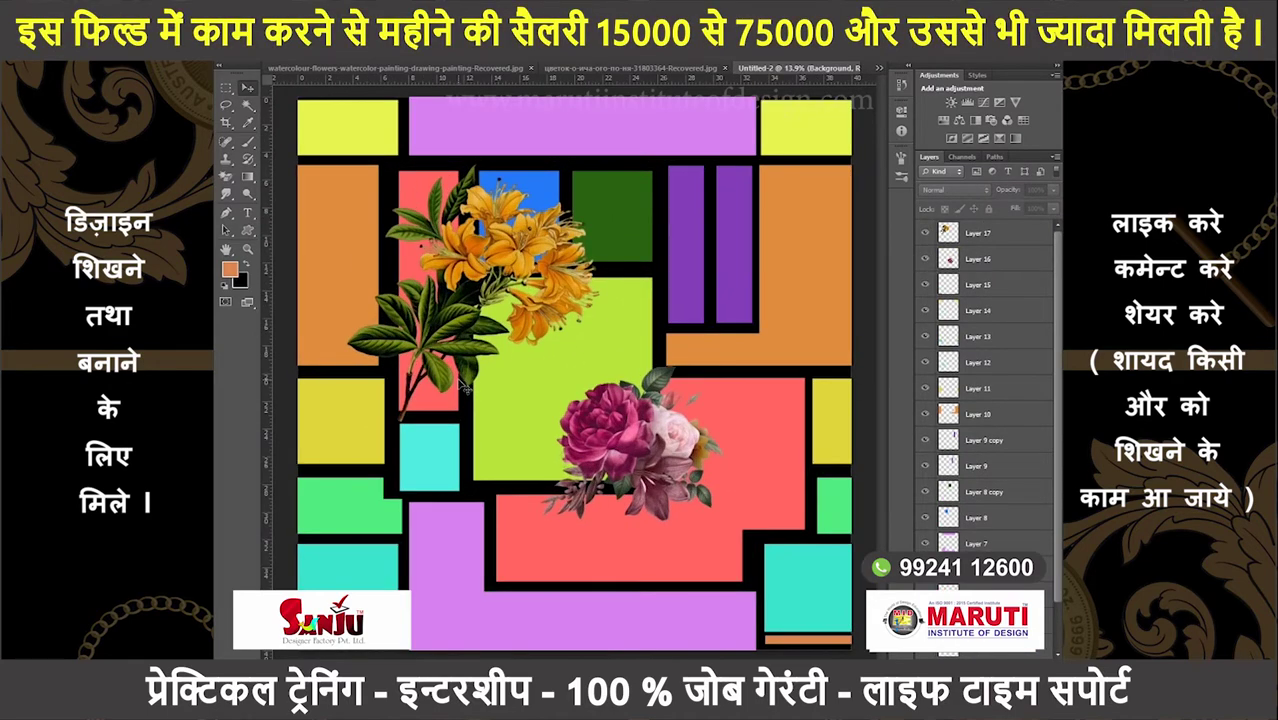
# - Switch to Pinterest and scroll through the More like this flower pins
pyautogui.hotkey('alt', 'Tab')
pyautogui.scroll(-3, 636, 568)
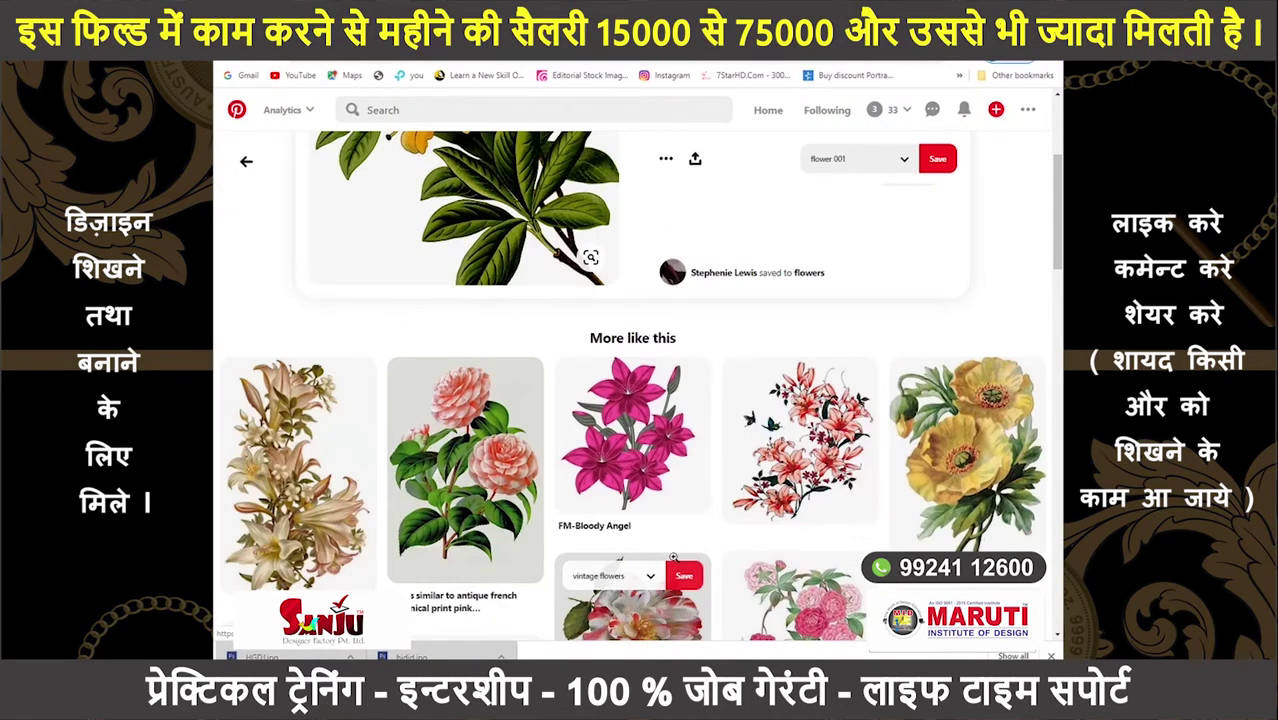
pyautogui.scroll(-5, 636, 568)
pyautogui.scroll(-5, 636, 568)
pyautogui.scroll(-5, 636, 568)
pyautogui.scroll(-5, 636, 568)
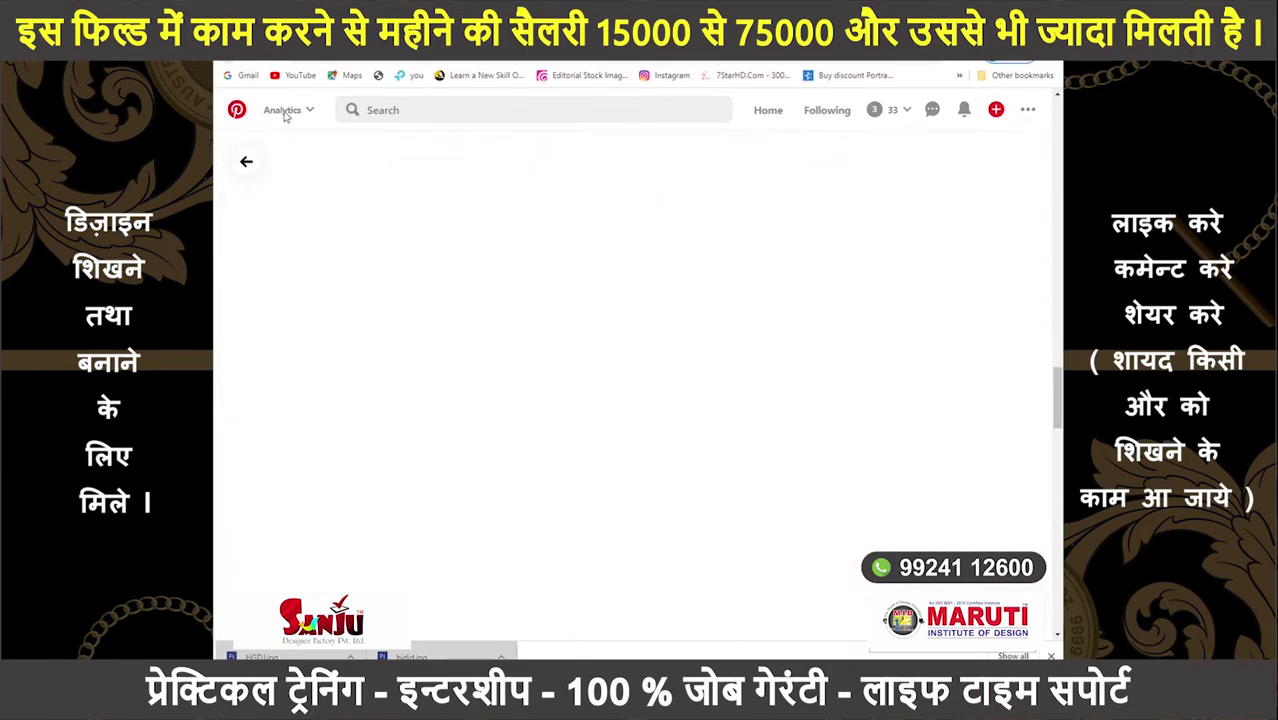
pyautogui.scroll(-5, 630, 500)
pyautogui.scroll(-2, 613, 348)
pyautogui.scroll(-5, 612, 348)
pyautogui.scroll(-5, 620, 347)
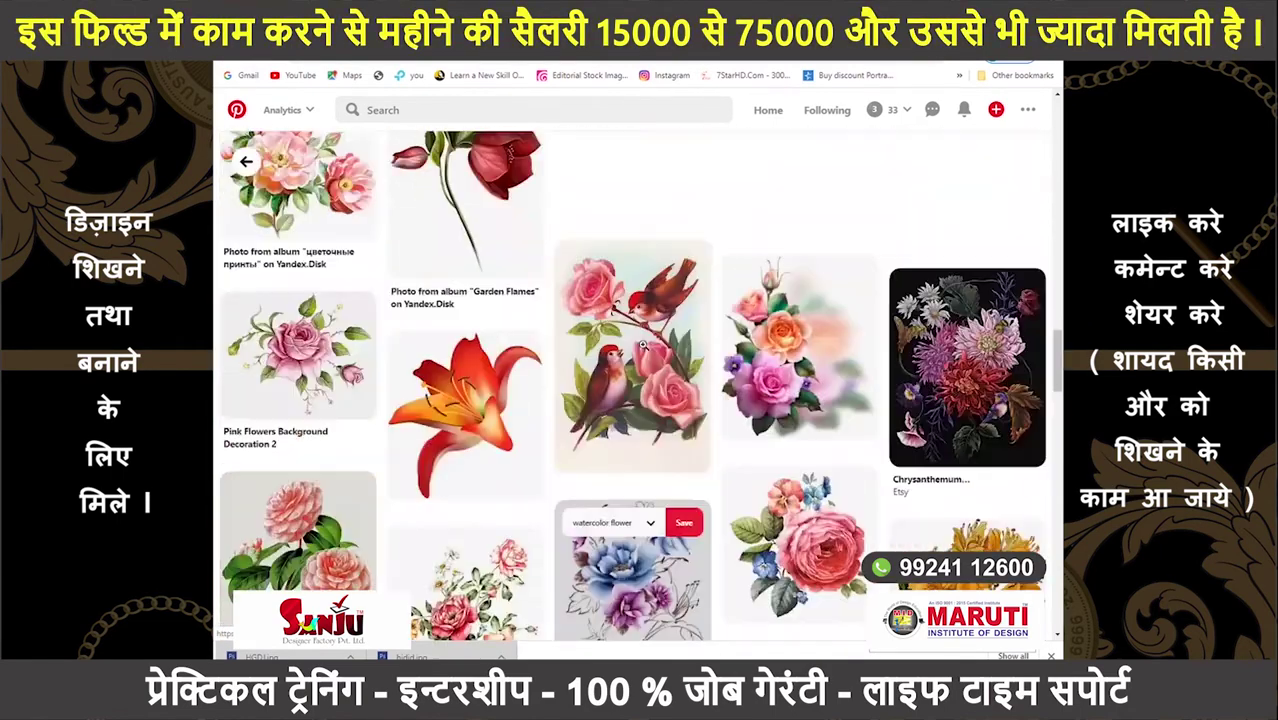
pyautogui.scroll(-5, 630, 346)
pyautogui.scroll(-5, 646, 345)
pyautogui.scroll(1, 646, 345)
pyautogui.scroll(3, 683, 352)
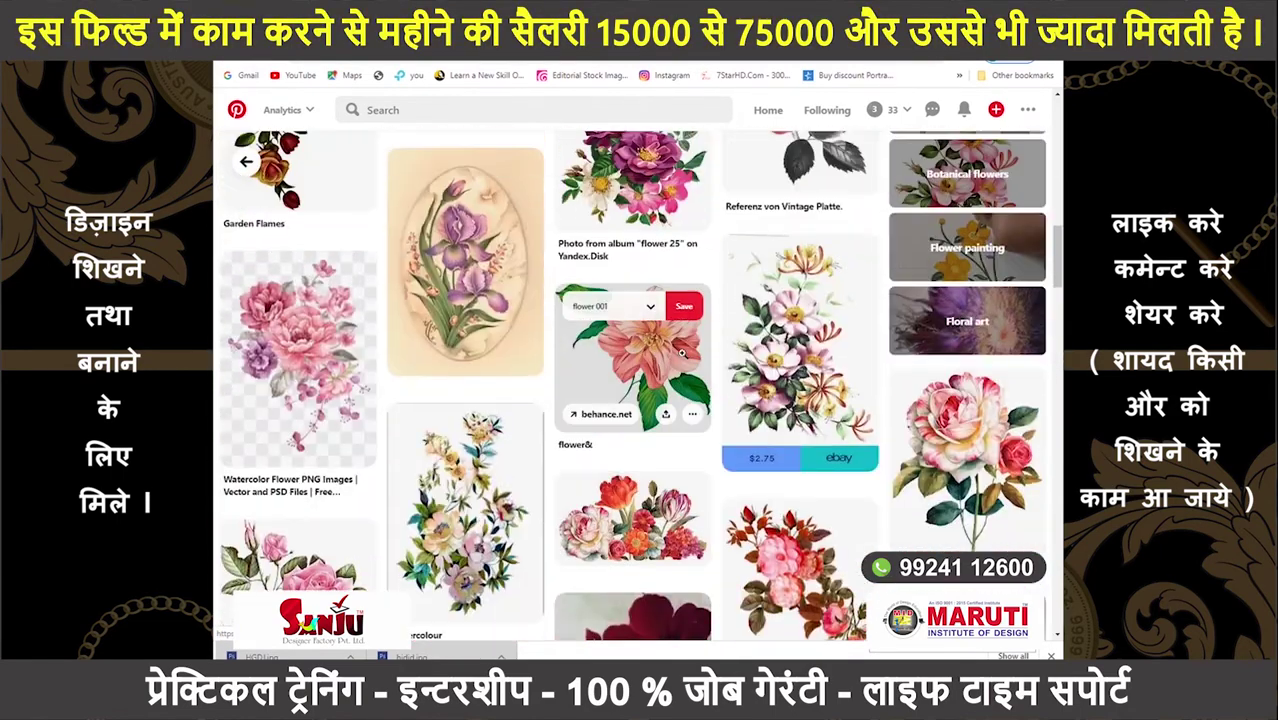
pyautogui.scroll(2, 682, 352)
pyautogui.scroll(3, 682, 352)
# - Open the peony pin and scroll through its related flower pins
pyautogui.click(930, 350)
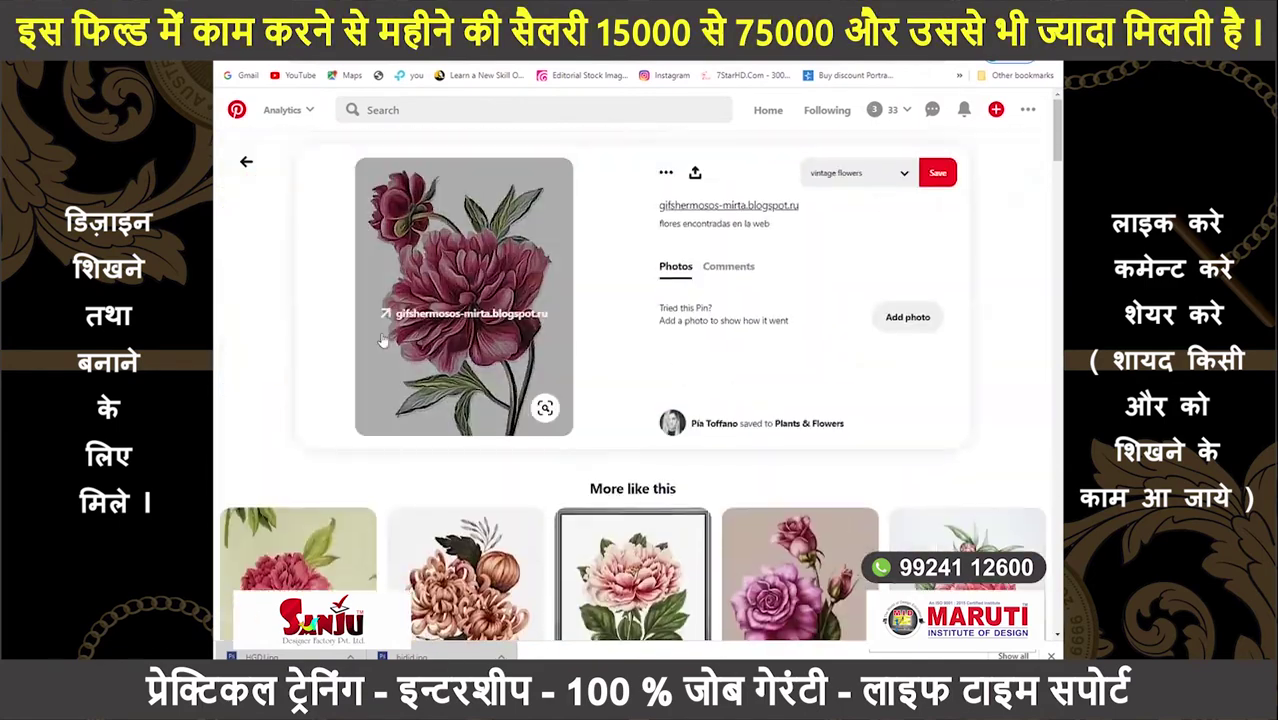
pyautogui.scroll(-5, 905, 385)
pyautogui.scroll(-5, 905, 385)
pyautogui.scroll(-5, 905, 385)
pyautogui.scroll(-5, 1000, 360)
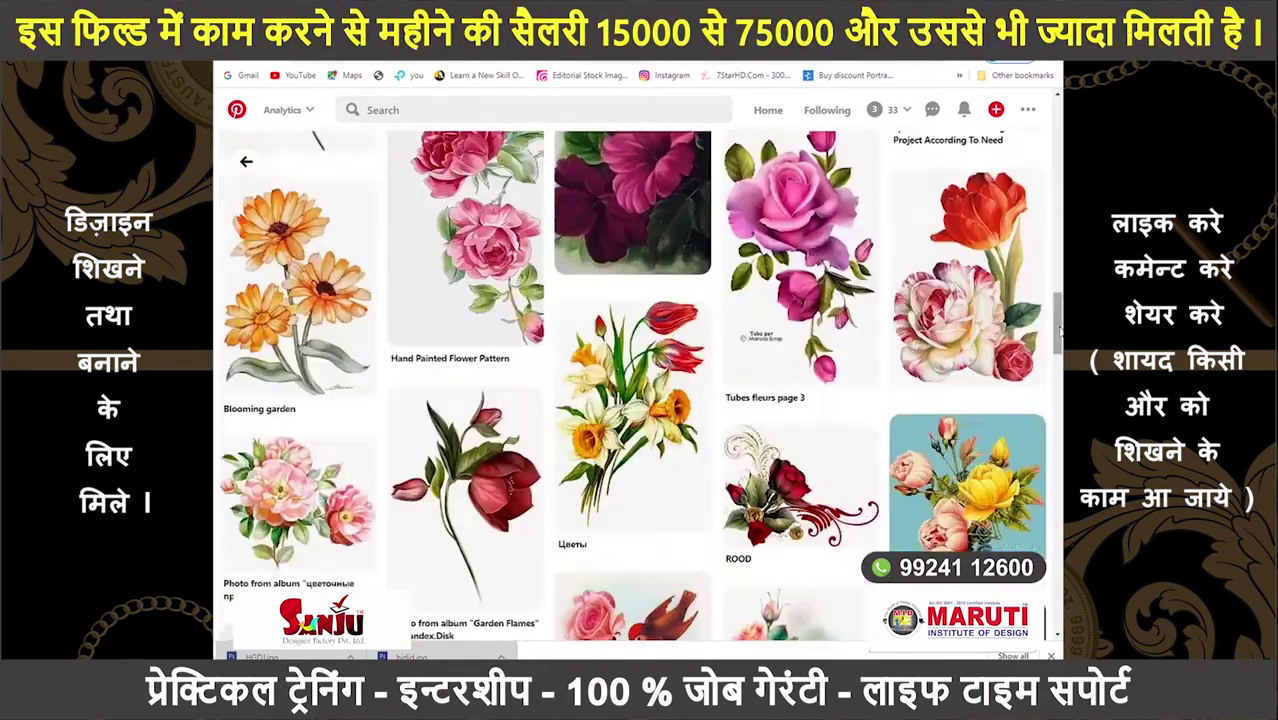
pyautogui.scroll(-5, 1060, 333)
pyautogui.scroll(-3, 1060, 333)
pyautogui.scroll(-2, 1060, 333)
pyautogui.scroll(-2, 1060, 333)
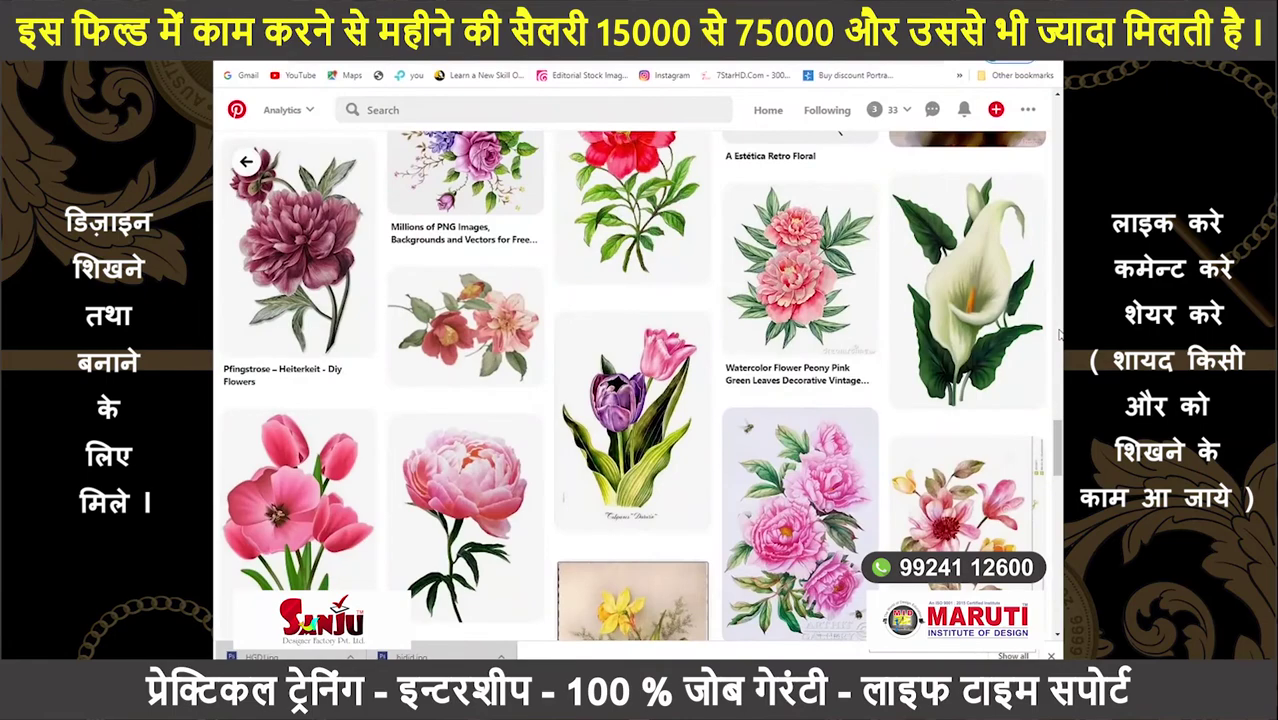
pyautogui.scroll(-2, 1060, 333)
pyautogui.scroll(-3, 1060, 333)
pyautogui.scroll(-3, 1060, 333)
pyautogui.scroll(-3, 1060, 333)
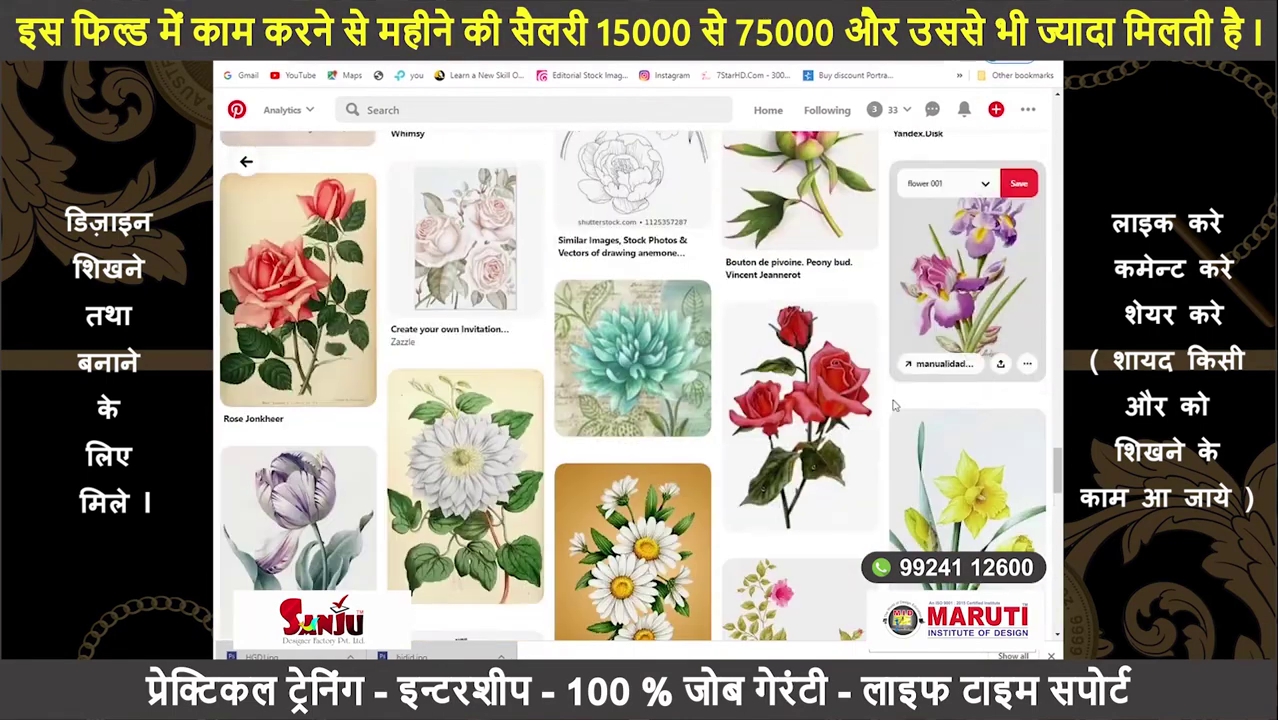
# - Open a red rose pin and browse through further flower pins
pyautogui.click(661, 412)
pyautogui.scroll(-5, 661, 412)
pyautogui.scroll(-3, 661, 412)
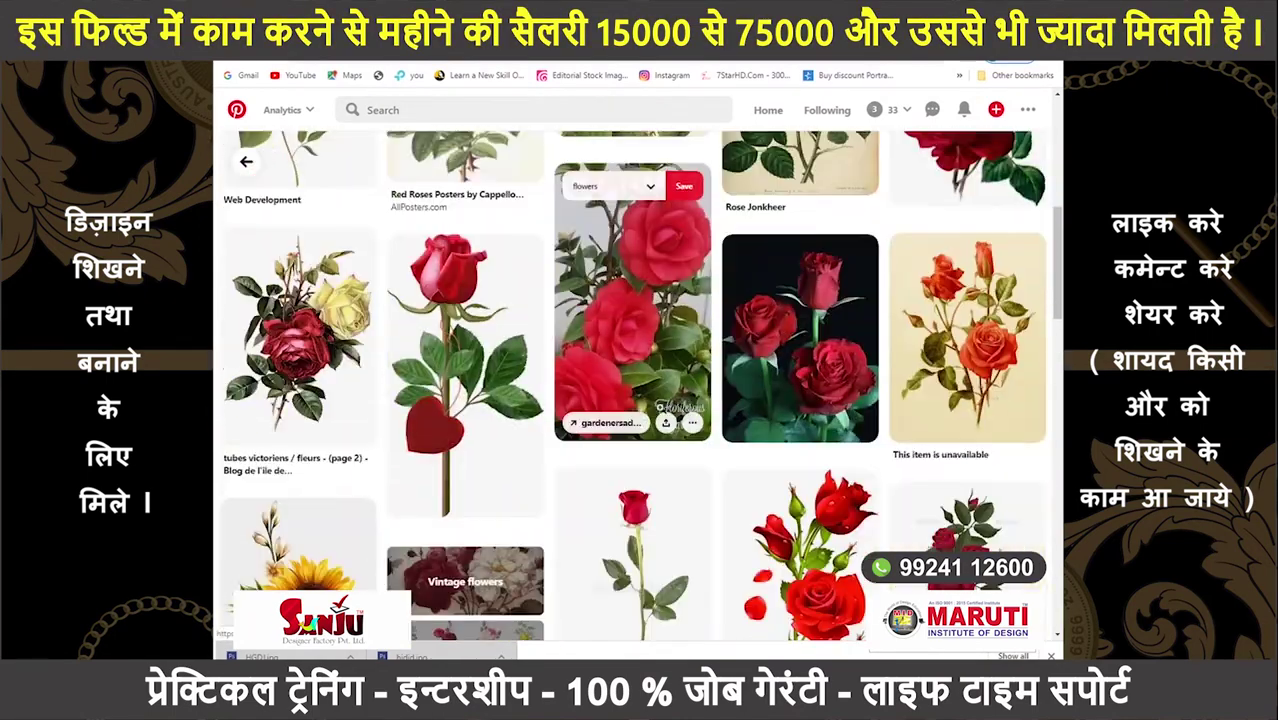
pyautogui.scroll(-3, 661, 412)
pyautogui.scroll(-3, 661, 410)
pyautogui.scroll(-3, 661, 410)
pyautogui.scroll(-3, 661, 410)
pyautogui.scroll(-3, 661, 410)
pyautogui.scroll(-3, 661, 412)
pyautogui.scroll(-3, 657, 410)
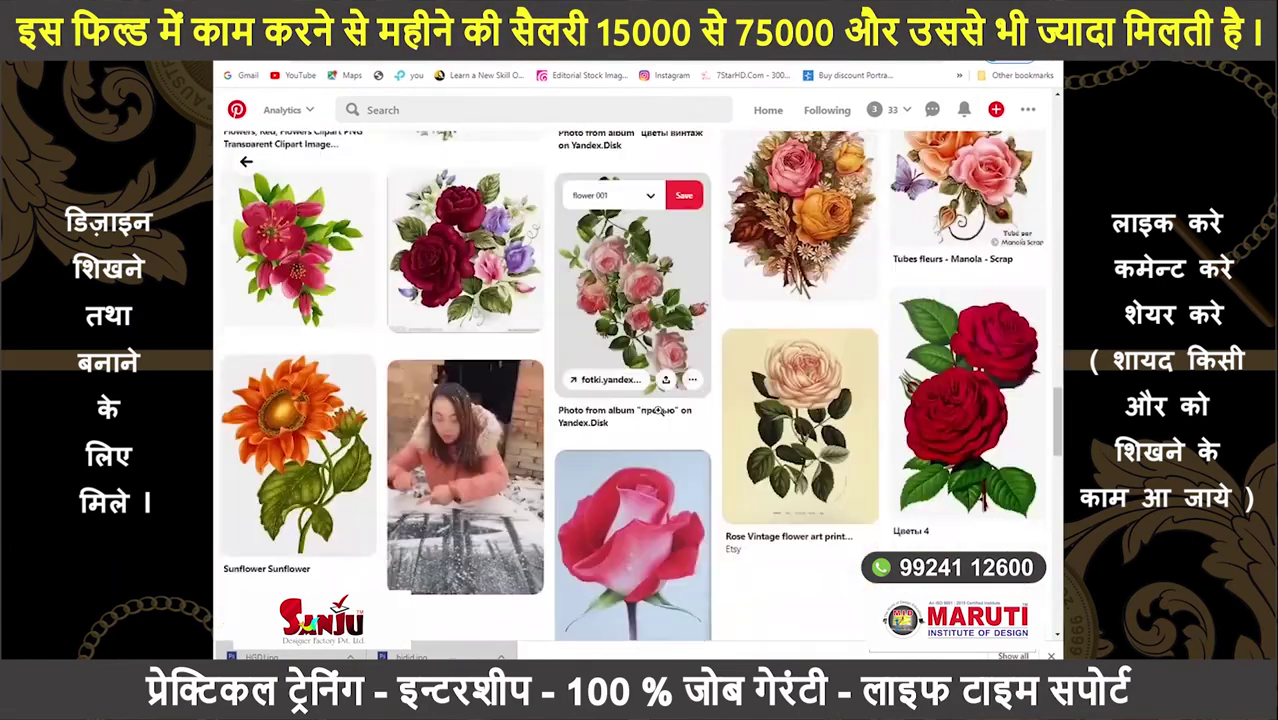
pyautogui.click(246, 161)
pyautogui.scroll(-5, 300, 400)
pyautogui.scroll(-5, 300, 400)
pyautogui.scroll(-5, 300, 400)
pyautogui.click(858, 430)
pyautogui.scroll(-4, 858, 430)
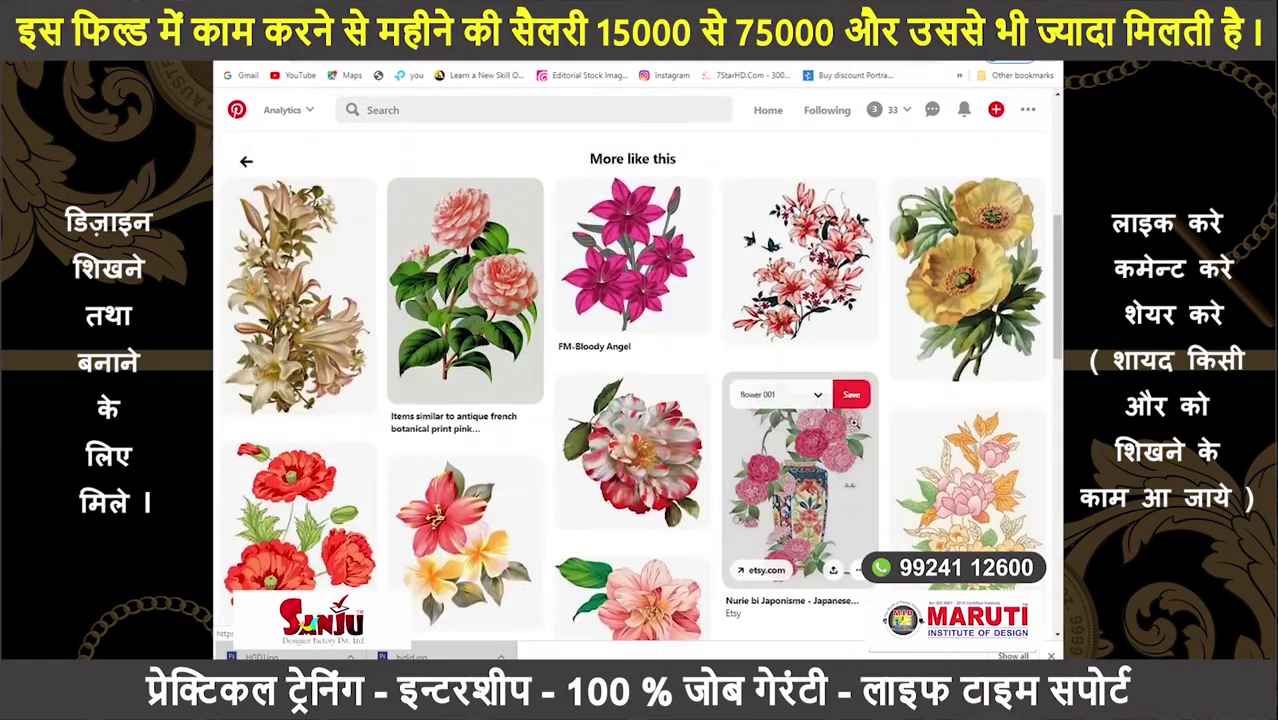
# - Save the pink camellia pin's image, then invert the canvas selection in Photoshop
pyautogui.click(465, 300)
pyautogui.scroll(-5, 650, 390)
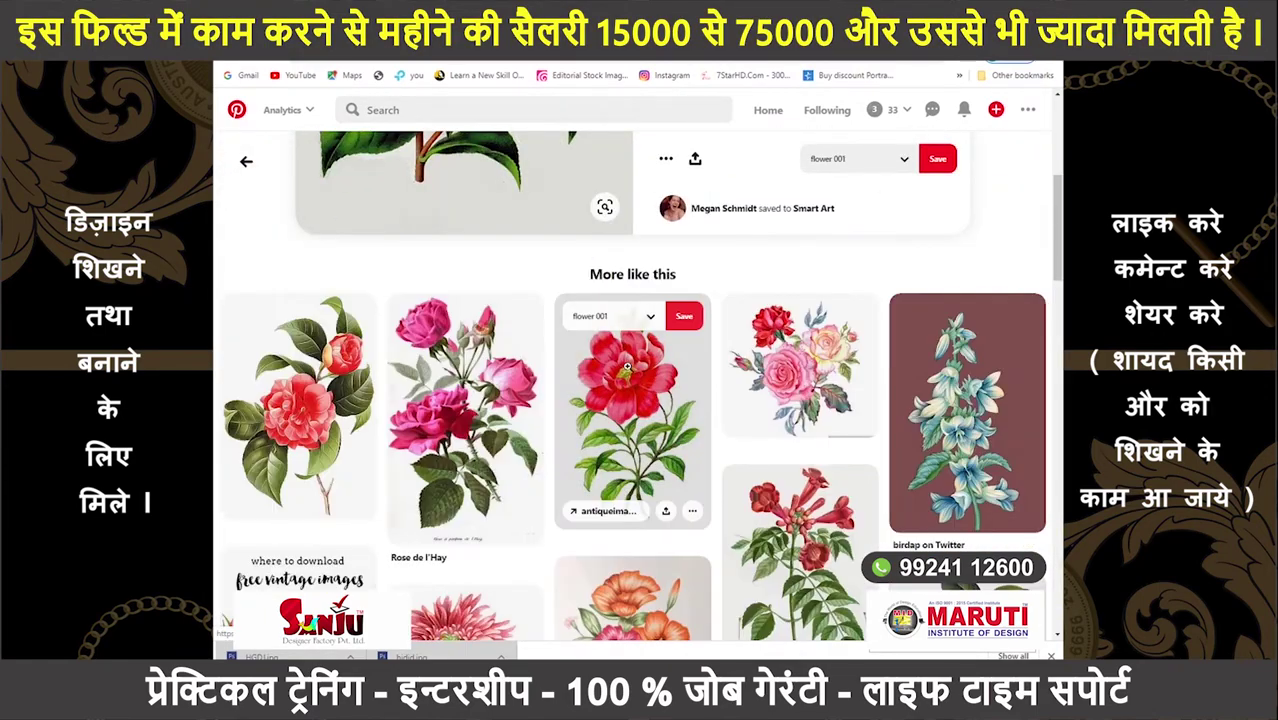
pyautogui.scroll(5, 627, 367)
pyautogui.rightClick(410, 265)
pyautogui.click(555, 388)
pyautogui.press('Return')
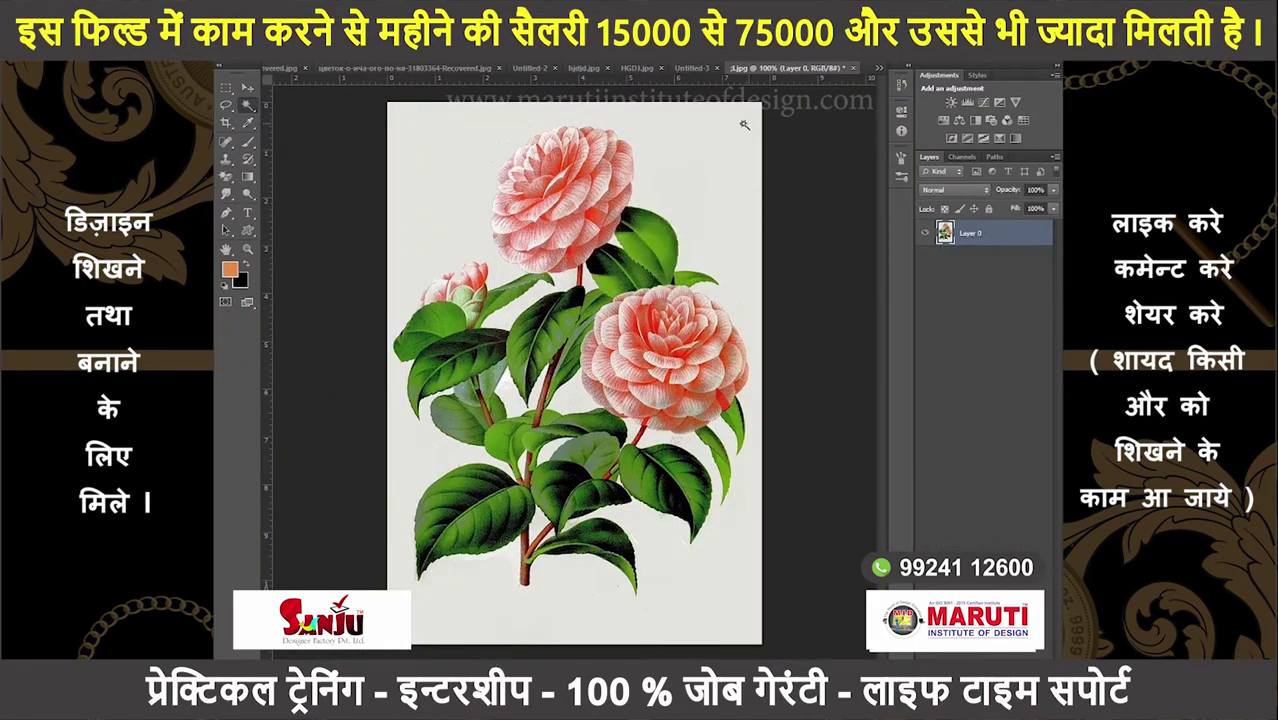
pyautogui.rightClick(744, 124)
pyautogui.click(780, 334)
# - Magic Wand the white background of the camellia print and delete it
pyautogui.scroll(1, 652, 245)
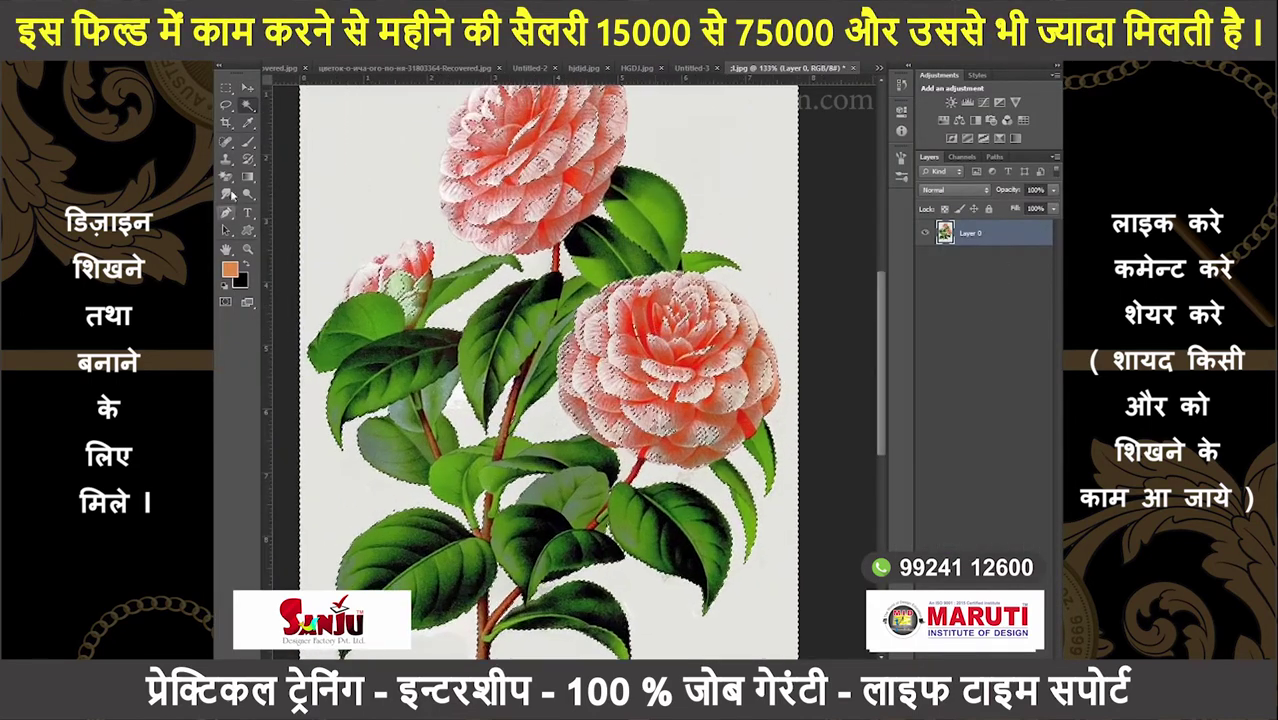
pyautogui.click(247, 104)
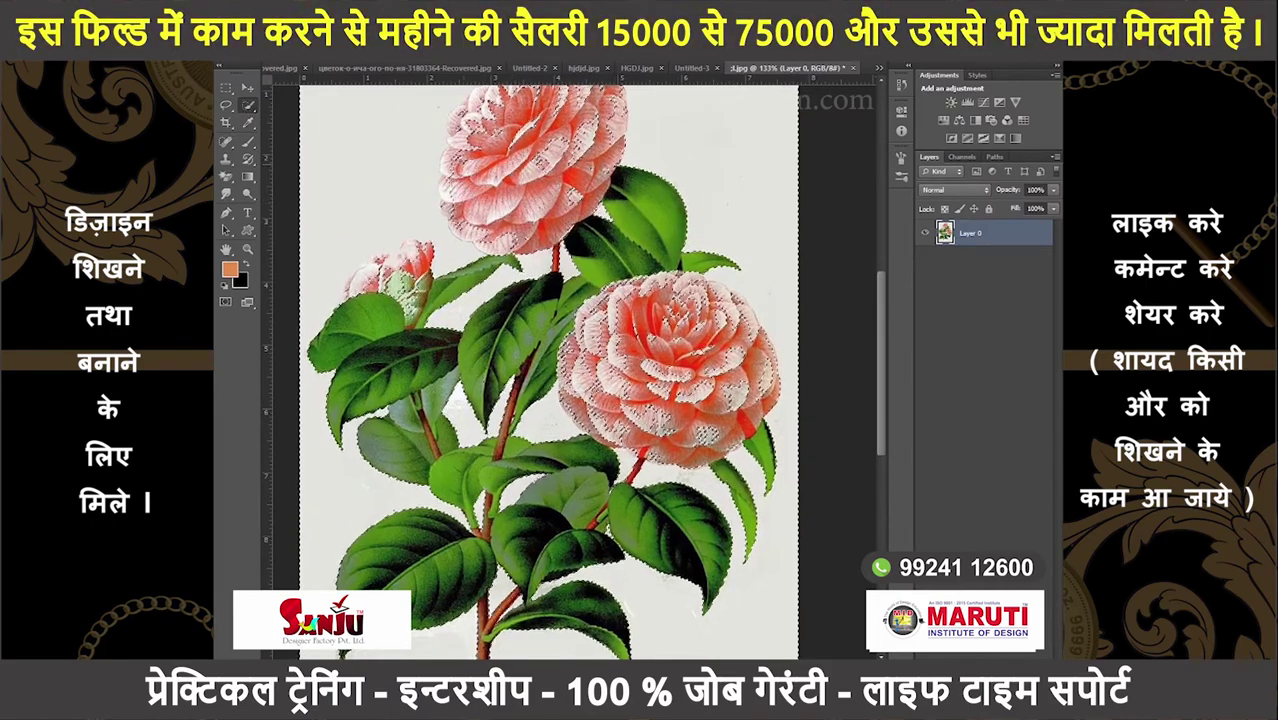
pyautogui.scroll(2, 556, 370)
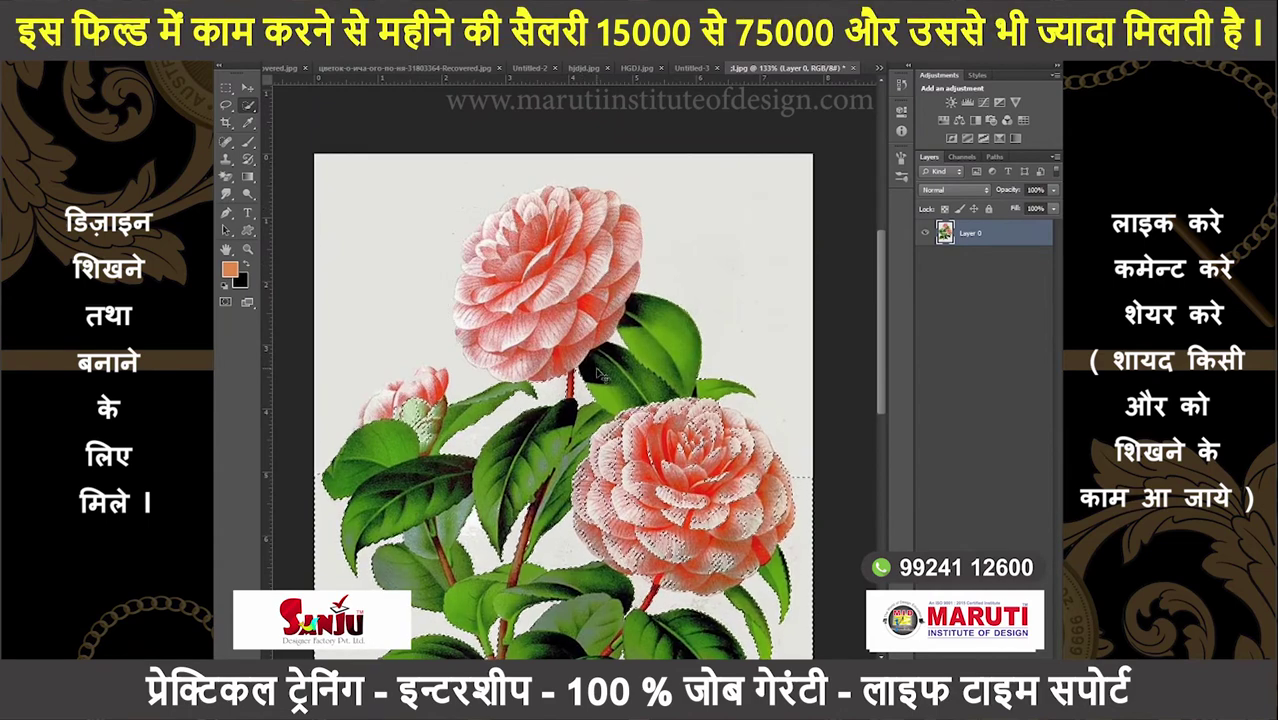
pyautogui.hotkey('ctrl', '0')
pyautogui.press('Delete')
# - Zoom in and out to check the camellia's cut-out leaf edges
pyautogui.scroll(5, 624, 222)
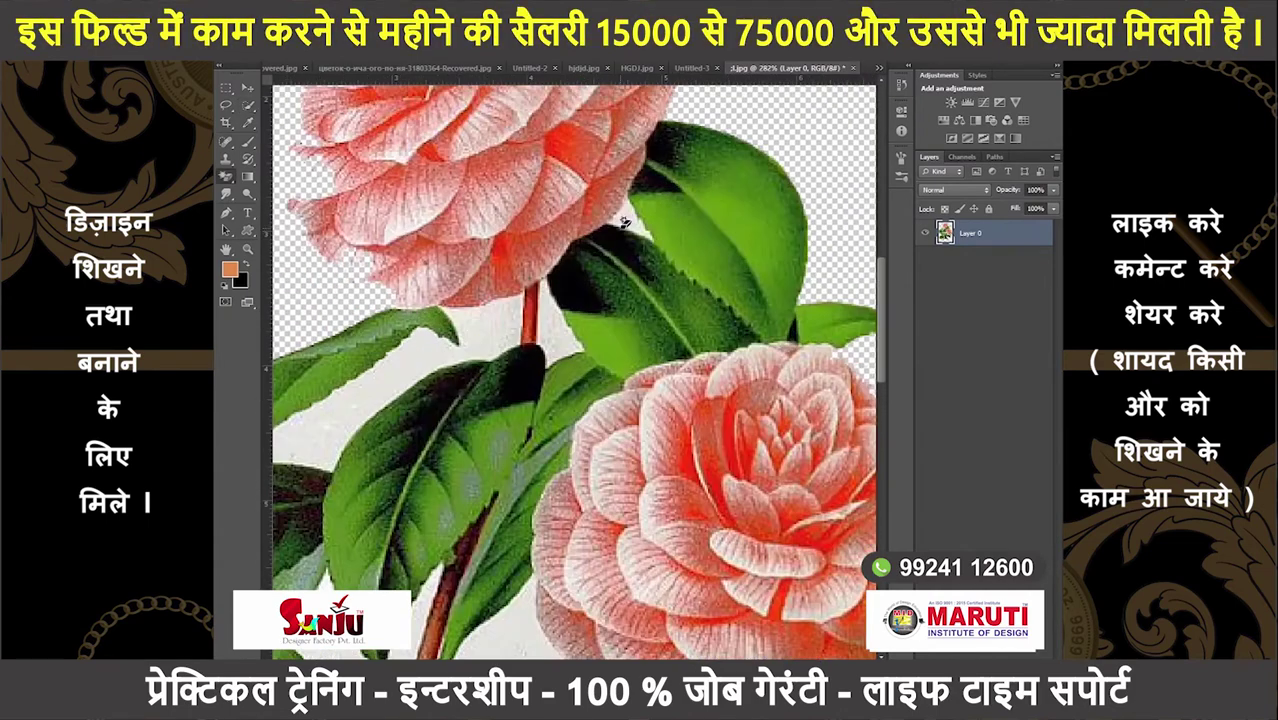
pyautogui.scroll(-5, 524, 338)
pyautogui.scroll(3, 513, 367)
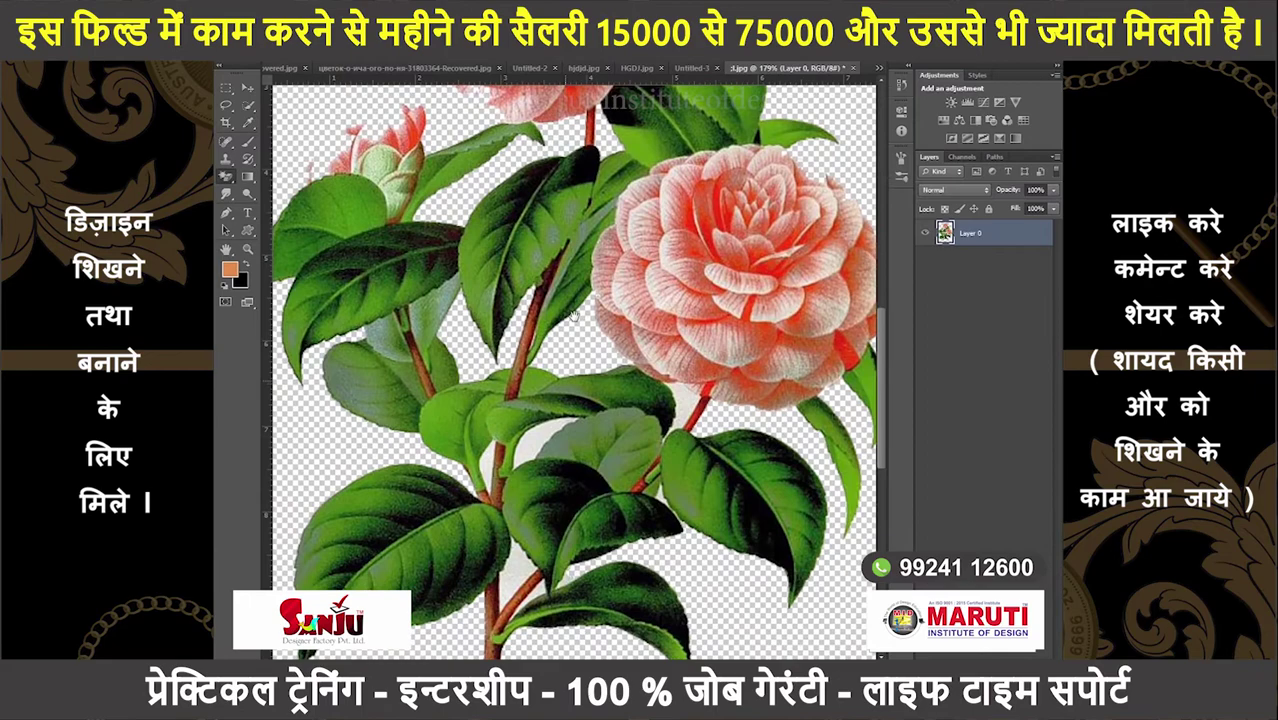
pyautogui.scroll(2, 513, 367)
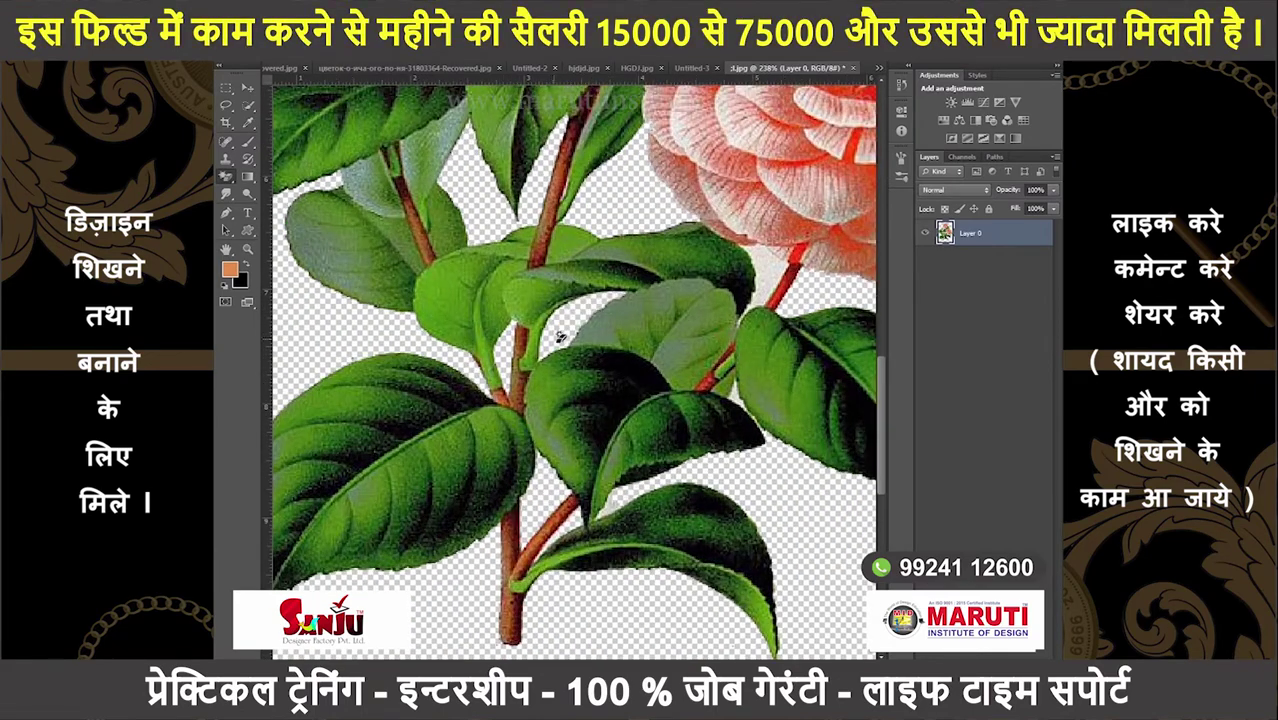
pyautogui.scroll(3, 761, 296)
pyautogui.scroll(-2, 531, 428)
pyautogui.scroll(4, 531, 428)
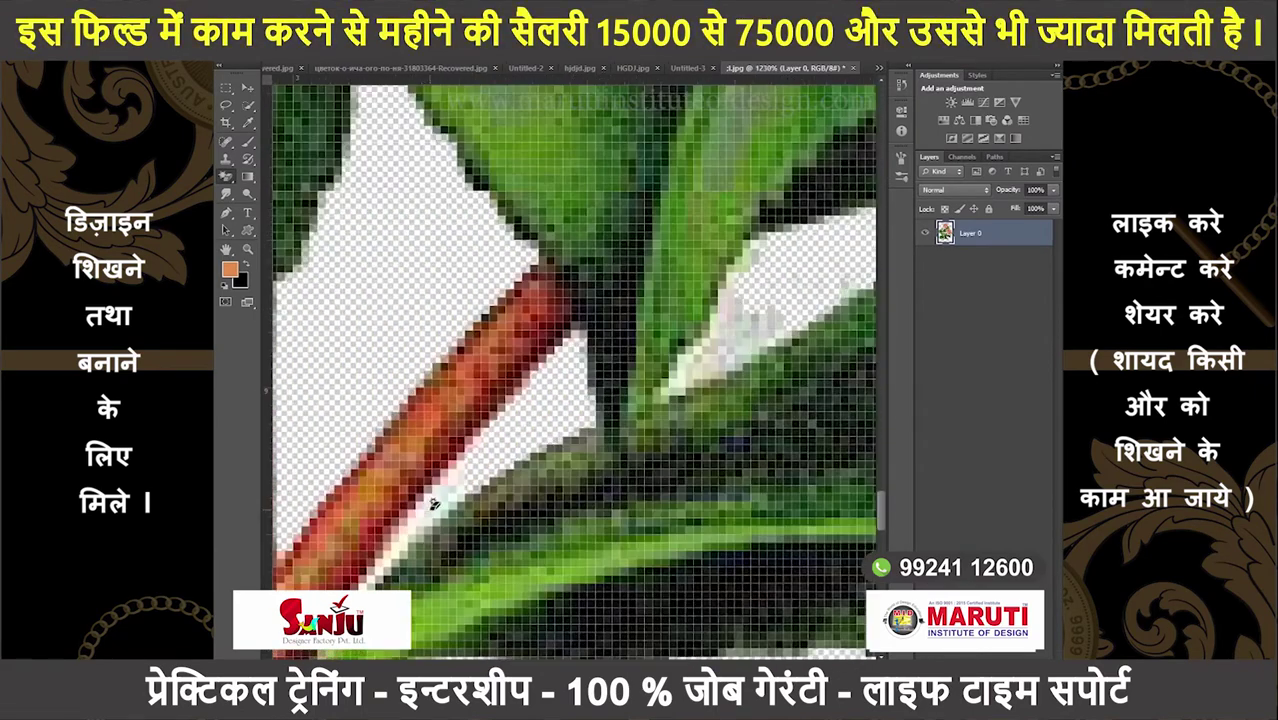
pyautogui.scroll(-5, 438, 503)
pyautogui.scroll(-4, 437, 504)
pyautogui.scroll(-1, 545, 327)
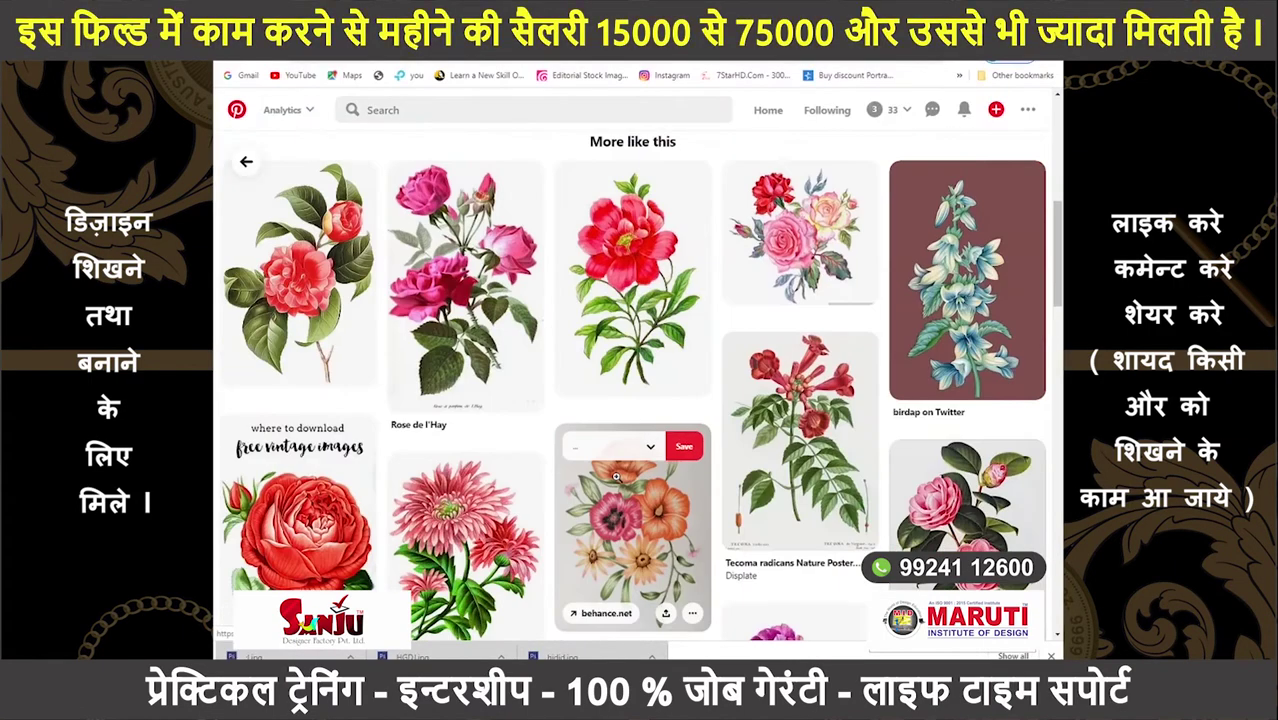
# - Open the camellia prints pin and scroll through its related flower pins
pyautogui.scroll(-3, 617, 477)
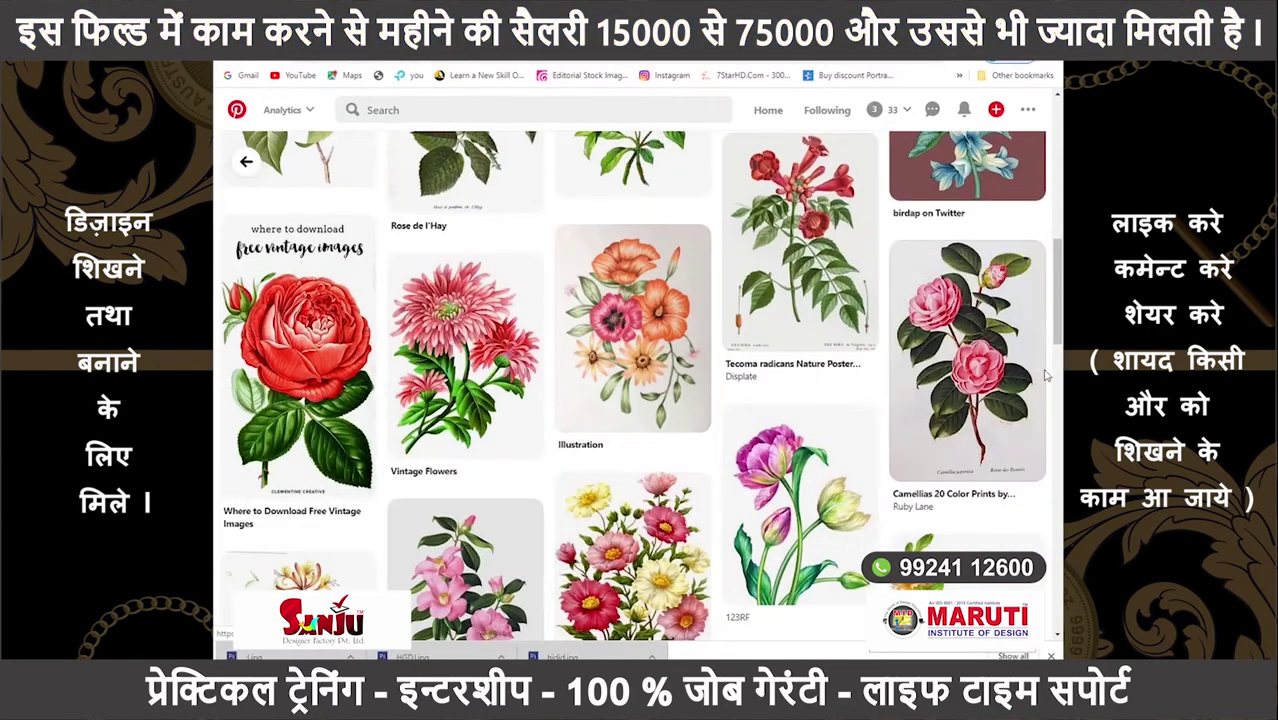
pyautogui.click(965, 360)
pyautogui.scroll(-5, 800, 400)
pyautogui.scroll(-3, 770, 413)
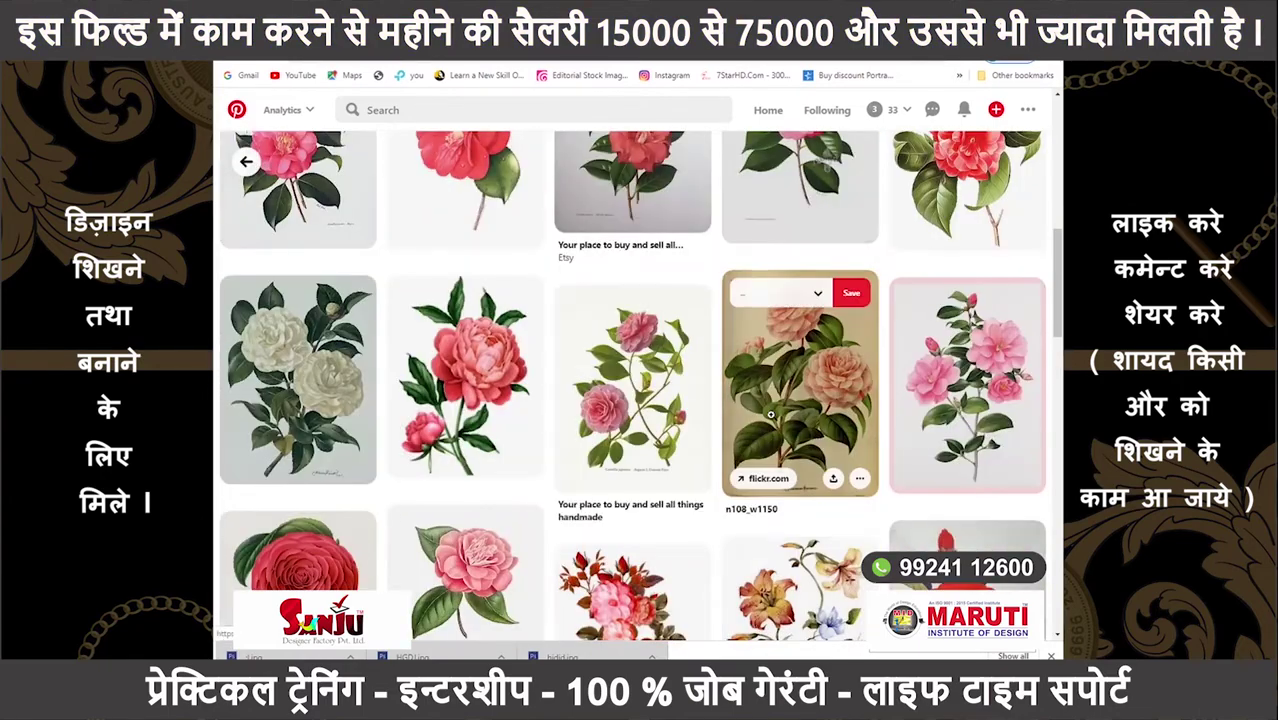
pyautogui.scroll(-5, 770, 413)
pyautogui.scroll(-3, 772, 414)
pyautogui.scroll(-5, 776, 416)
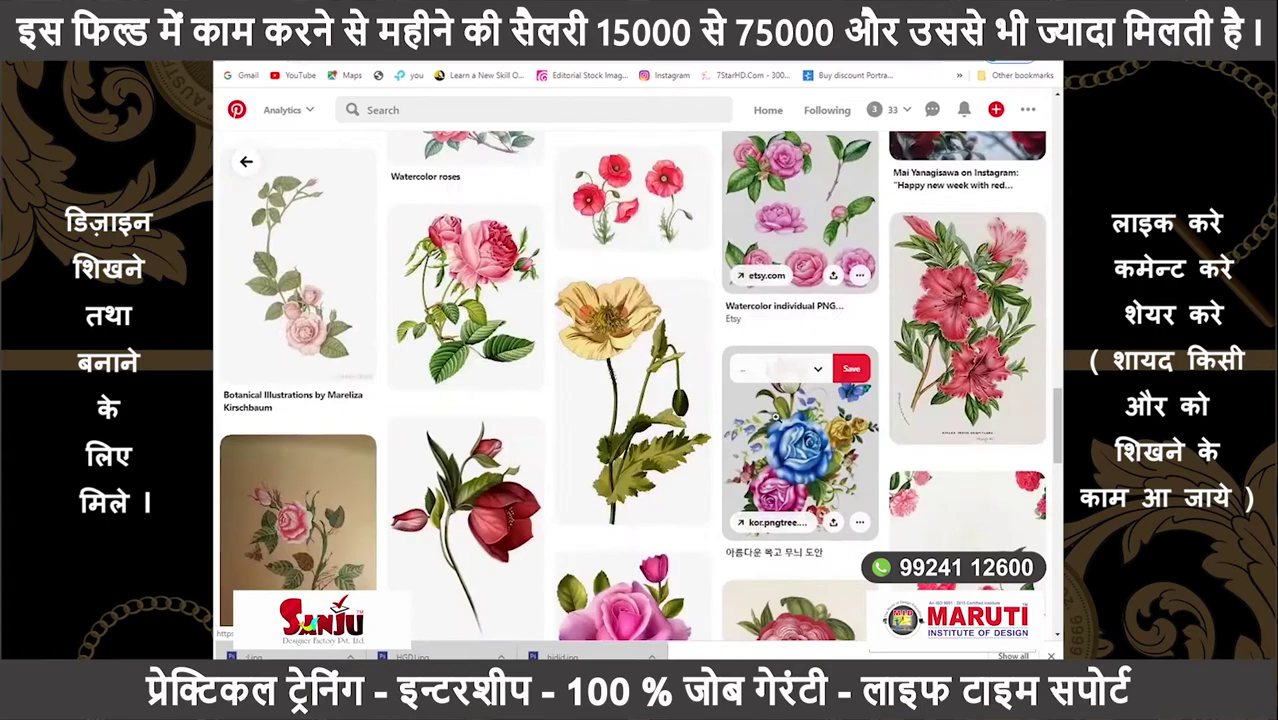
pyautogui.scroll(-5, 800, 410)
pyautogui.scroll(-3, 968, 390)
pyautogui.scroll(-5, 968, 390)
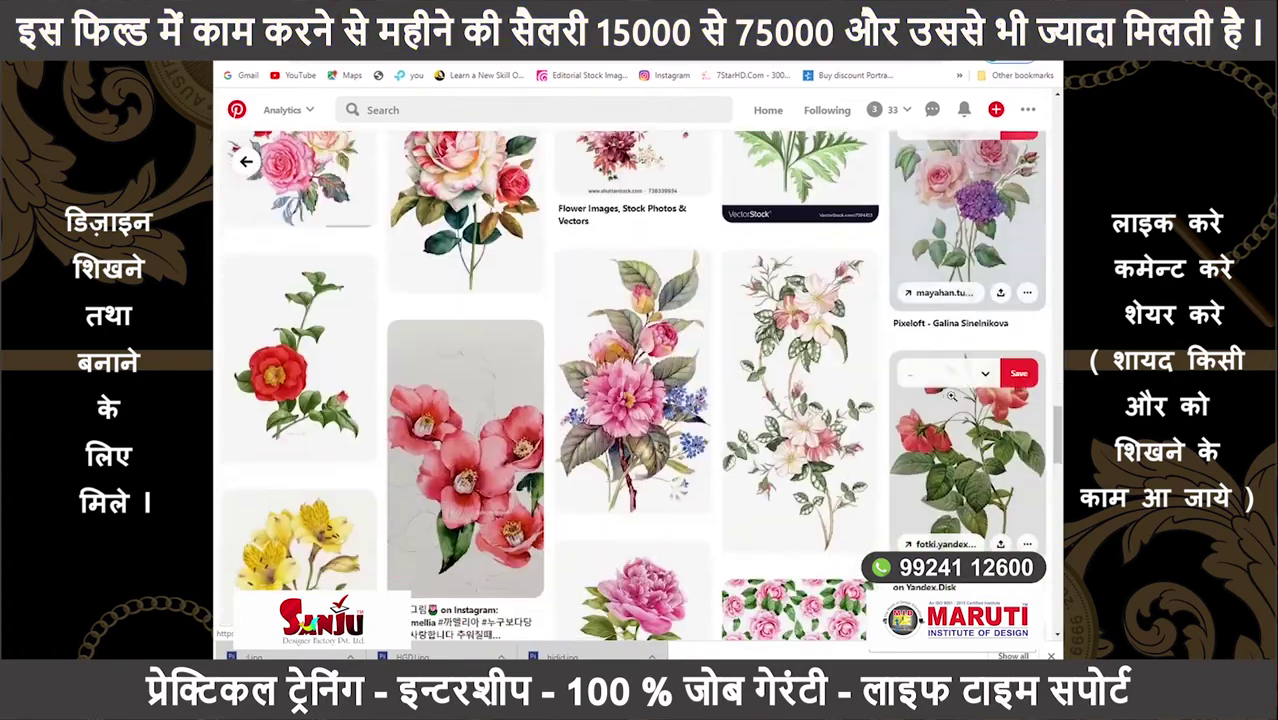
pyautogui.scroll(-5, 600, 300)
pyautogui.scroll(-3, 741, 542)
pyautogui.scroll(-3, 741, 542)
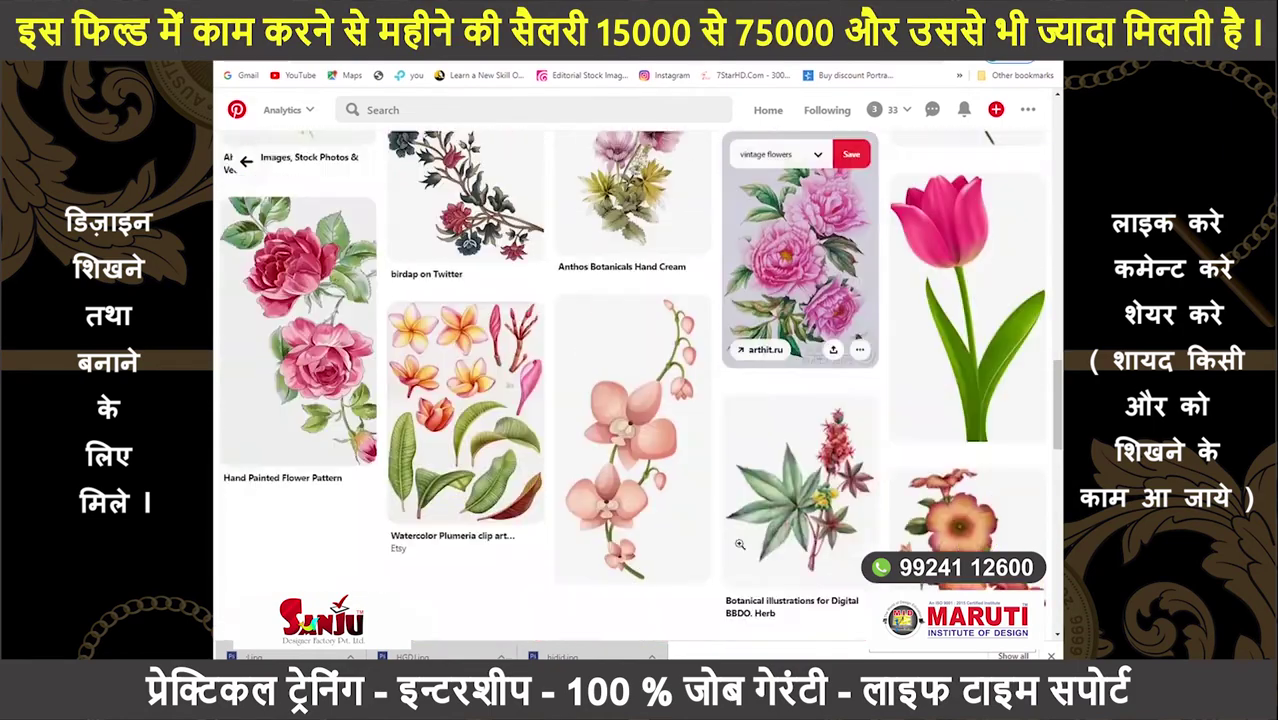
pyautogui.scroll(-3, 739, 544)
pyautogui.scroll(-3, 739, 544)
pyautogui.scroll(-3, 700, 510)
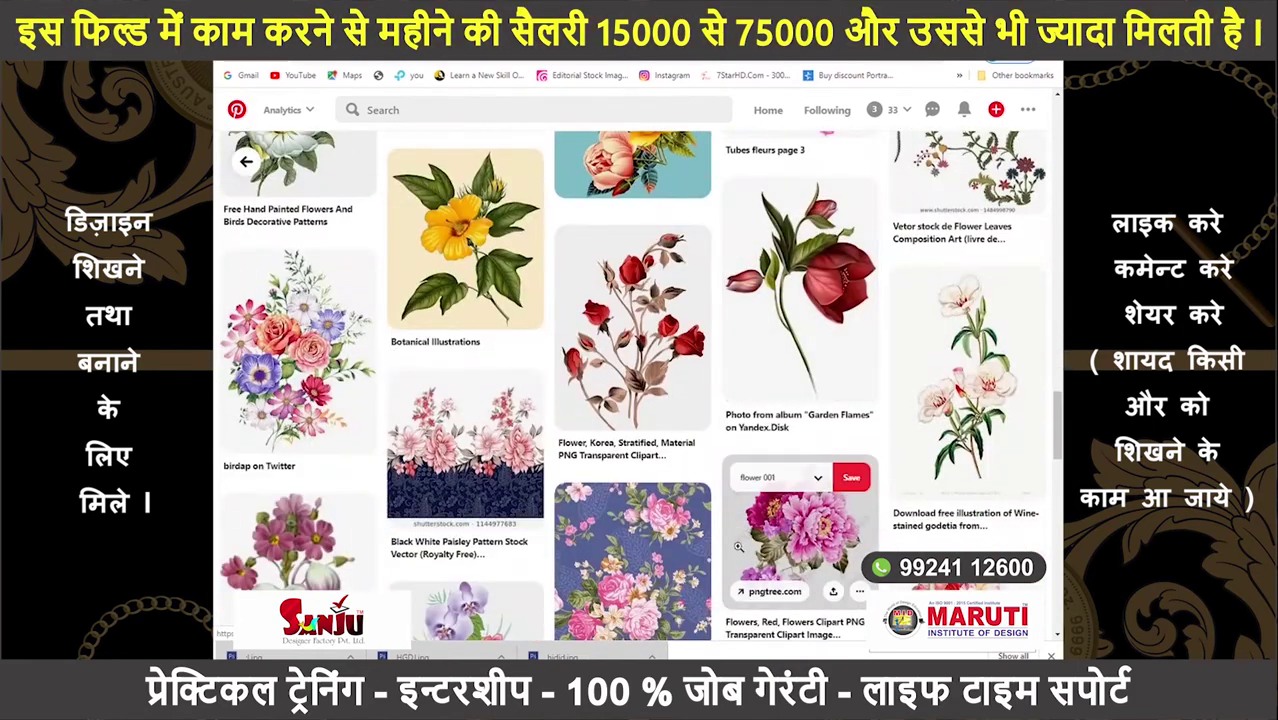
# - Open a red rose pin and save its image plus another flower image
pyautogui.click(660, 485)
pyautogui.scroll(-2, 687, 498)
pyautogui.scroll(3, 687, 498)
pyautogui.rightClick(502, 302)
pyautogui.click(591, 514)
pyautogui.press('Return')
pyautogui.scroll(-3, 591, 514)
pyautogui.rightClick(424, 583)
pyautogui.click(470, 522)
pyautogui.press('Return')
# - Open the pink wild rose pin and save its image
pyautogui.click(246, 161)
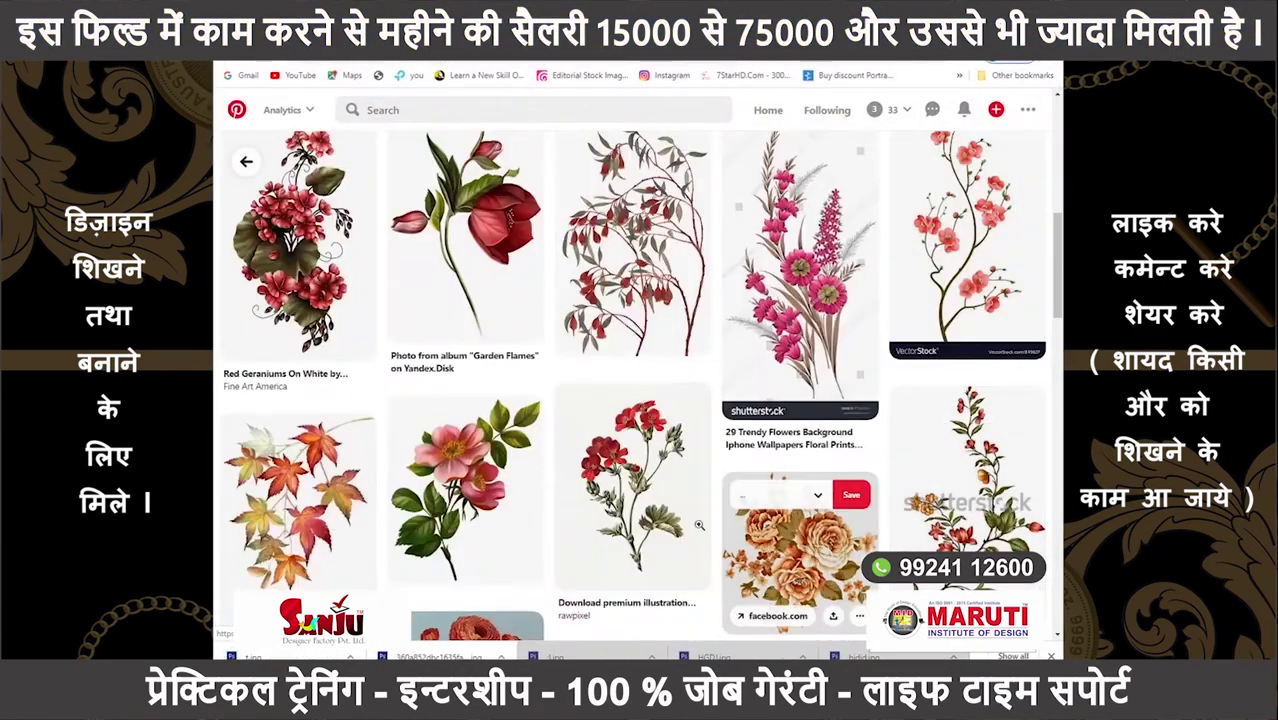
pyautogui.click(800, 540)
pyautogui.rightClick(494, 302)
pyautogui.click(548, 421)
pyautogui.press('Return')
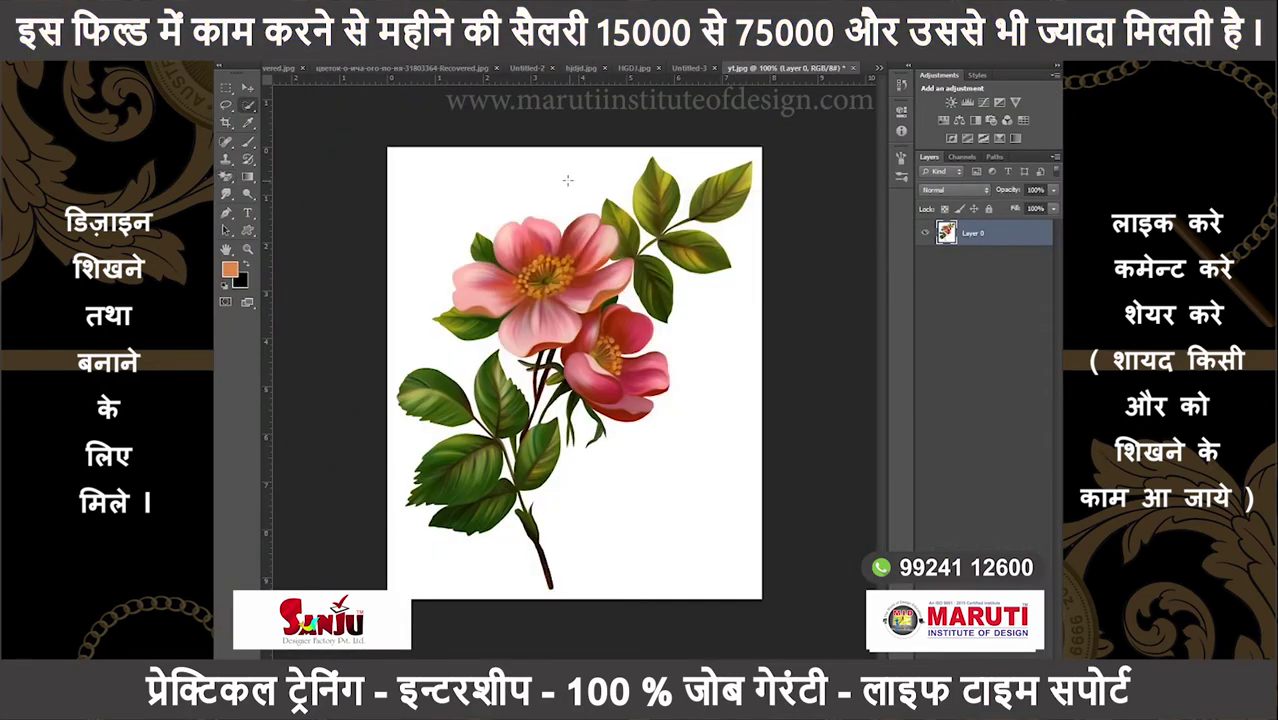
# - Delete the selected white background around the wild rose, then cancel Save As
pyautogui.rightClick(490, 170)
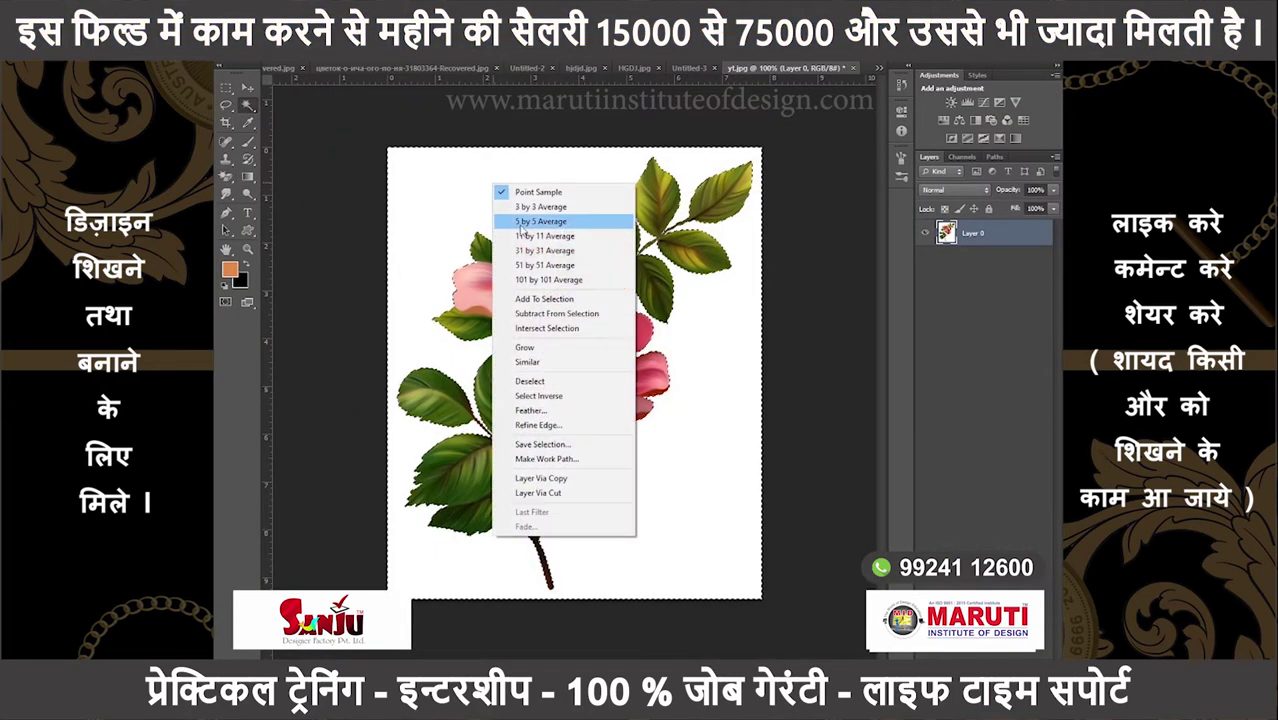
pyautogui.press('Delete')
pyautogui.hotkey('ctrl', 'shift', 's')
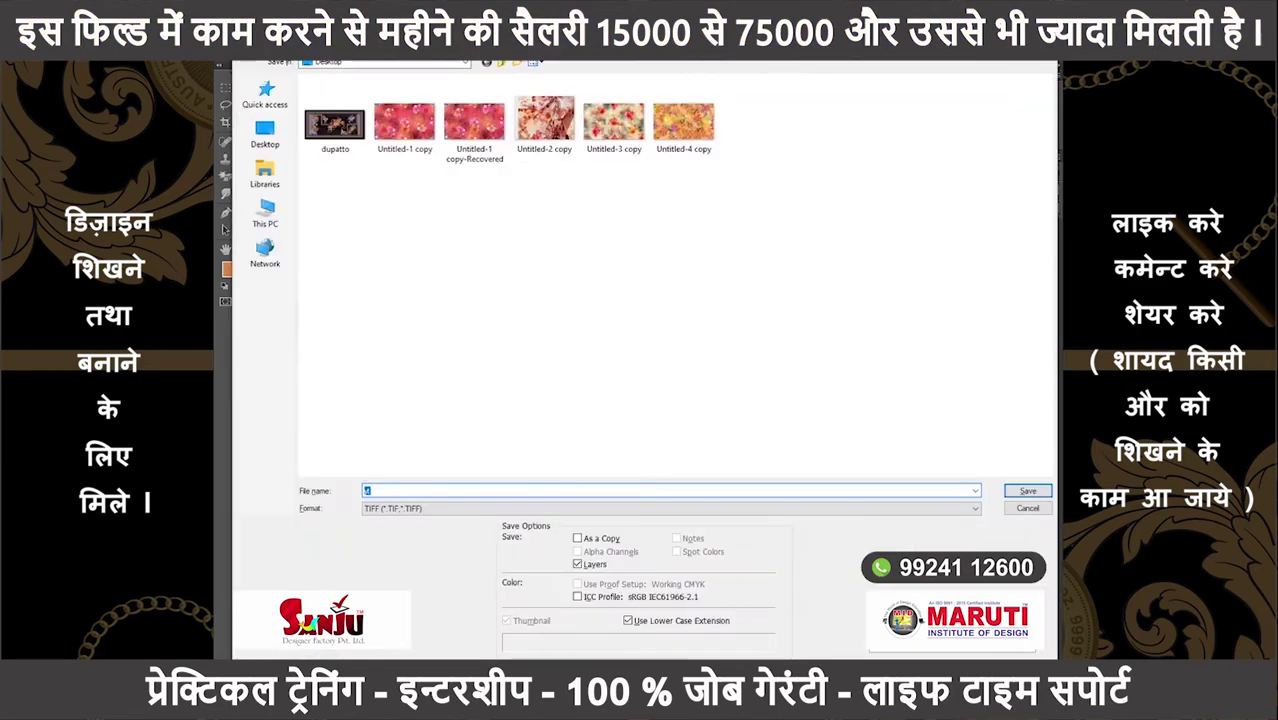
pyautogui.press('Escape')
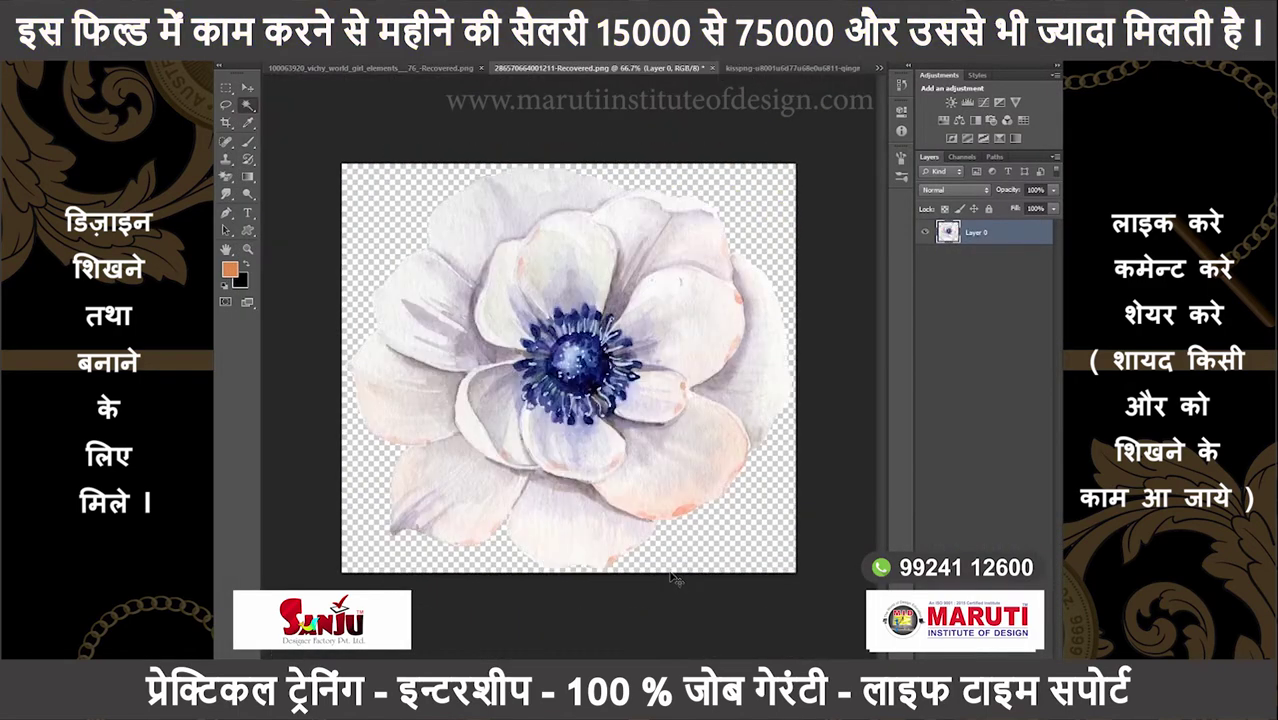
pyautogui.scroll(-1, 665, 508)
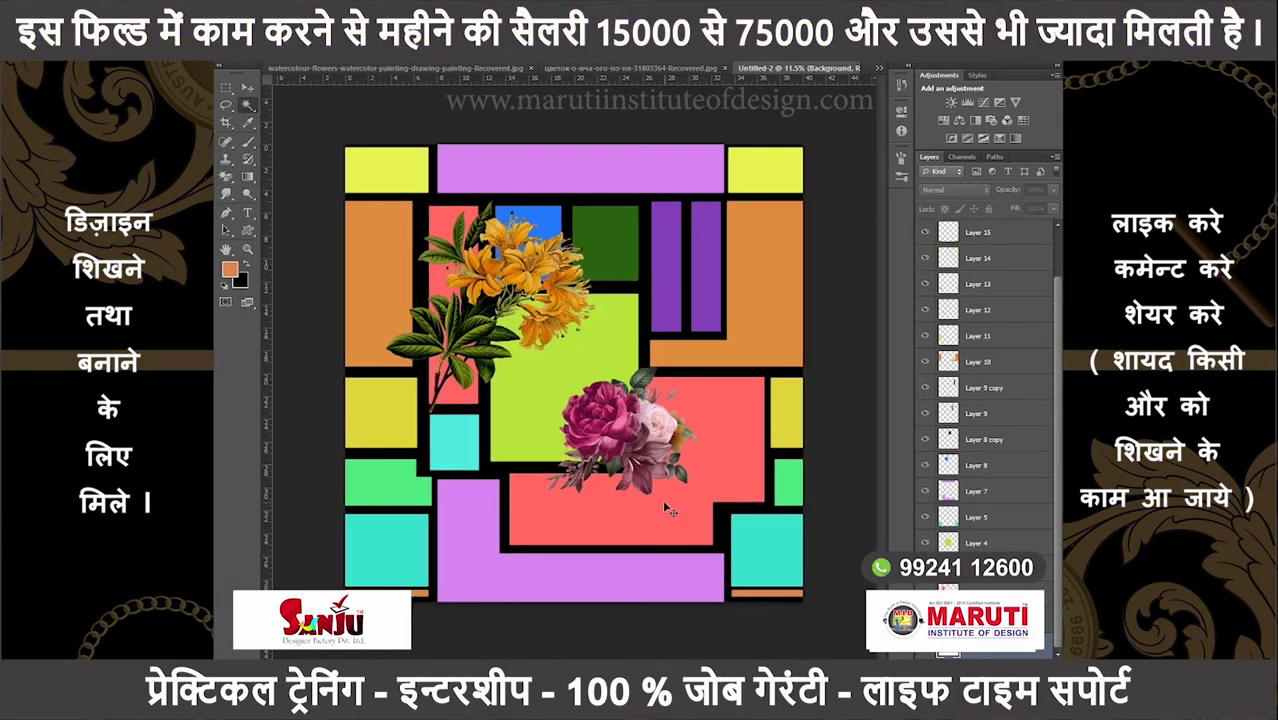
# - Enlarge the pink wild-rose spray and position it across the tile's top and bottom edges
pyautogui.moveTo(597, 349); pyautogui.dragTo(732, 250)
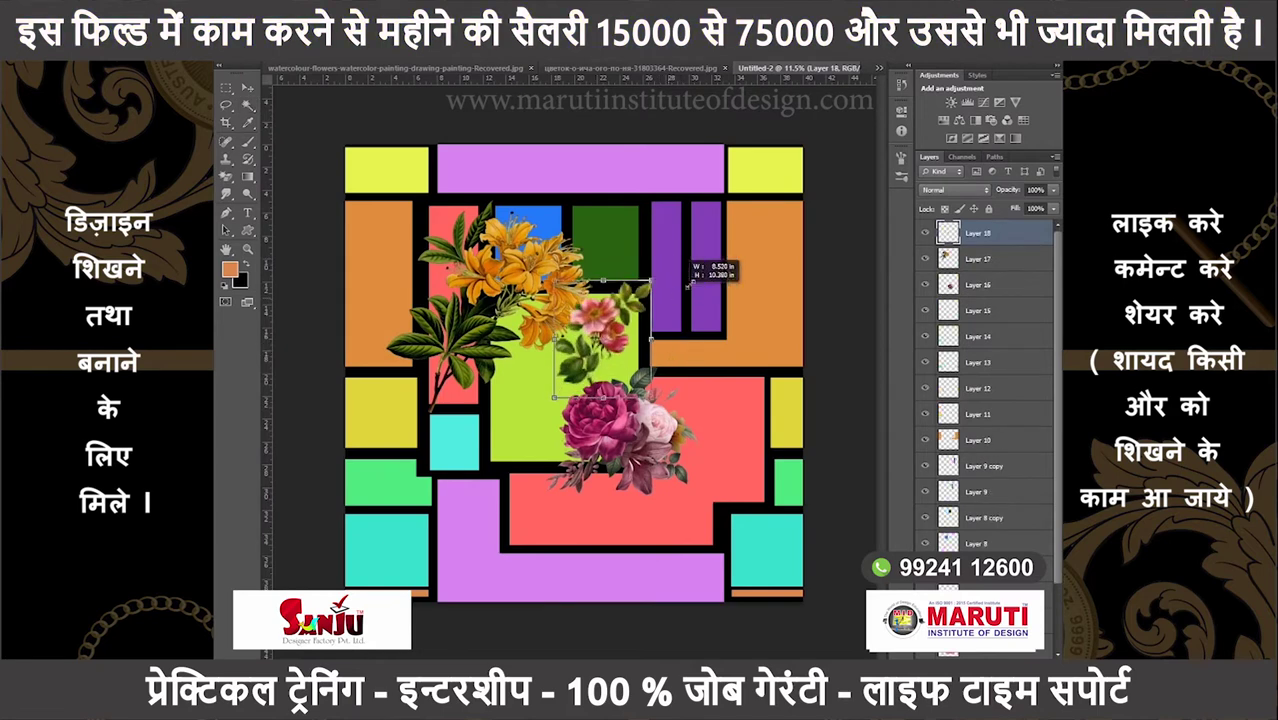
pyautogui.moveTo(678, 348); pyautogui.dragTo(773, 305)
pyautogui.moveTo(720, 270); pyautogui.dragTo(695, 180)
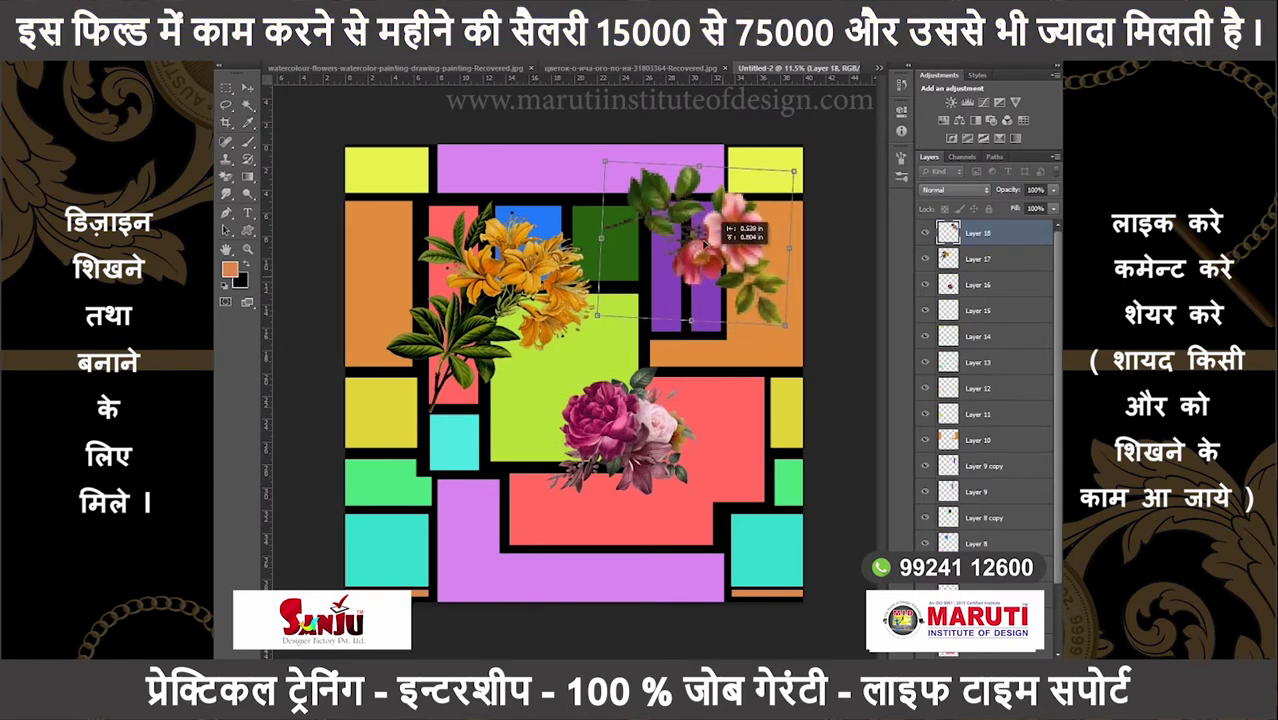
pyautogui.press('Return')
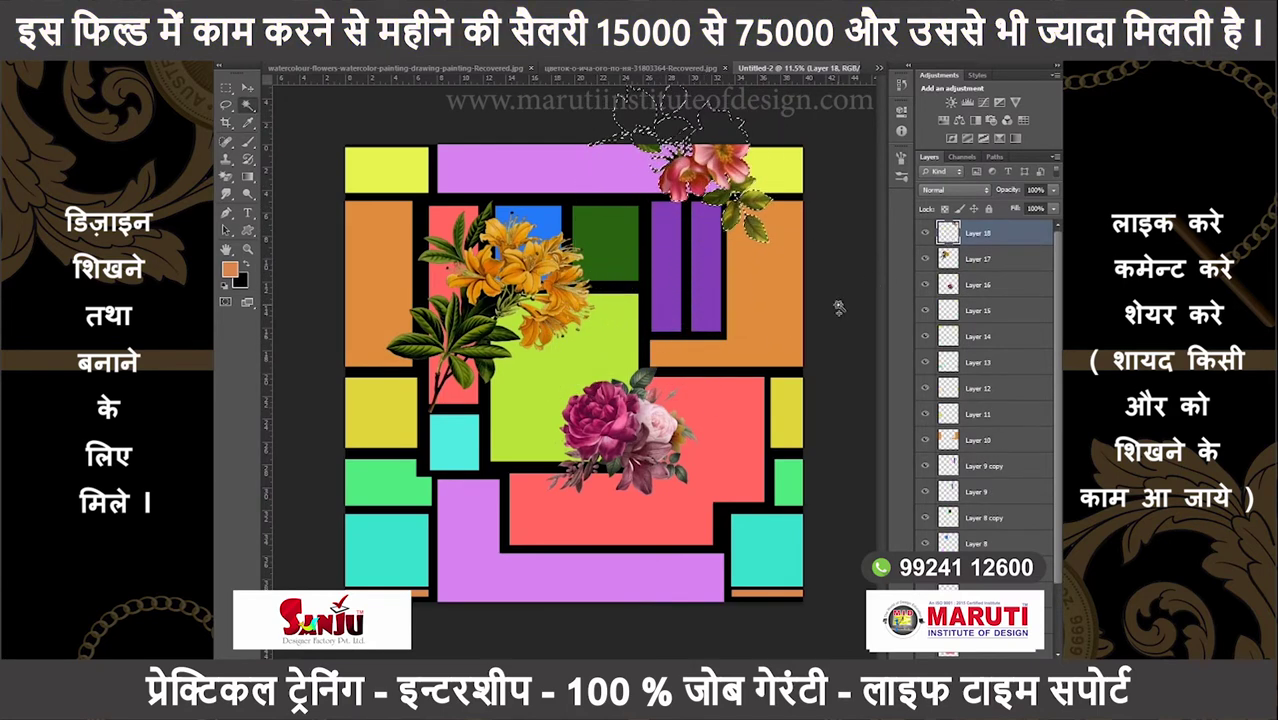
pyautogui.moveTo(724, 122); pyautogui.dragTo(724, 578)
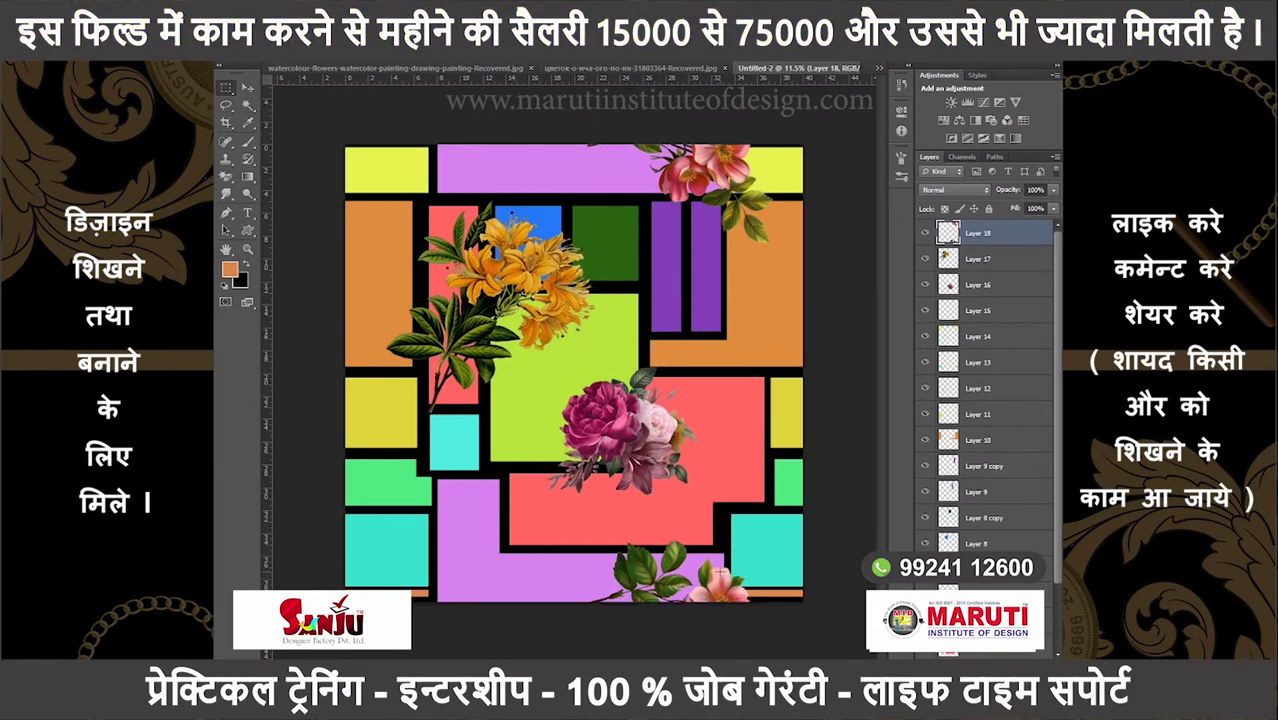
# - Rotate the orange lilies to point up-left and enlarge the pink rose bouquet
pyautogui.moveTo(596, 201); pyautogui.dragTo(489, 205)
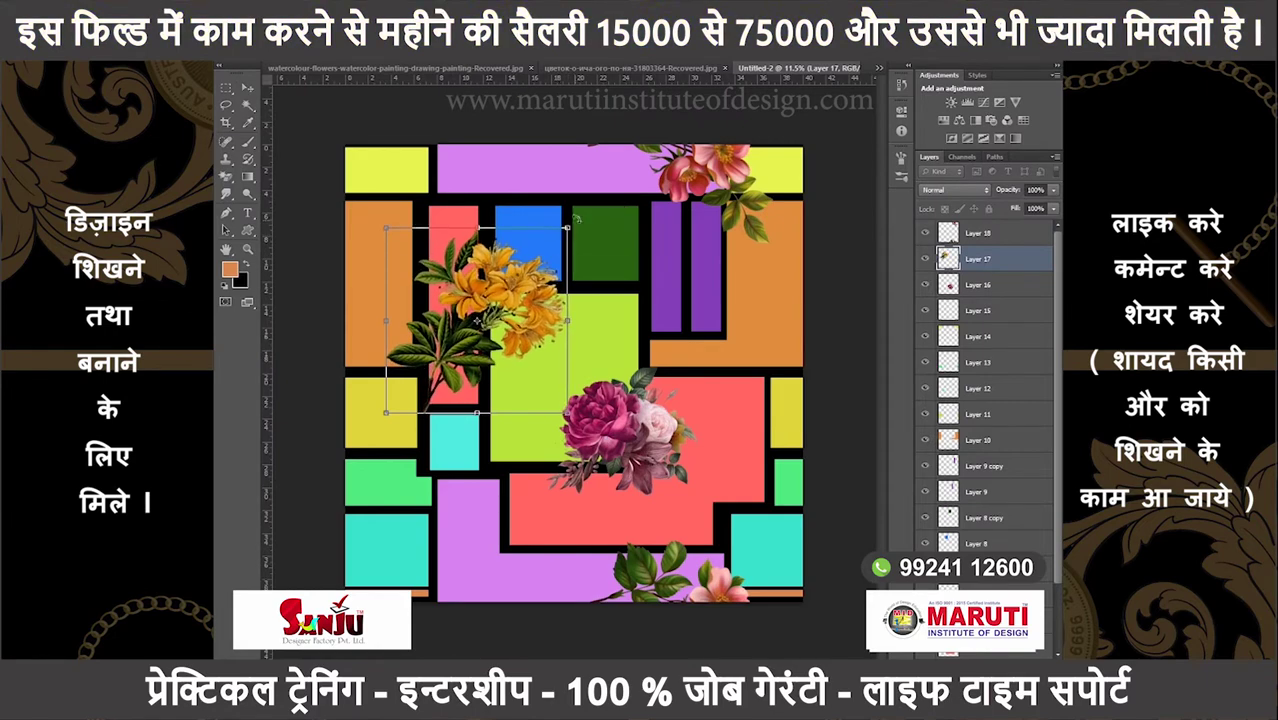
pyautogui.moveTo(475, 320); pyautogui.dragTo(469, 261)
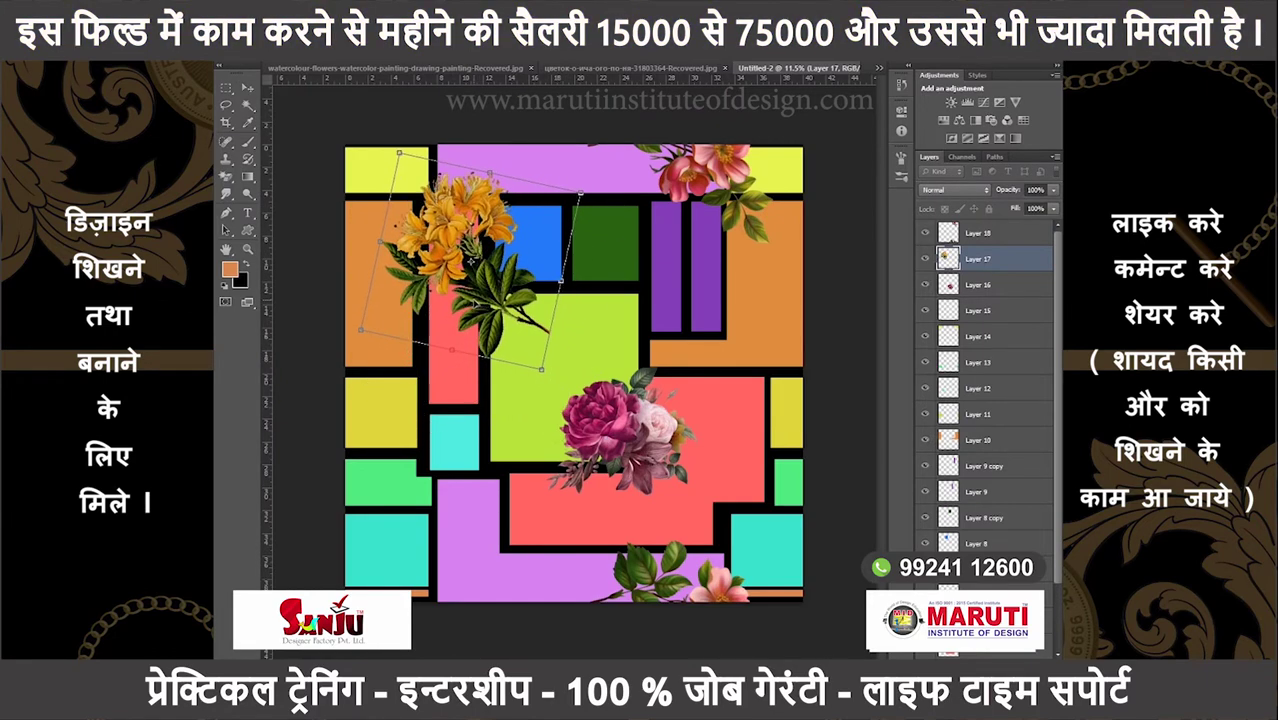
pyautogui.moveTo(575, 262); pyautogui.dragTo(456, 297)
pyautogui.press('Return')
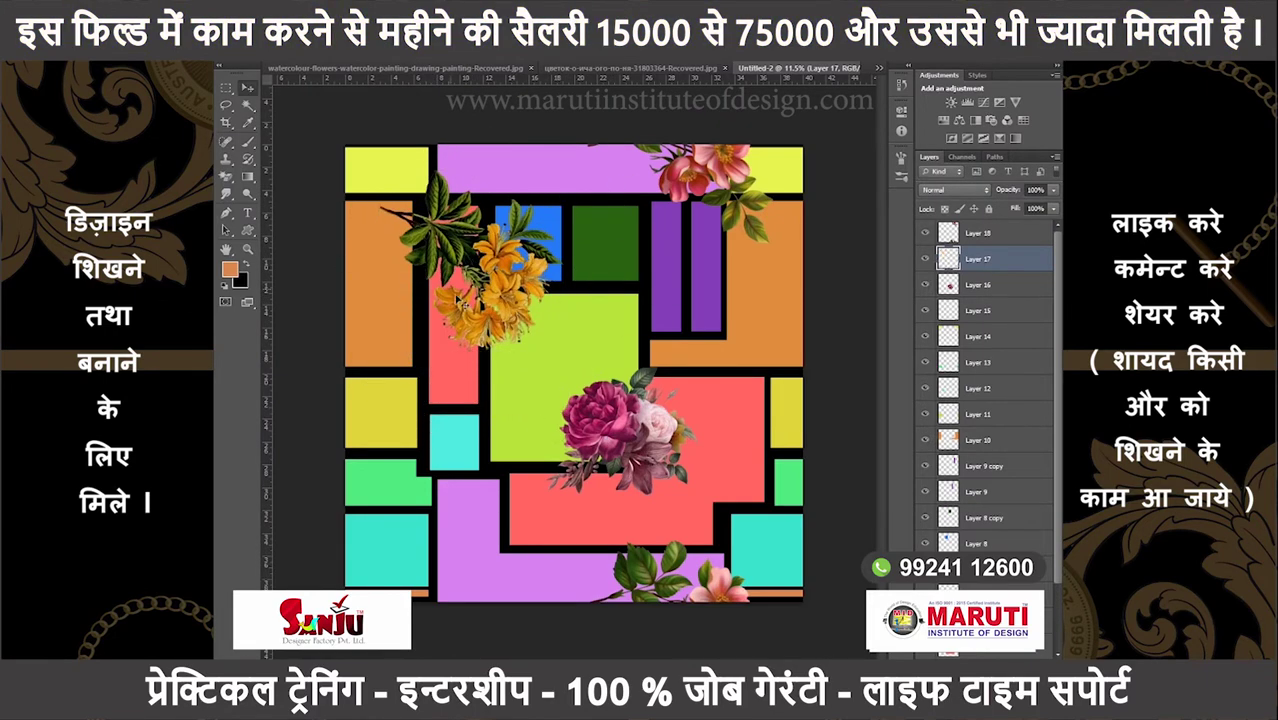
pyautogui.moveTo(657, 391); pyautogui.dragTo(676, 378)
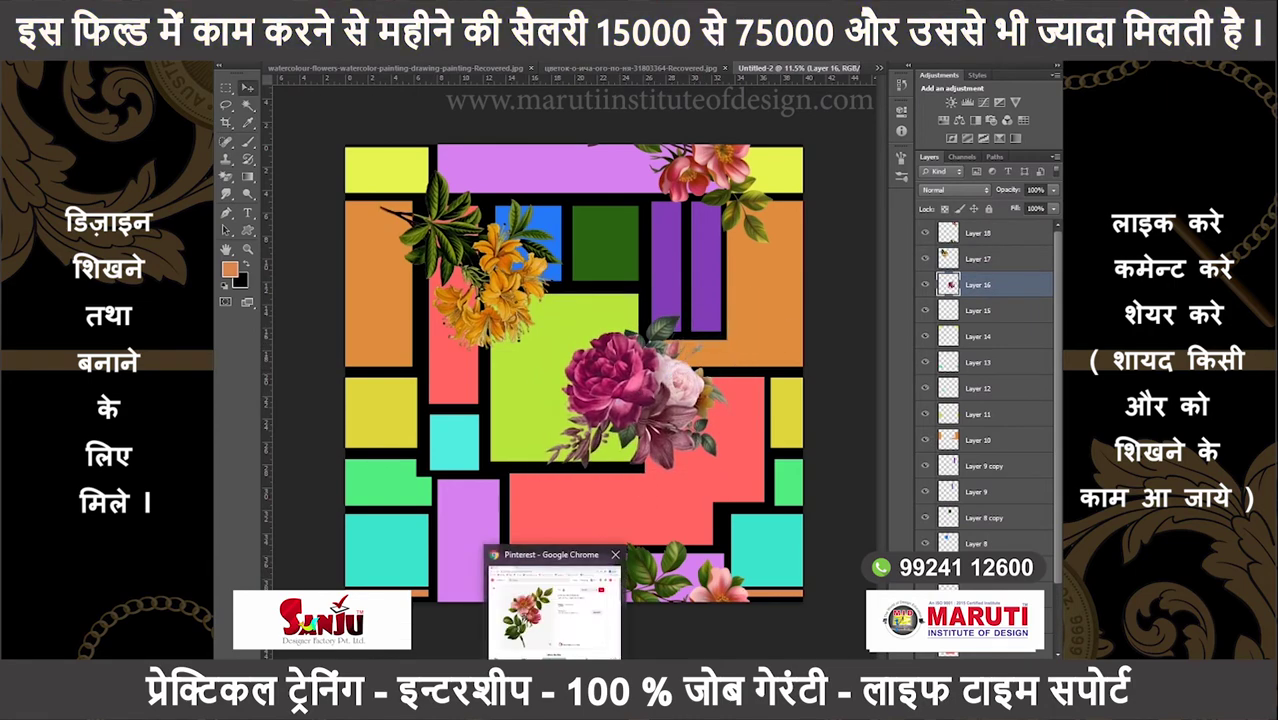
# - Copy the drooping red flower image from the Pinterest flower feed
pyautogui.moveTo(551, 600)
pyautogui.click(541, 620)
pyautogui.scroll(-2, 808, 516)
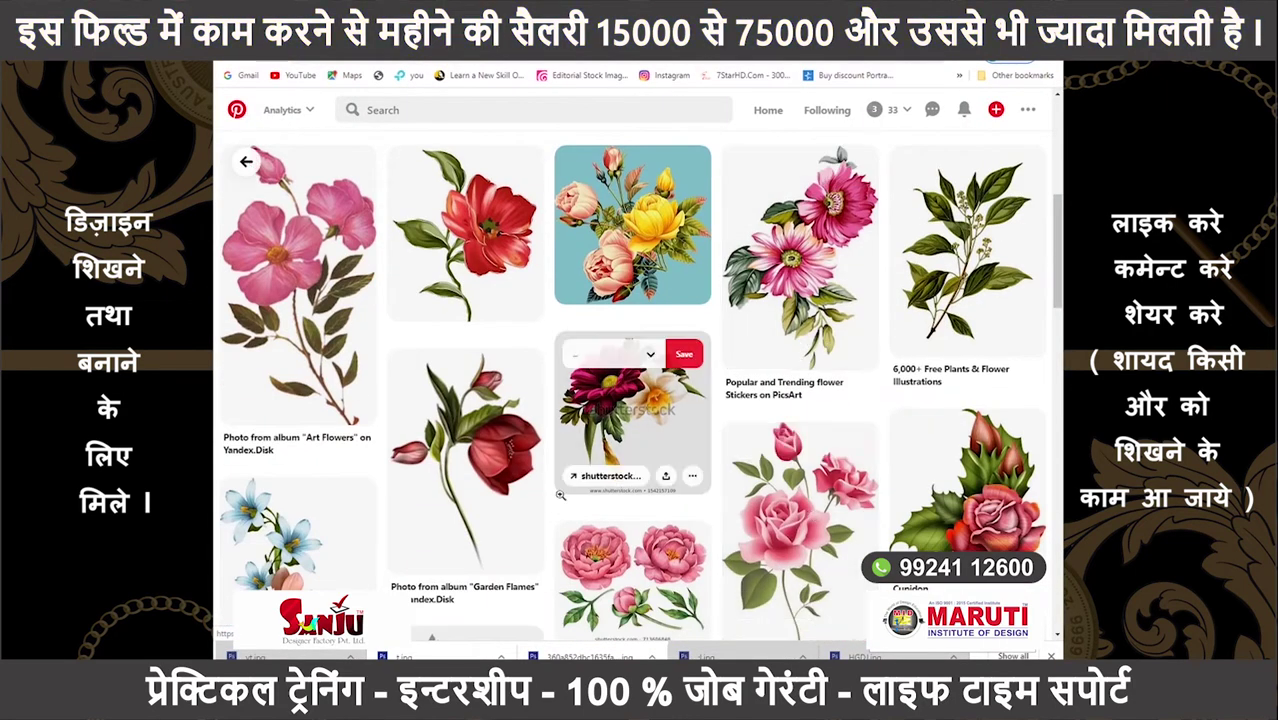
pyautogui.rightClick(1006, 277)
pyautogui.click(907, 408)
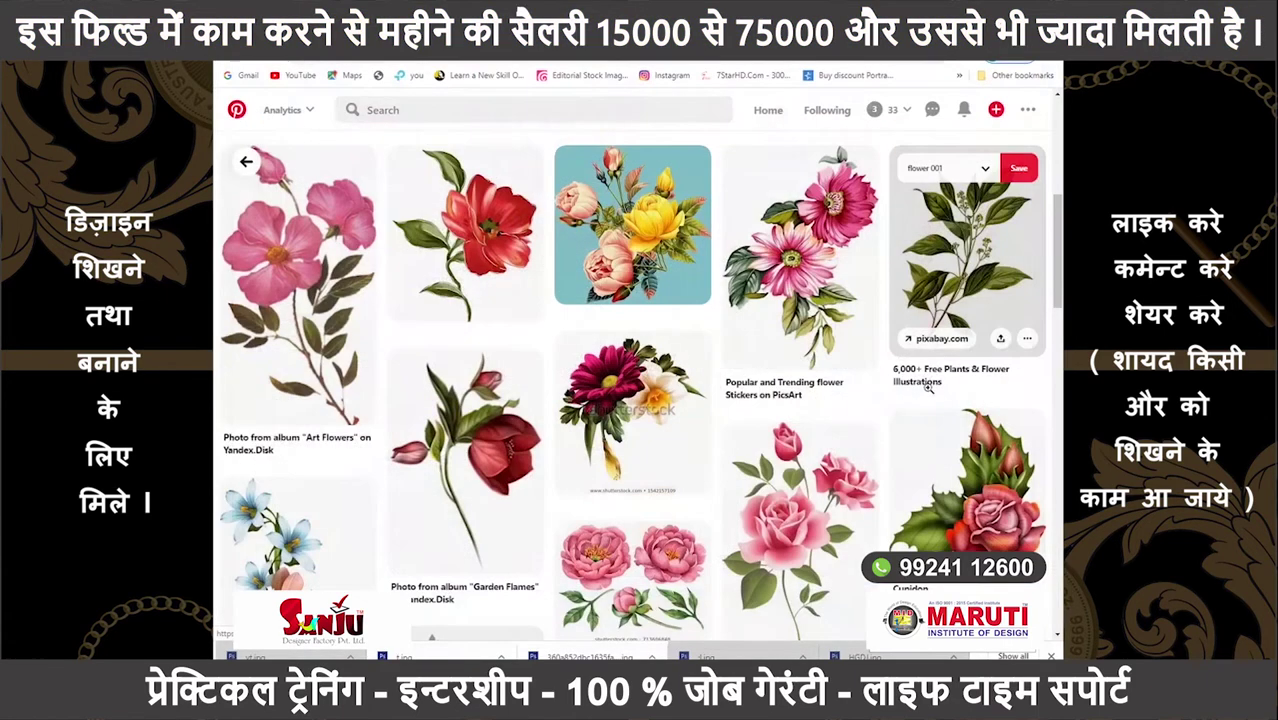
pyautogui.rightClick(499, 455)
pyautogui.click(530, 587)
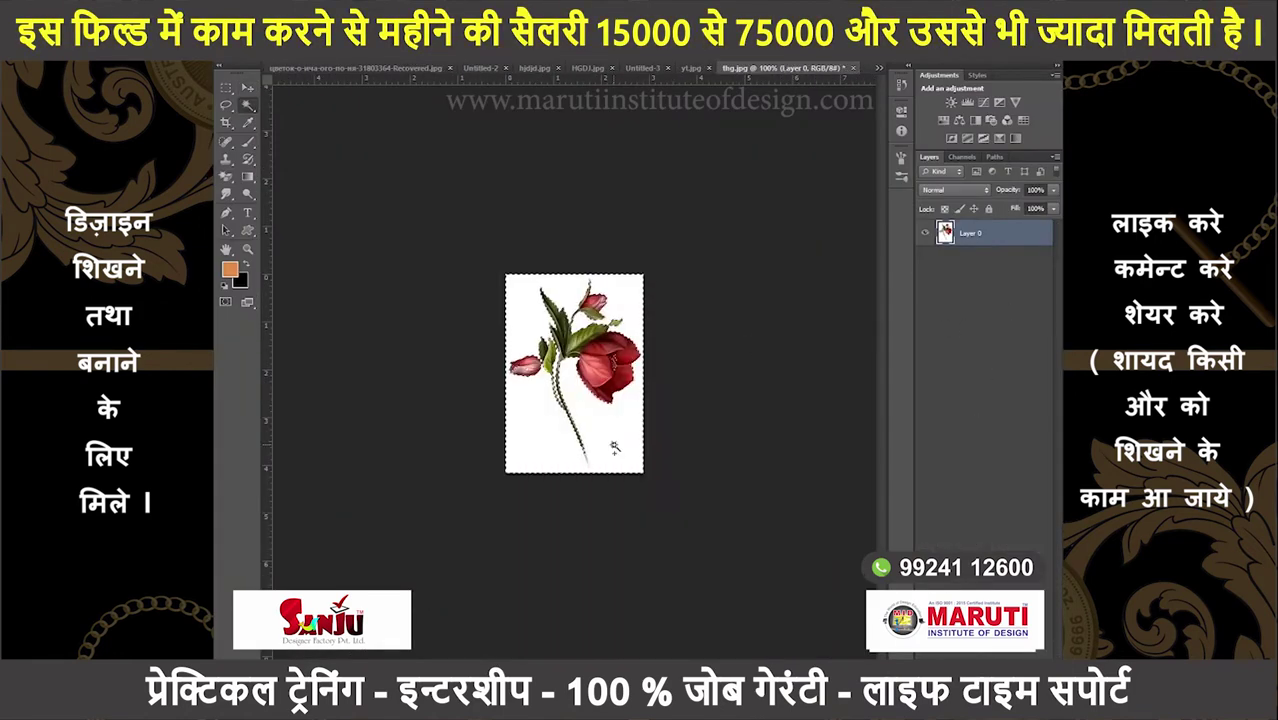
# - Delete the red flower's selected white background to transparency and deselect
pyautogui.hotkey('ctrl', '0')
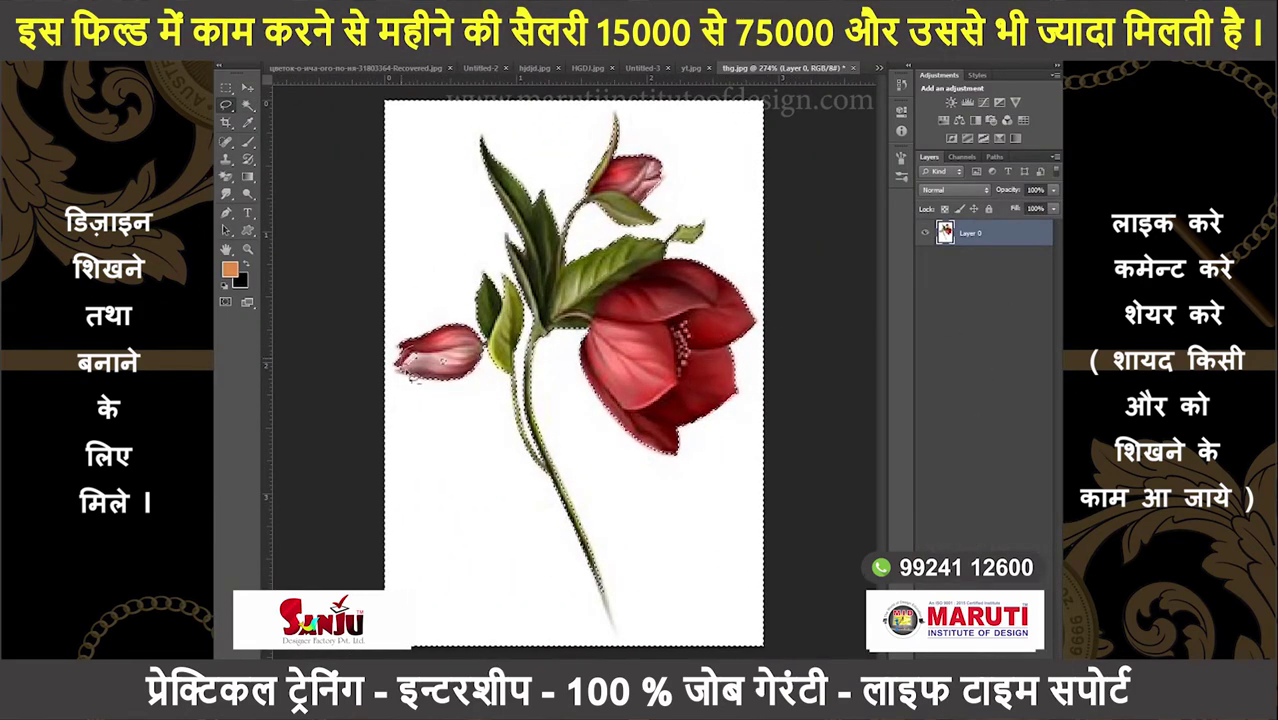
pyautogui.scroll(-2, 450, 360)
pyautogui.press('Delete')
pyautogui.hotkey('ctrl', 'd')
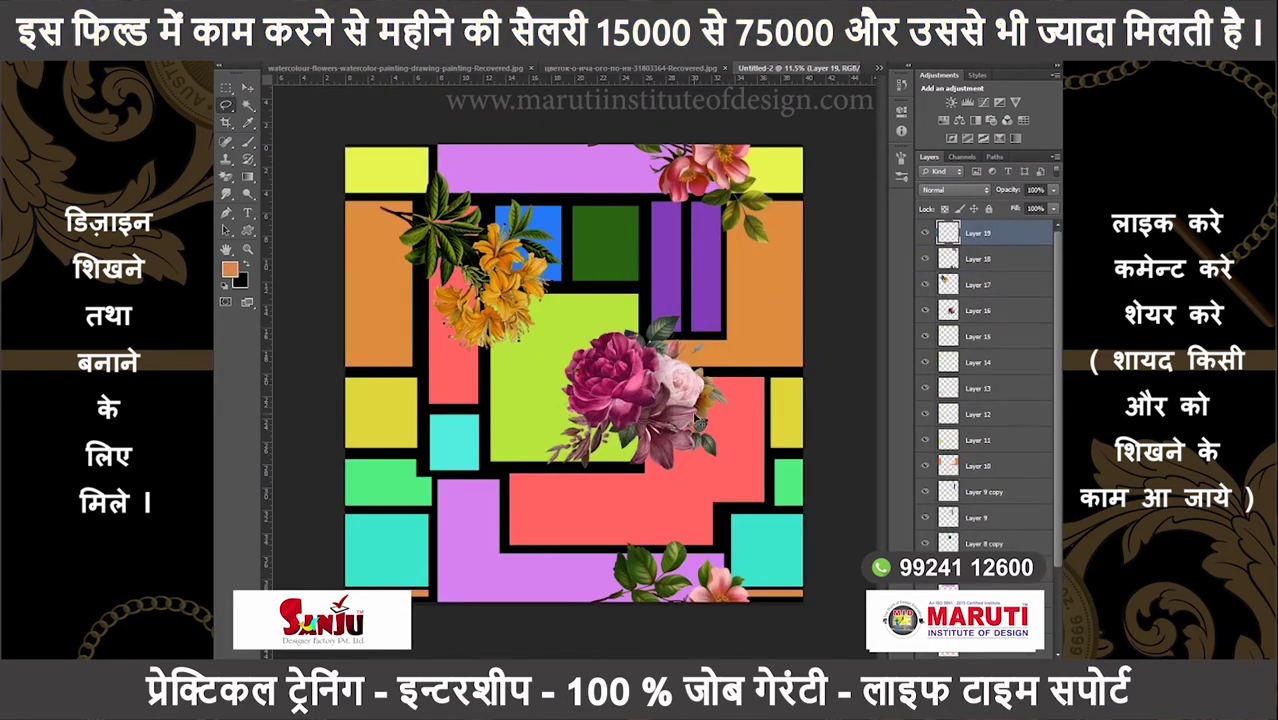
# - Move the red flower onto the left edge, flip it horizontally and tilt it
pyautogui.moveTo(575, 372)
pyautogui.mouseDown()
pyautogui.moveTo(630, 480)
pyautogui.moveTo(352, 526)
pyautogui.mouseUp()
pyautogui.moveTo(468, 413); pyautogui.dragTo(490, 505)
pyautogui.rightClick(490, 505)
pyautogui.click(505, 494)
pyautogui.moveTo(472, 437); pyautogui.dragTo(396, 506)
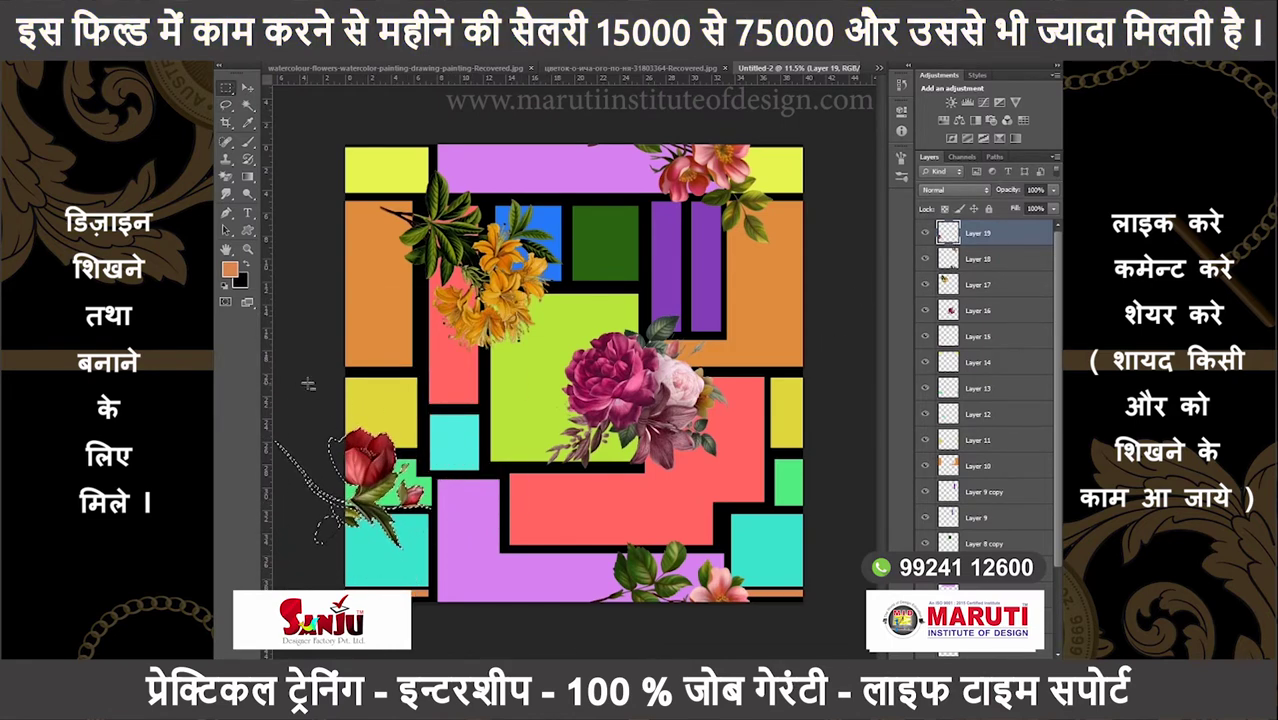
# - Place a copy of the red flower on the right edge and zoom to check it
pyautogui.moveTo(311, 516); pyautogui.dragTo(762, 516)
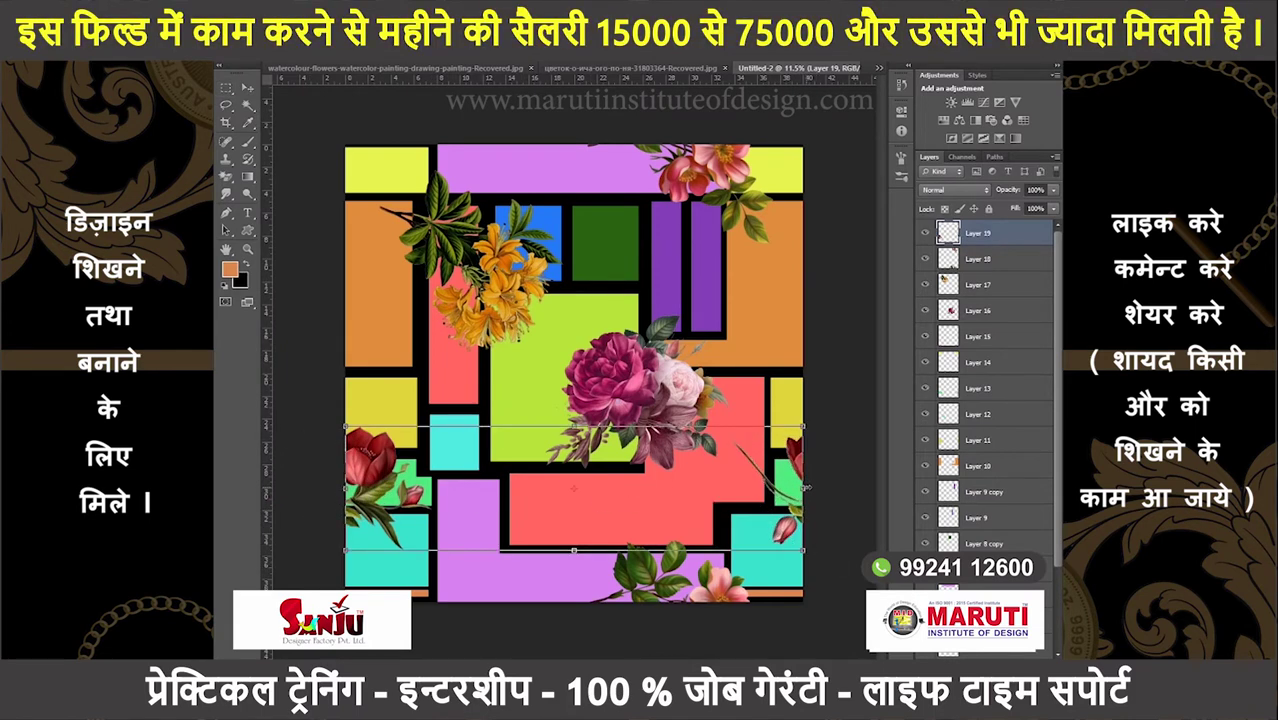
pyautogui.scroll(15, 806, 486)
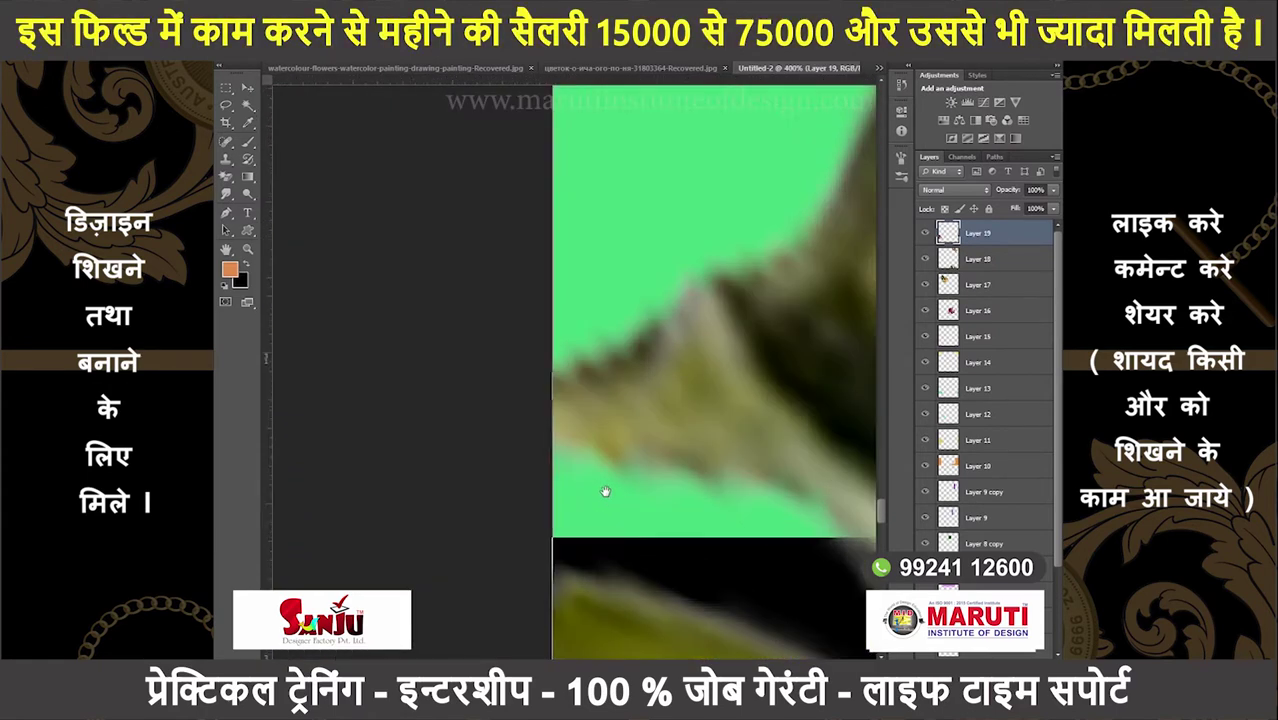
pyautogui.scroll(-3, 603, 491)
pyautogui.scroll(-4, 595, 490)
pyautogui.scroll(-4, 580, 489)
pyautogui.scroll(-3, 565, 488)
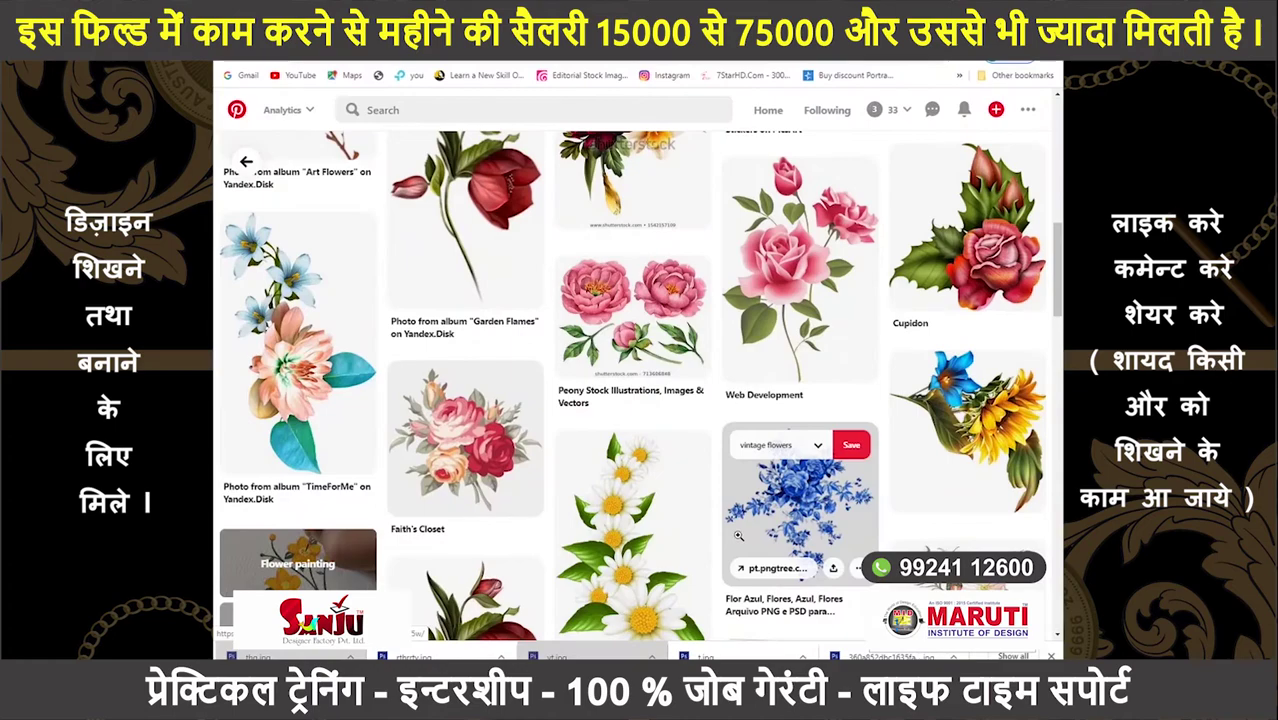
# - Scroll the Pinterest feed, briefly viewing the pink wild rose pin before returning
pyautogui.scroll(-3, 797, 525)
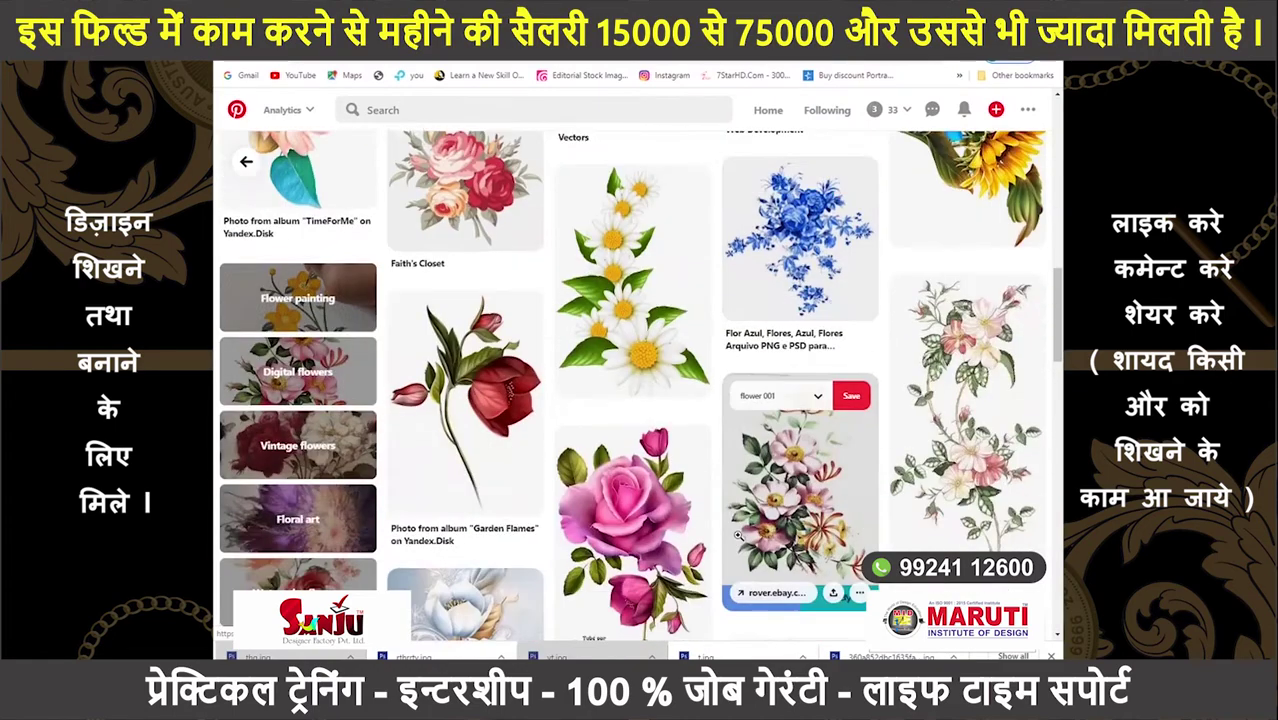
pyautogui.scroll(-3, 797, 525)
pyautogui.scroll(-3, 798, 532)
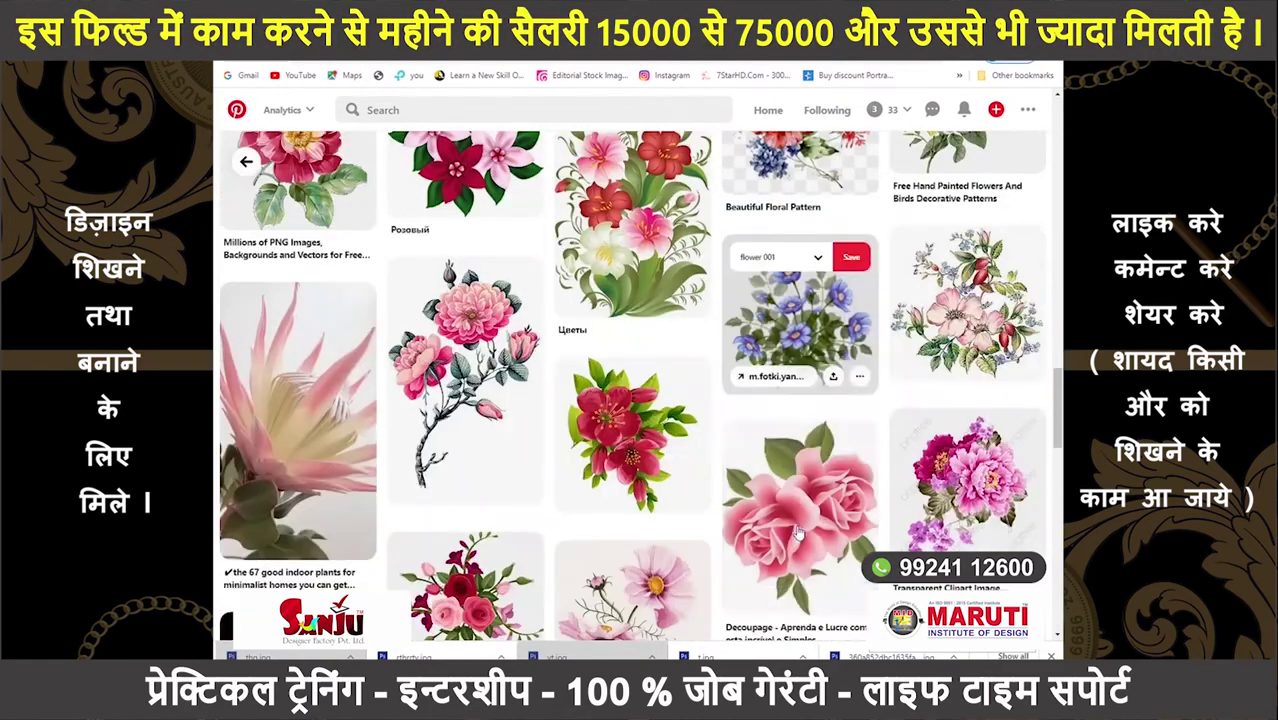
pyautogui.scroll(-3, 798, 527)
pyautogui.scroll(-4, 798, 527)
pyautogui.scroll(-4, 798, 527)
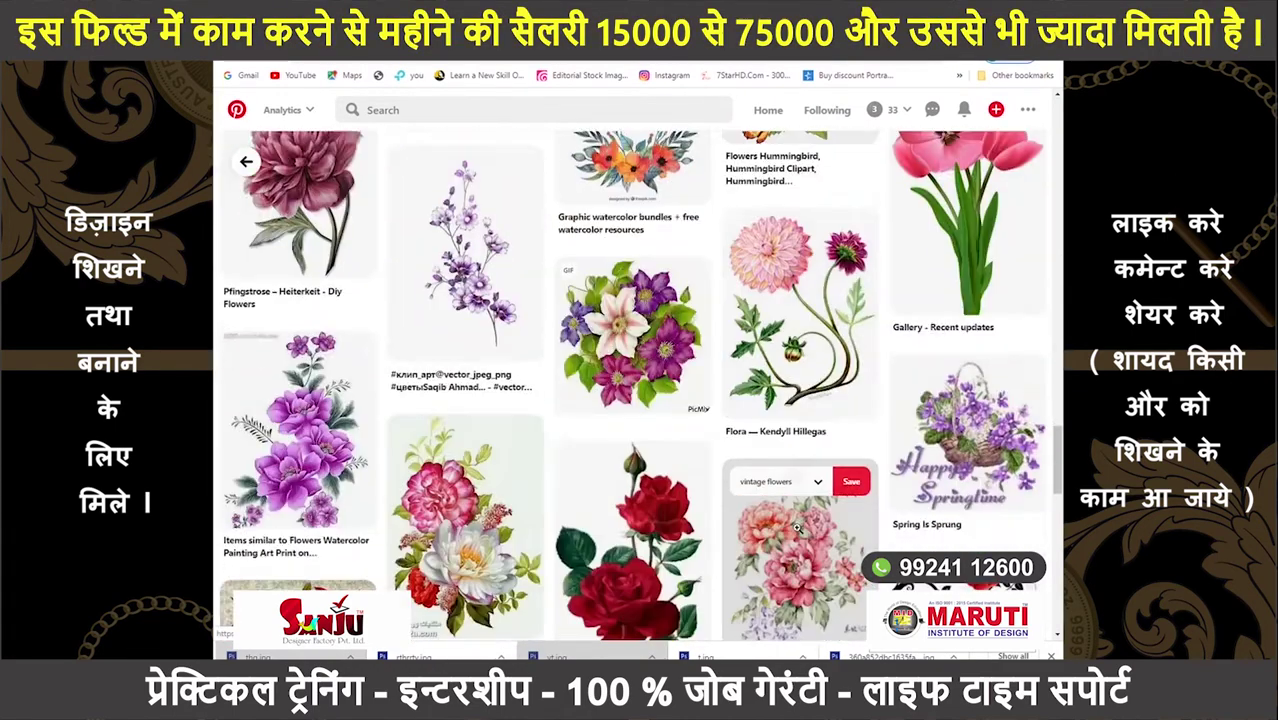
pyautogui.scroll(-4, 798, 527)
pyautogui.scroll(-5, 797, 530)
pyautogui.scroll(-3, 797, 530)
pyautogui.scroll(-4, 797, 530)
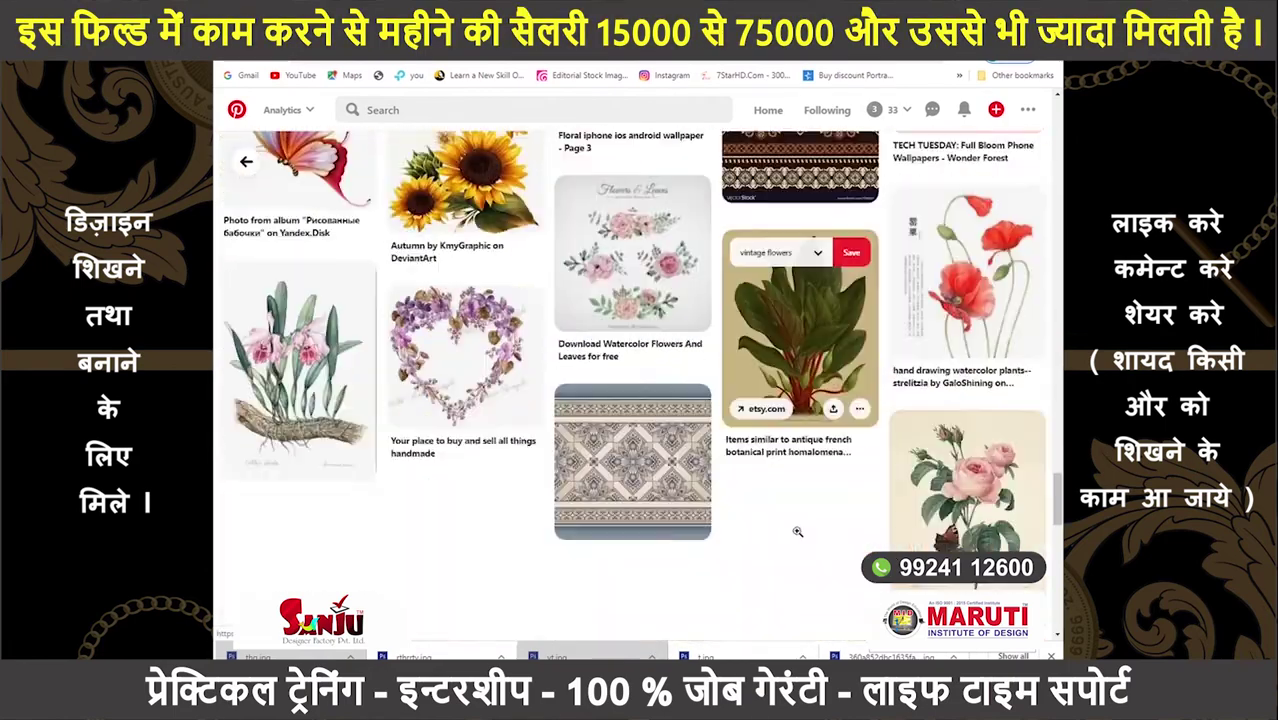
pyautogui.scroll(-3, 797, 530)
pyautogui.scroll(-5, 797, 532)
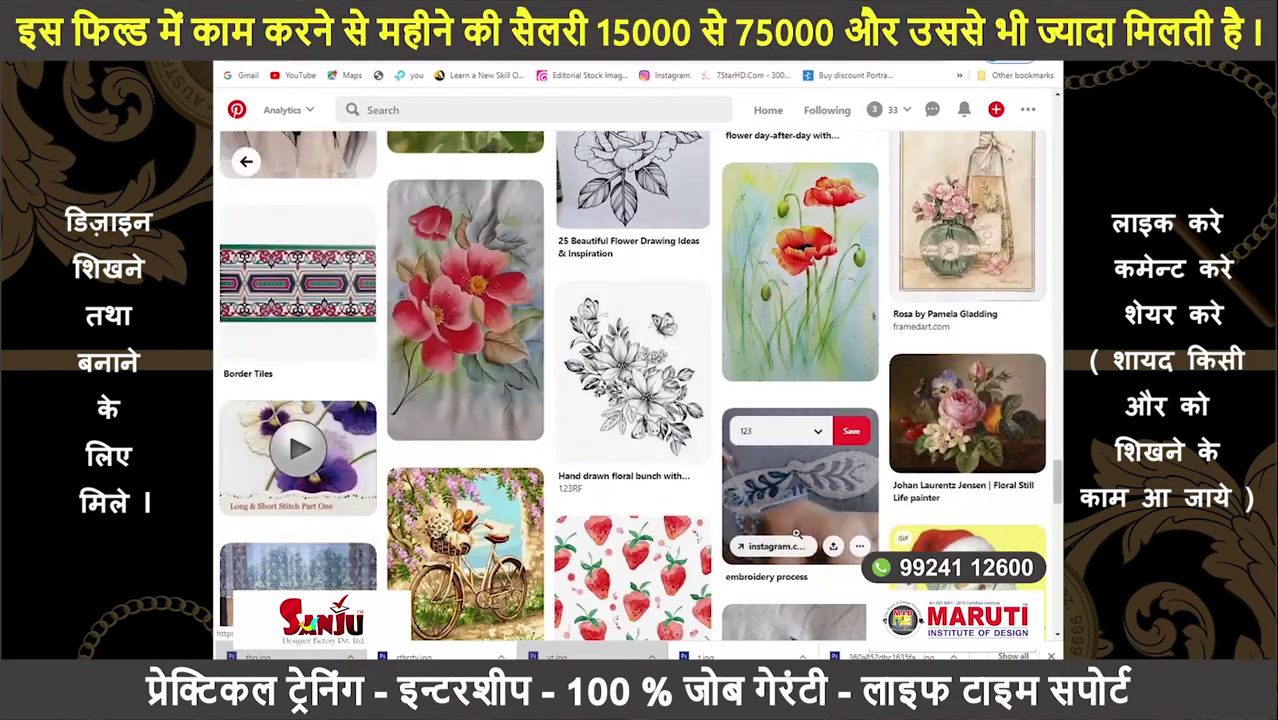
pyautogui.scroll(-3, 797, 532)
pyautogui.scroll(-3, 796, 535)
pyautogui.scroll(-2, 794, 539)
pyautogui.scroll(-3, 794, 539)
pyautogui.scroll(-3, 790, 539)
pyautogui.scroll(-3, 740, 538)
pyautogui.scroll(-3, 685, 538)
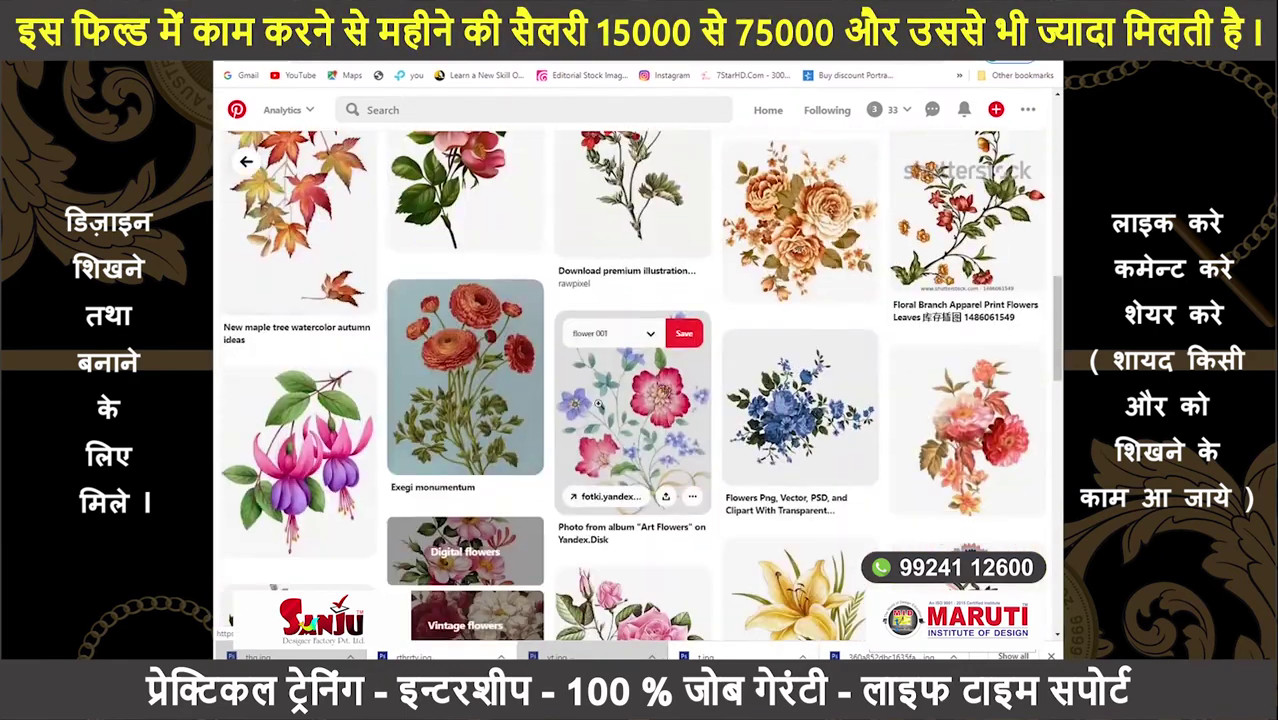
pyautogui.click(708, 492)
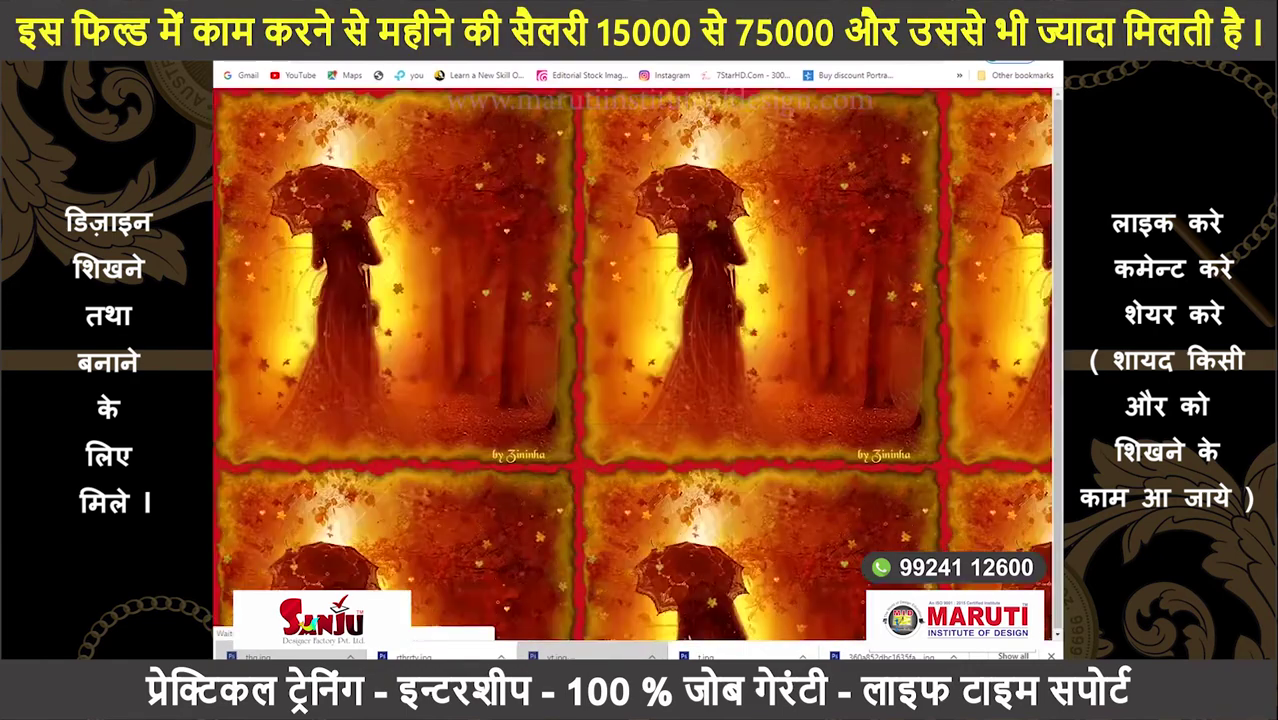
pyautogui.hotkey('alt', 'Left')
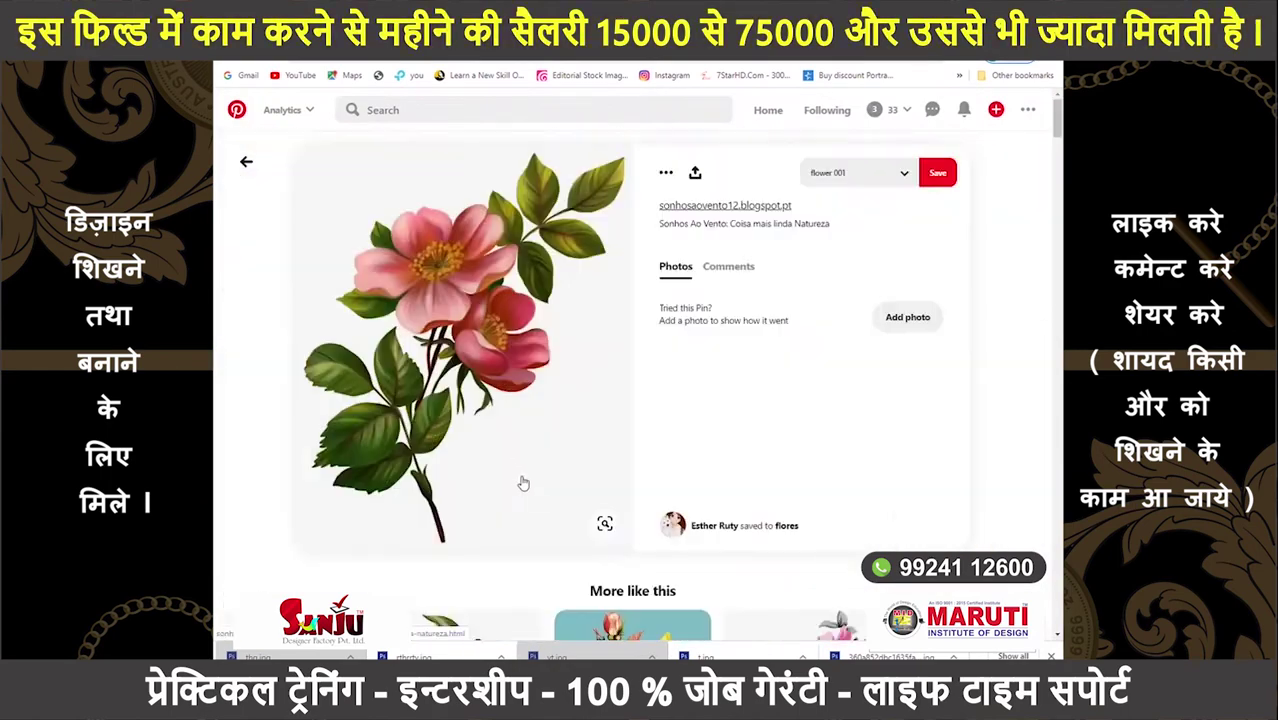
# - Scroll further down and open the Community wall photos pin
pyautogui.scroll(-3, 575, 520)
pyautogui.scroll(-3, 575, 520)
pyautogui.scroll(-3, 575, 523)
pyautogui.scroll(-3, 575, 523)
pyautogui.scroll(-3, 575, 525)
pyautogui.scroll(-3, 575, 528)
pyautogui.scroll(-3, 575, 531)
pyautogui.scroll(-3, 575, 530)
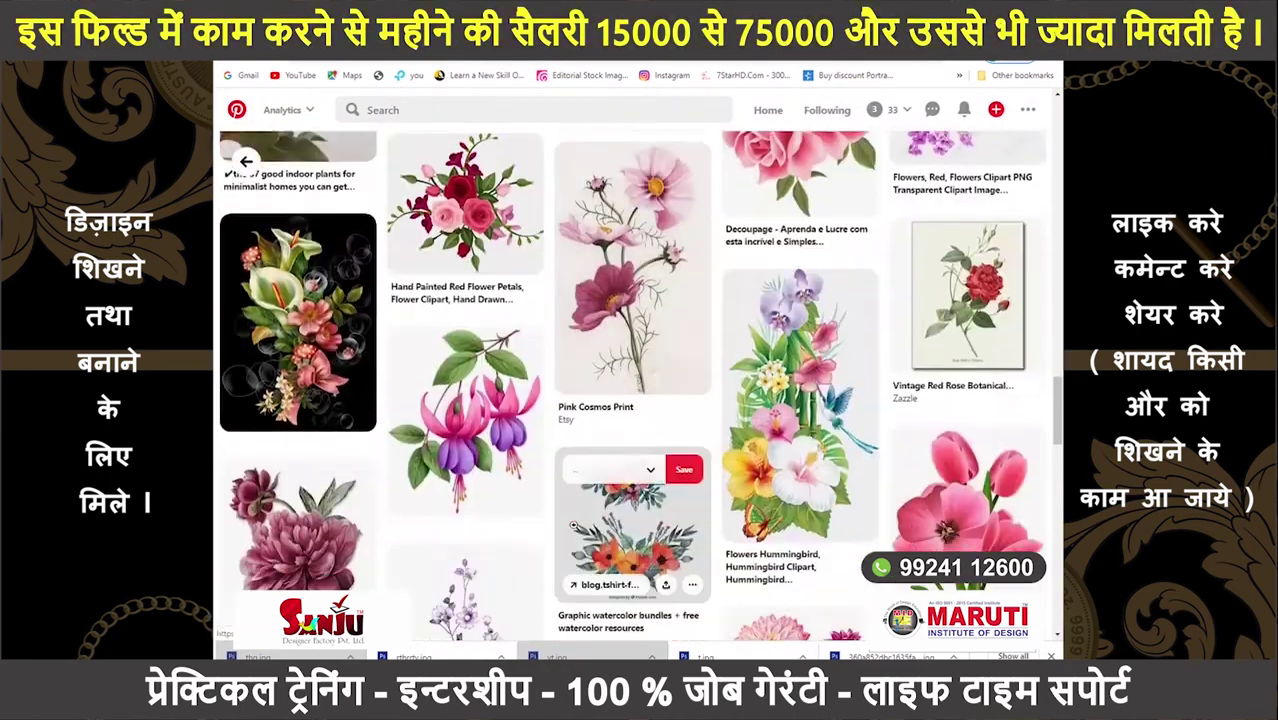
pyautogui.scroll(-3, 574, 530)
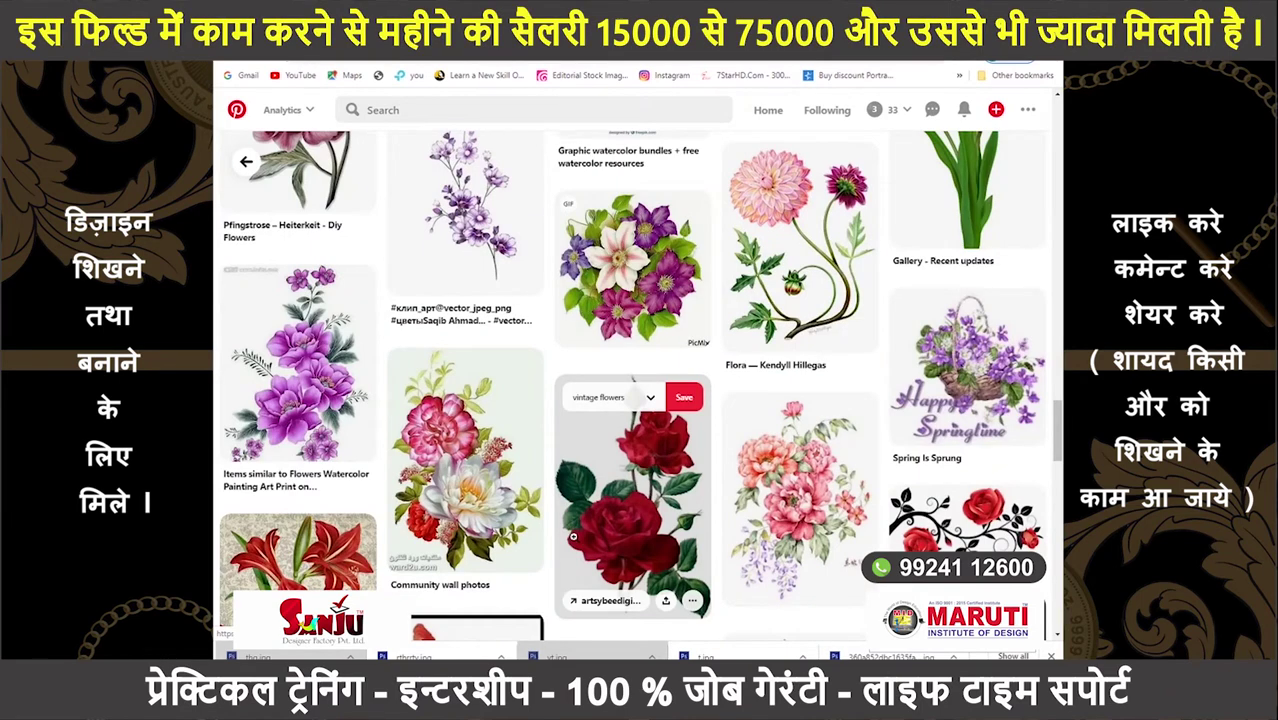
pyautogui.click(530, 540)
pyautogui.scroll(-3, 640, 500)
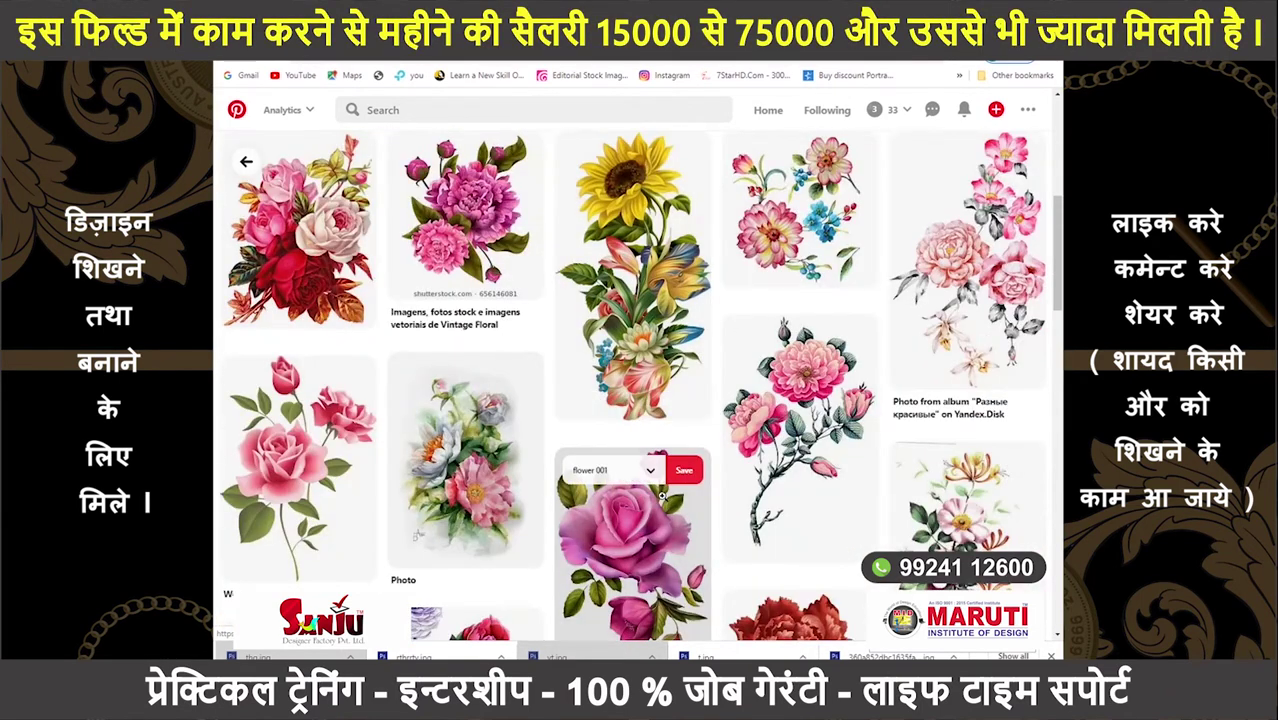
pyautogui.scroll(1, 663, 502)
pyautogui.scroll(-3, 663, 502)
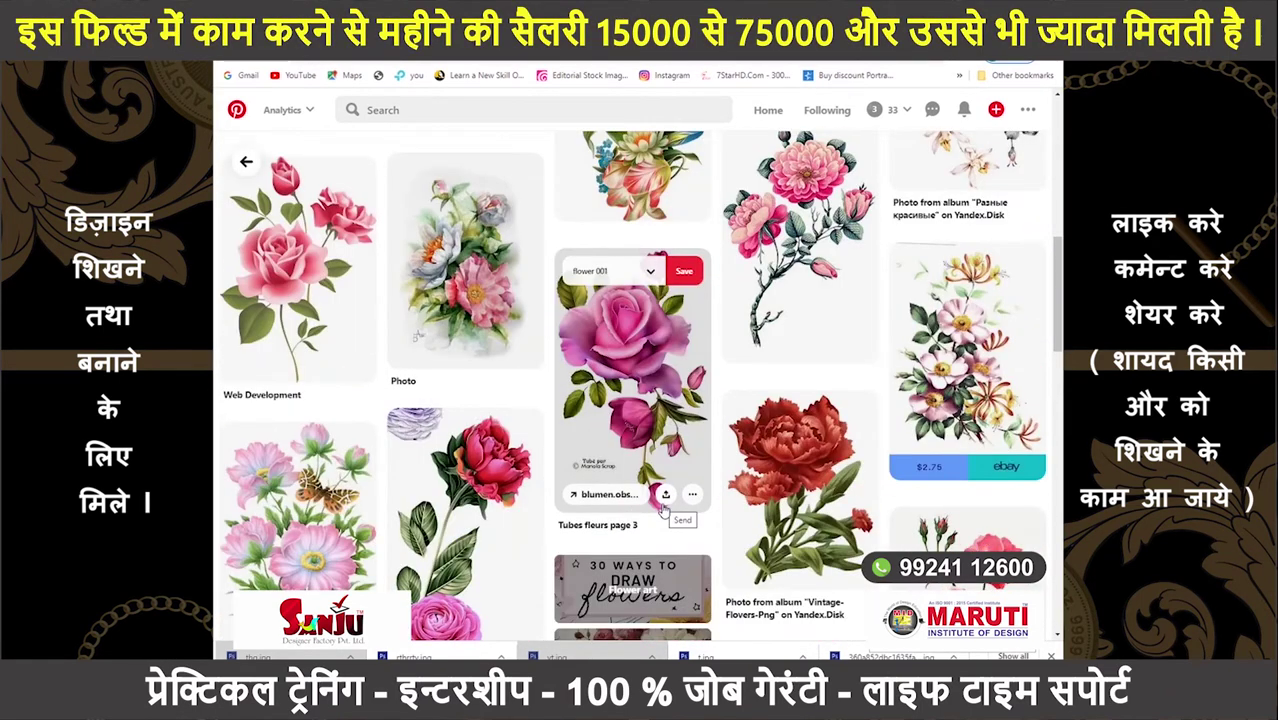
# - Download the red carnation image from its pin and unlock its Background layer
pyautogui.click(745, 470)
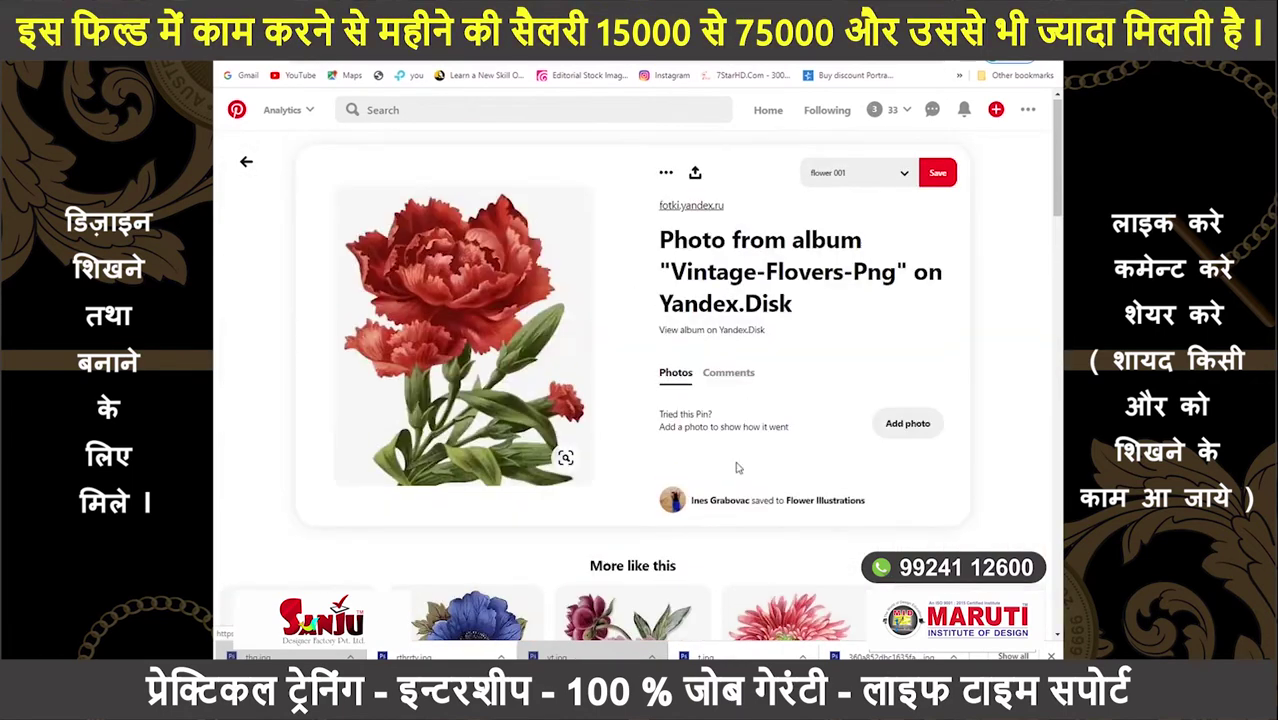
pyautogui.rightClick(492, 272)
pyautogui.click(531, 393)
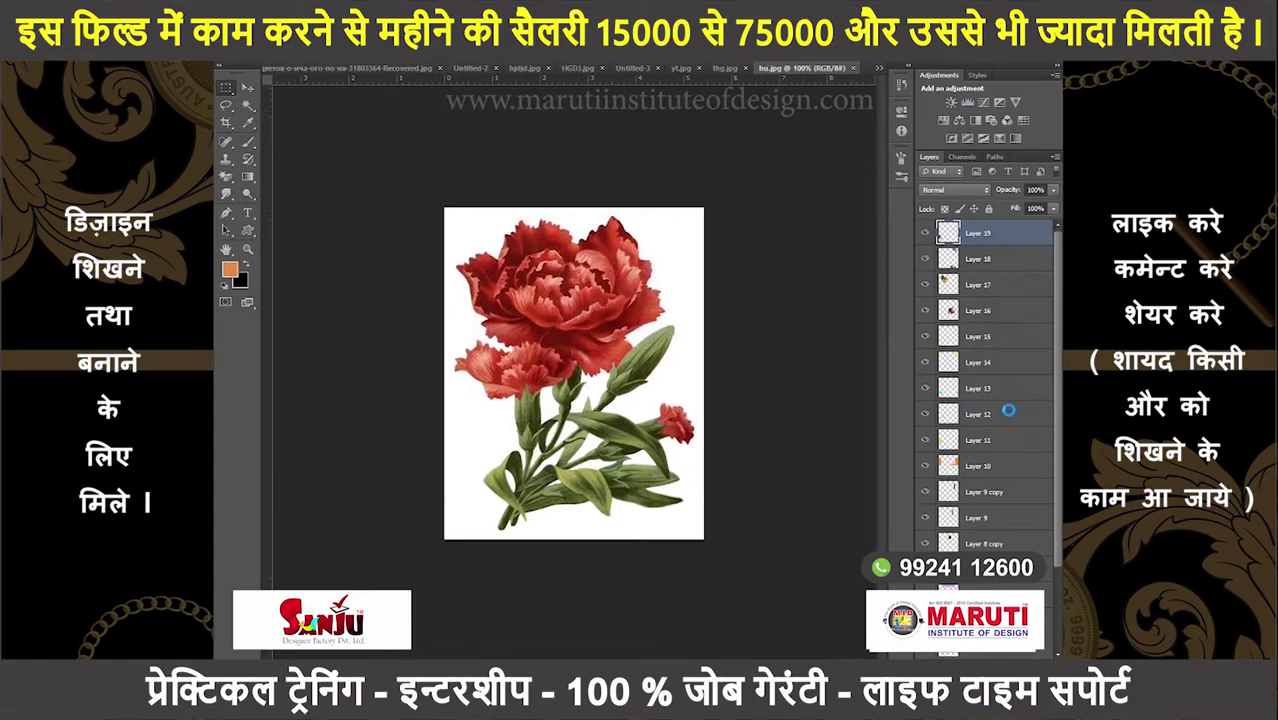
pyautogui.doubleClick(1001, 240)
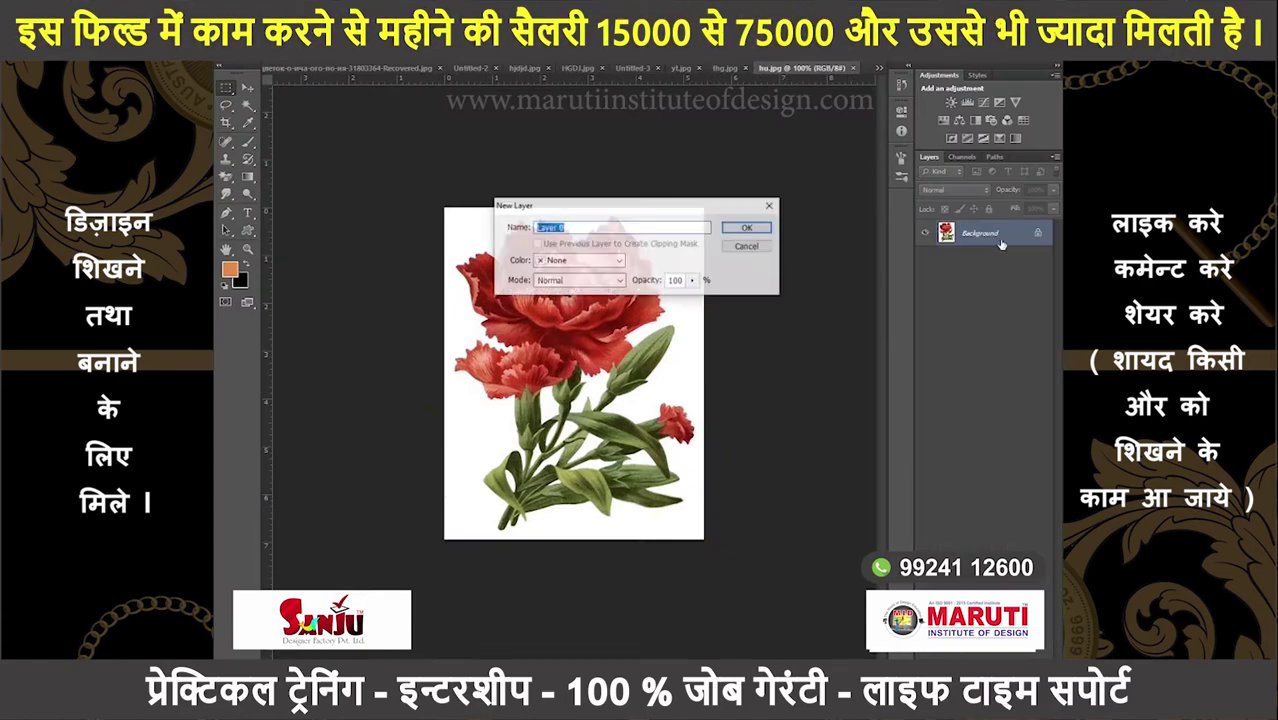
# - Convert the Background to Layer 0 and delete the white around the carnation
pyautogui.press('Return')
pyautogui.rightClick(712, 308)
pyautogui.click(740, 480)
pyautogui.press('Delete')
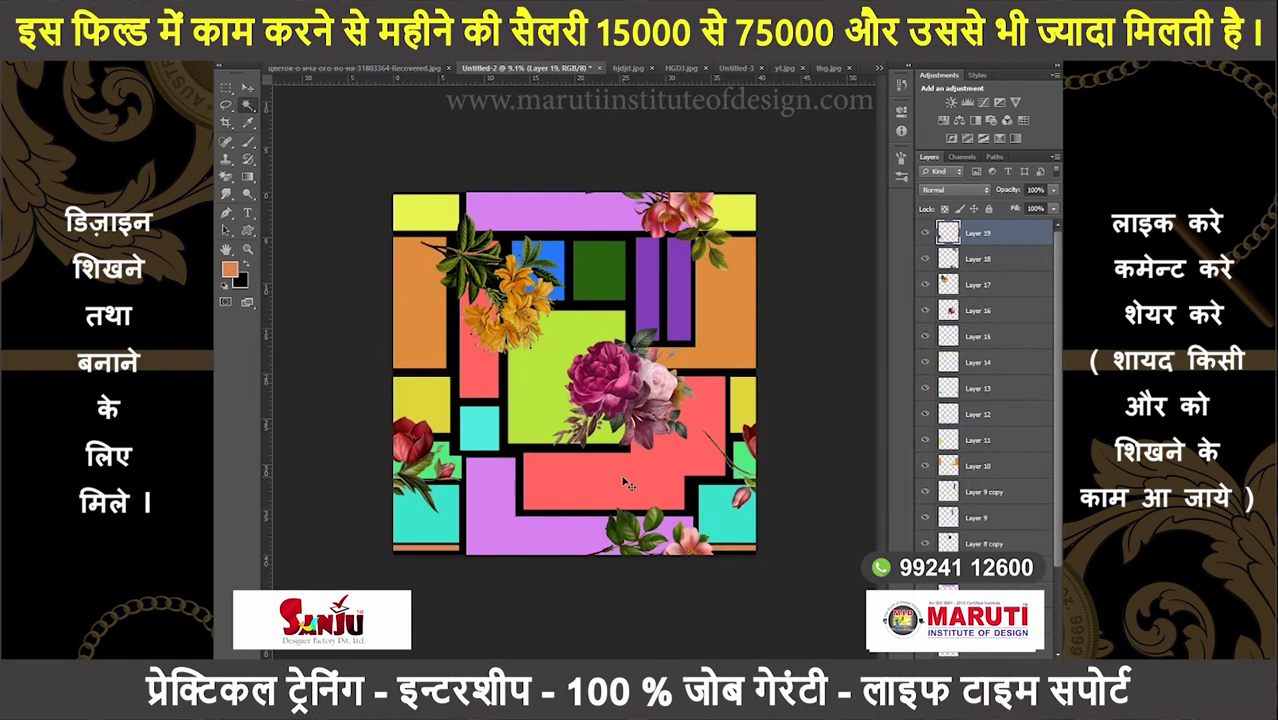
# - Enlarge and rotate the pasted carnation over the tile's lower-left blocks
pyautogui.moveTo(583, 386); pyautogui.dragTo(566, 472)
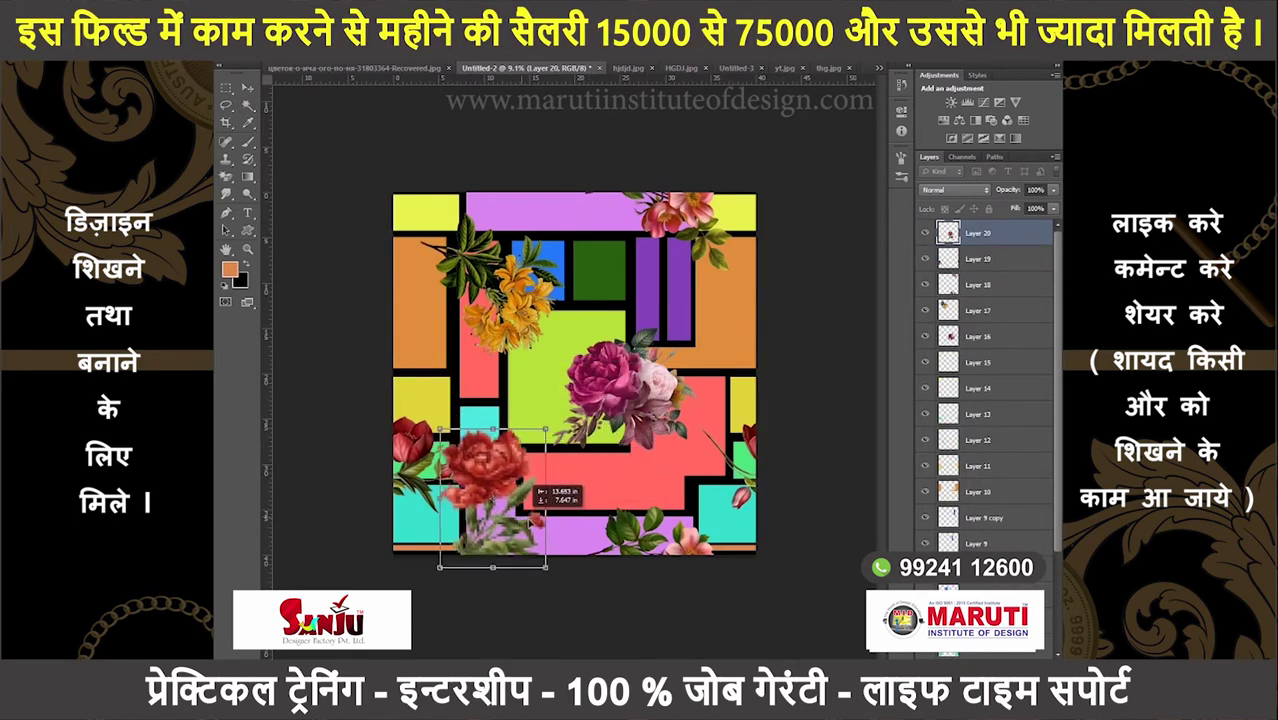
pyautogui.press('Return')
pyautogui.click(300, 56)
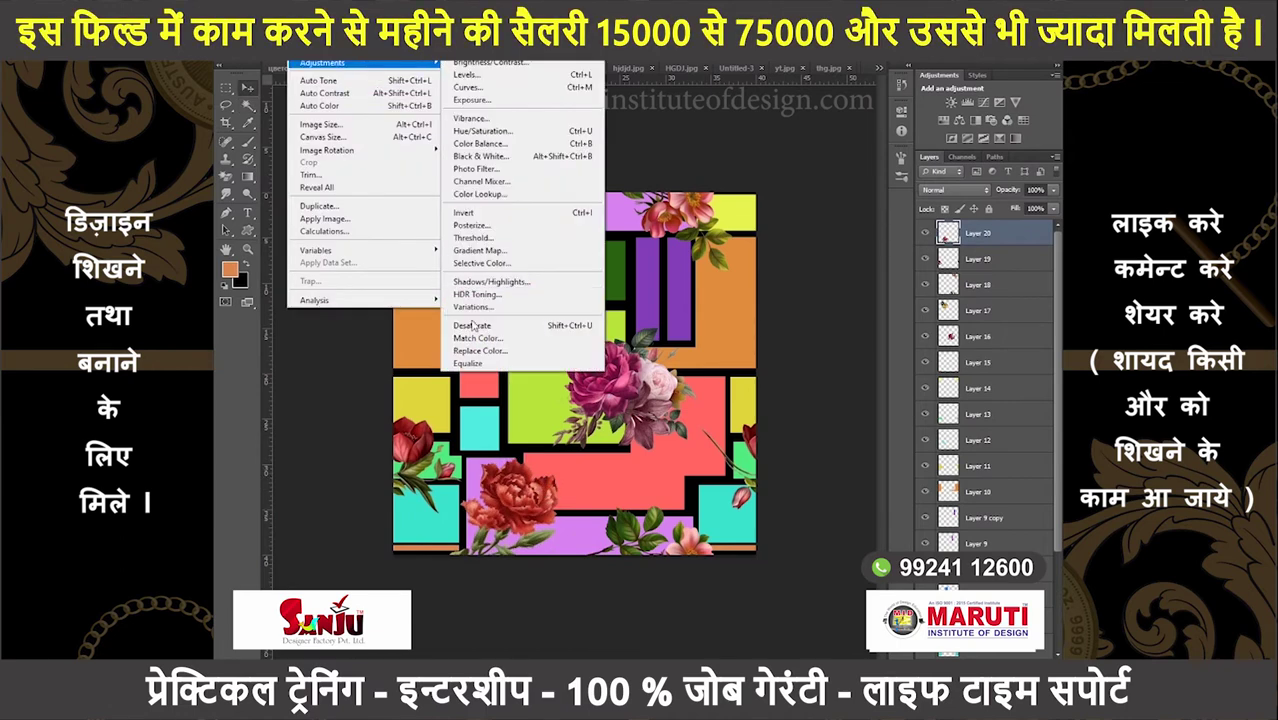
# - In Replace Color, sample the carnation's red and adjust the replacement hue and lightness
pyautogui.click(485, 341)
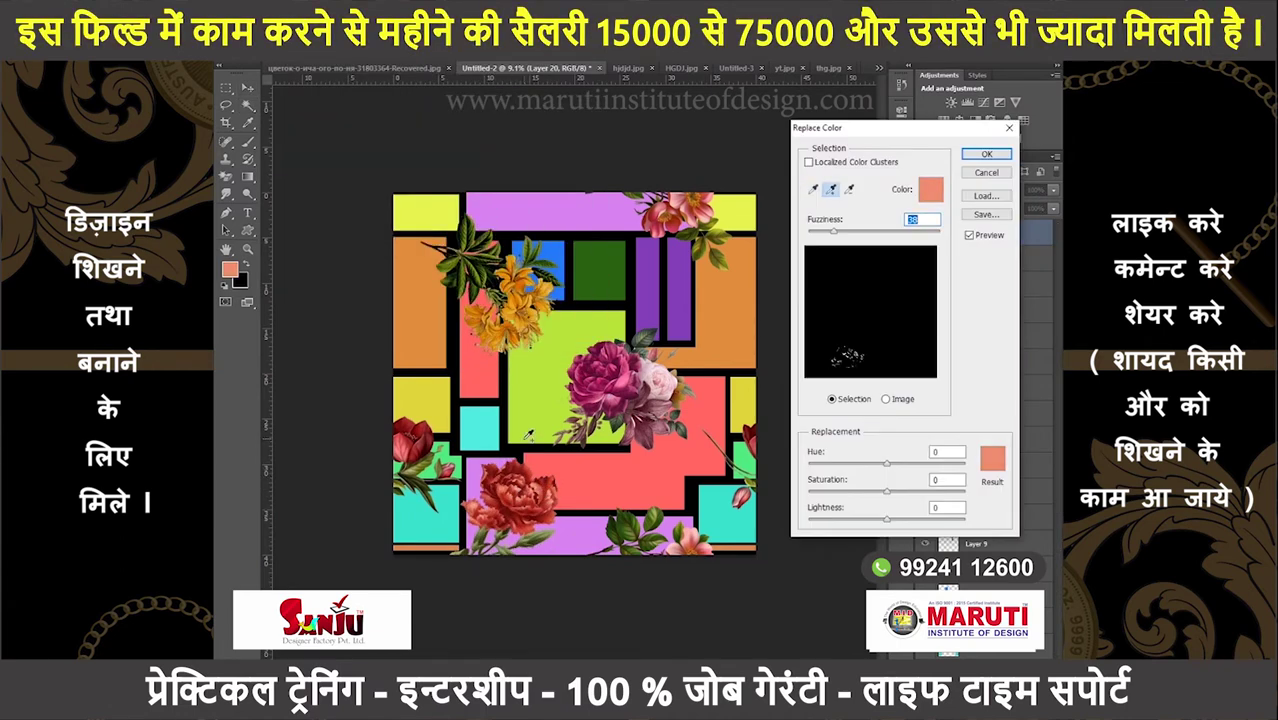
pyautogui.click(524, 498)
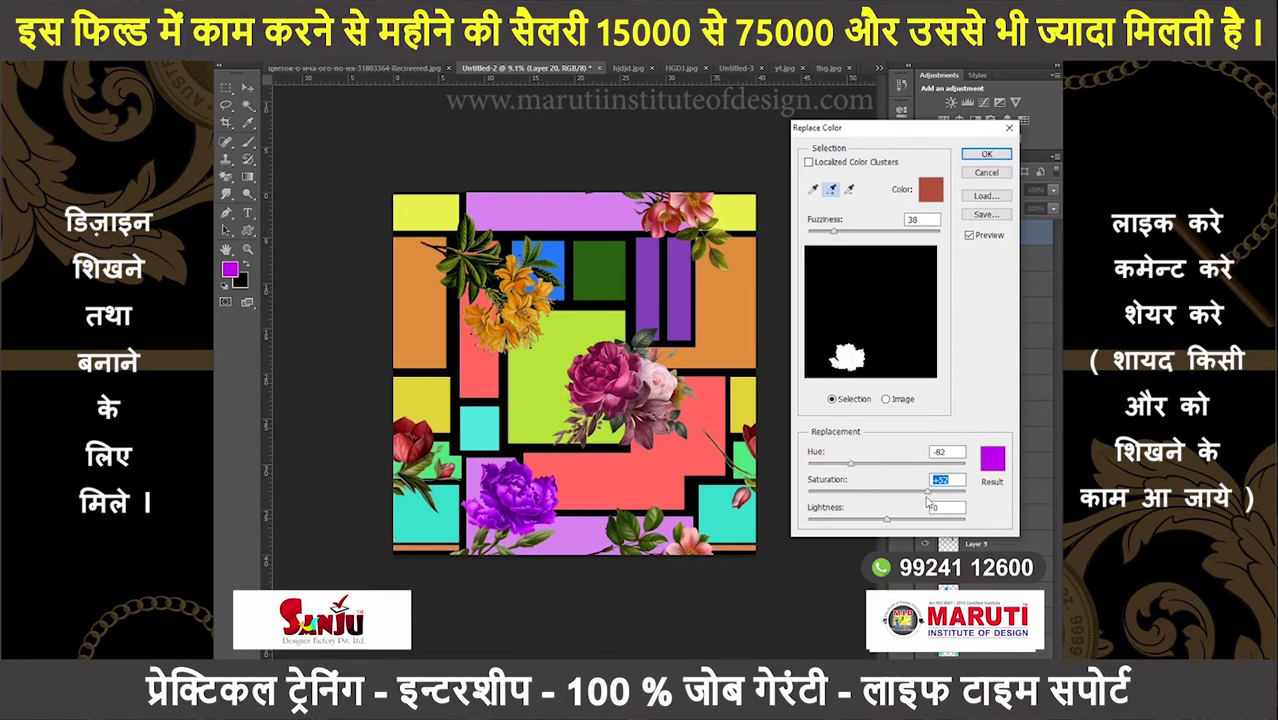
pyautogui.moveTo(886, 519); pyautogui.dragTo(916, 519)
pyautogui.moveTo(851, 463)
pyautogui.mouseDown()
pyautogui.moveTo(890, 464)
pyautogui.moveTo(891, 491)
pyautogui.mouseUp()
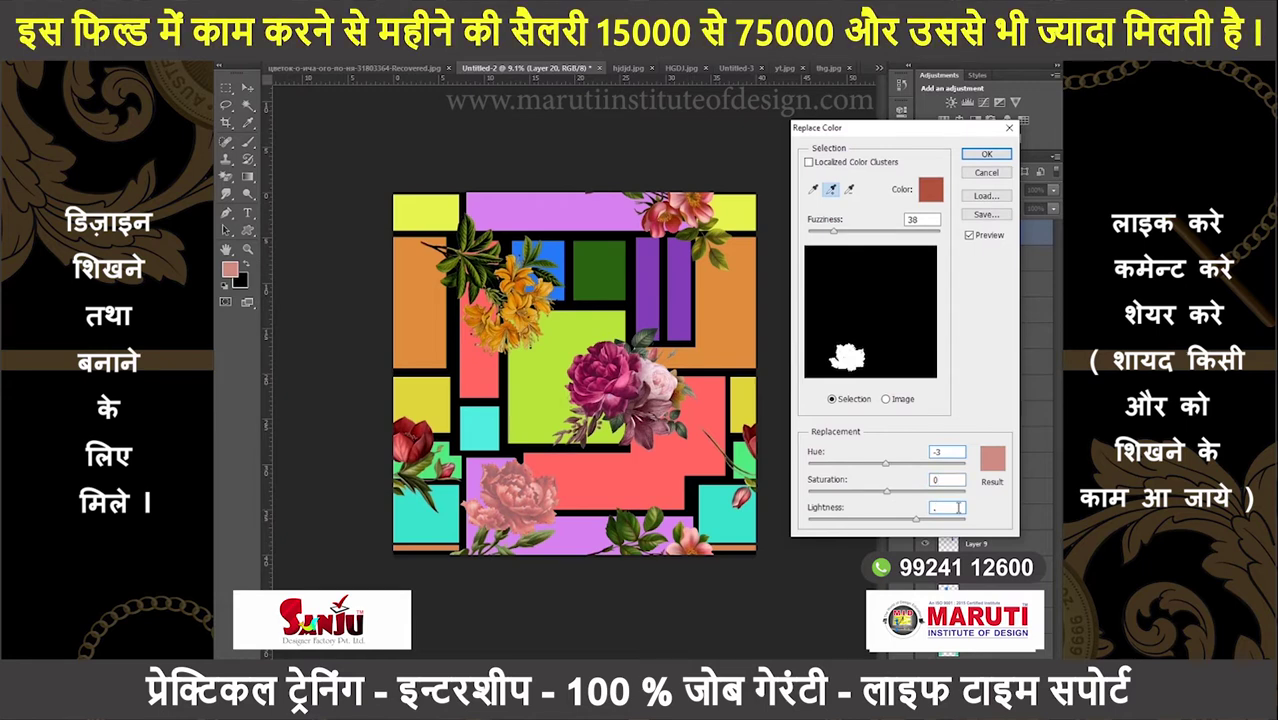
pyautogui.press('Tab')
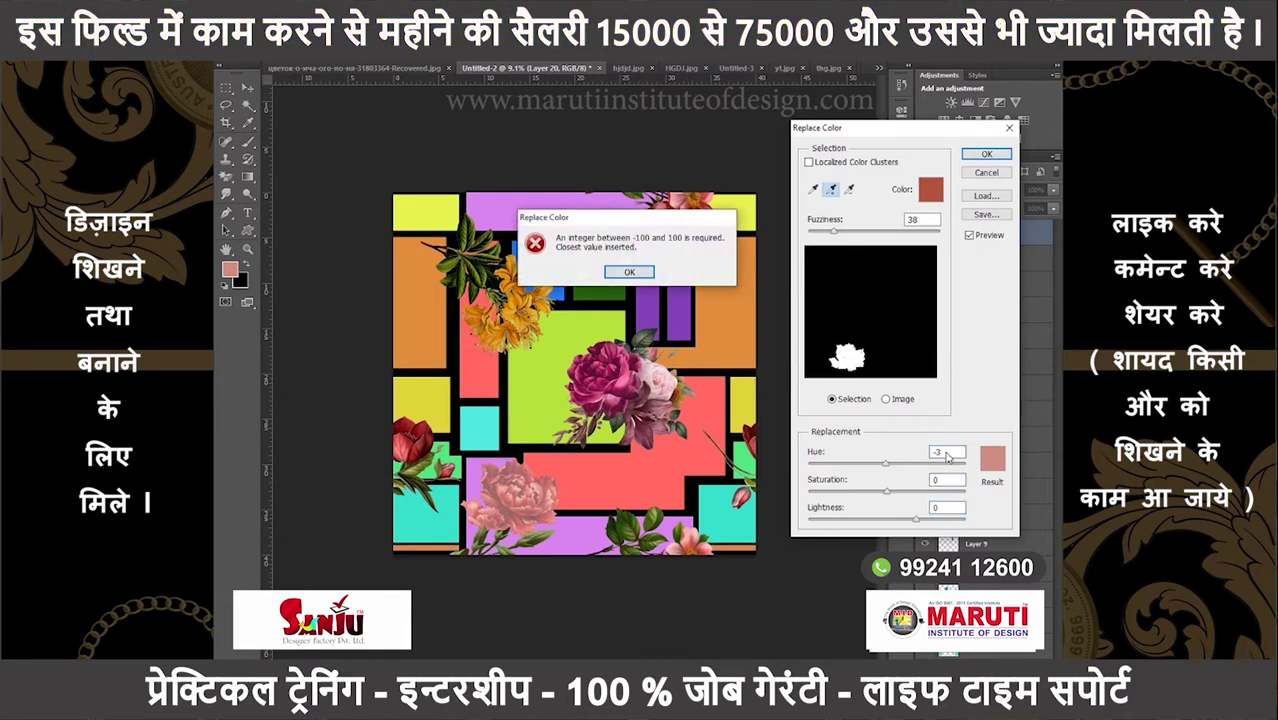
pyautogui.press('Return')
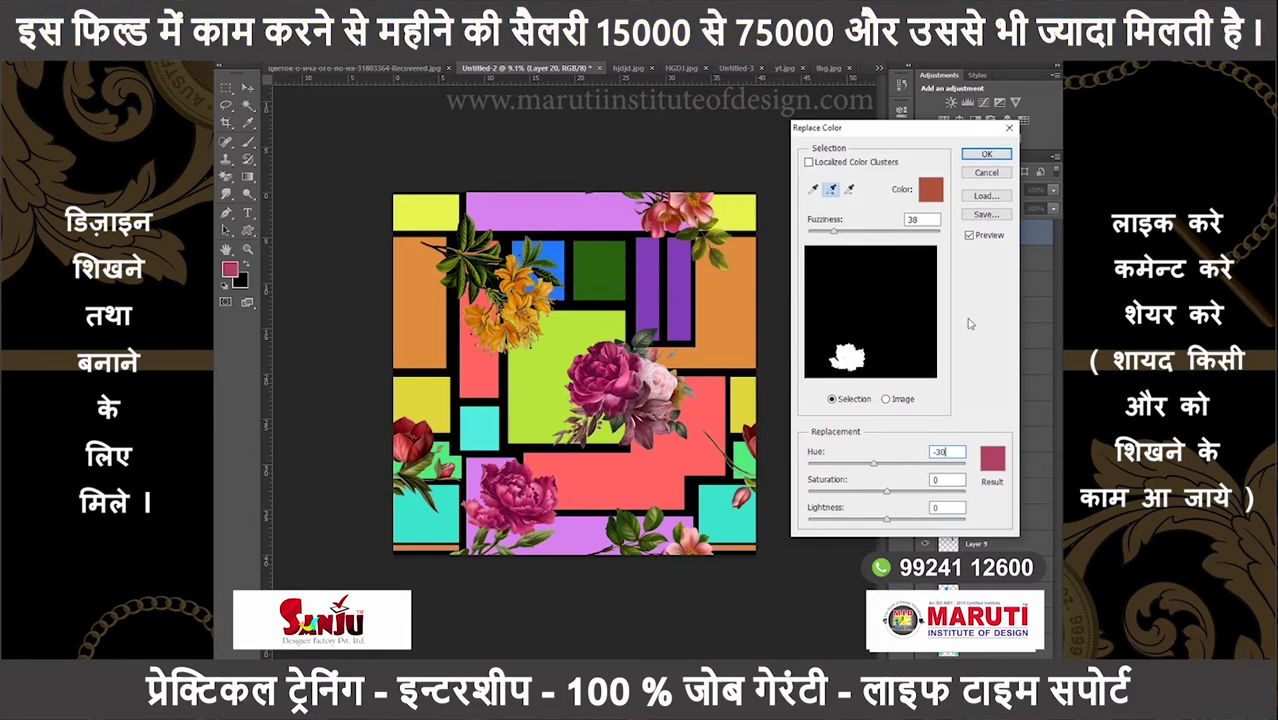
# - Set the Result colour to teal-green, darken it slightly, and apply the replacement
pyautogui.click(992, 458)
pyautogui.click(650, 239)
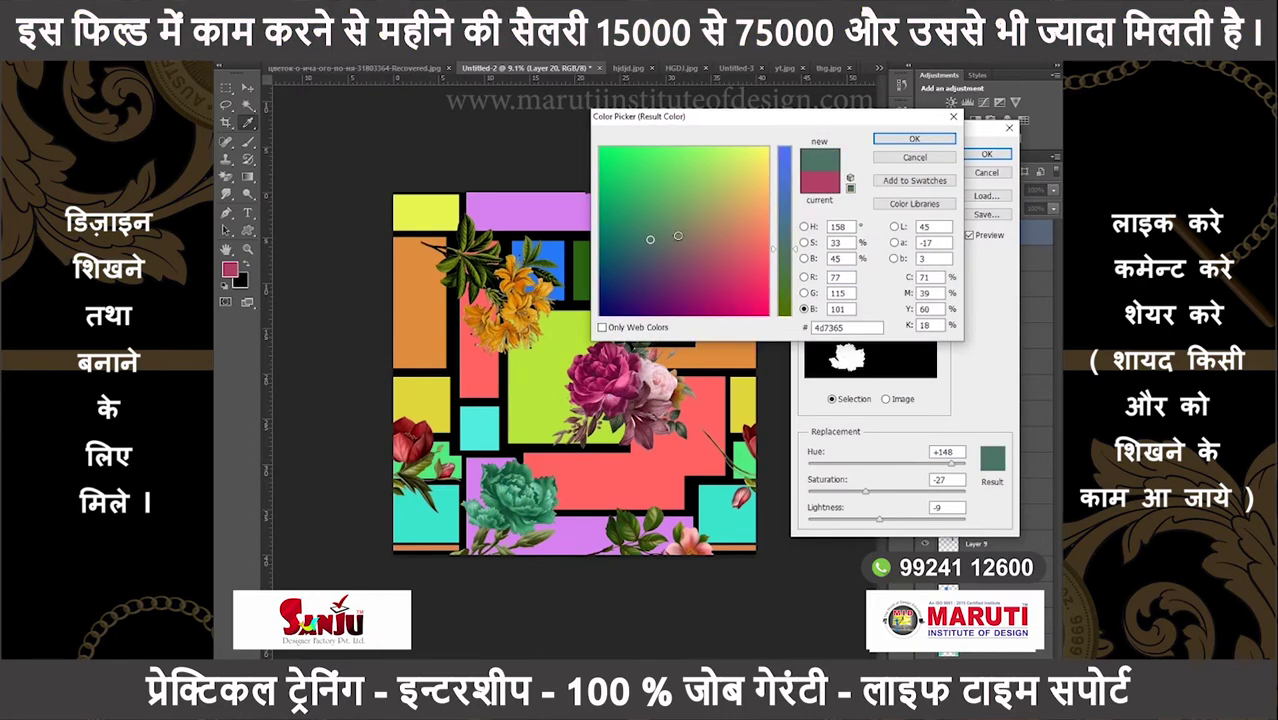
pyautogui.click(899, 143)
pyautogui.moveTo(879, 519); pyautogui.dragTo(875, 519)
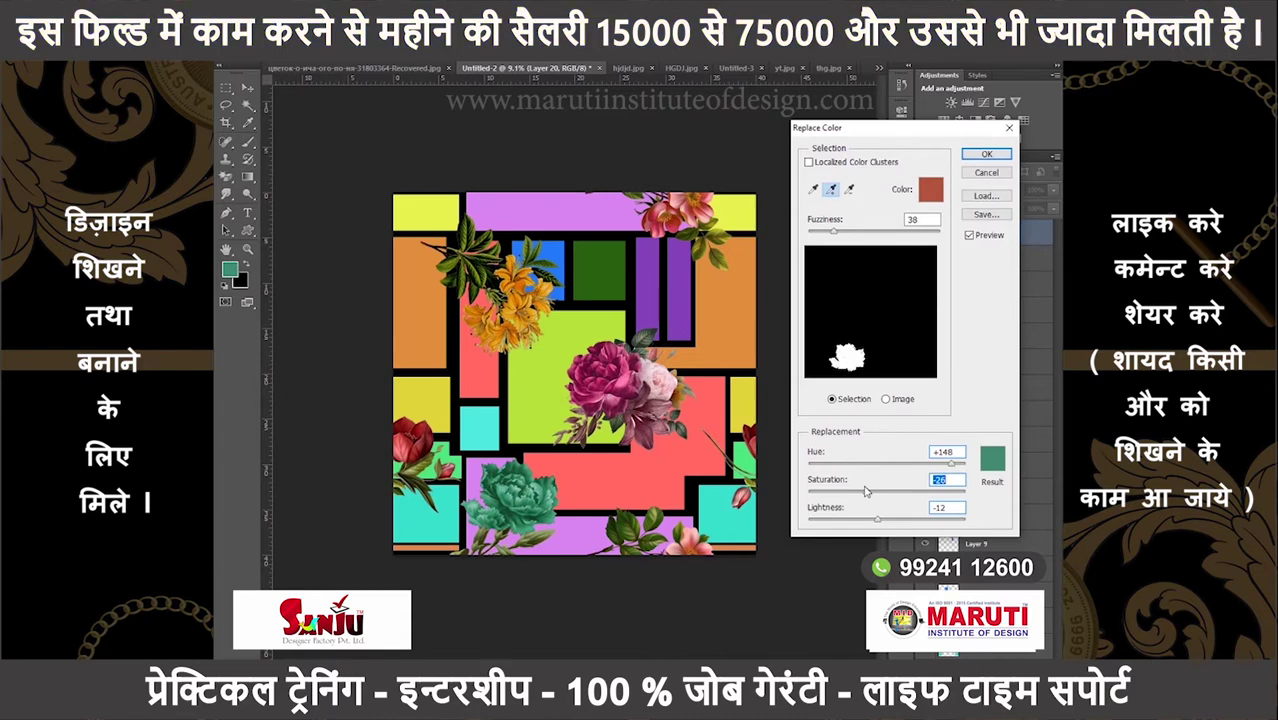
pyautogui.press('Return')
pyautogui.moveTo(470, 550); pyautogui.dragTo(614, 643)
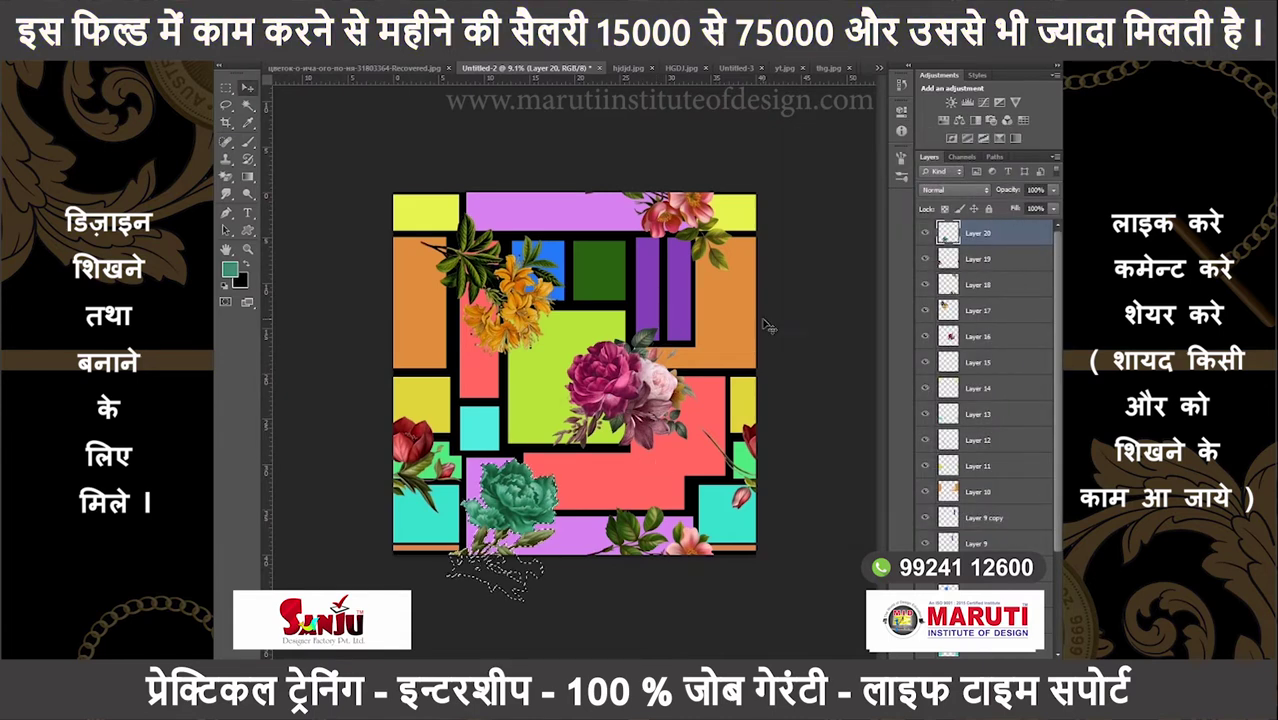
# - Move the carnation's bottom overhang up onto the tile's top edge
pyautogui.moveTo(695, 560); pyautogui.dragTo(543, 230)
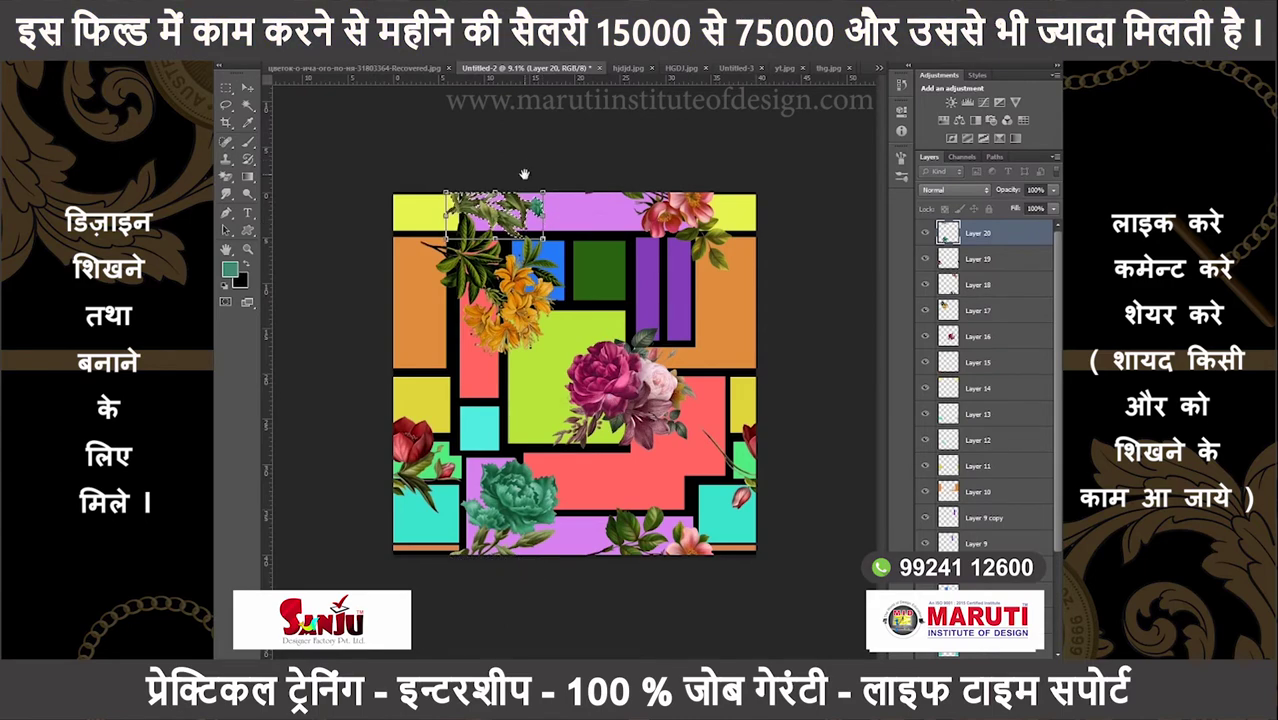
pyautogui.scroll(5, 517, 180)
pyautogui.scroll(-3, 517, 180)
pyautogui.scroll(-2, 517, 180)
# - Shift the orange lily cluster left and down and enlarge it
pyautogui.moveTo(502, 242); pyautogui.dragTo(460, 288)
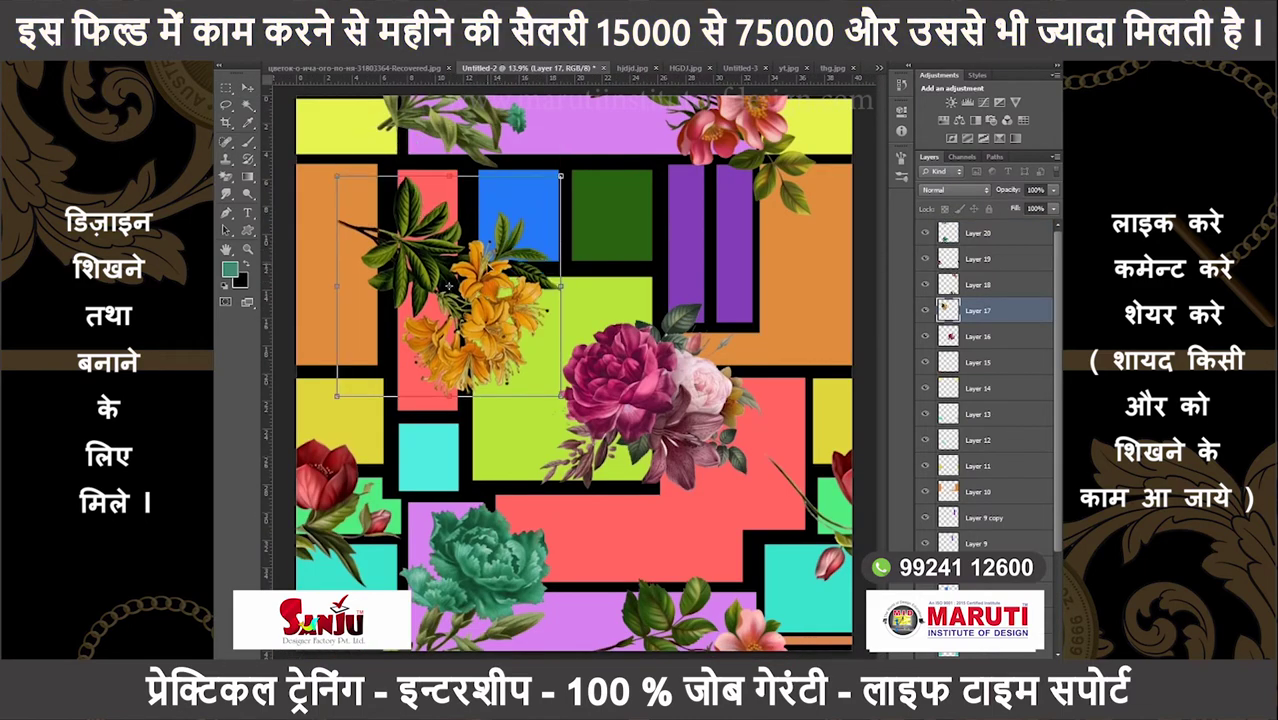
pyautogui.scroll(-1, 460, 288)
pyautogui.moveTo(498, 390); pyautogui.dragTo(568, 440)
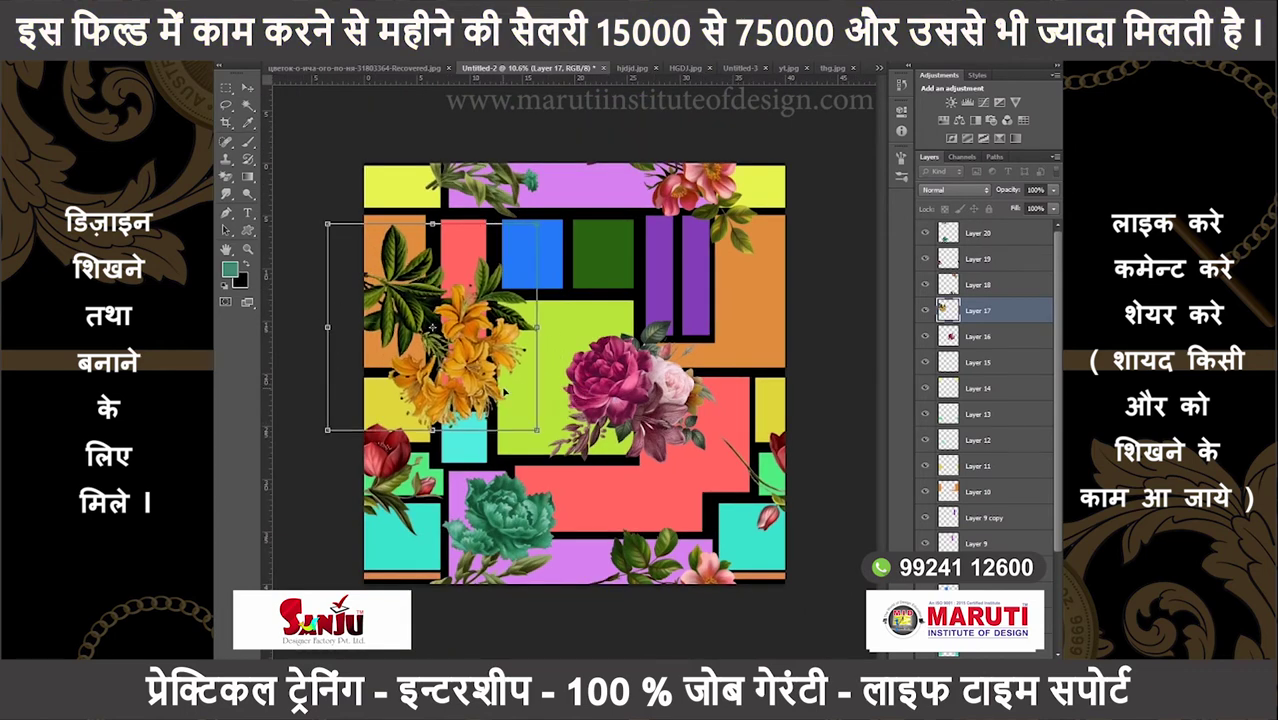
pyautogui.press('Return')
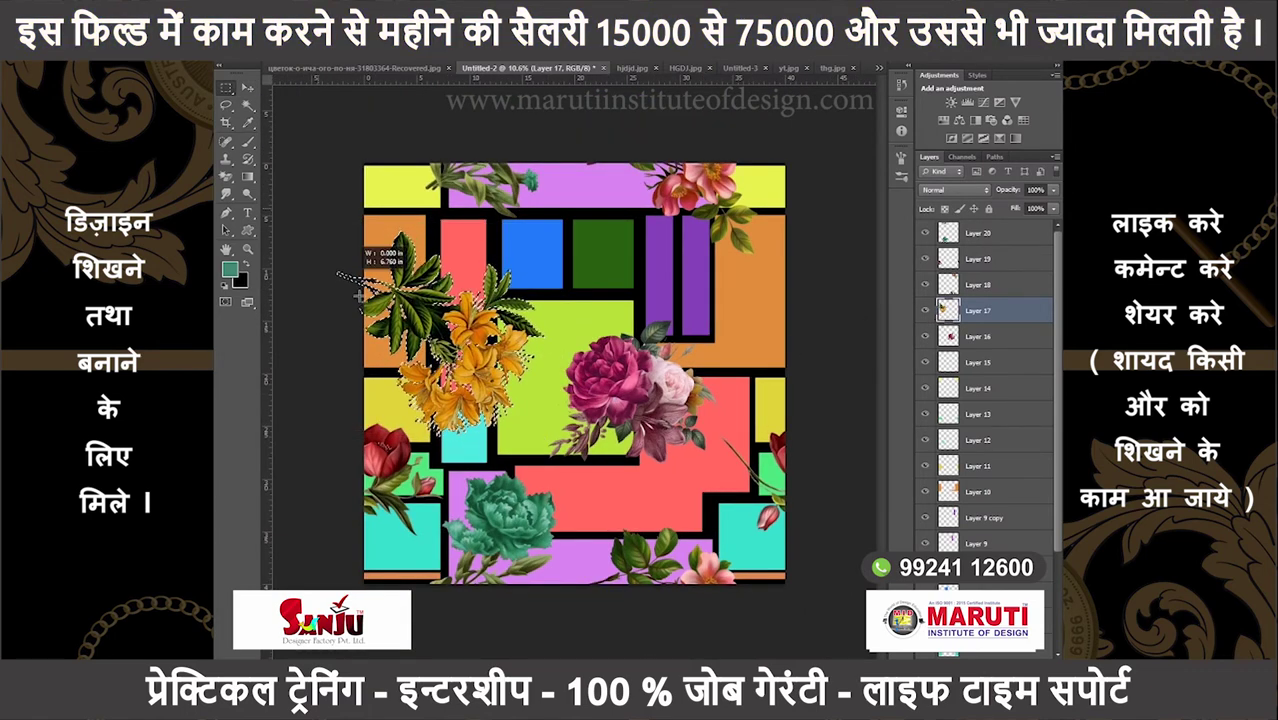
pyautogui.hotkey('ctrl', 'd')
# - Move the left-edge leaf piece across to the right edge
pyautogui.moveTo(348, 310); pyautogui.dragTo(770, 316)
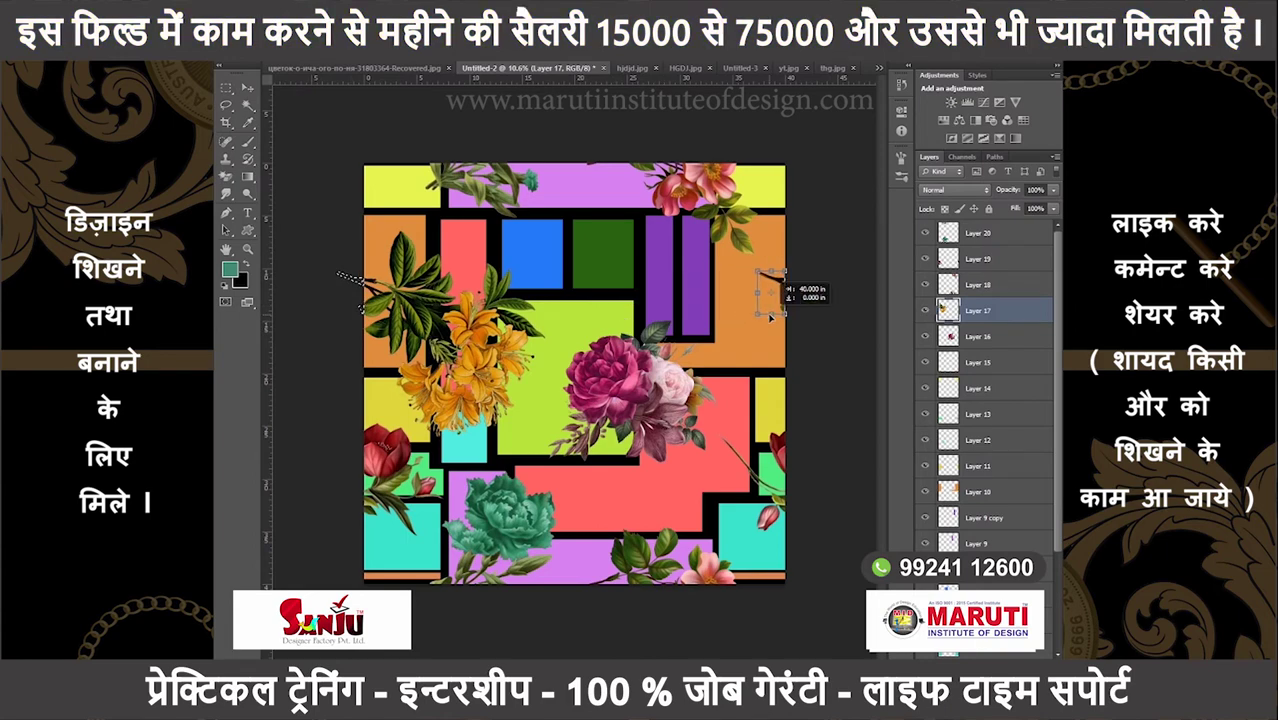
pyautogui.scroll(-3, 985, 400)
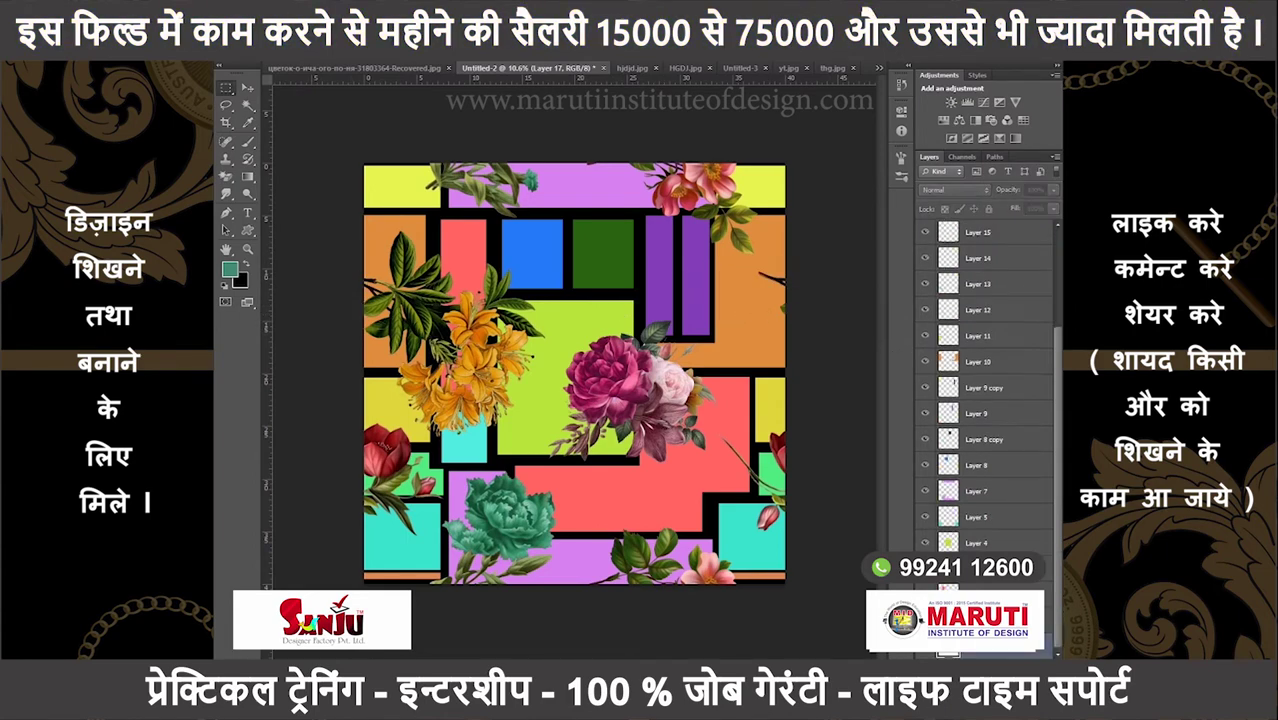
pyautogui.click(985, 645)
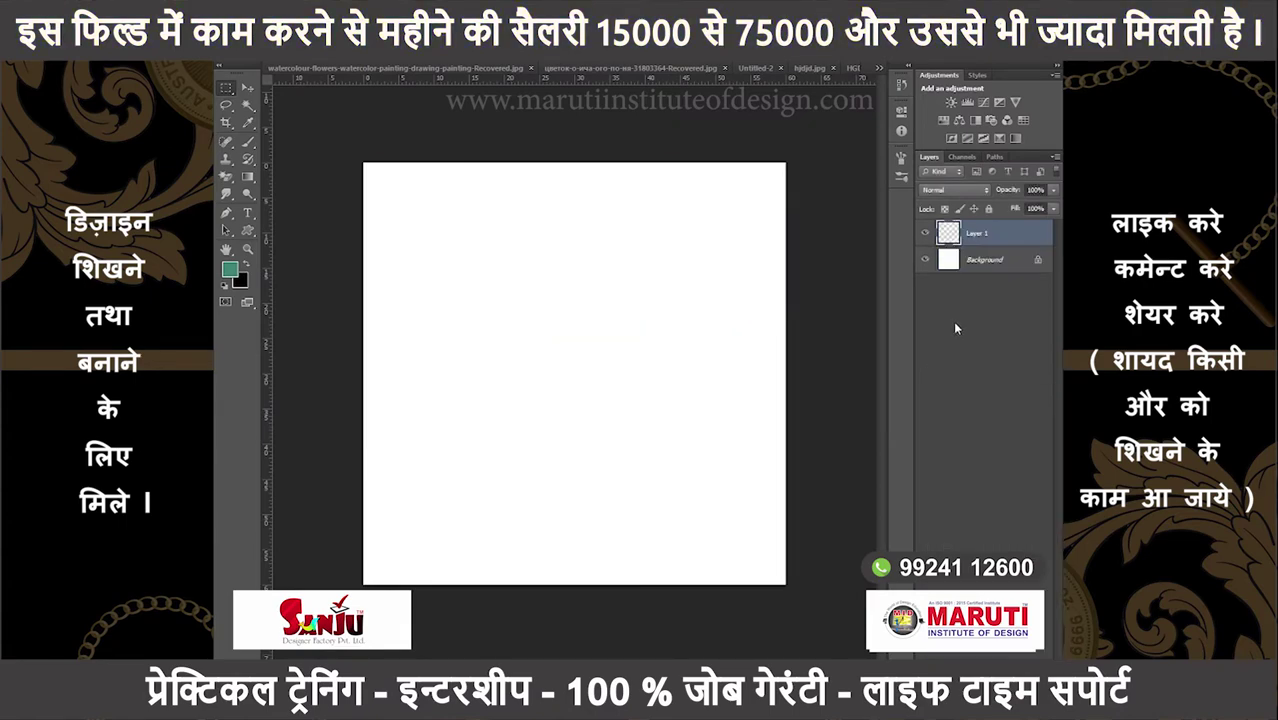
pyautogui.click(973, 405)
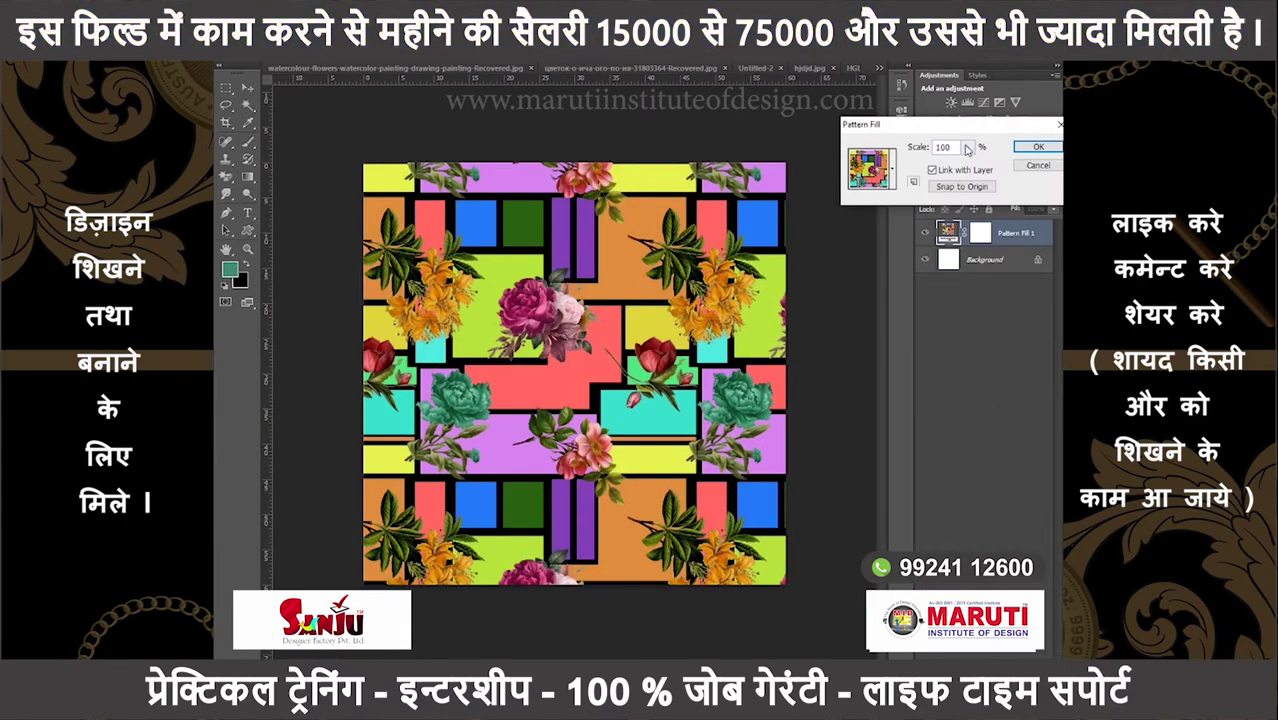
pyautogui.moveTo(966, 148); pyautogui.dragTo(963, 148)
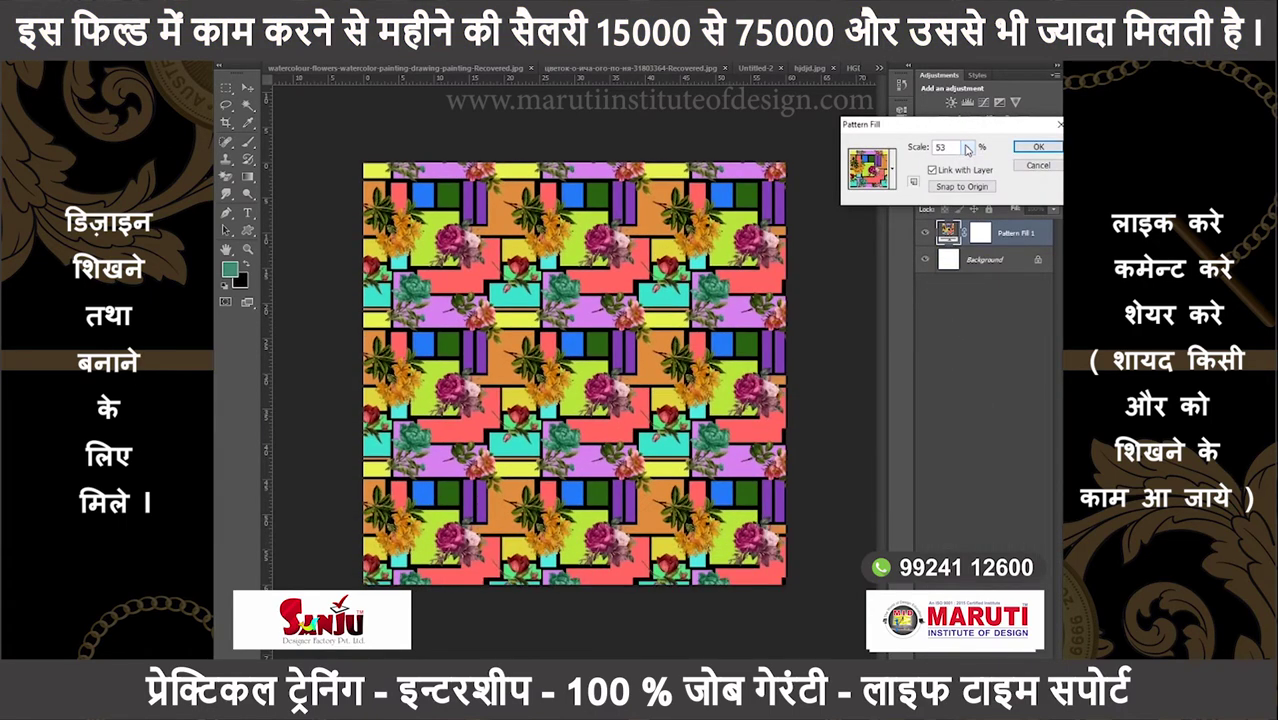
pyautogui.press('Return')
pyautogui.scroll(5, 580, 310)
pyautogui.moveTo(700, 340); pyautogui.dragTo(624, 319)
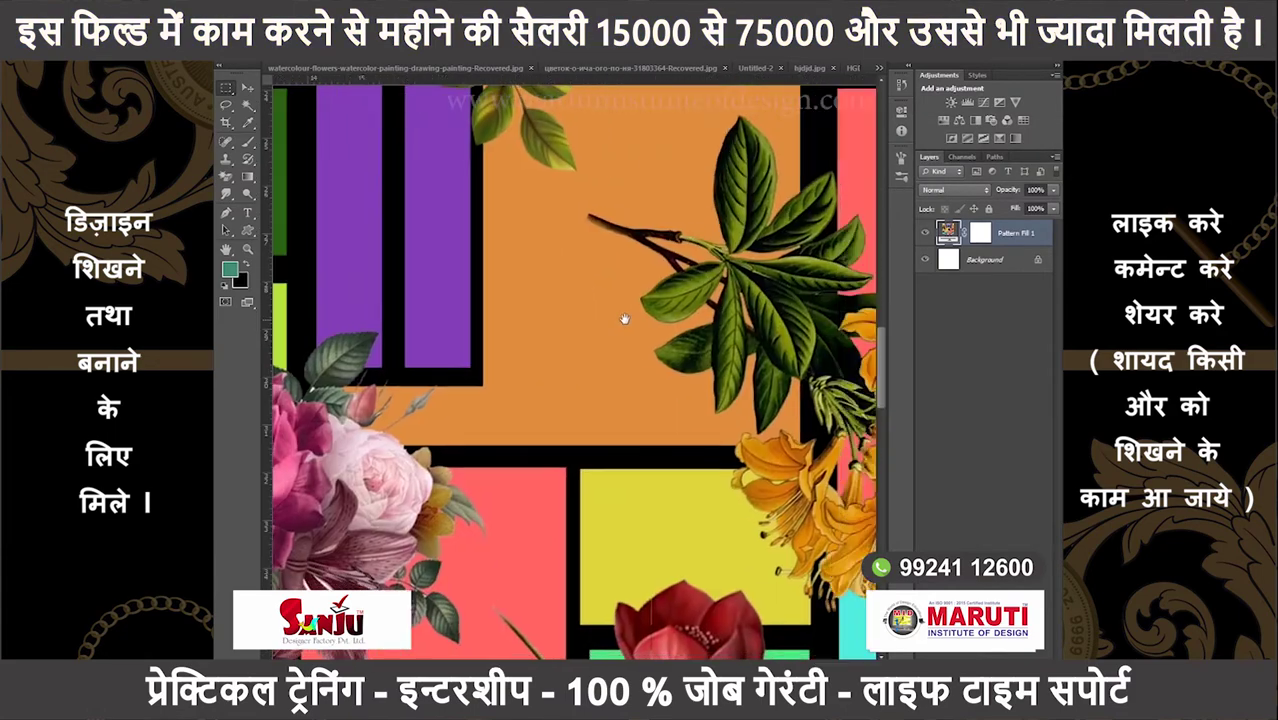
pyautogui.scroll(-3, 624, 319)
pyautogui.scroll(-1, 560, 320)
pyautogui.scroll(2, 450, 325)
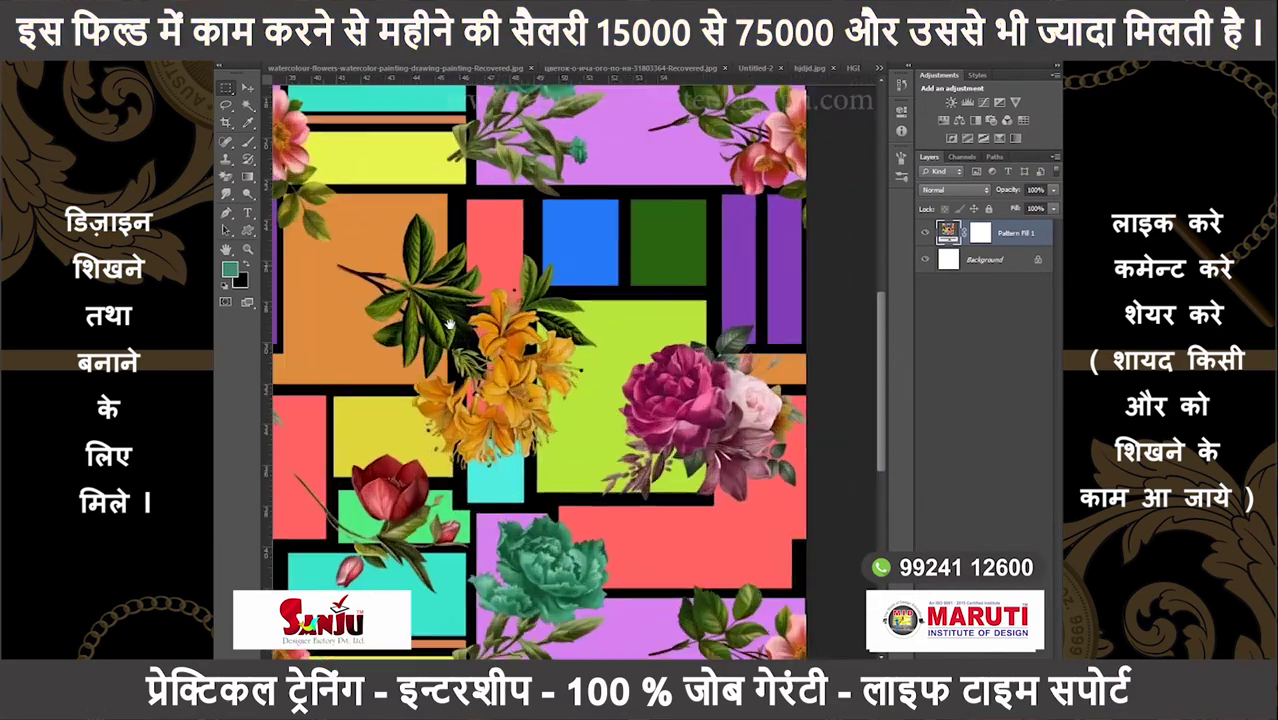
pyautogui.scroll(1, 447, 321)
pyautogui.scroll(-3, 480, 380)
pyautogui.scroll(1, 500, 440)
pyautogui.scroll(2, 519, 477)
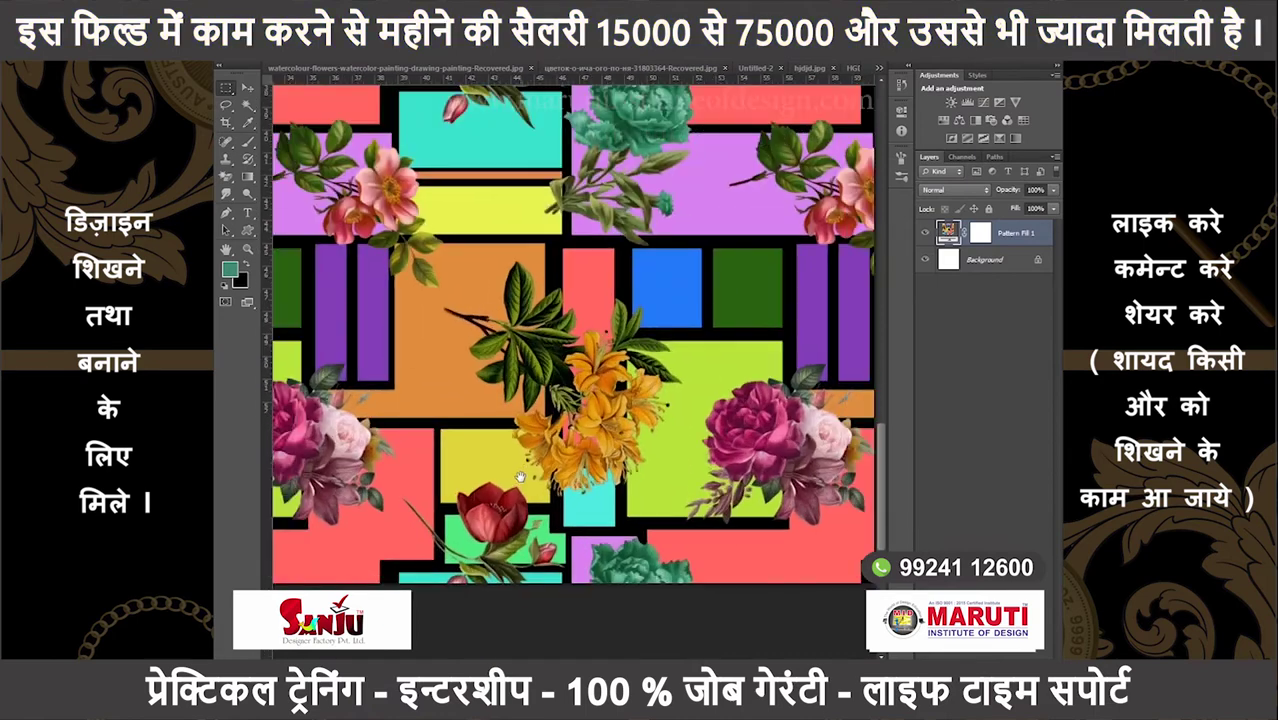
pyautogui.scroll(-2, 519, 477)
pyautogui.hotkey('ctrl', 'z')
pyautogui.hotkey('ctrl', 'Tab')
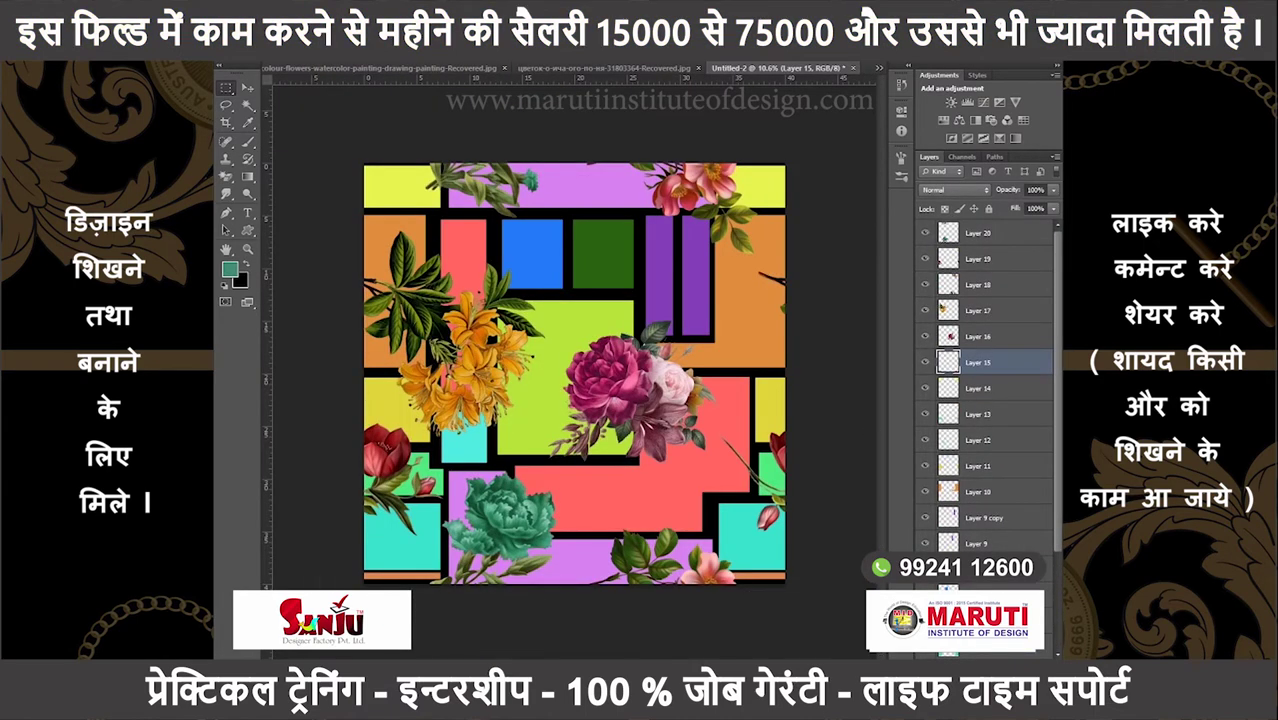
# - Open the downloaded leafy plant sprig image and clear its white background
pyautogui.hotkey('alt', 'Tab')
pyautogui.click(590, 656)
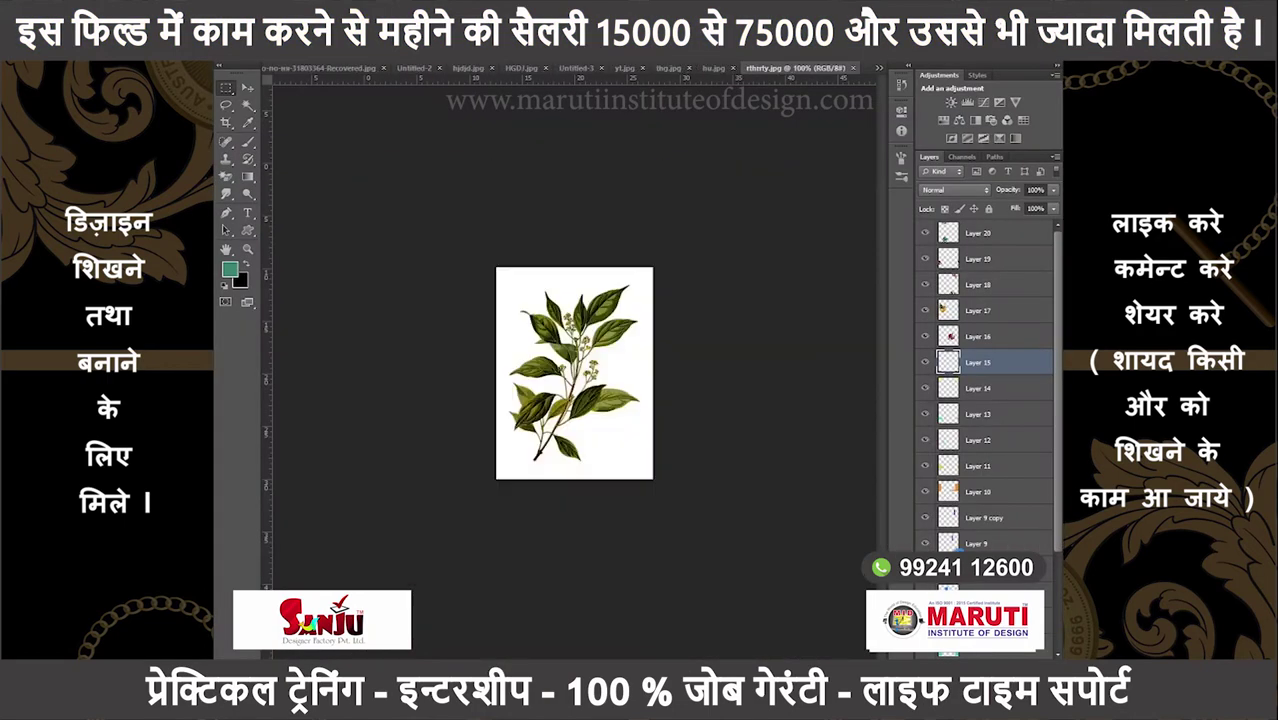
pyautogui.rightClick(563, 280)
pyautogui.click(612, 456)
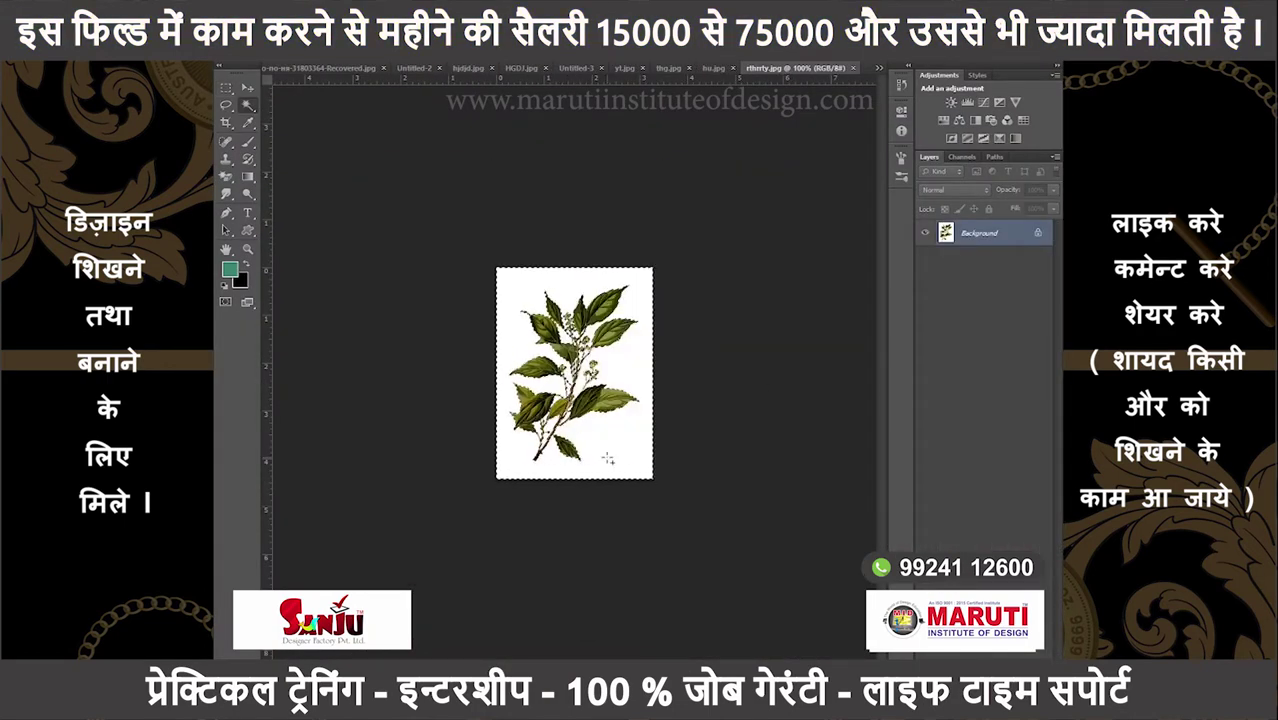
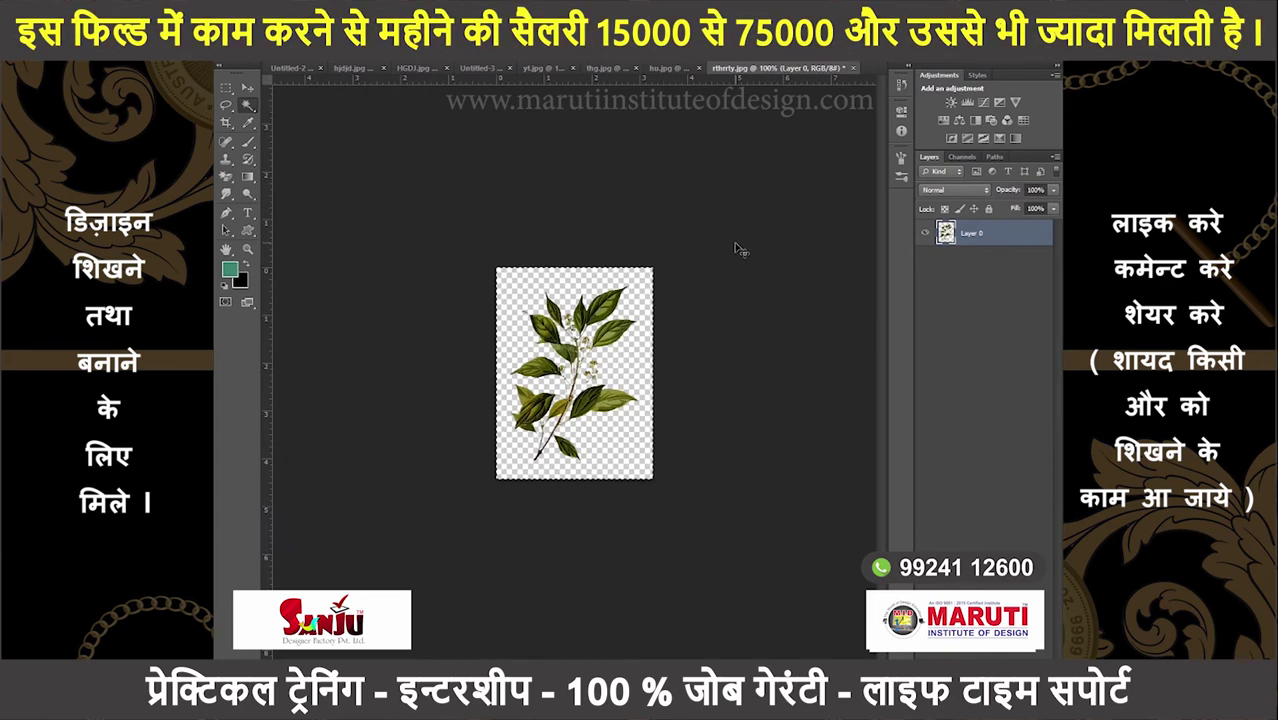
# - Place the leafy branch across the pattern's centre and fade it to 49% opacity
pyautogui.hotkey('ctrl', 'Tab')
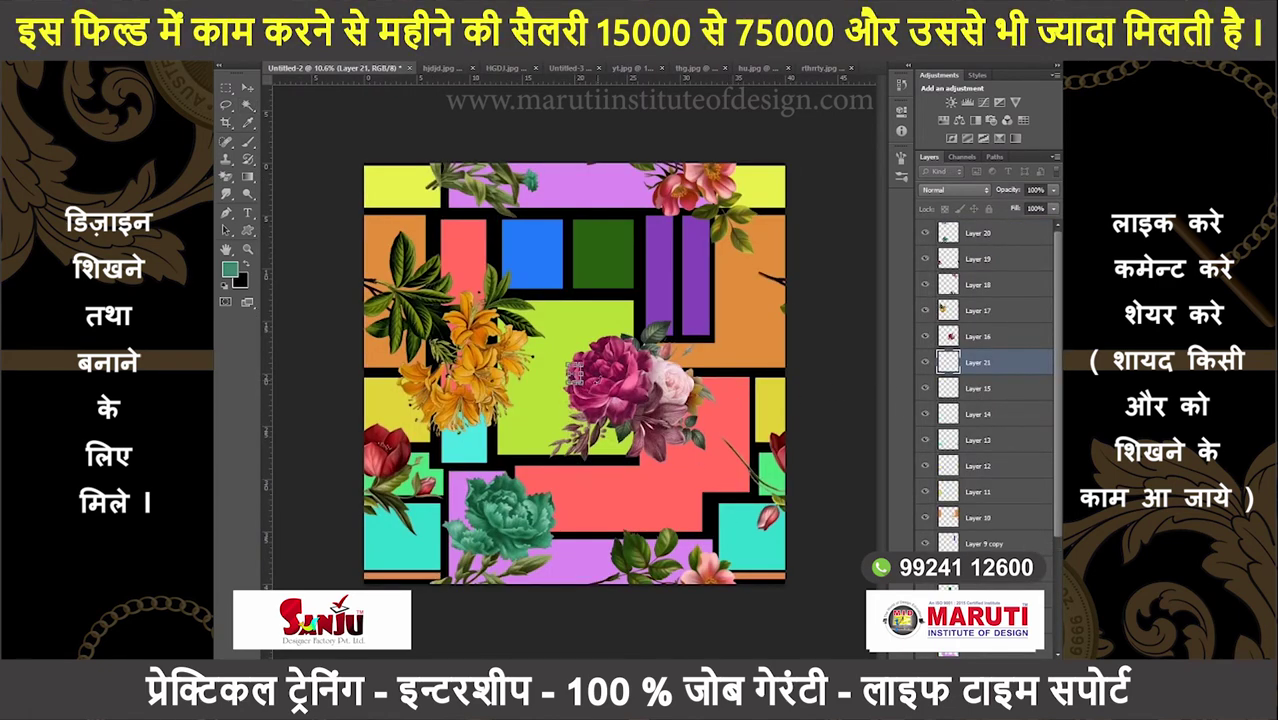
pyautogui.moveTo(575, 370); pyautogui.dragTo(612, 424)
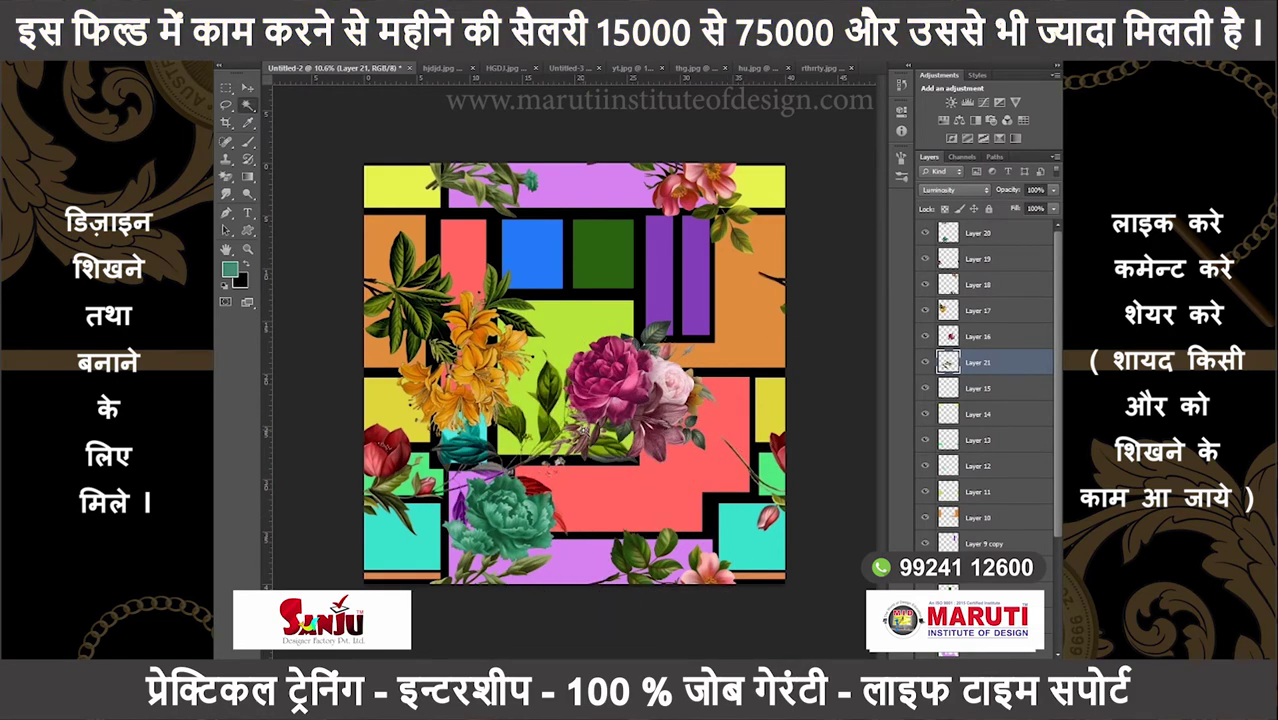
pyautogui.moveTo(583, 432)
pyautogui.mouseDown()
pyautogui.moveTo(503, 482)
pyautogui.moveTo(566, 410)
pyautogui.mouseUp()
pyautogui.press('Return')
pyautogui.click(1053, 189)
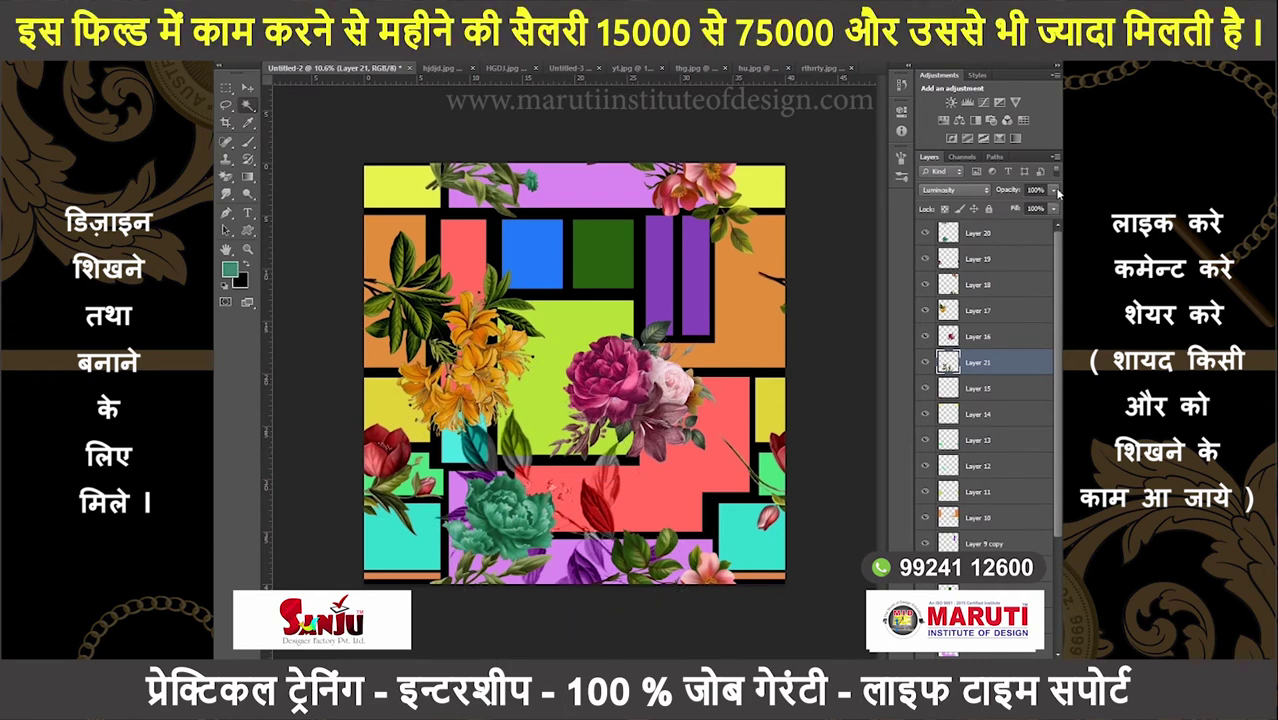
pyautogui.moveTo(1054, 207); pyautogui.dragTo(1020, 208)
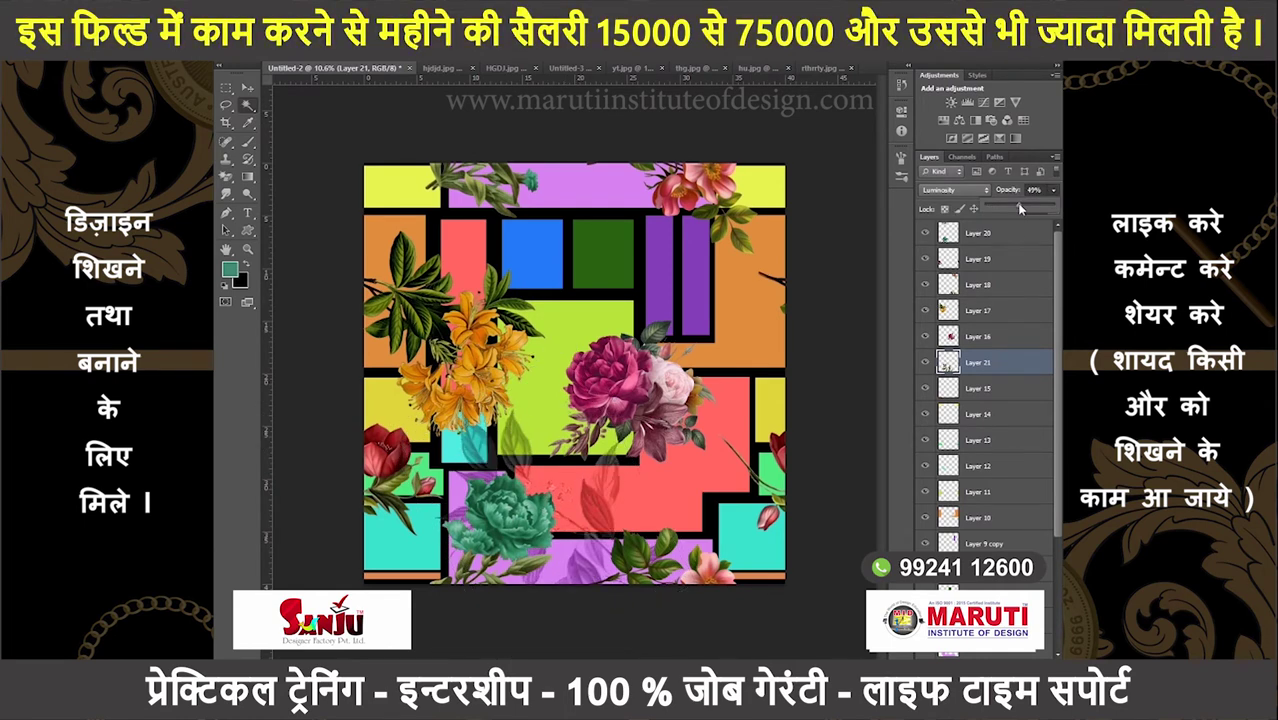
# - Set the branch to Luminosity blending and unlock the red flower image's background layer
pyautogui.press('l')
pyautogui.moveTo(528, 588)
pyautogui.mouseDown()
pyautogui.moveTo(600, 612)
pyautogui.moveTo(640, 200)
pyautogui.mouseUp()
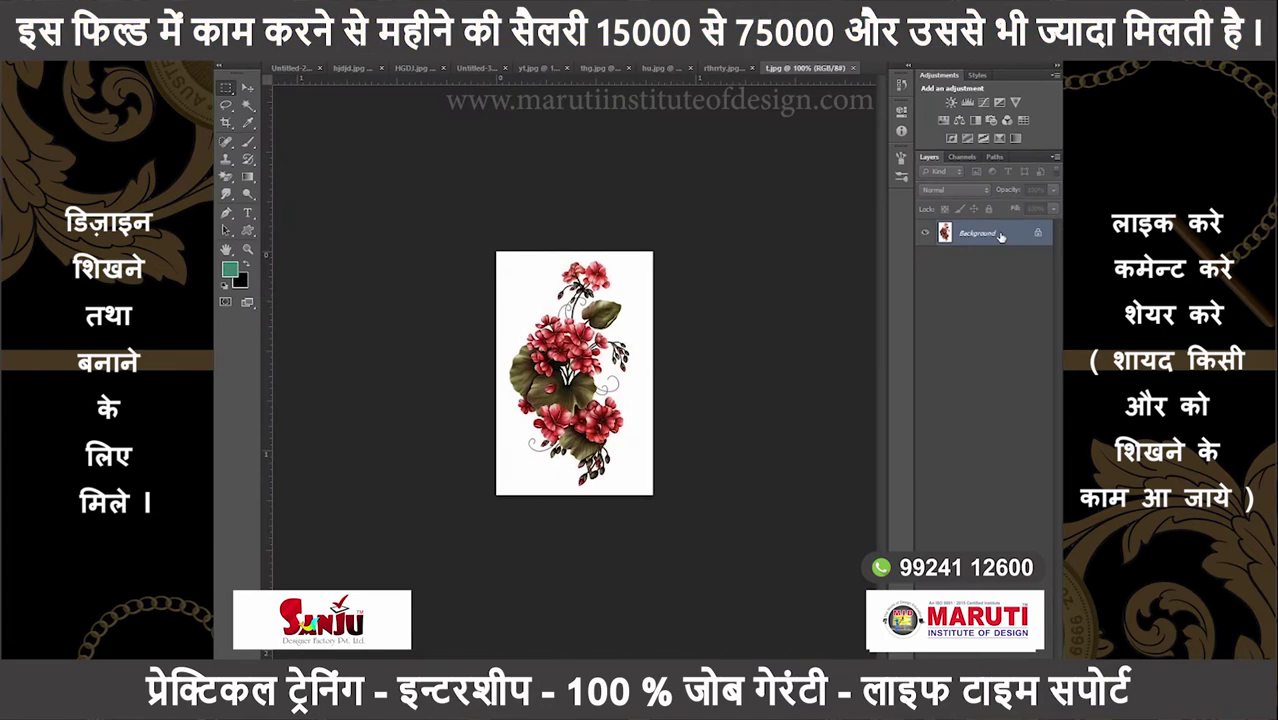
pyautogui.doubleClick(1000, 236)
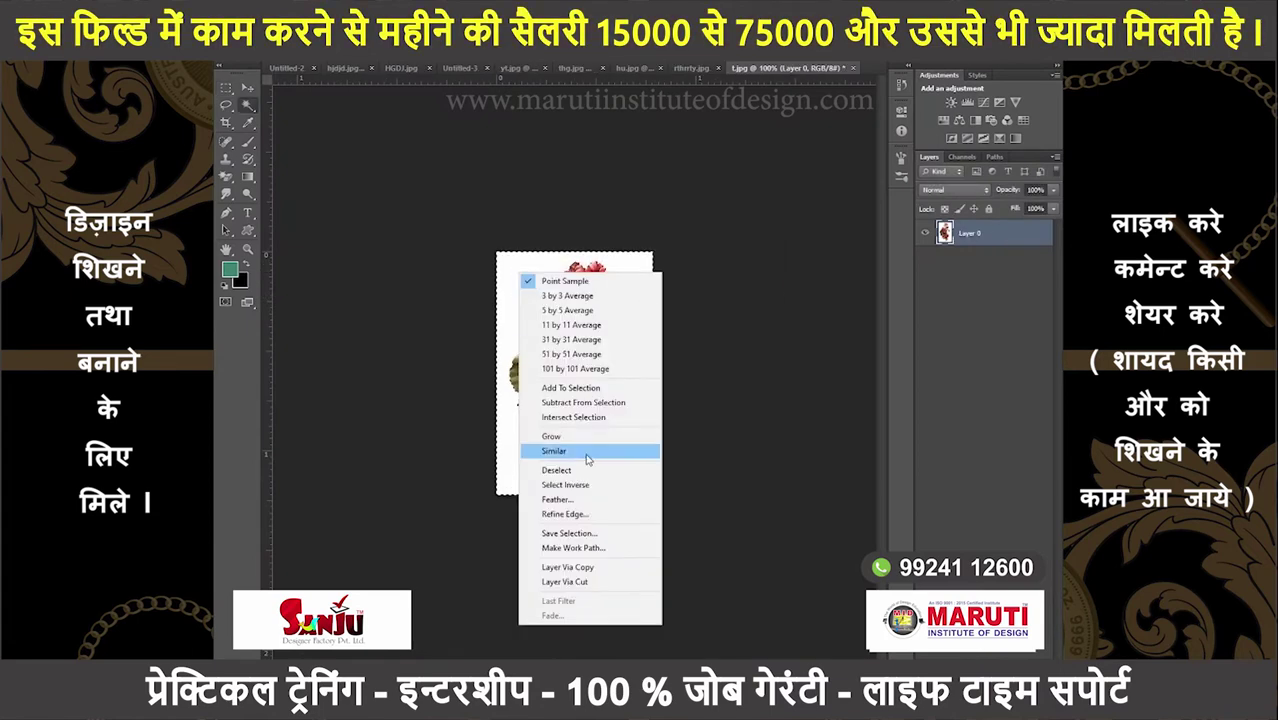
# - Cut the red flower from its white background, rotate it 90° and fade it to 49%
pyautogui.rightClick(508, 263)
pyautogui.press('Delete')
pyautogui.hotkey('ctrl', 'd')
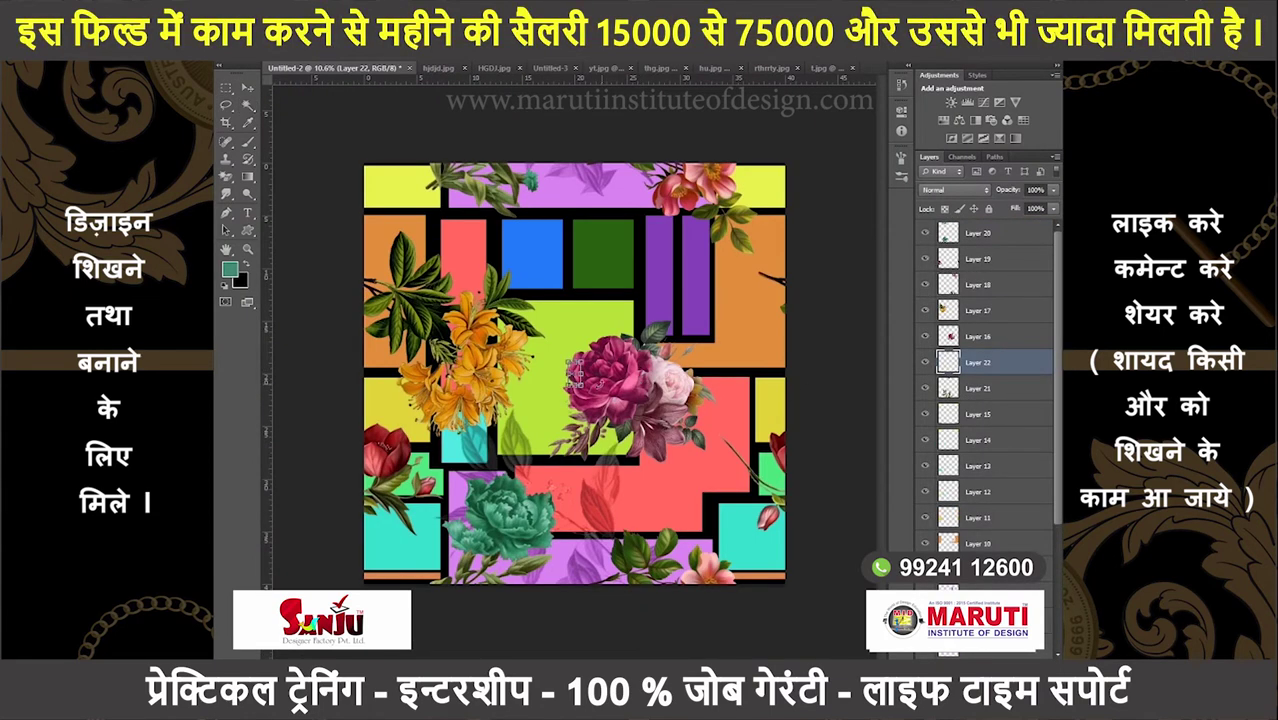
pyautogui.hotkey('ctrl', 't')
pyautogui.moveTo(815, 470)
pyautogui.mouseDown()
pyautogui.moveTo(735, 315)
pyautogui.moveTo(843, 340)
pyautogui.mouseUp()
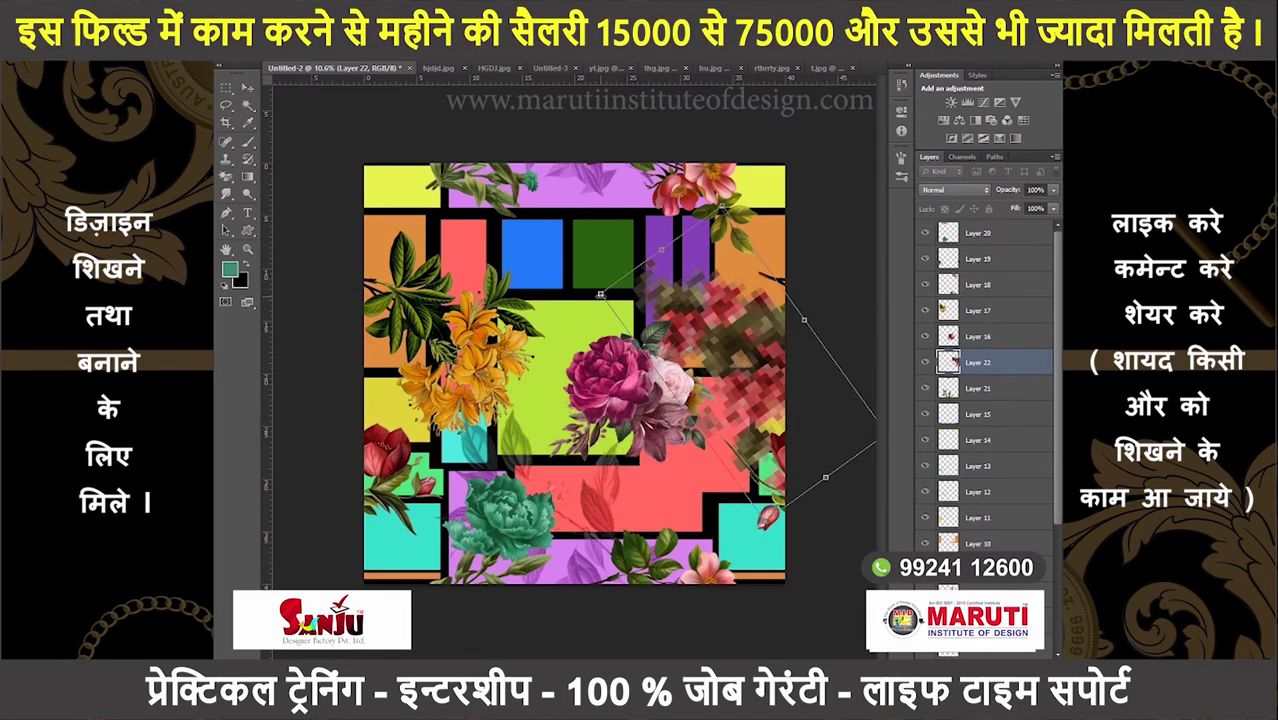
pyautogui.press('Return')
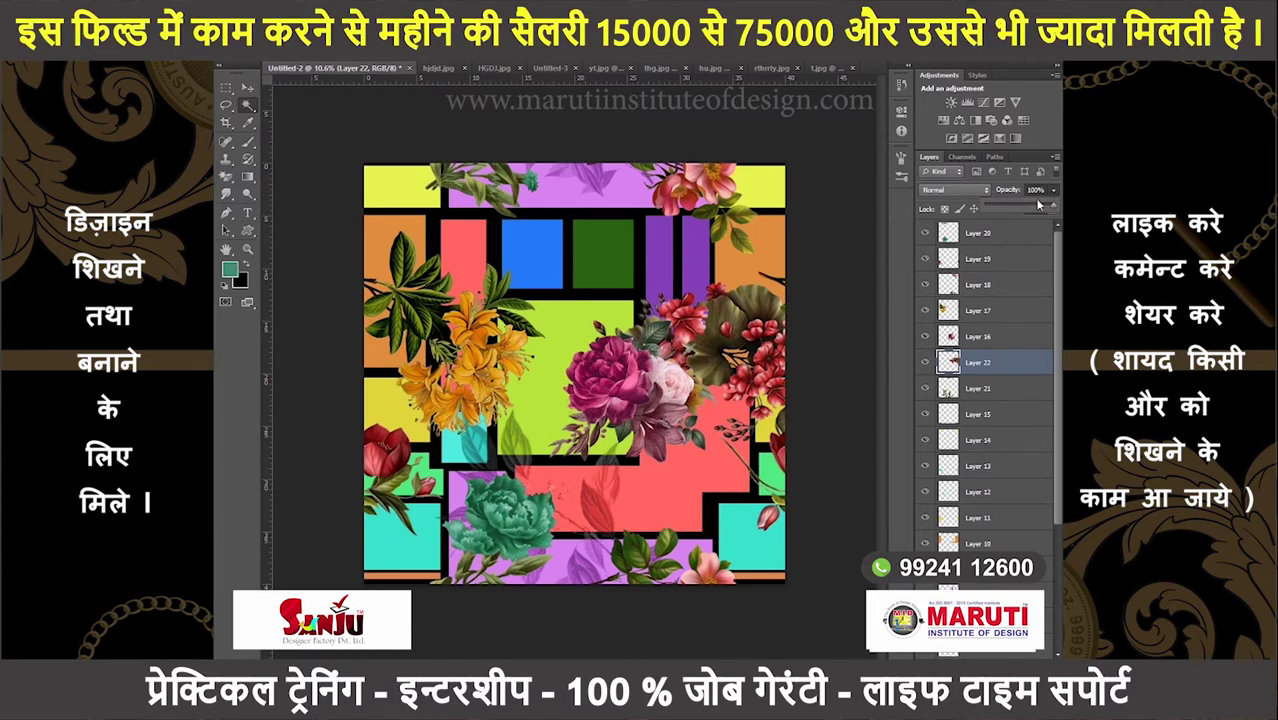
pyautogui.moveTo(1038, 205); pyautogui.dragTo(1023, 209)
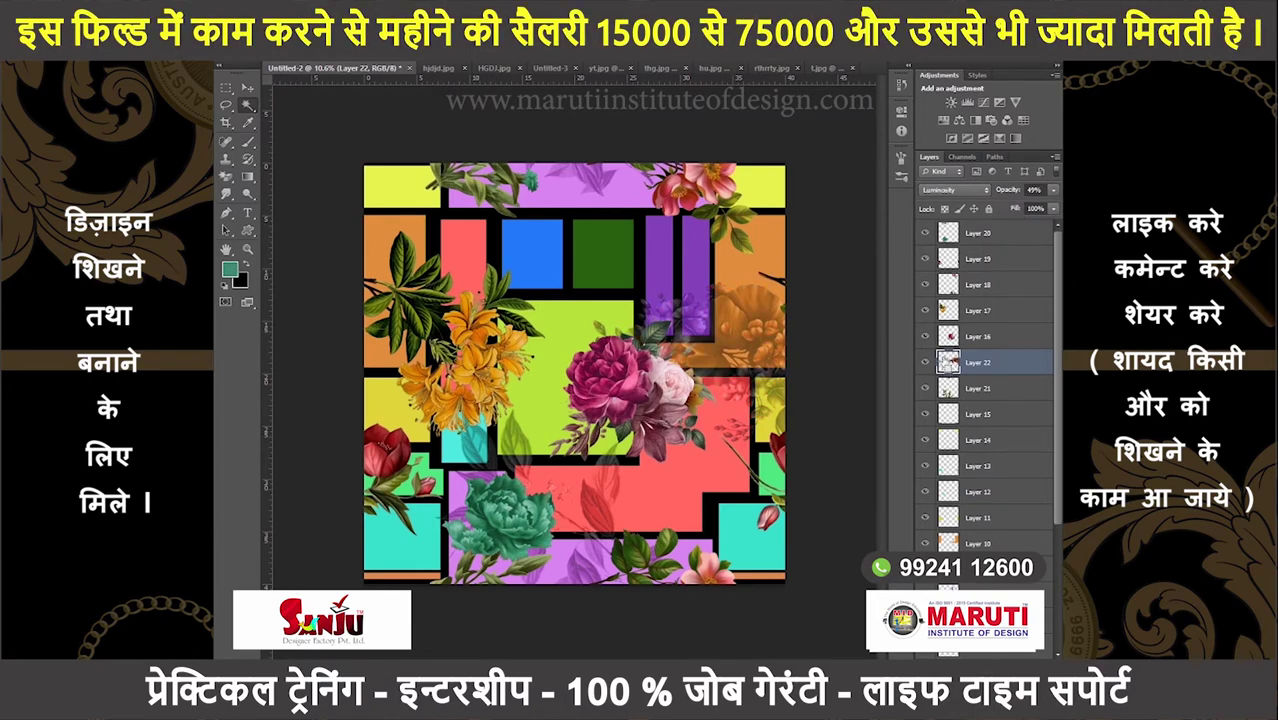
# - Move the red flower to the pattern's right side, then bring up the browser's Downloads list
pyautogui.keyDown('ctrl'); pyautogui.click(947, 362); pyautogui.keyUp('ctrl')
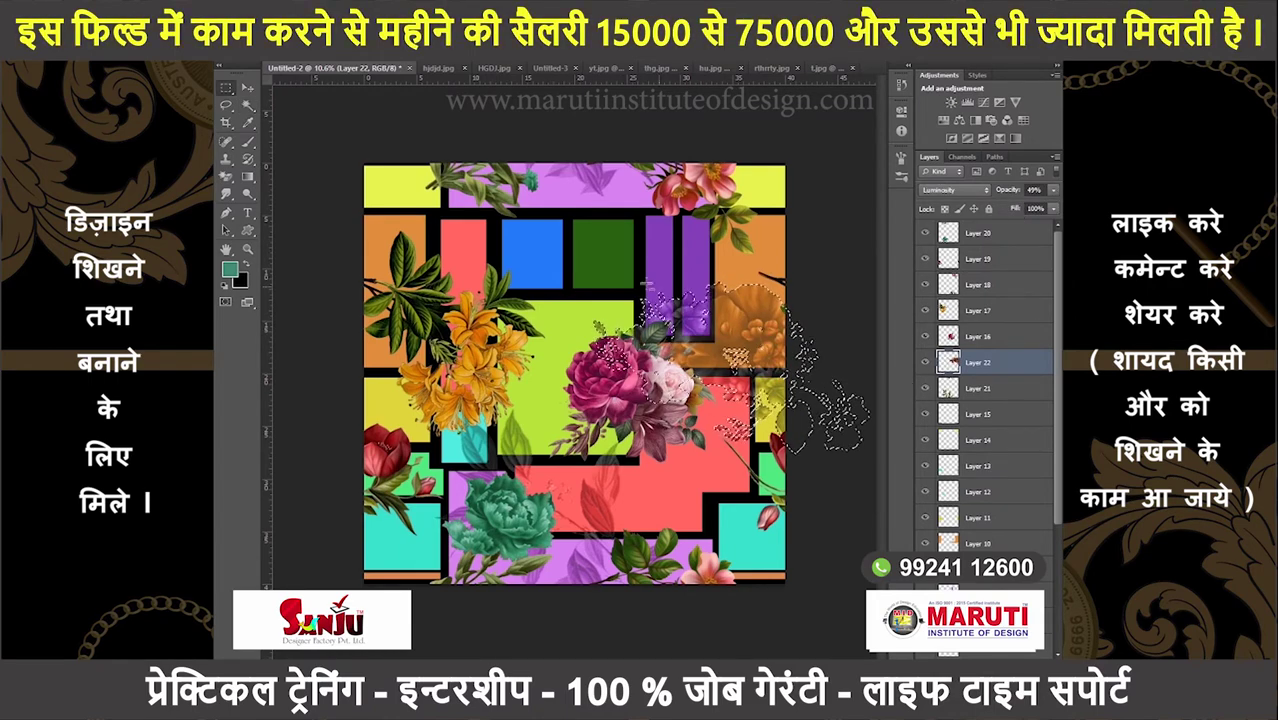
pyautogui.moveTo(840, 400); pyautogui.dragTo(430, 402)
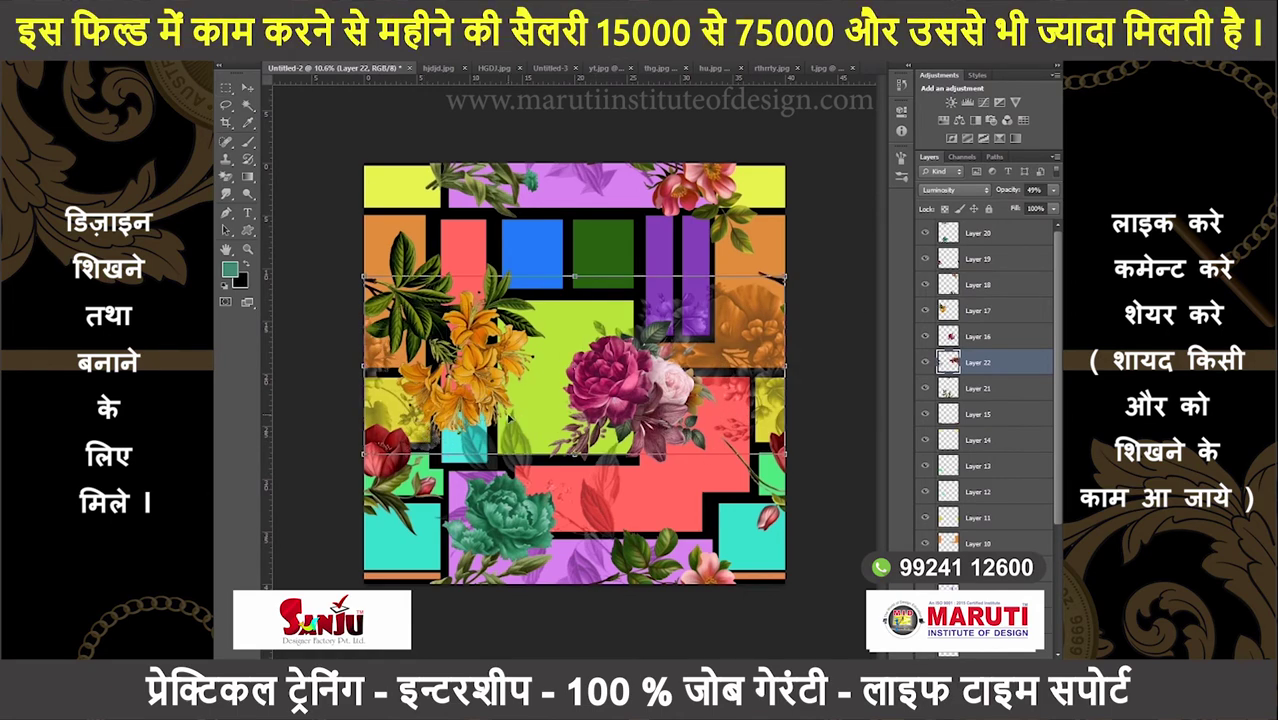
pyautogui.hotkey('ctrl', 'd')
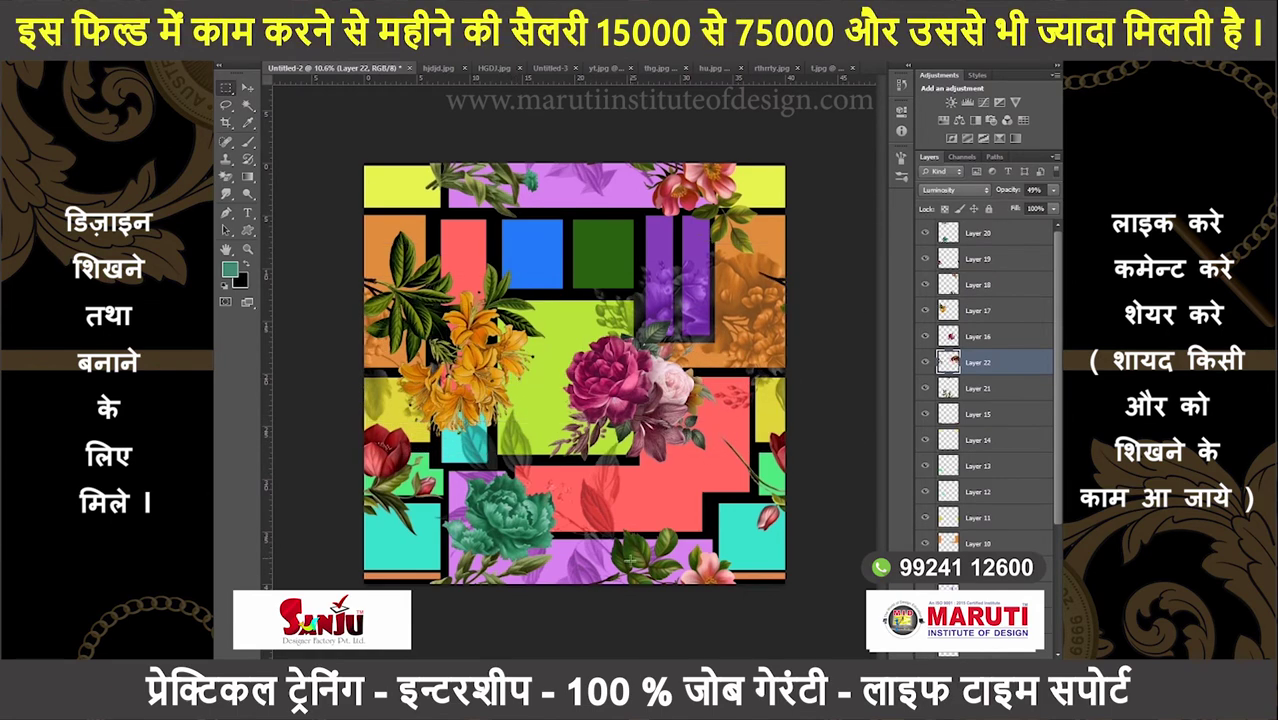
pyautogui.hotkey('alt', 'Tab')
pyautogui.hotkey('ctrl', 'j')
# - Review the downloads, return to the Pinterest red flower pin, then show the desktop
pyautogui.scroll(-5, 513, 568)
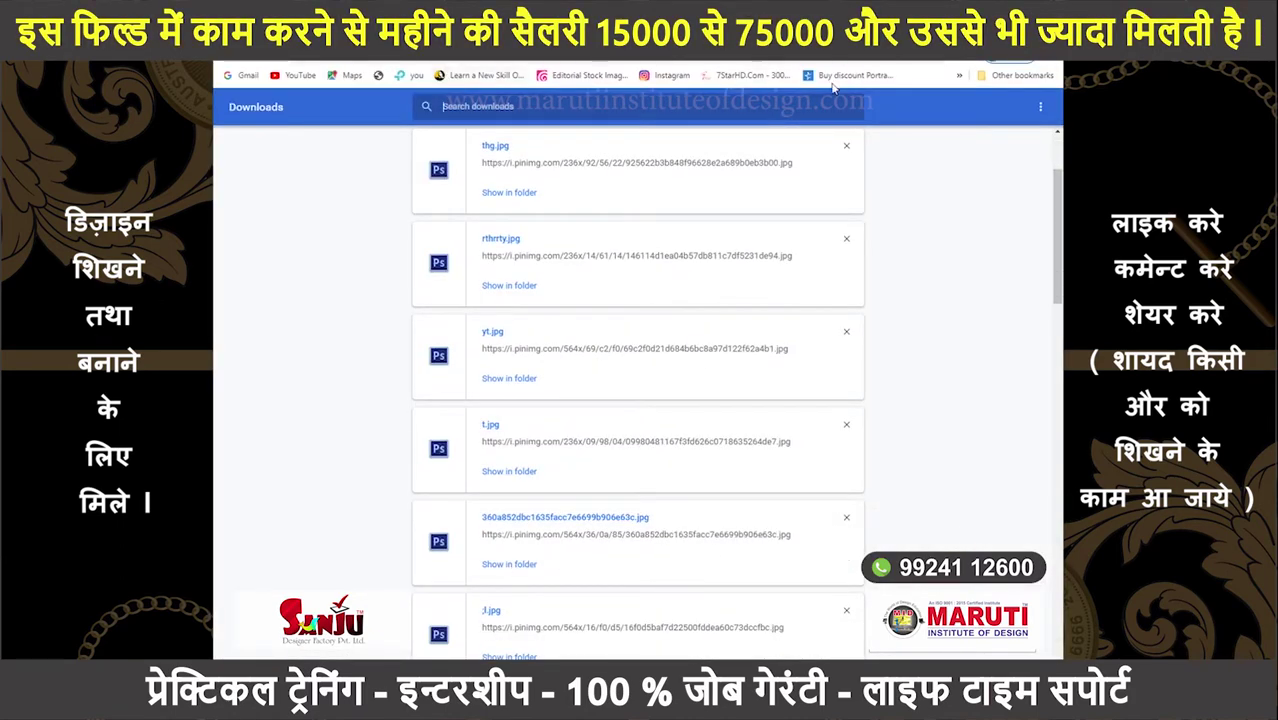
pyautogui.hotkey('ctrl', 'w')
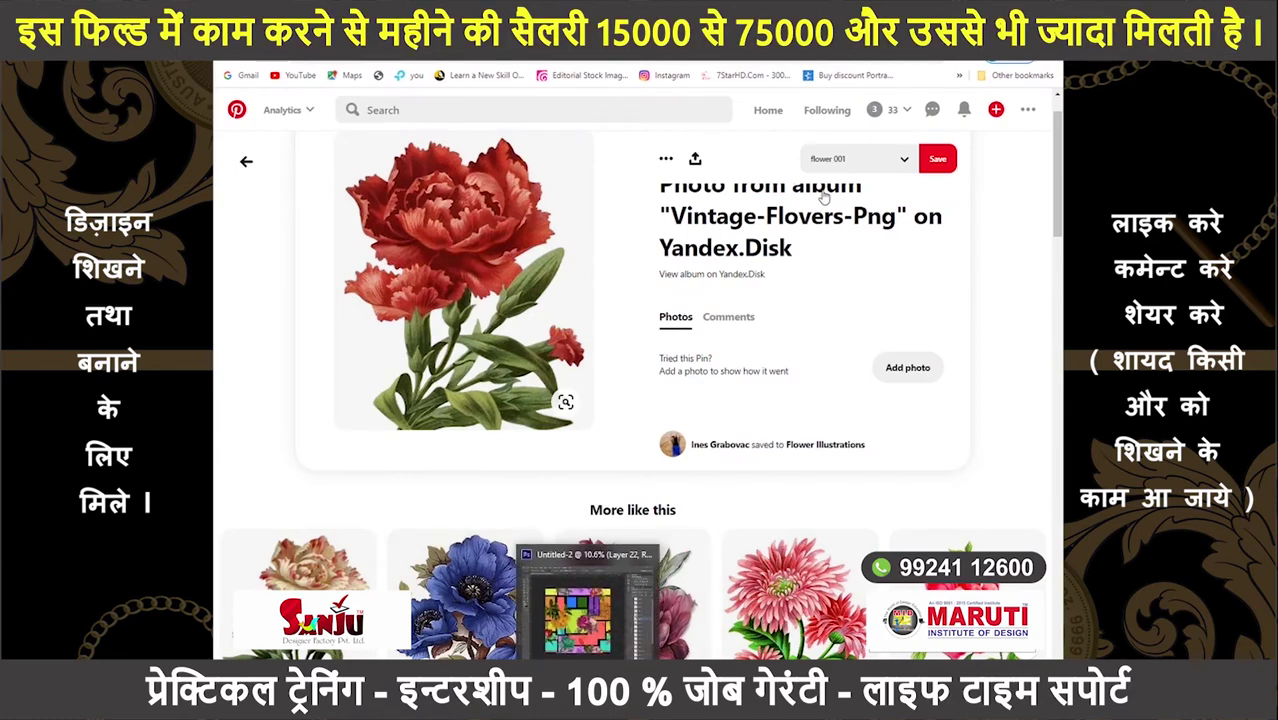
pyautogui.press('super+d')
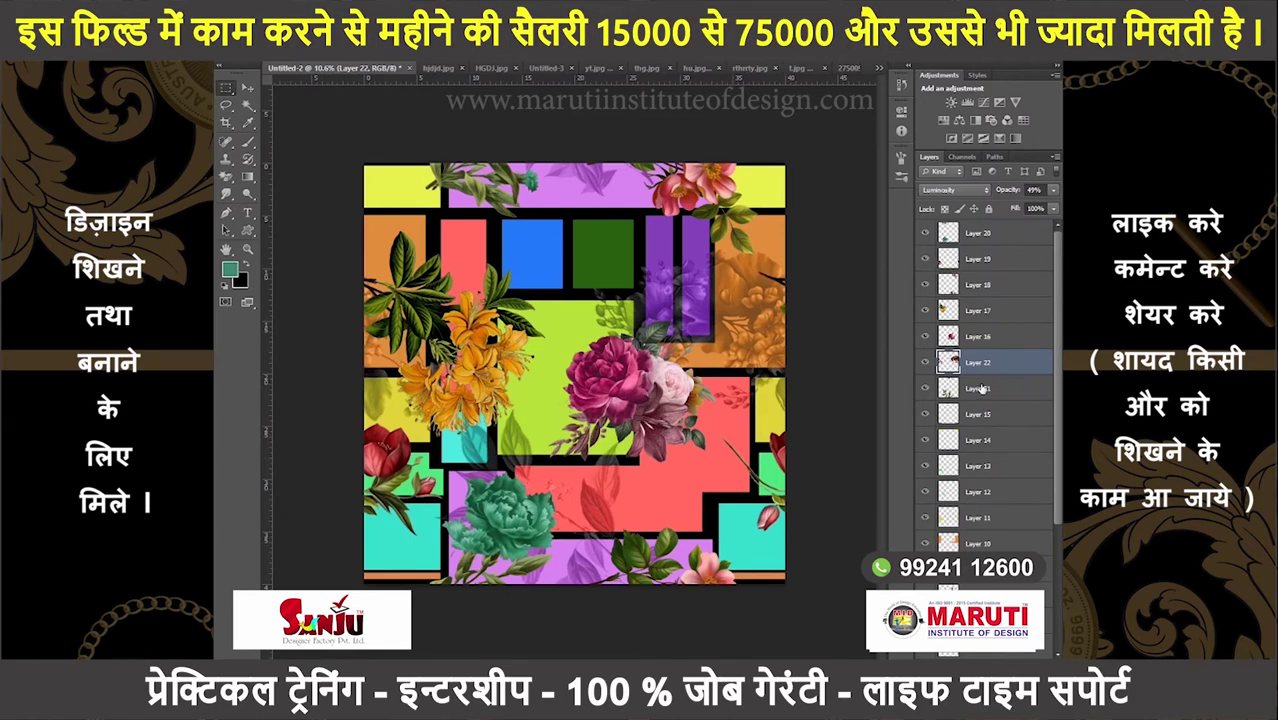
# - Paste the pink flowers as a new layer and position them at the pattern's upper left
pyautogui.hotkey('ctrl', 'v')
pyautogui.hotkey('ctrl', 't')
pyautogui.moveTo(650, 380)
pyautogui.mouseDown()
pyautogui.moveTo(676, 283)
pyautogui.moveTo(668, 262)
pyautogui.mouseUp()
pyautogui.moveTo(517, 378); pyautogui.dragTo(470, 300)
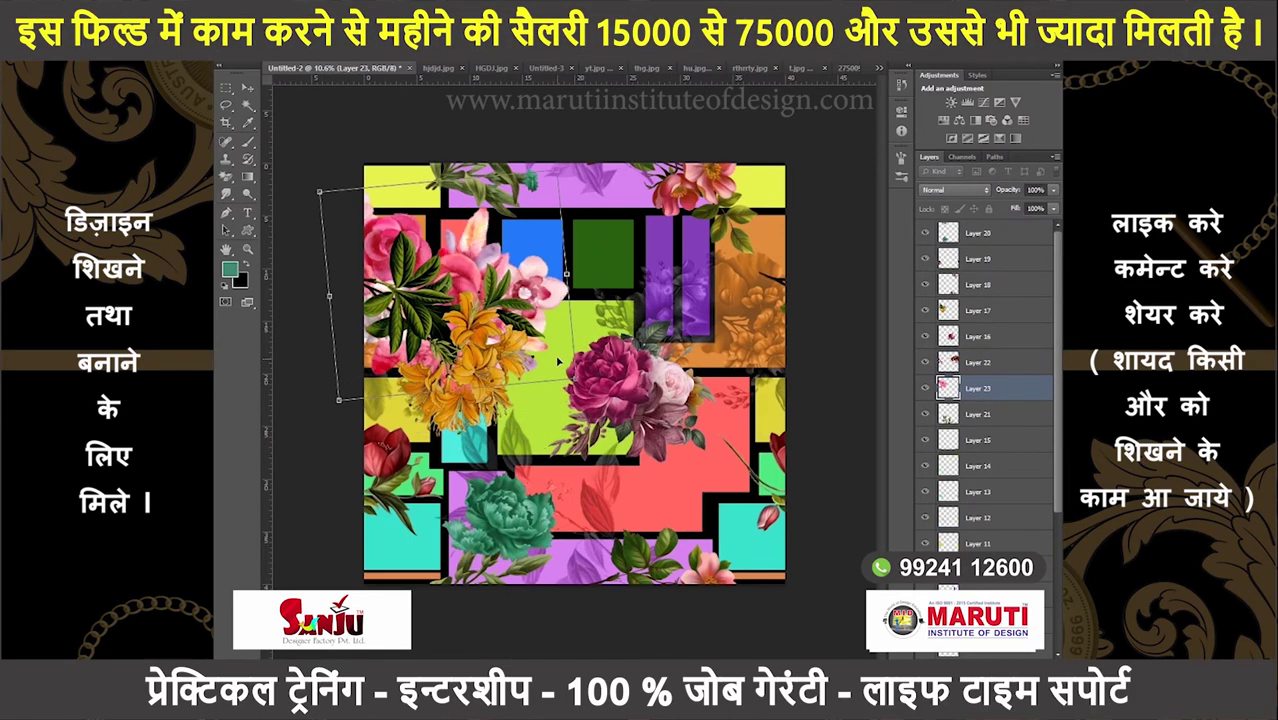
pyautogui.press('Return')
# - Rotate the pink flowers about -42° and blend them as Luminosity at 49% opacity
pyautogui.hotkey('ctrl', 't')
pyautogui.moveTo(560, 230)
pyautogui.mouseDown()
pyautogui.moveTo(485, 165)
pyautogui.moveTo(606, 345)
pyautogui.mouseUp()
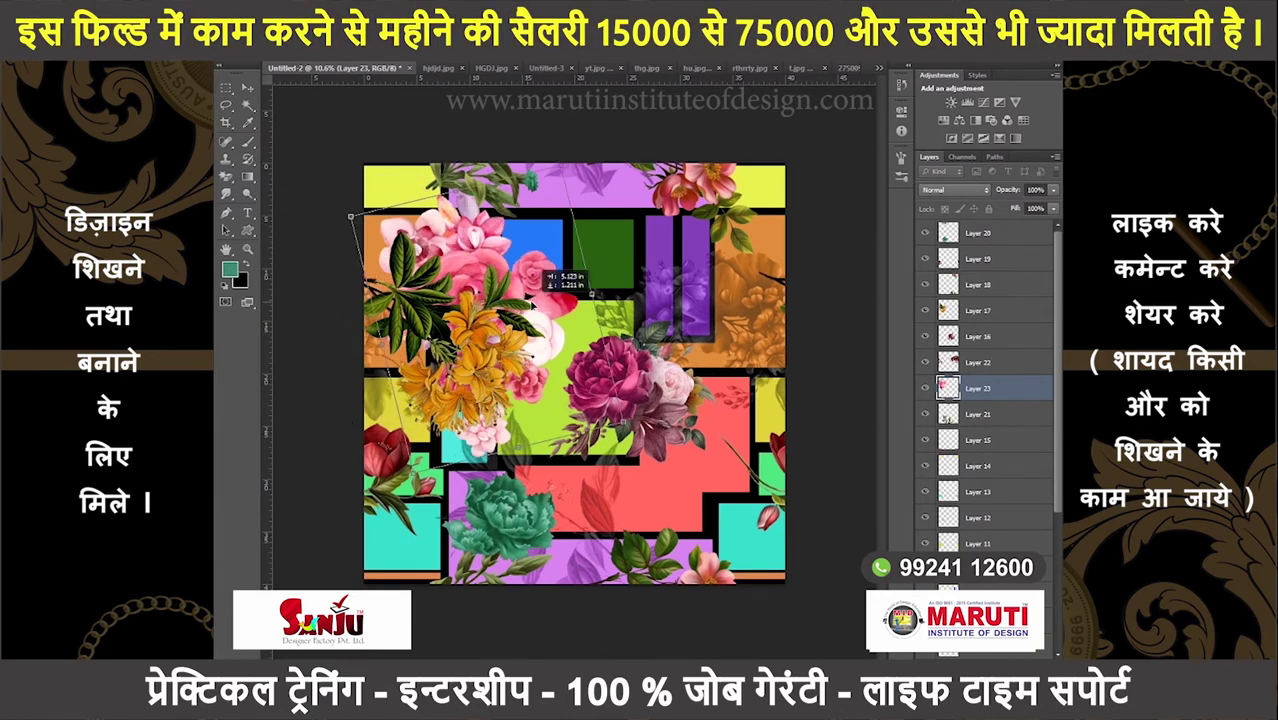
pyautogui.moveTo(569, 205); pyautogui.dragTo(575, 212)
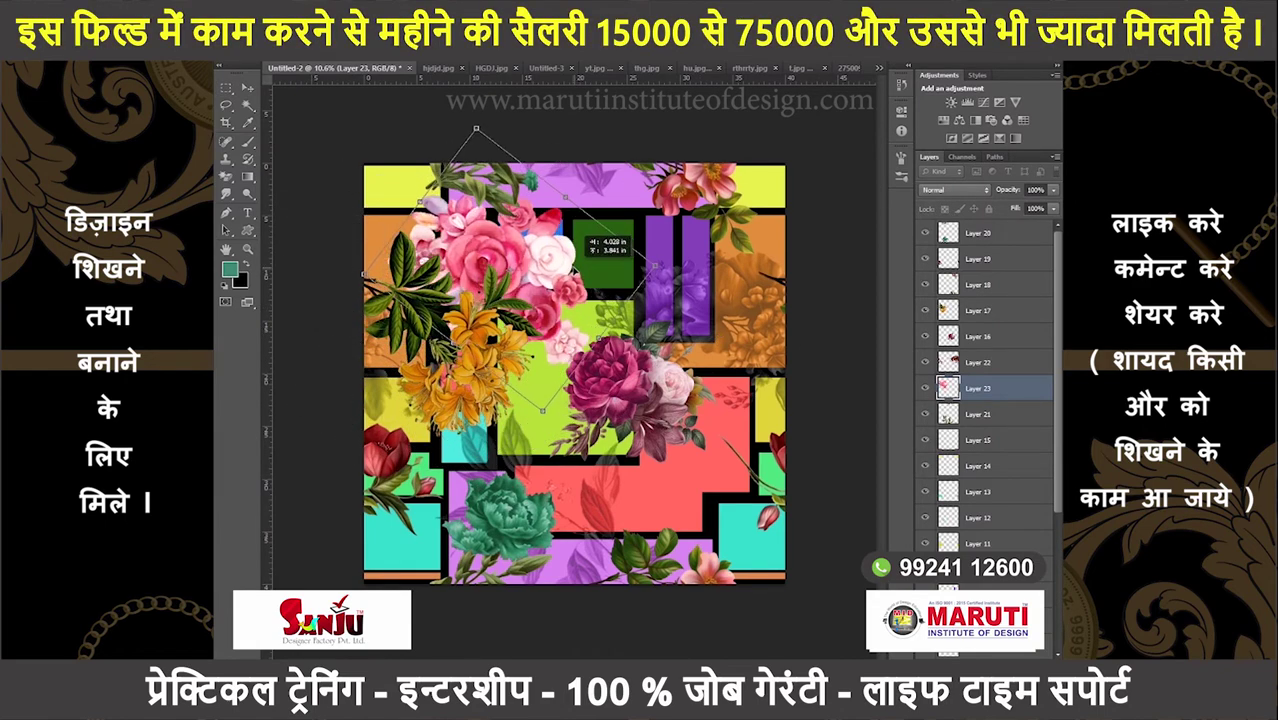
pyautogui.press('Return')
pyautogui.moveTo(1052, 190); pyautogui.dragTo(1018, 204)
pyautogui.hotkey('shift', 'alt', 'y')
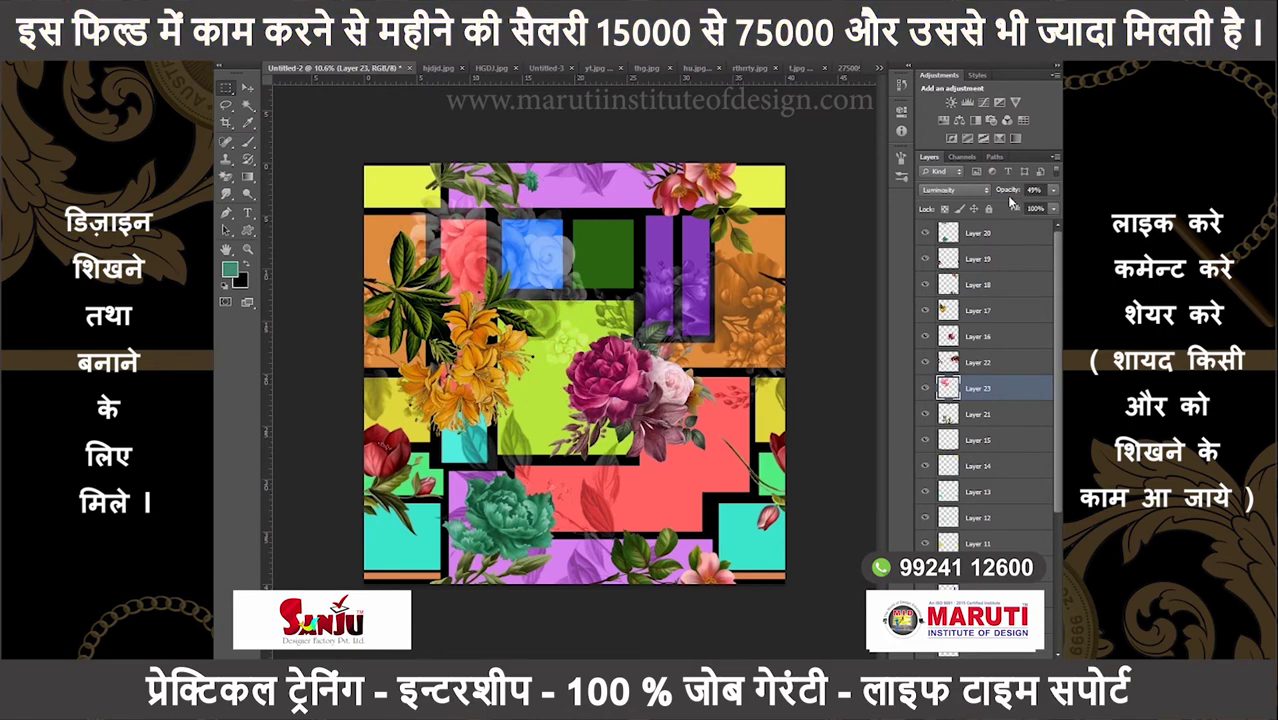
pyautogui.scroll(-5, 998, 420)
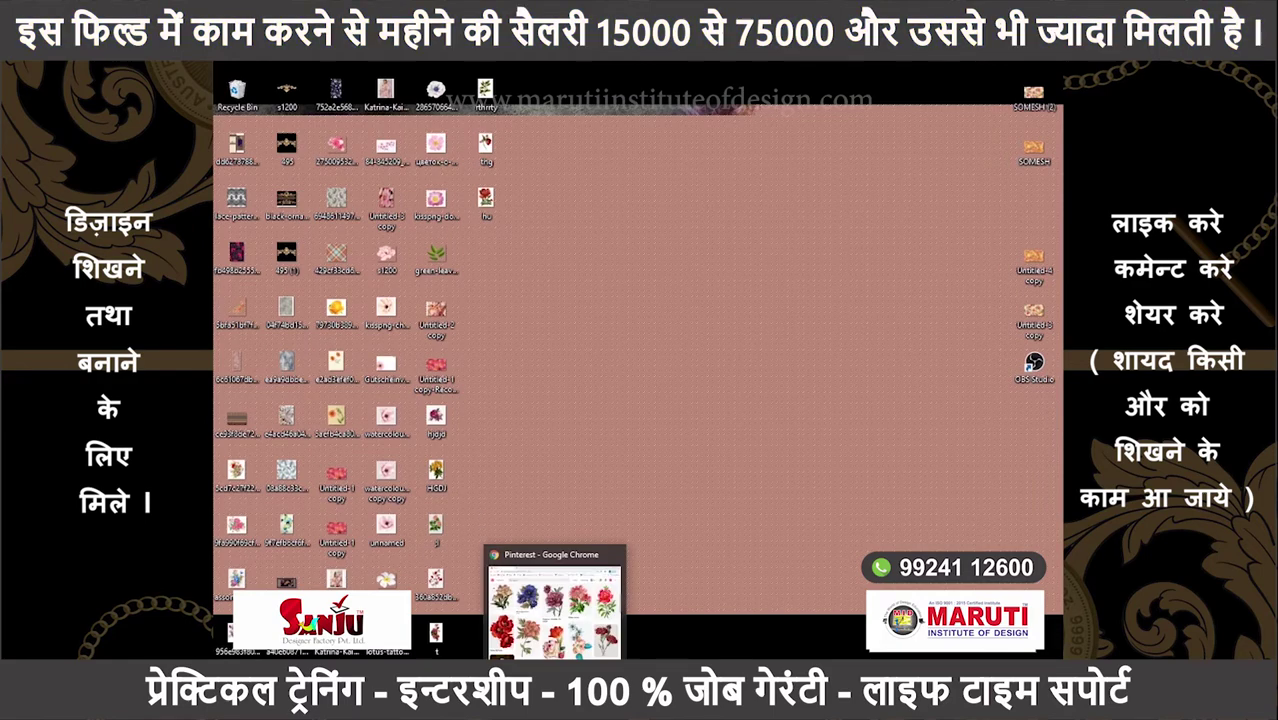
# - Go to Yandex in the browser and search for 'flower png'
pyautogui.click(550, 645)
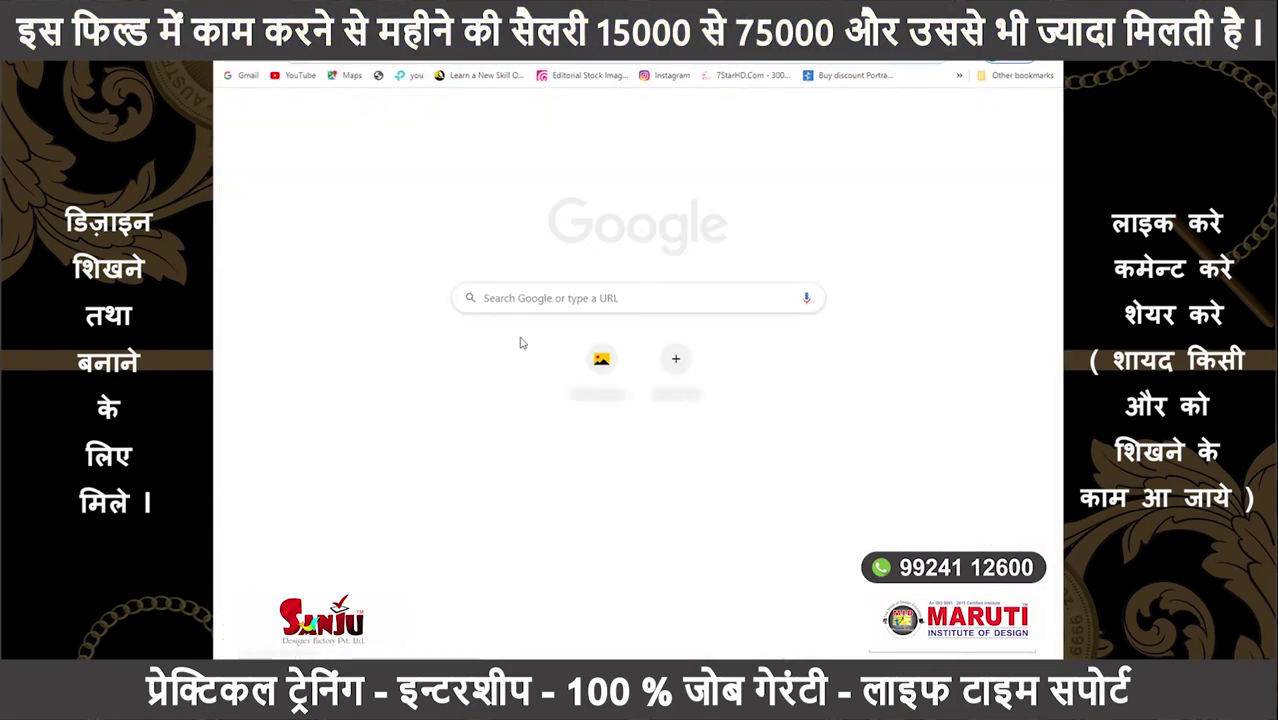
pyautogui.write('yandex')
pyautogui.press('Return')
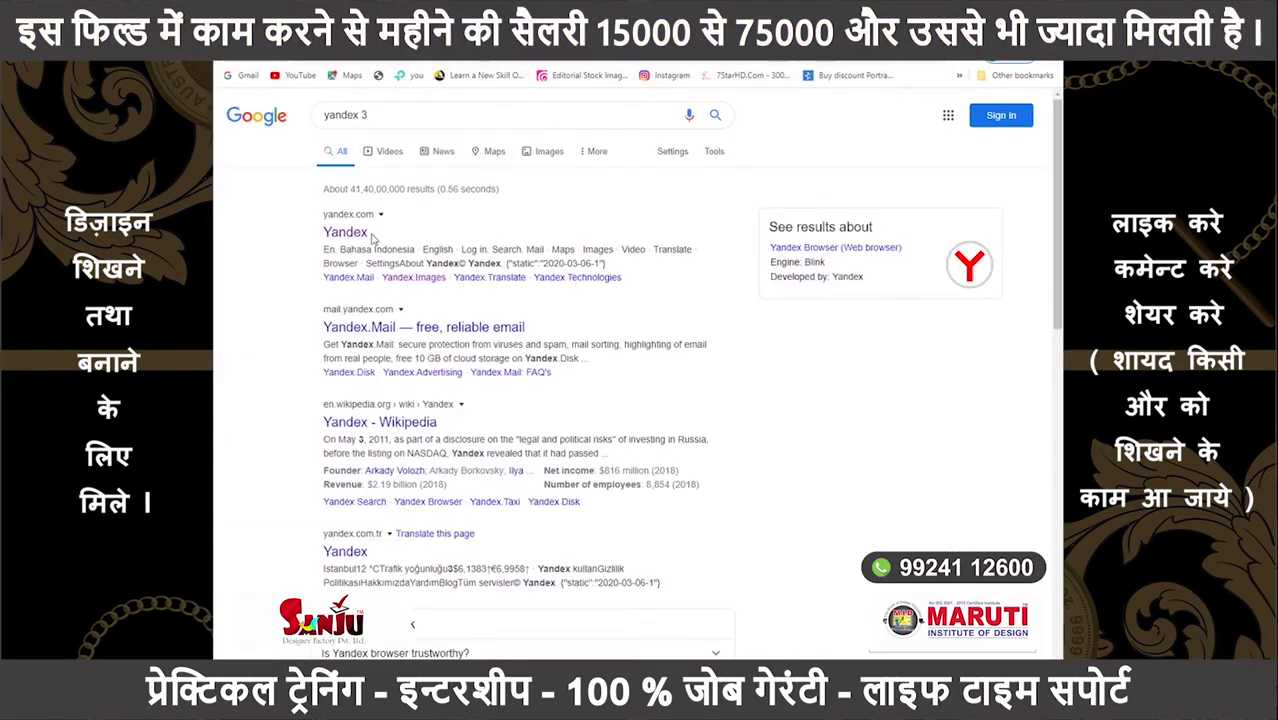
pyautogui.click(363, 240)
pyautogui.write('flower')
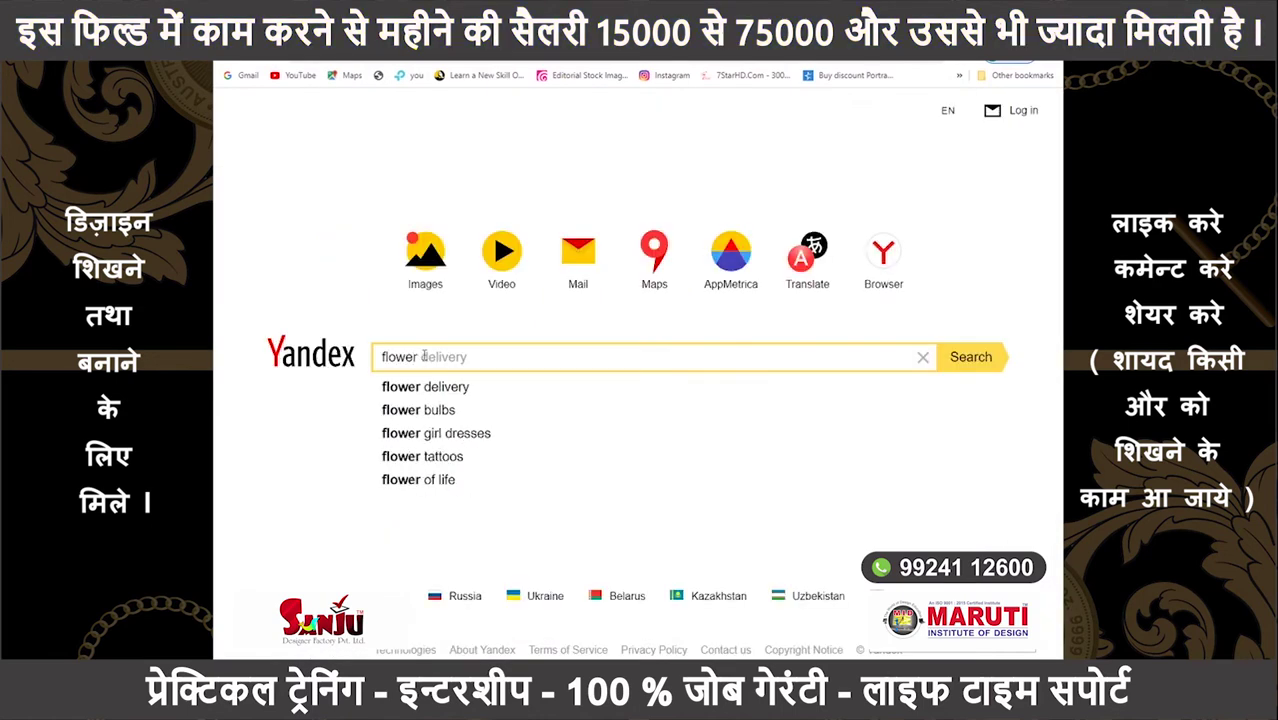
pyautogui.write(' png')
pyautogui.press('Return')
# - Open the flower image at full size in image results and save it to the computer
pyautogui.click(366, 147)
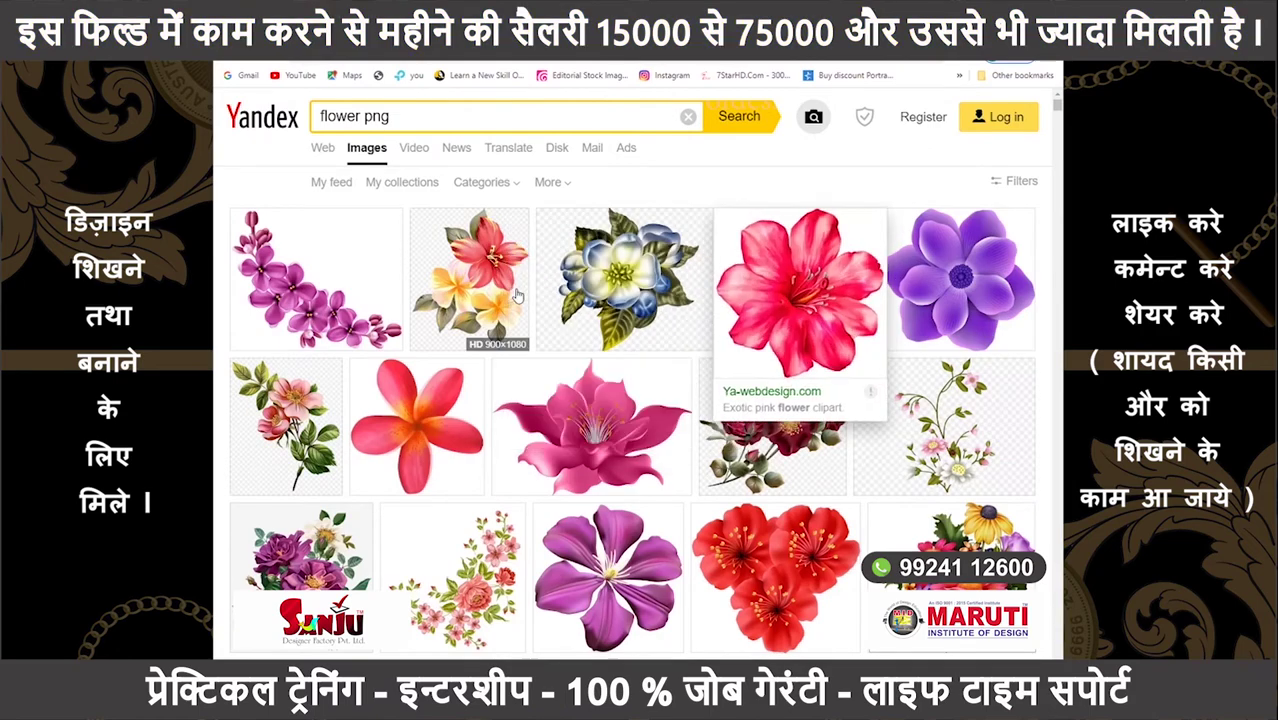
pyautogui.click(700, 318)
pyautogui.rightClick(518, 272)
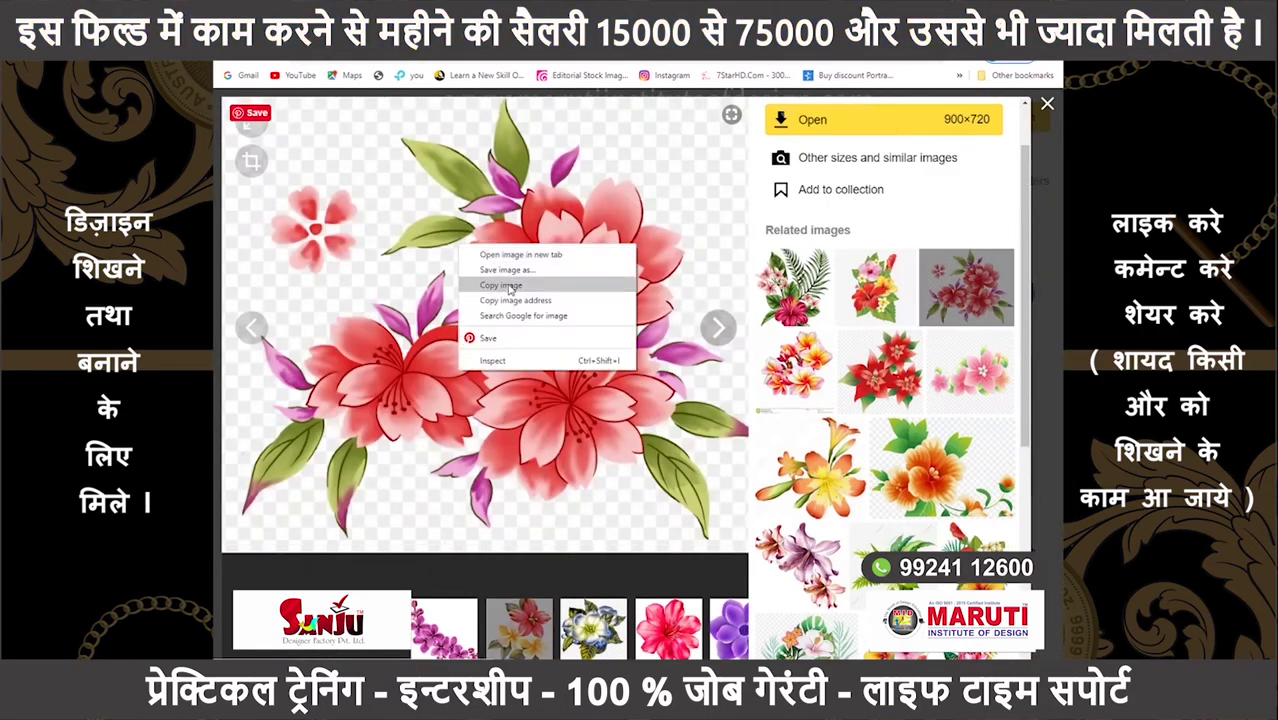
pyautogui.click(525, 268)
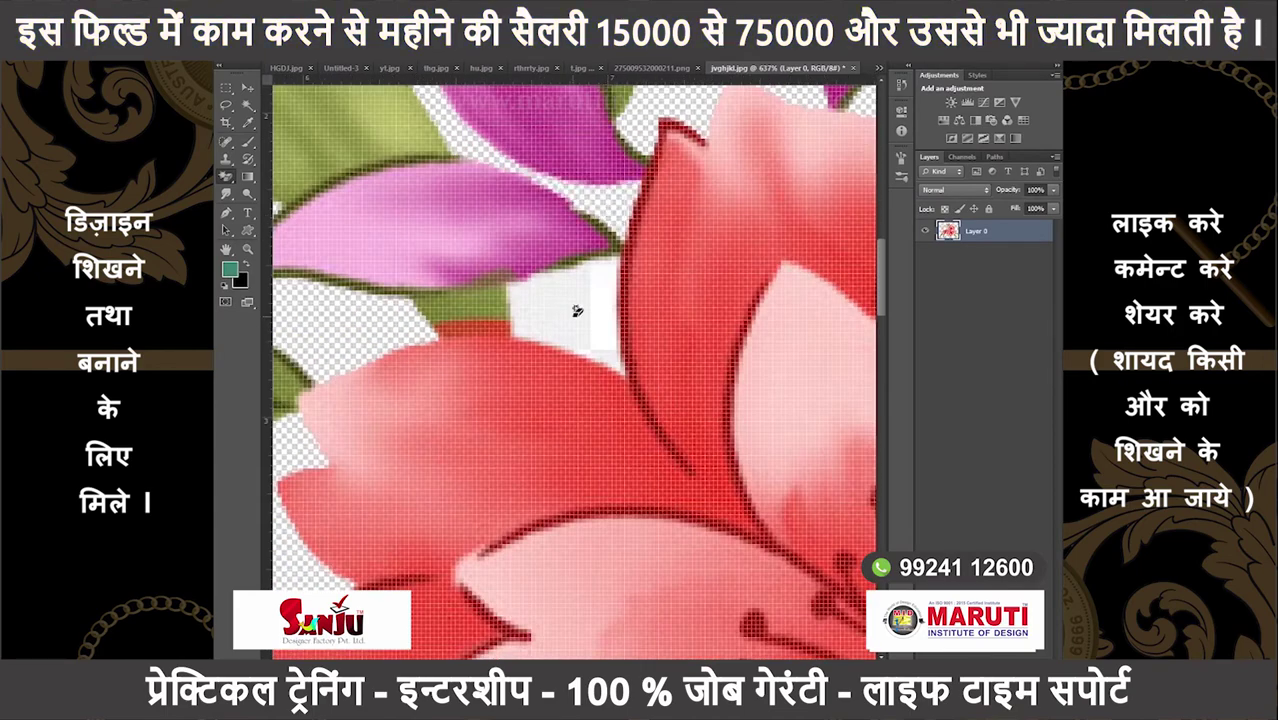
# - Place the pink flowers at the collage's lower right above the chosen layer
pyautogui.scroll(-5, 577, 311)
pyautogui.scroll(3, 494, 352)
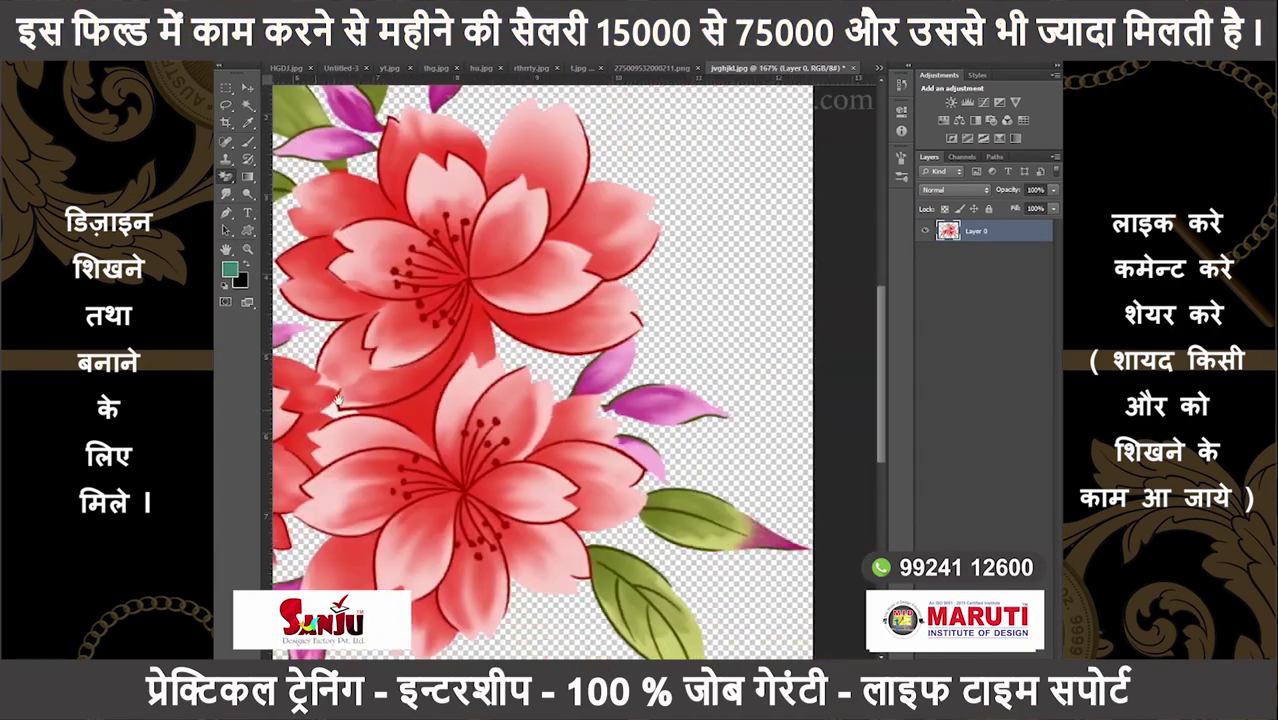
pyautogui.scroll(-4, 494, 352)
pyautogui.scroll(-1, 486, 414)
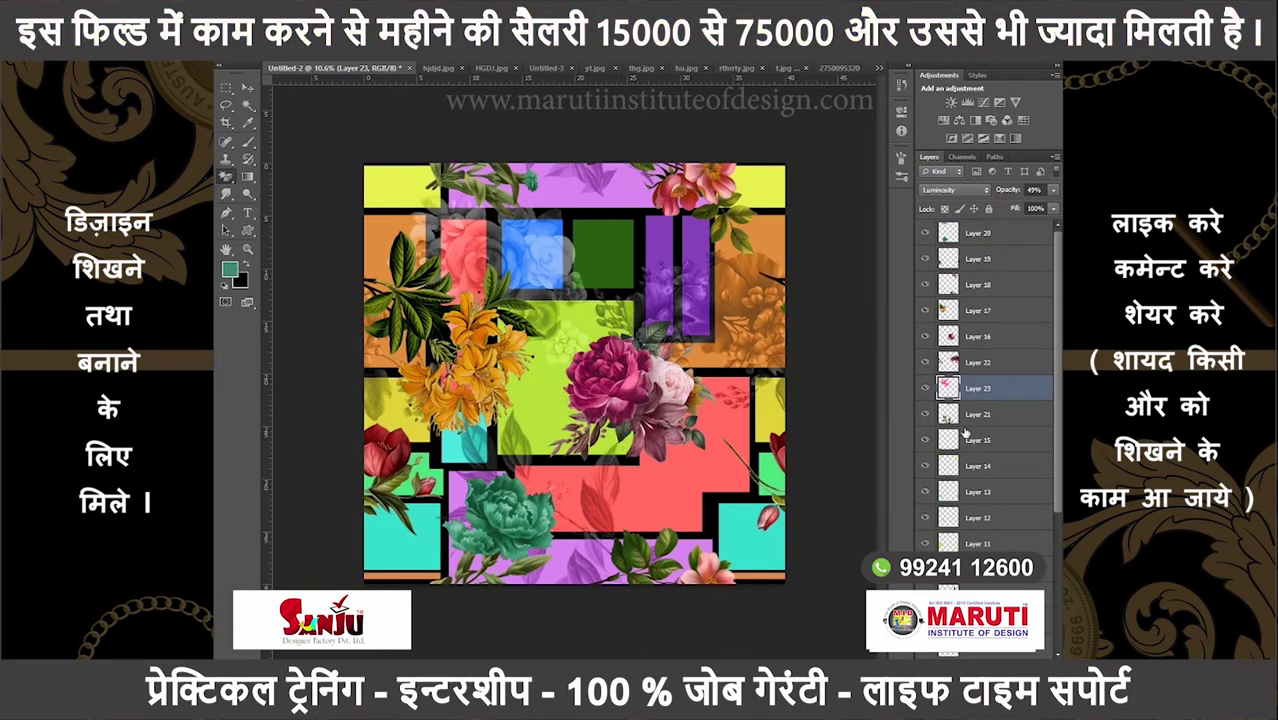
pyautogui.click(966, 440)
pyautogui.moveTo(718, 467); pyautogui.dragTo(789, 411)
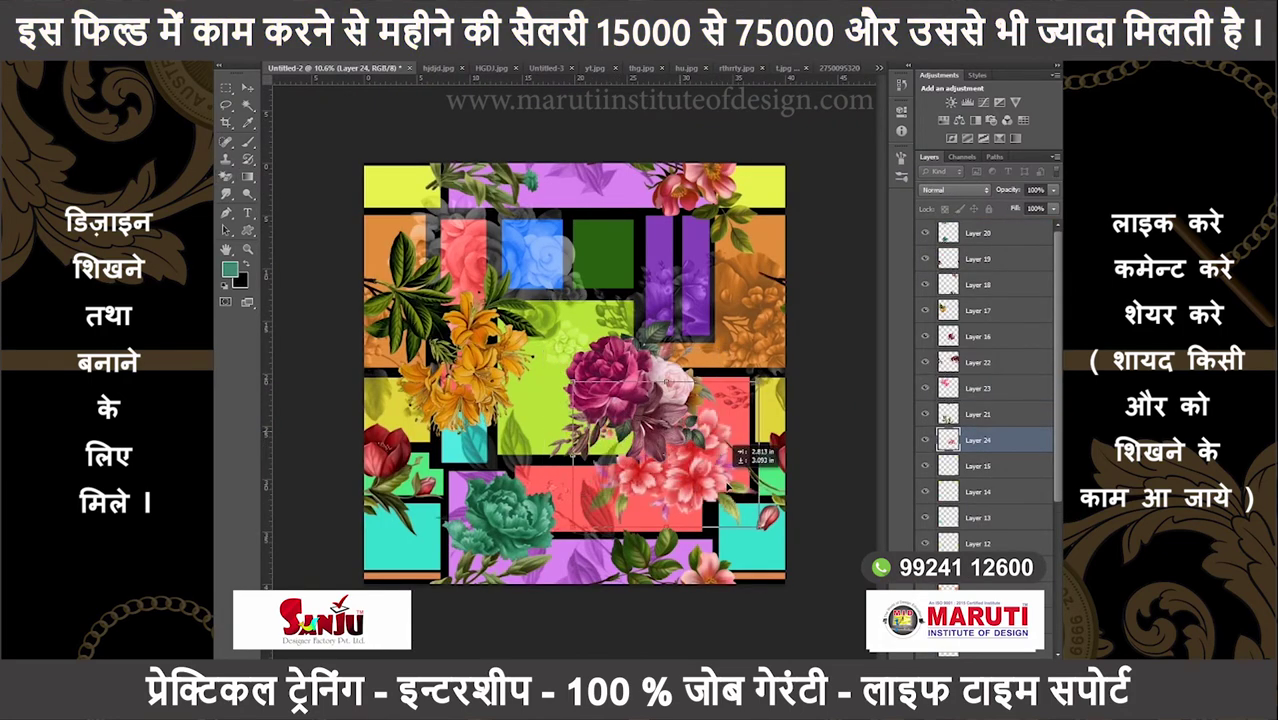
pyautogui.moveTo(789, 411); pyautogui.dragTo(806, 418)
# - Fade the pink flowers to 40% Luminosity and shift their selection past the right edge
pyautogui.write('40')
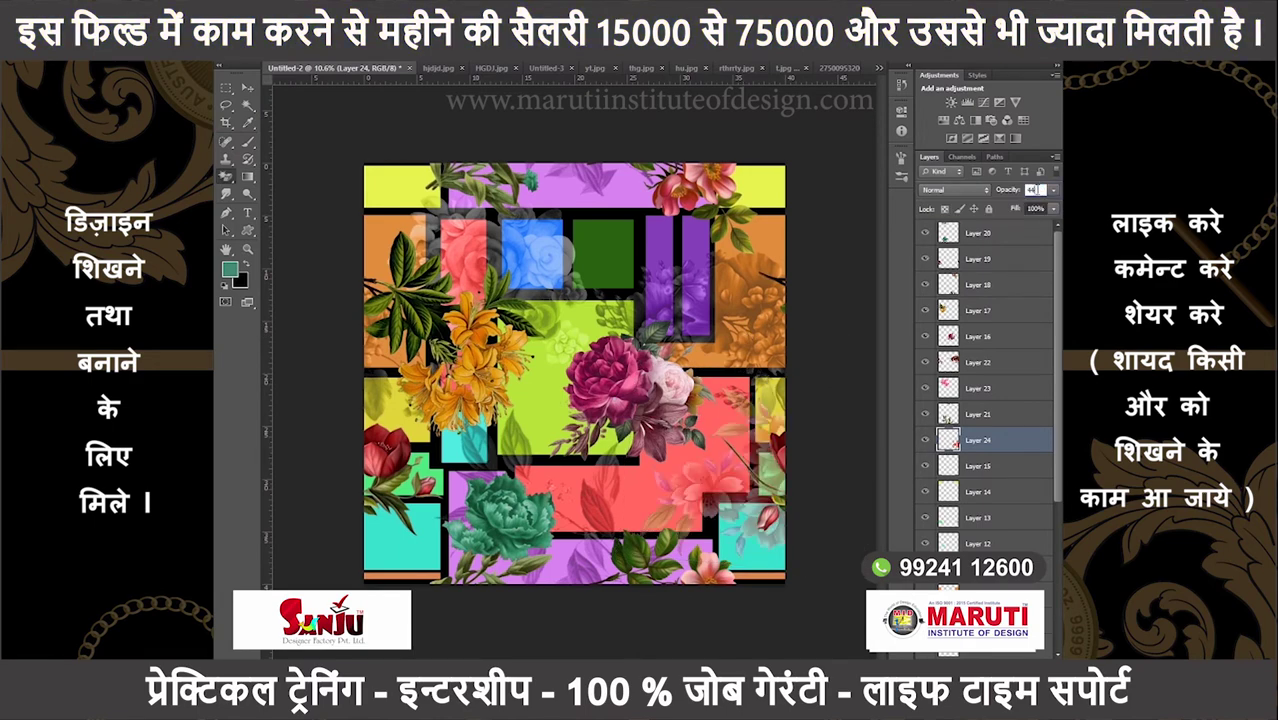
pyautogui.hotkey('shift', 'alt', 'y')
pyautogui.keyDown('ctrl'); pyautogui.click(946, 440); pyautogui.keyUp('ctrl')
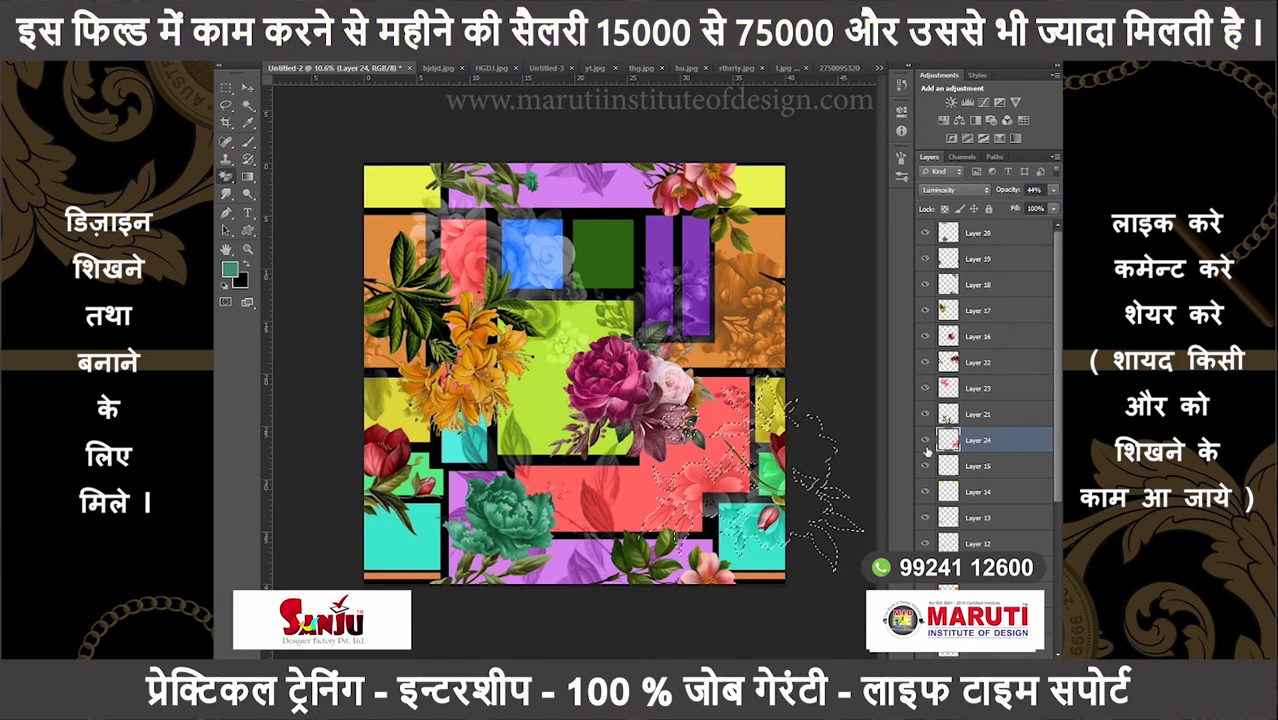
pyautogui.moveTo(896, 466)
pyautogui.mouseDown()
pyautogui.moveTo(845, 537)
pyautogui.moveTo(424, 524)
pyautogui.mouseUp()
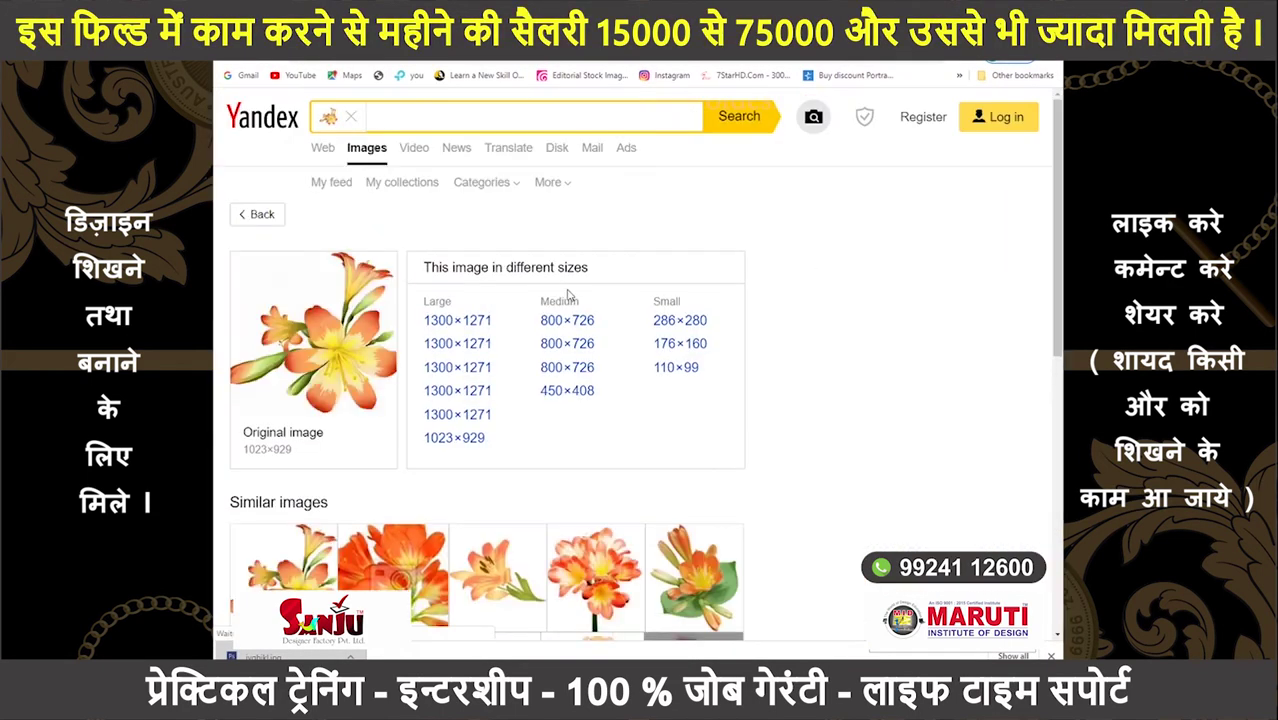
# - Browse the orange lily's other available sizes on Yandex Images
pyautogui.click(476, 323)
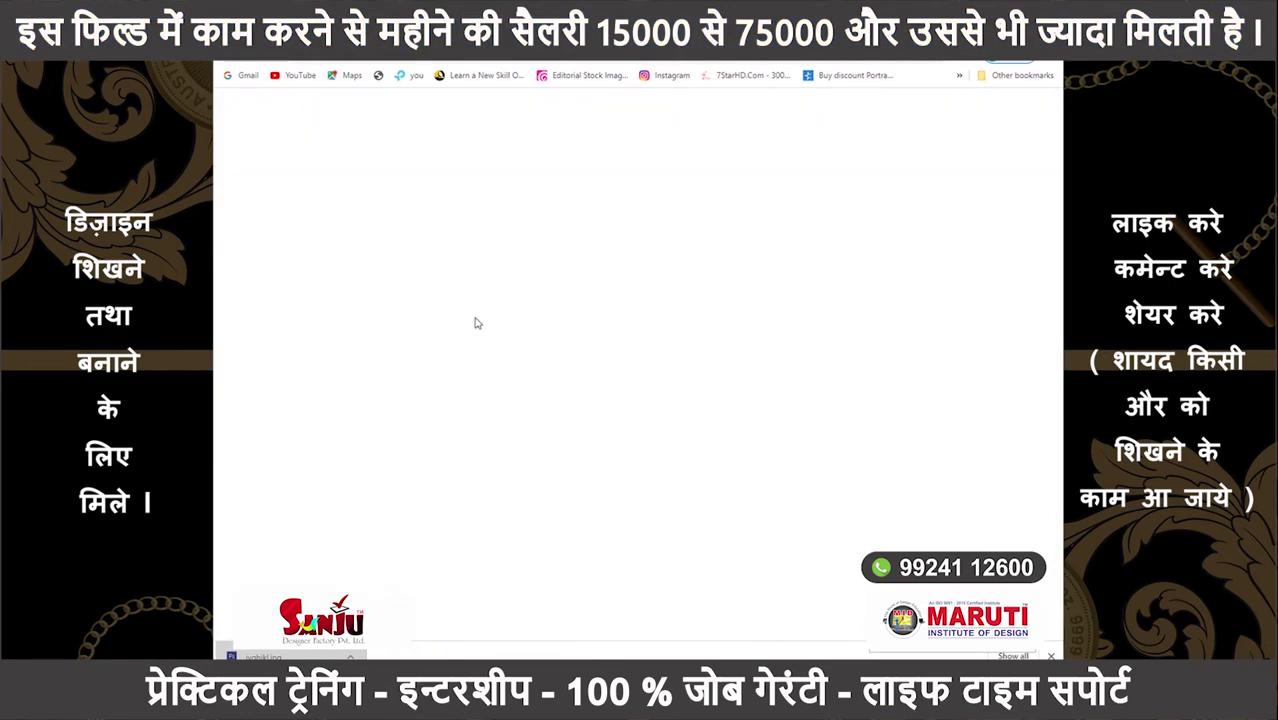
pyautogui.hotkey('alt', 'Left')
pyautogui.click(459, 343)
pyautogui.hotkey('alt', 'Left')
pyautogui.click(481, 367)
pyautogui.hotkey('alt', 'Left')
pyautogui.click(437, 394)
pyautogui.hotkey('alt', 'Left')
pyautogui.click(460, 412)
pyautogui.hotkey('alt', 'Left')
pyautogui.click(455, 437)
pyautogui.hotkey('alt', 'Left')
pyautogui.click(578, 323)
pyautogui.hotkey('alt', 'Left')
pyautogui.click(548, 339)
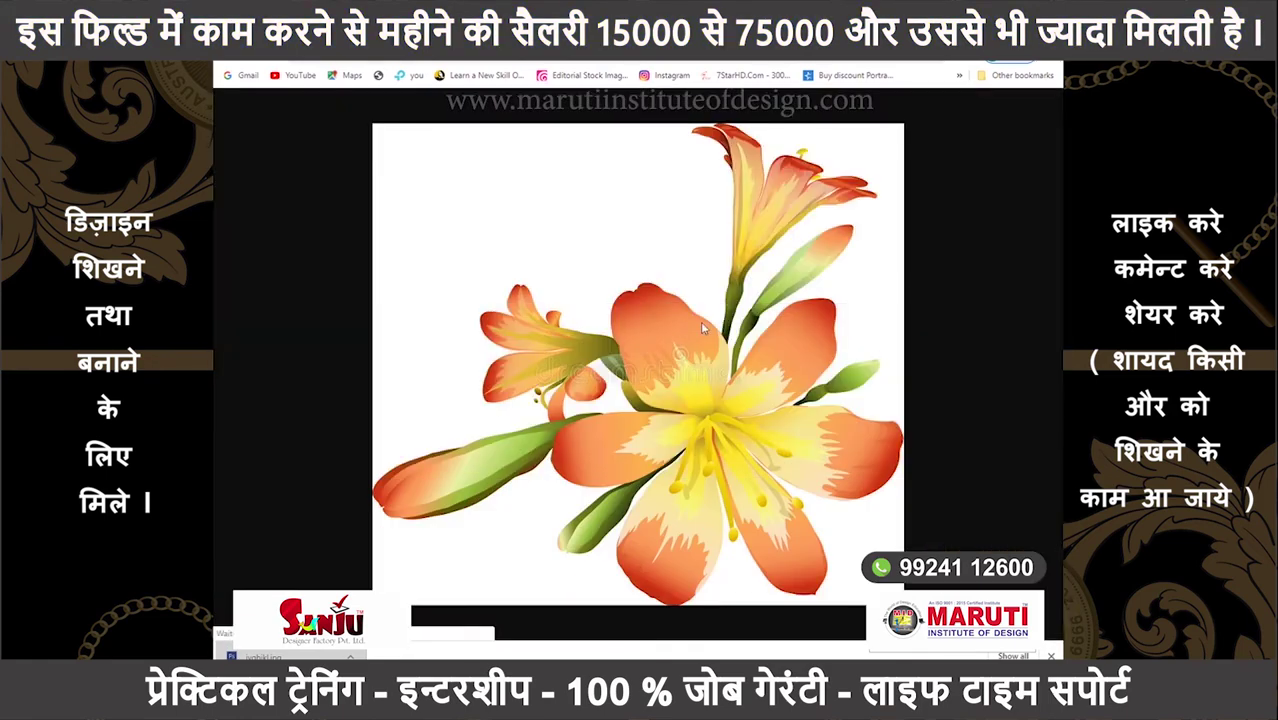
pyautogui.hotkey('alt', 'Left')
pyautogui.click(567, 390)
pyautogui.hotkey('alt', 'Left')
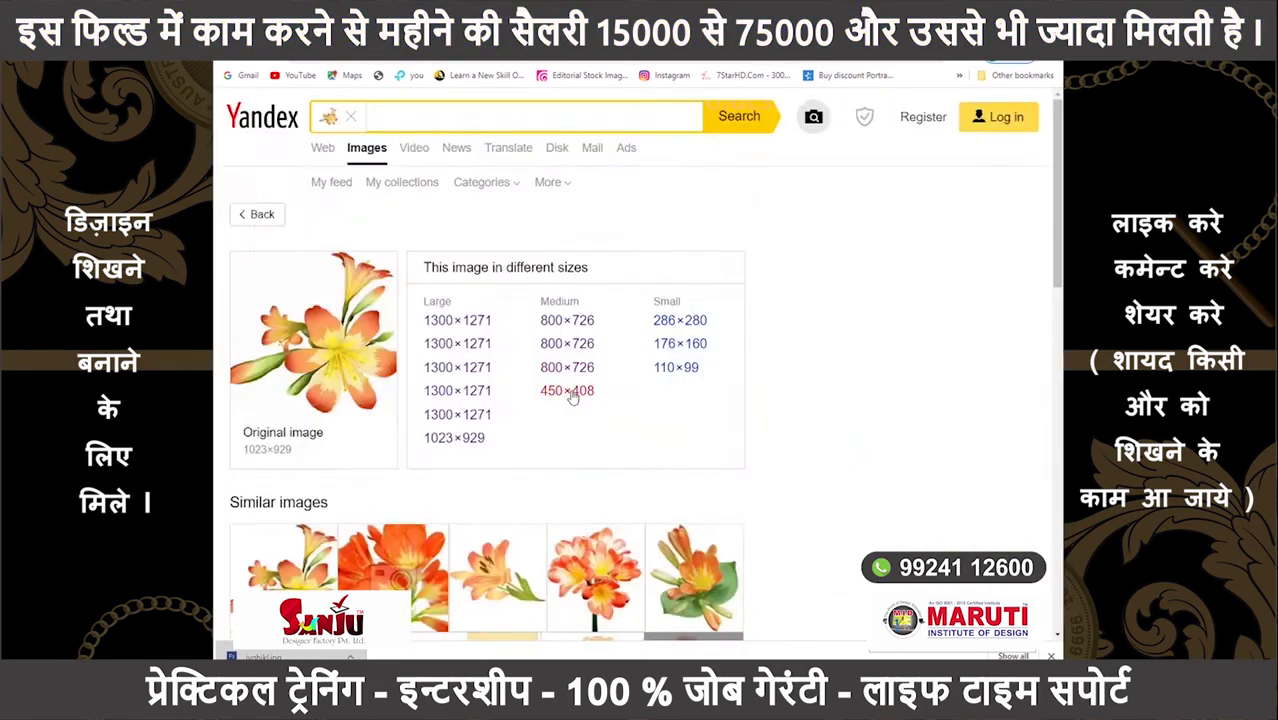
# - Save the 450×408 lily as hjkh.jpg and begin erasing its white background
pyautogui.click(572, 396)
pyautogui.rightClick(690, 224)
pyautogui.click(722, 248)
pyautogui.press('Return')
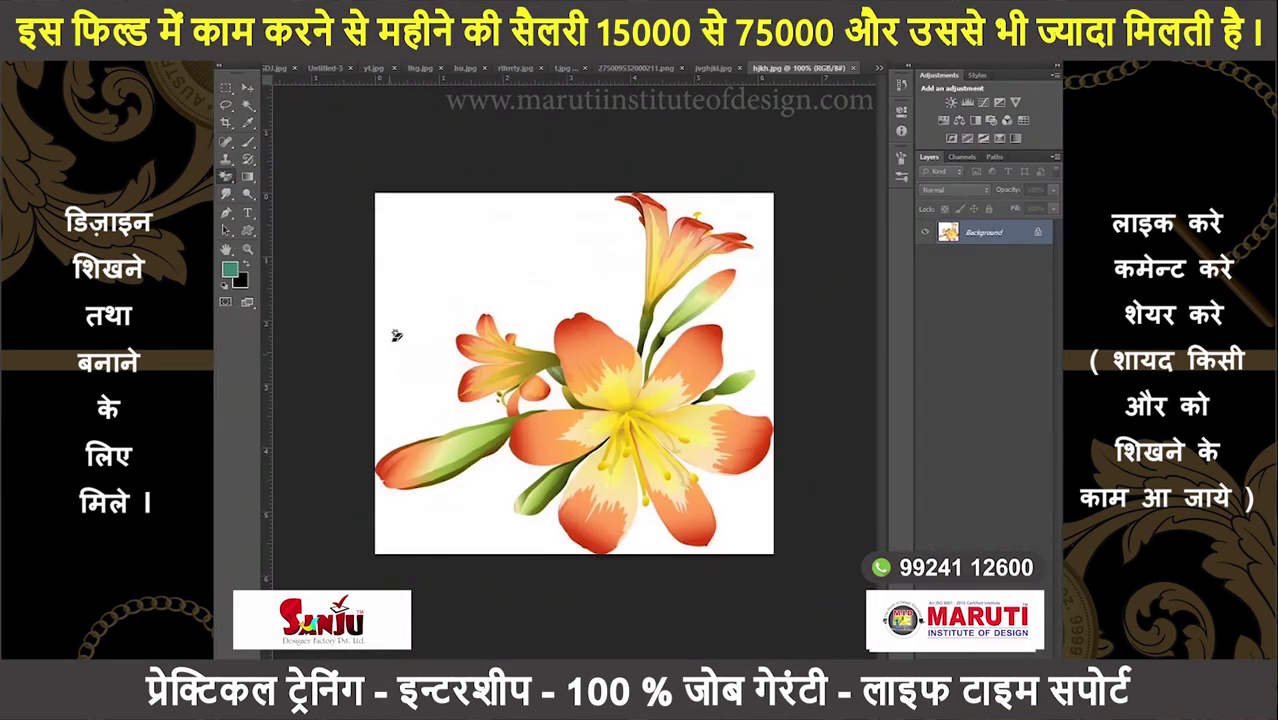
pyautogui.moveTo(391, 337); pyautogui.dragTo(780, 247)
# - Finish clearing the lily's white background and place it rotated at the collage's top-left
pyautogui.click(467, 503)
pyautogui.scroll(5, 454, 431)
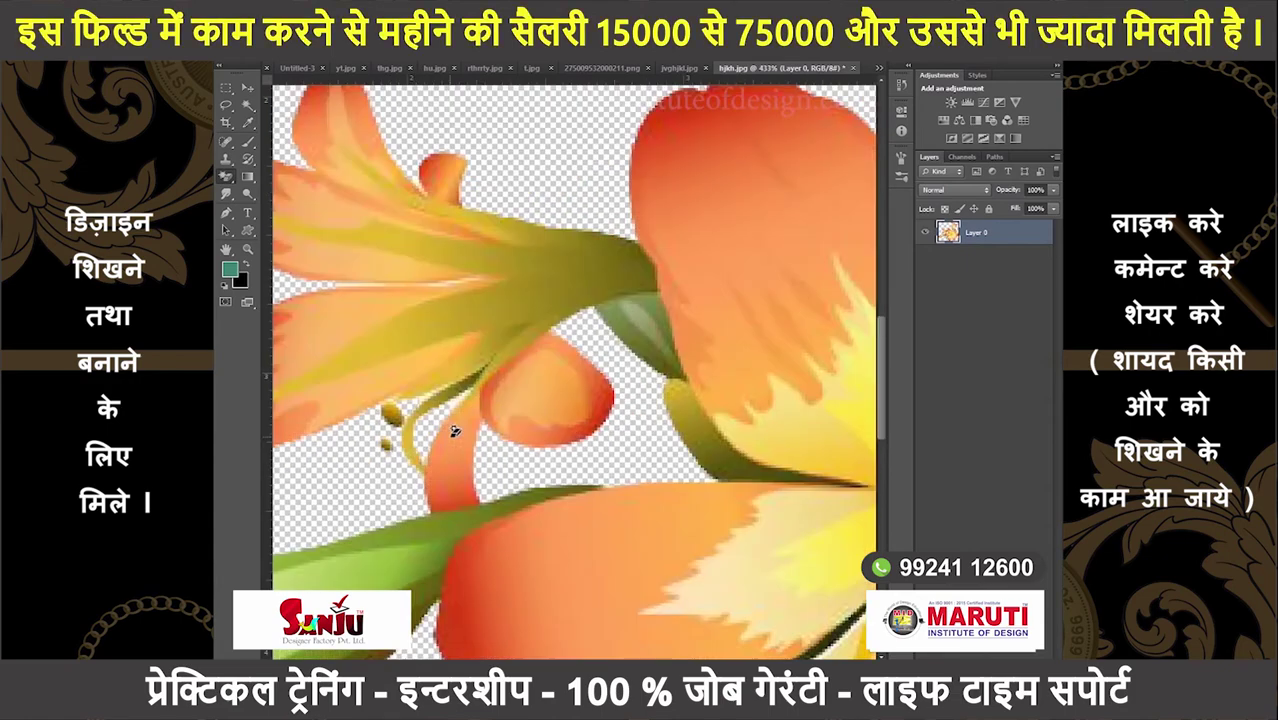
pyautogui.scroll(-5, 454, 431)
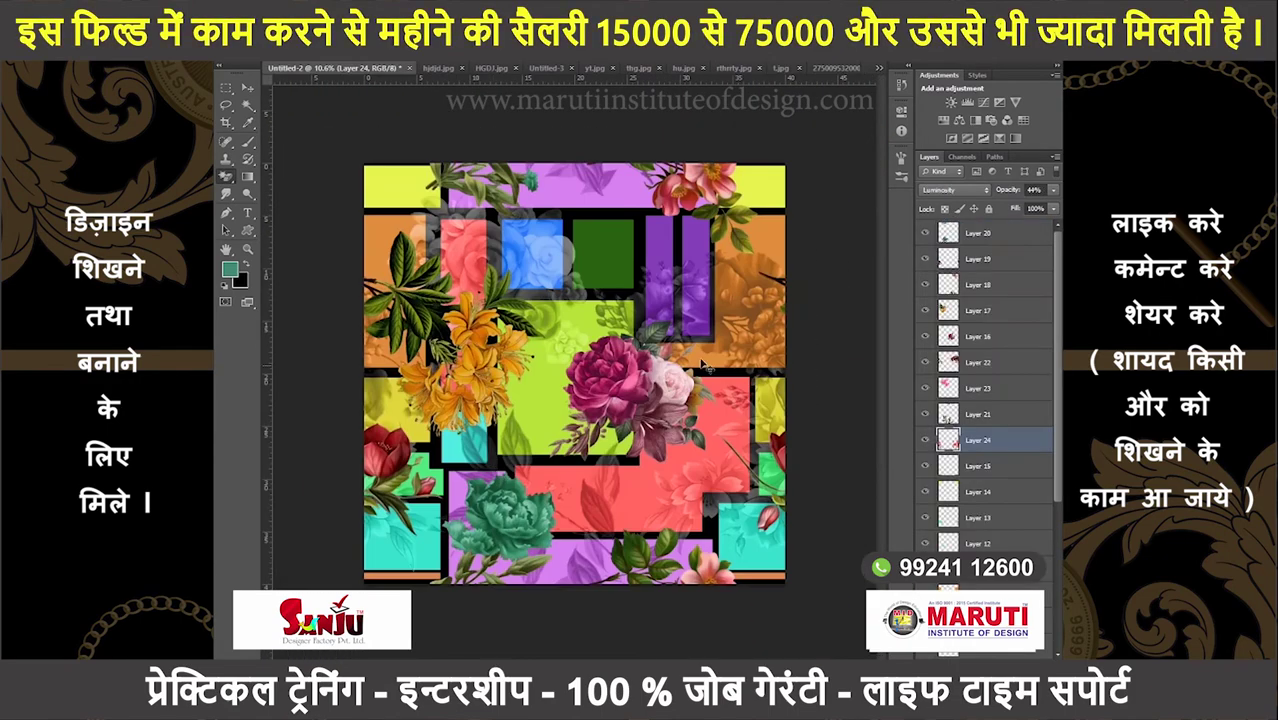
pyautogui.click(988, 466)
pyautogui.hotkey('ctrl', 'shift', 'alt', 'n')
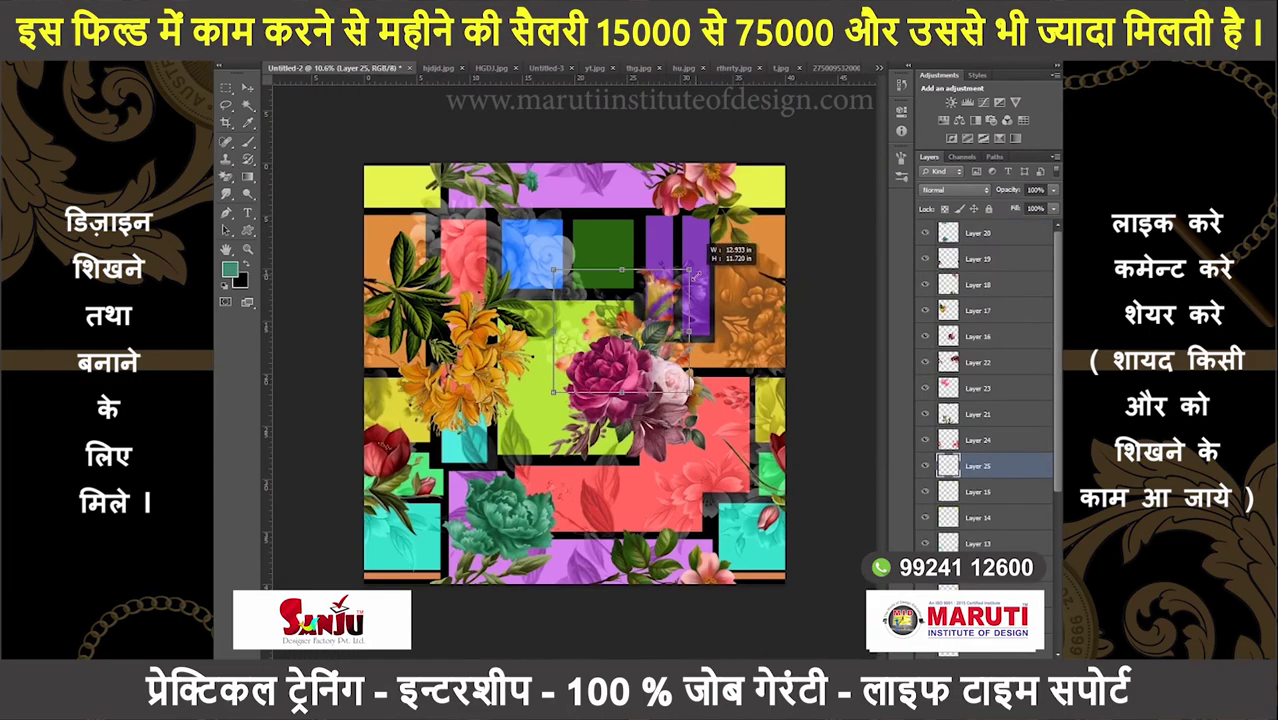
pyautogui.moveTo(575, 370); pyautogui.dragTo(400, 245)
pyautogui.moveTo(300, 215)
pyautogui.mouseDown()
pyautogui.moveTo(405, 191)
pyautogui.moveTo(367, 236)
pyautogui.mouseUp()
pyautogui.press('Return')
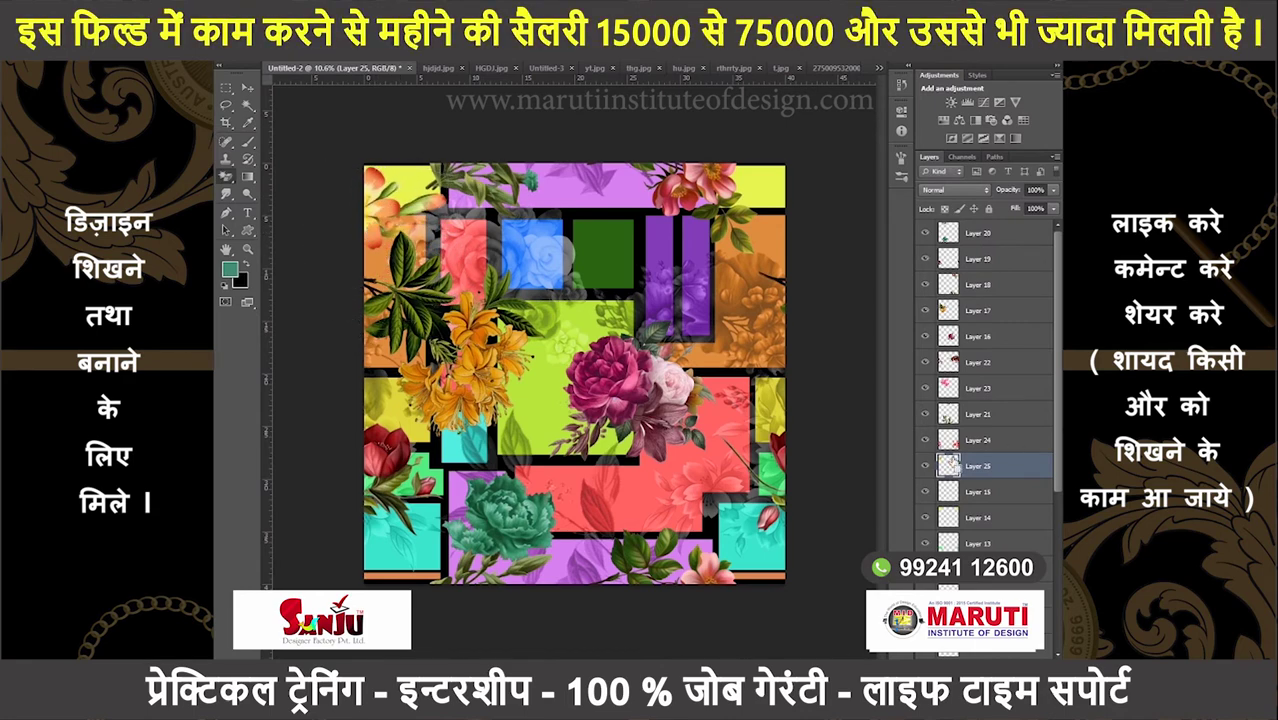
# - Move the lily across to the canvas's right edge, transform it, and fade it to 40%
pyautogui.keyDown('ctrl'); pyautogui.click(946, 466); pyautogui.keyUp('ctrl')
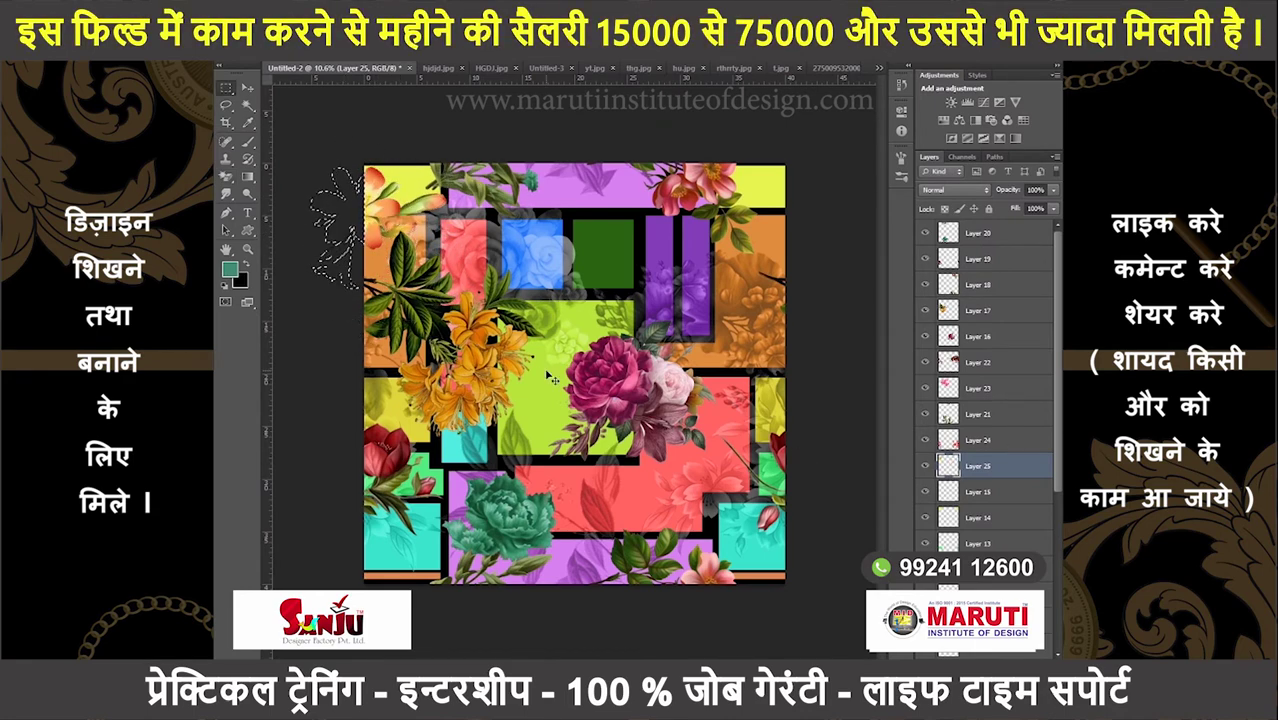
pyautogui.moveTo(370, 303); pyautogui.dragTo(790, 303)
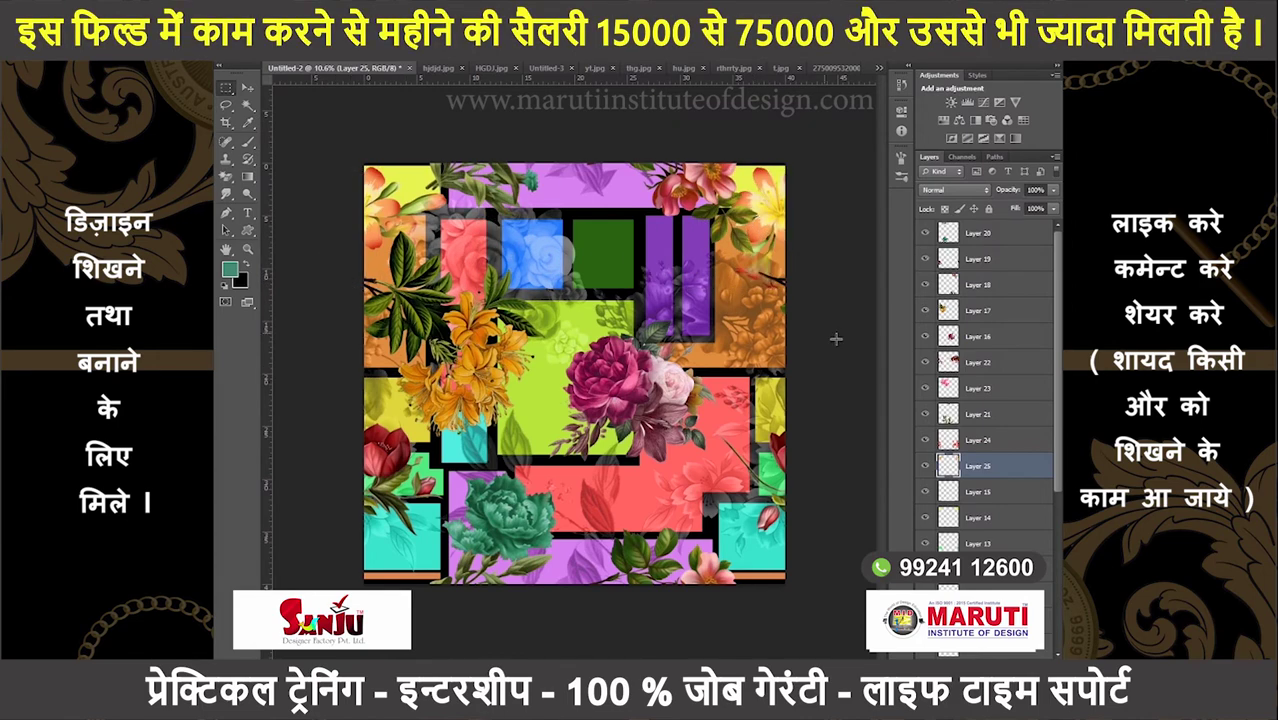
pyautogui.hotkey('ctrl', 't')
pyautogui.rightClick(830, 240)
pyautogui.click(836, 433)
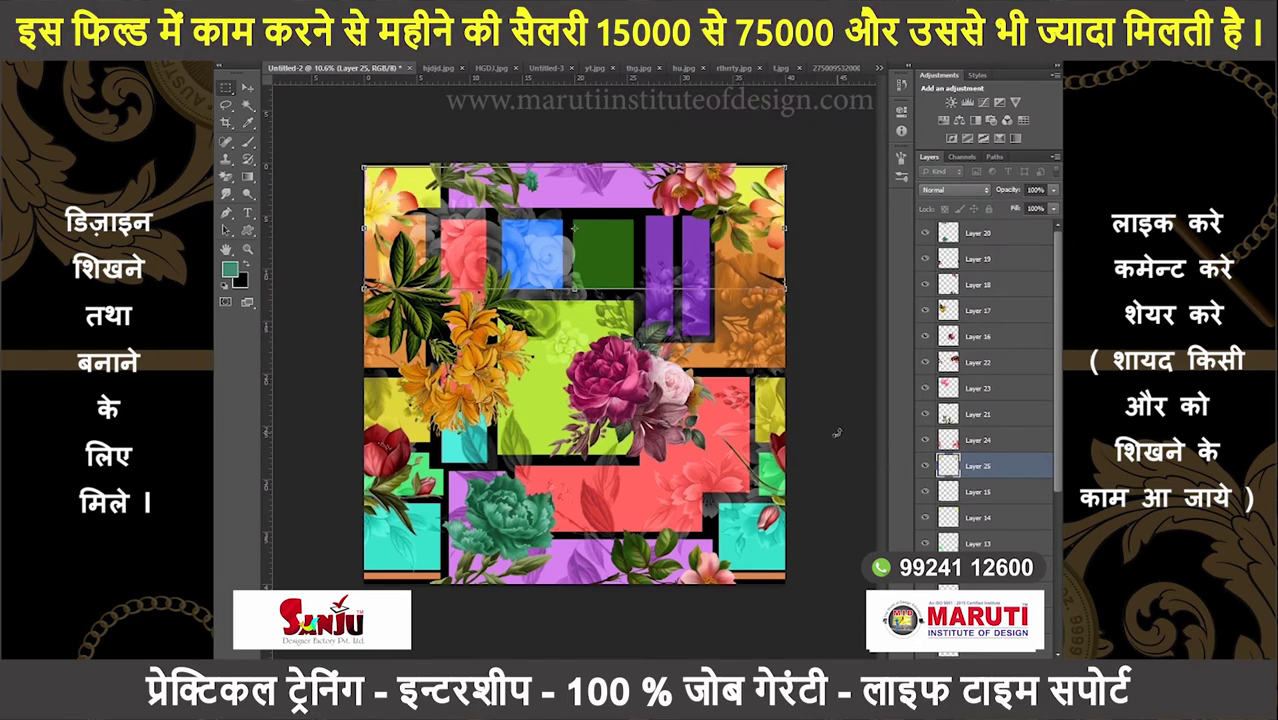
pyautogui.press('Return')
pyautogui.write('40')
pyautogui.press('Return')
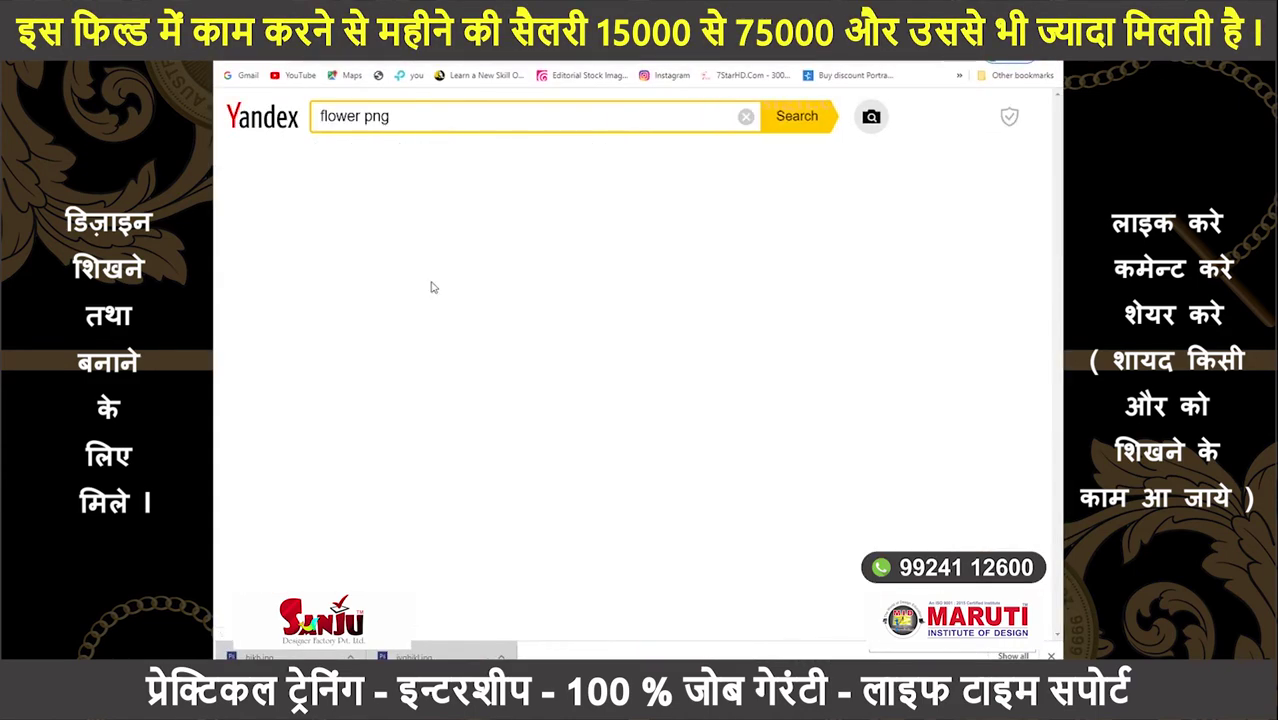
# - Find the cream and red lily image in Yandex results and save it
pyautogui.scroll(-5, 800, 485)
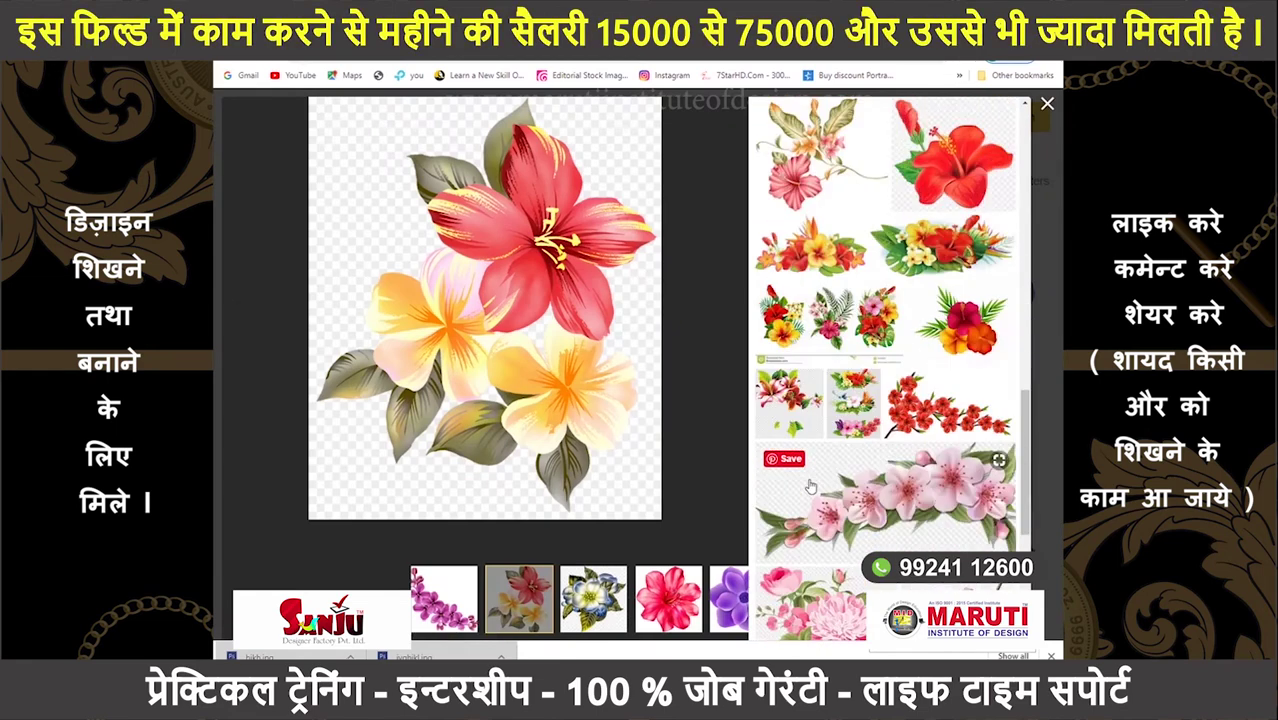
pyautogui.click(840, 163)
pyautogui.press('Escape')
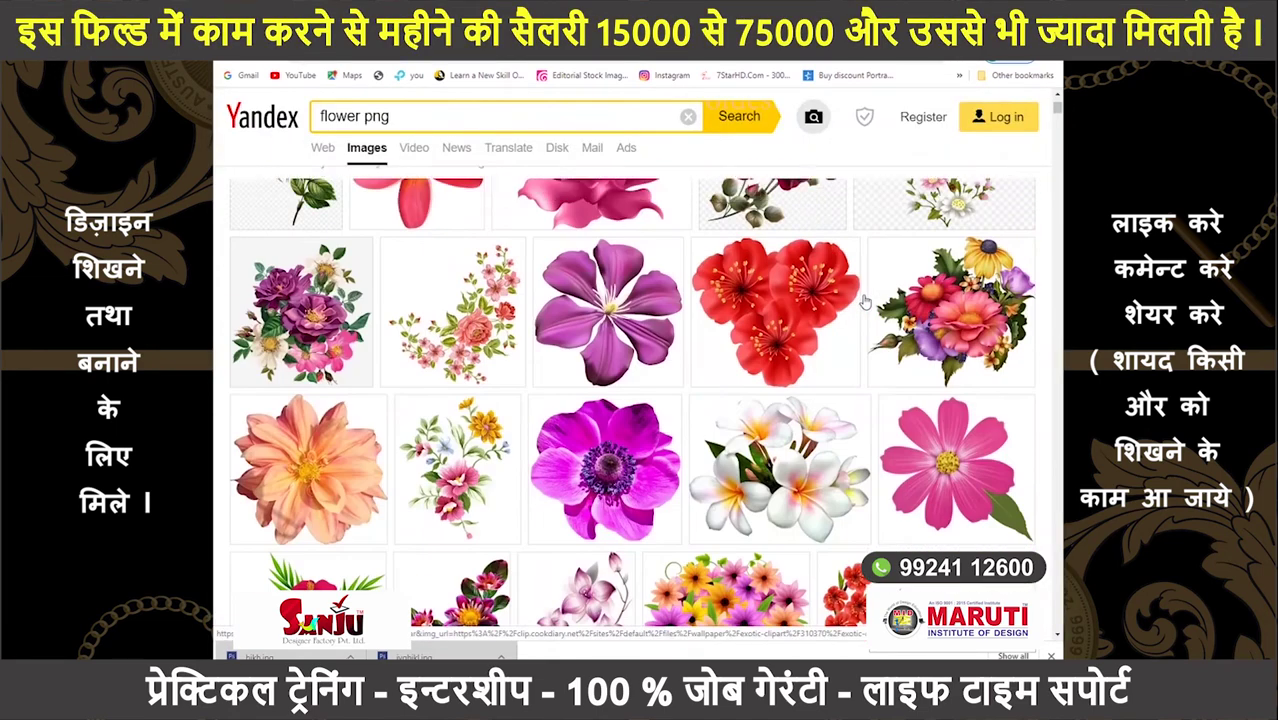
pyautogui.scroll(-3, 866, 301)
pyautogui.scroll(-3, 866, 301)
pyautogui.click(810, 555)
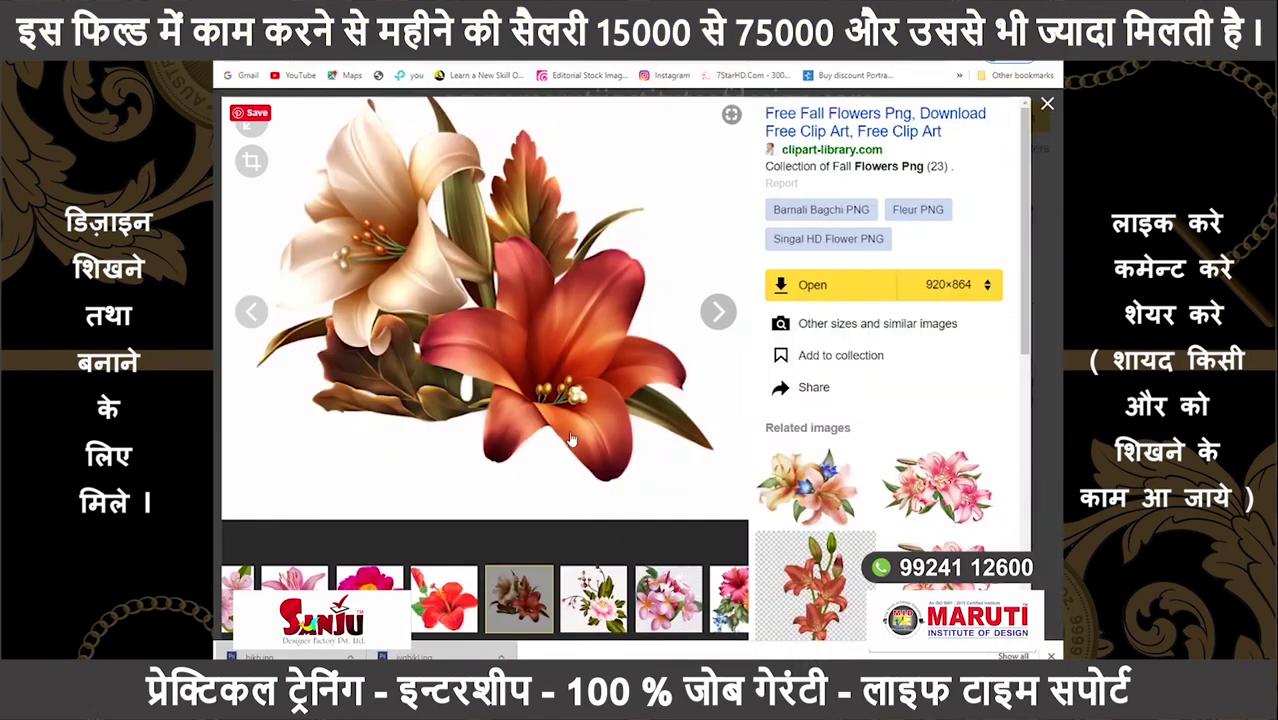
pyautogui.scroll(-3, 880, 450)
pyautogui.rightClick(482, 282)
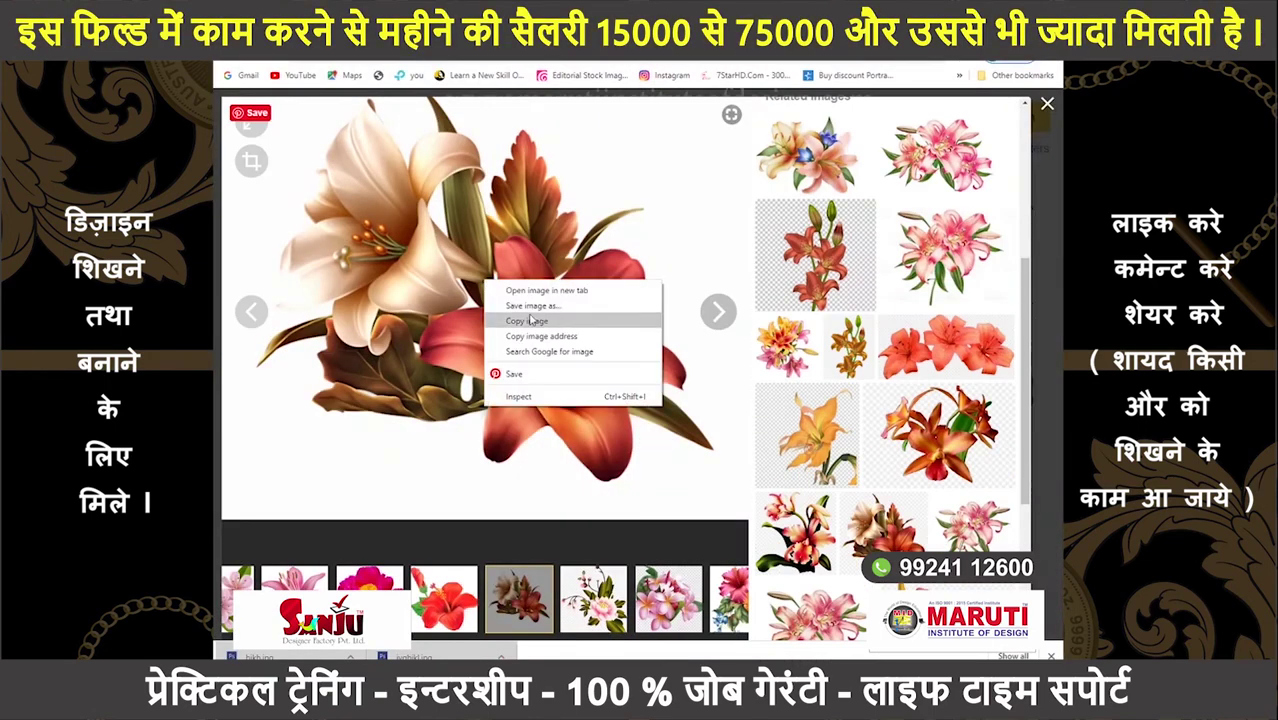
pyautogui.click(540, 300)
pyautogui.press('Return')
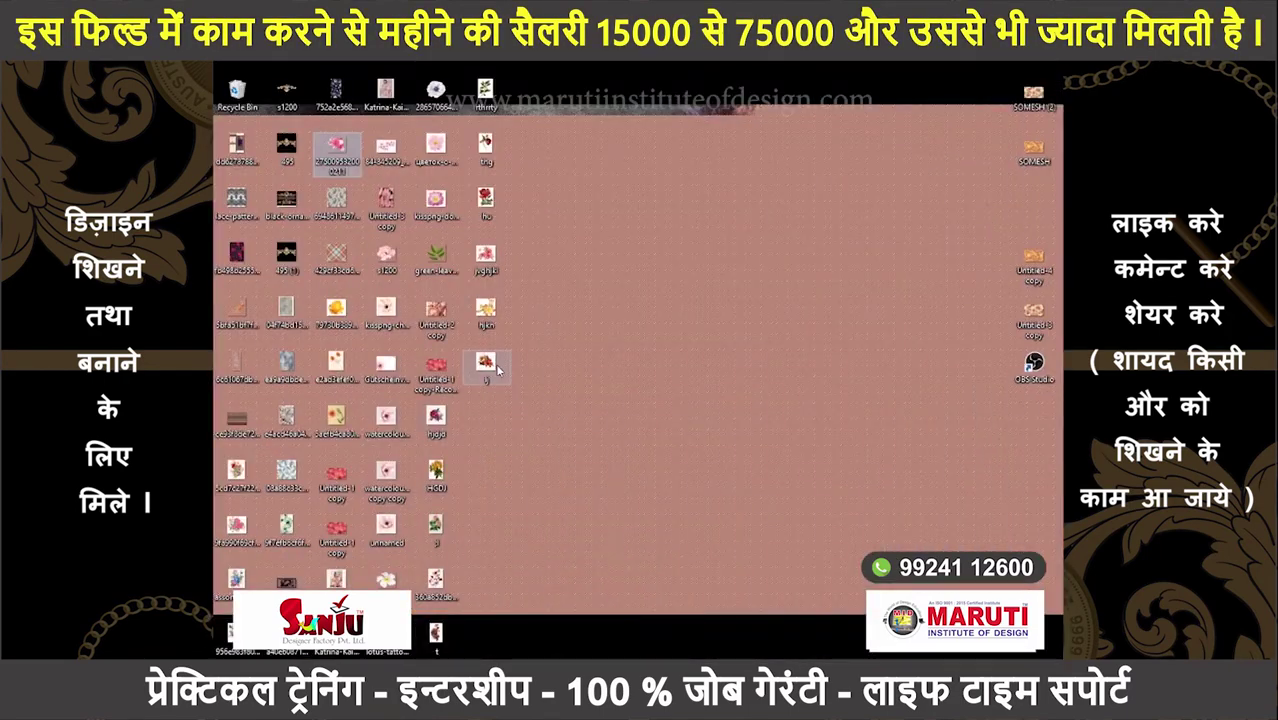
# - Open the saved lily in Paint and save it to the Desktop as PNG hgckjh
pyautogui.rightClick(492, 365)
pyautogui.click(712, 541)
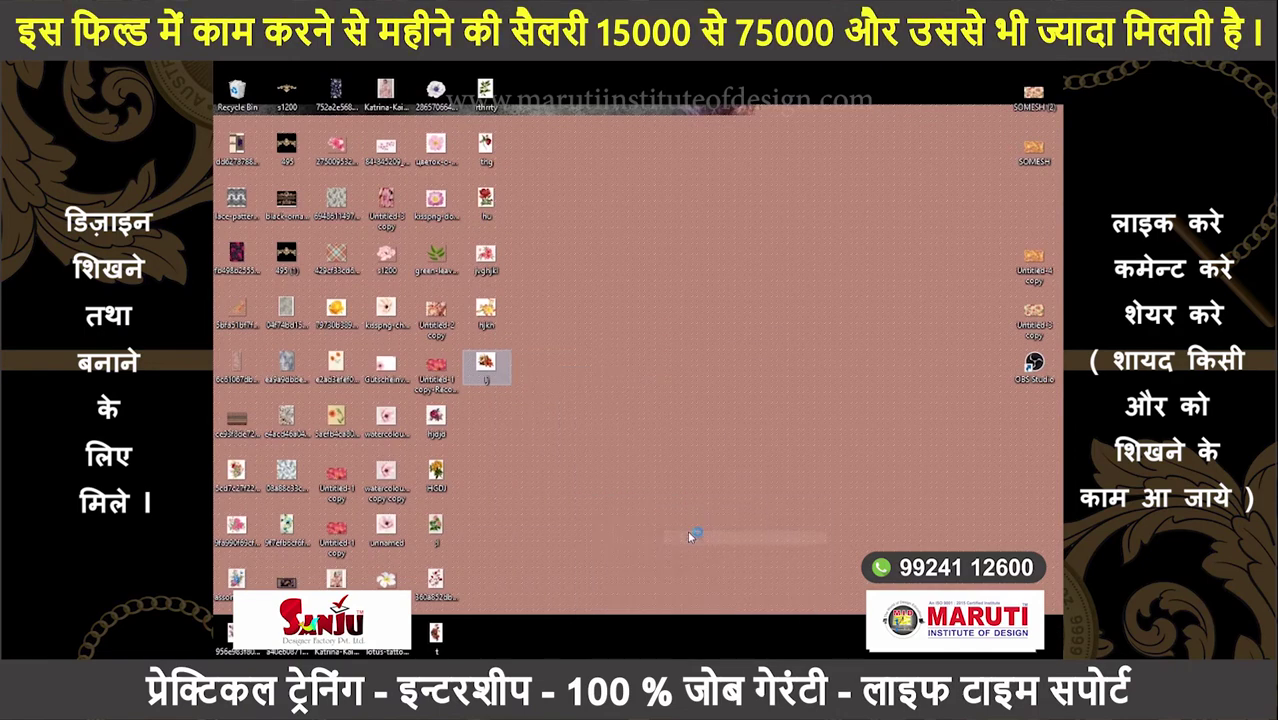
pyautogui.click(449, 79)
pyautogui.click(553, 199)
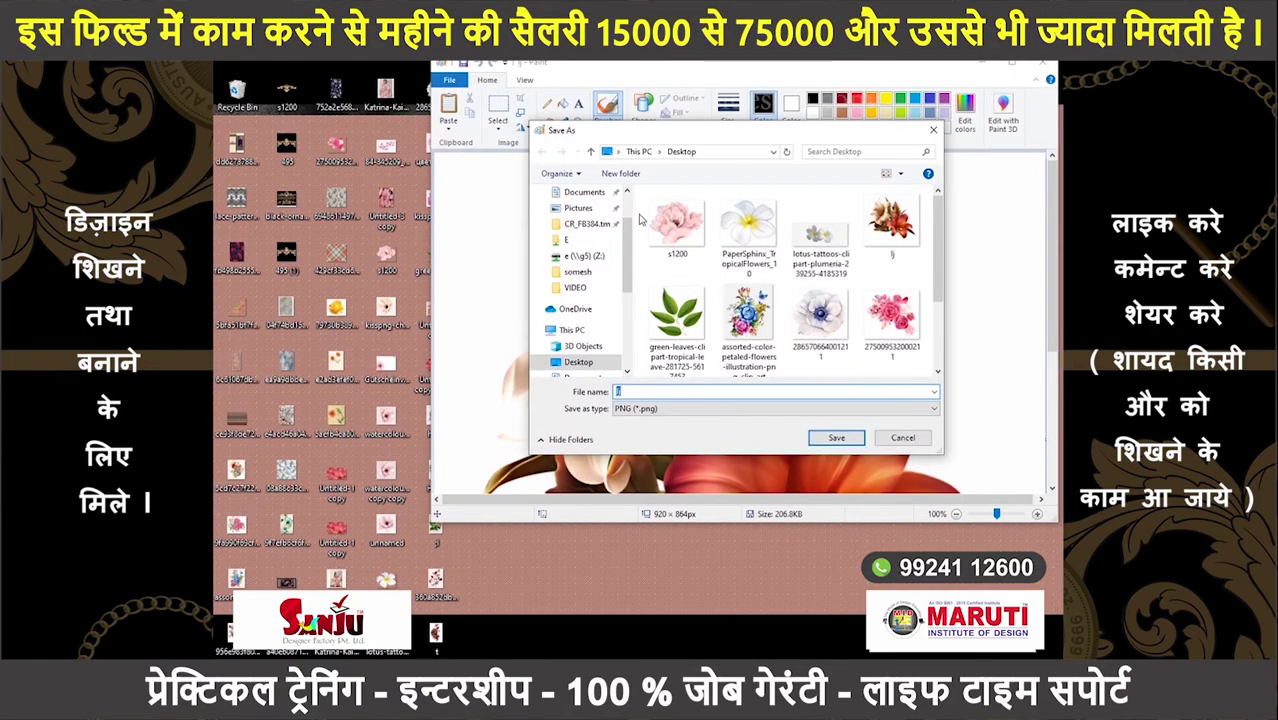
pyautogui.press('Return')
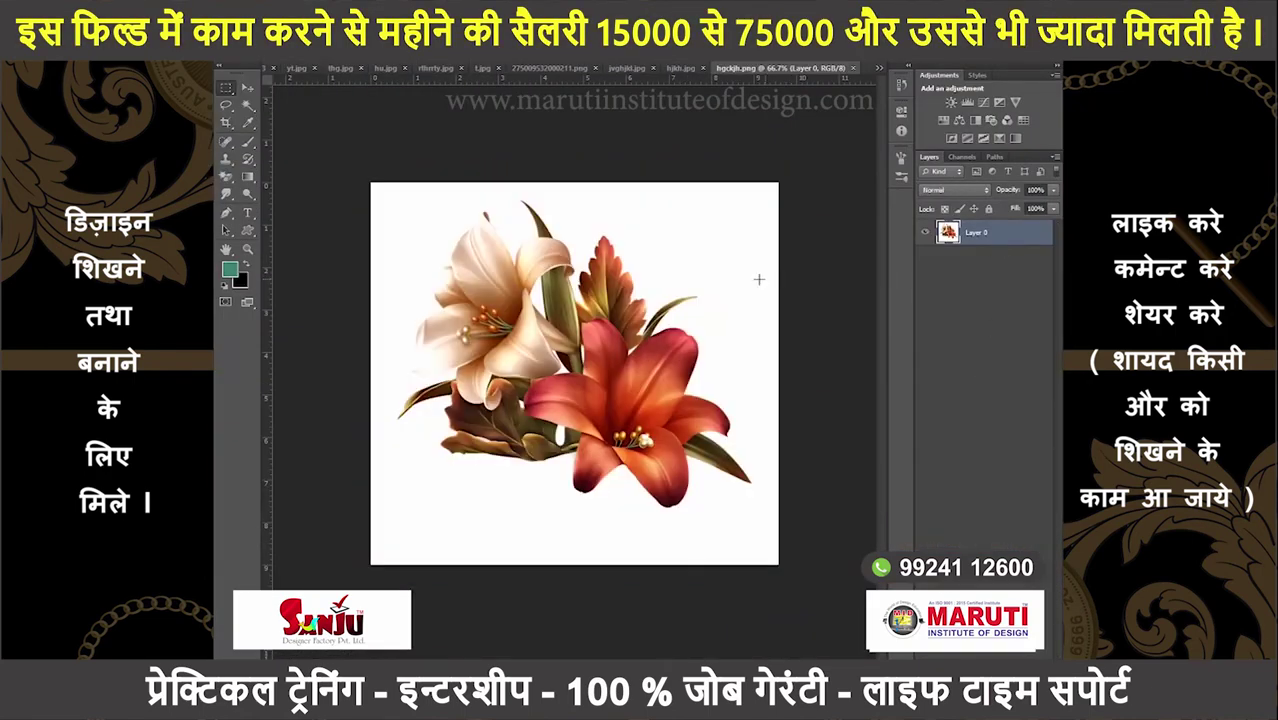
# - Inspect the lily PNG fitted to the window
pyautogui.scroll(3, 573, 369)
pyautogui.scroll(3, 573, 369)
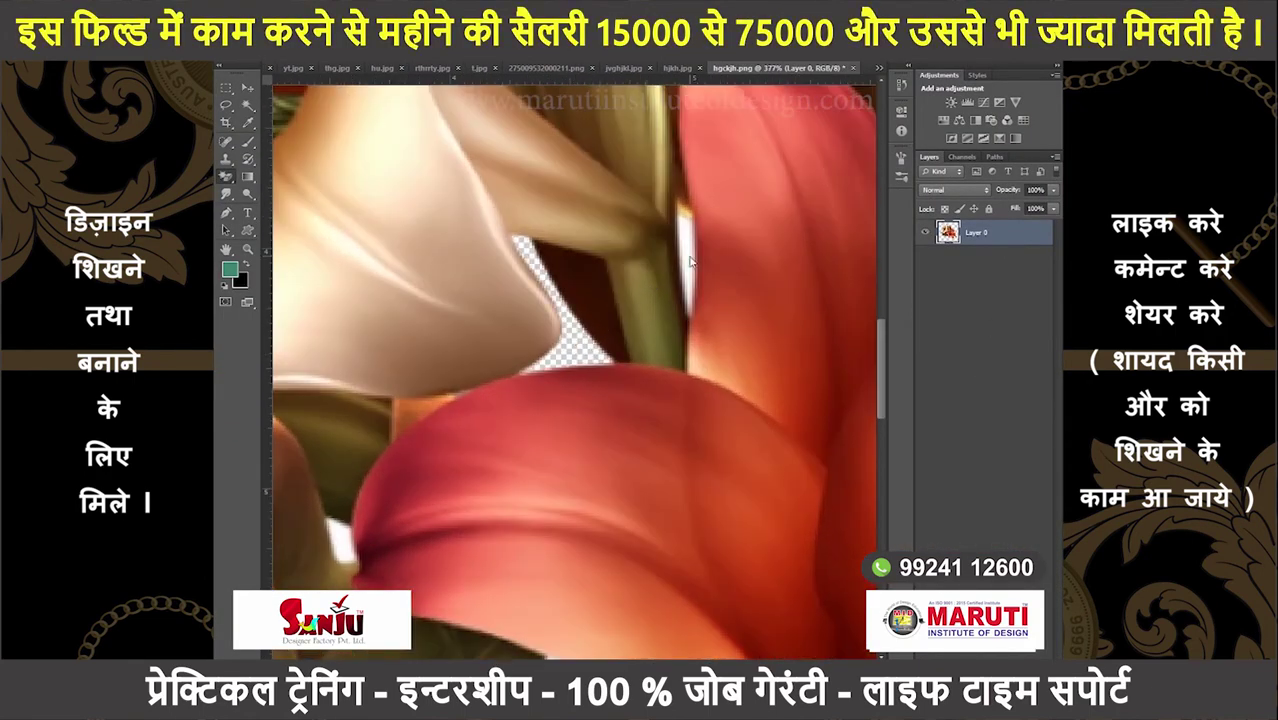
pyautogui.scroll(-1, 503, 424)
pyautogui.scroll(1, 700, 563)
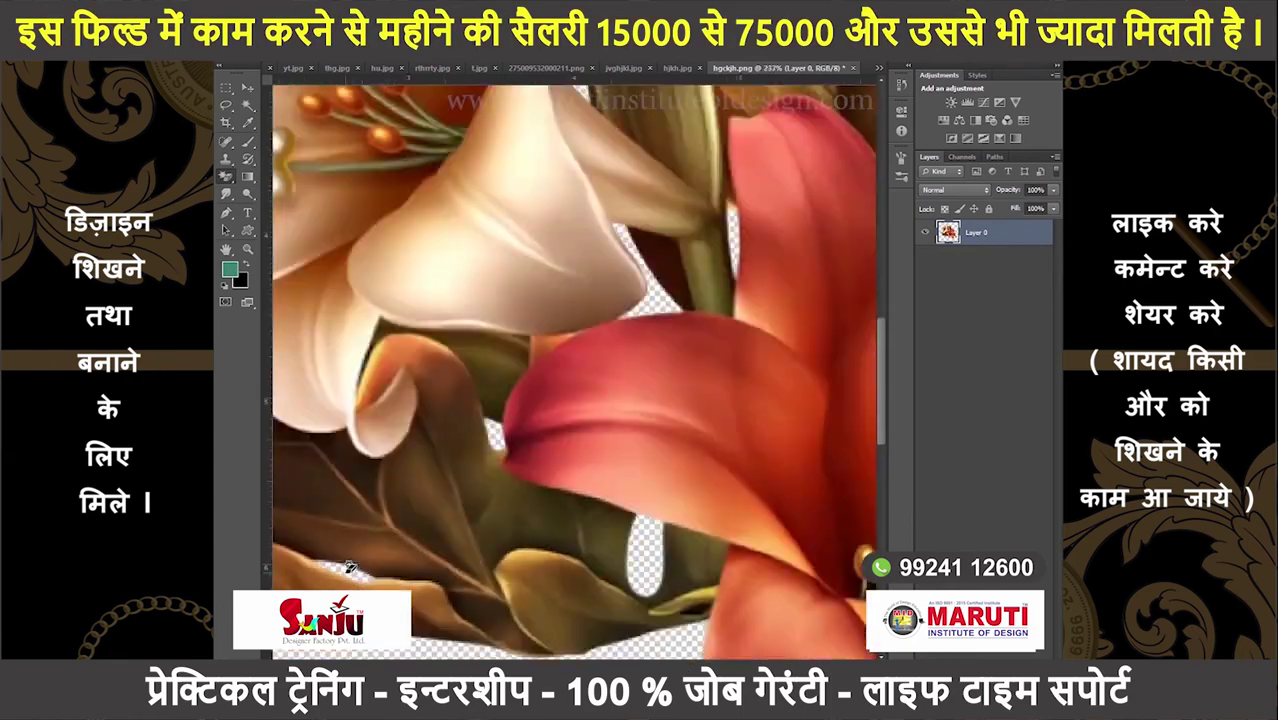
pyautogui.hotkey('ctrl', '0')
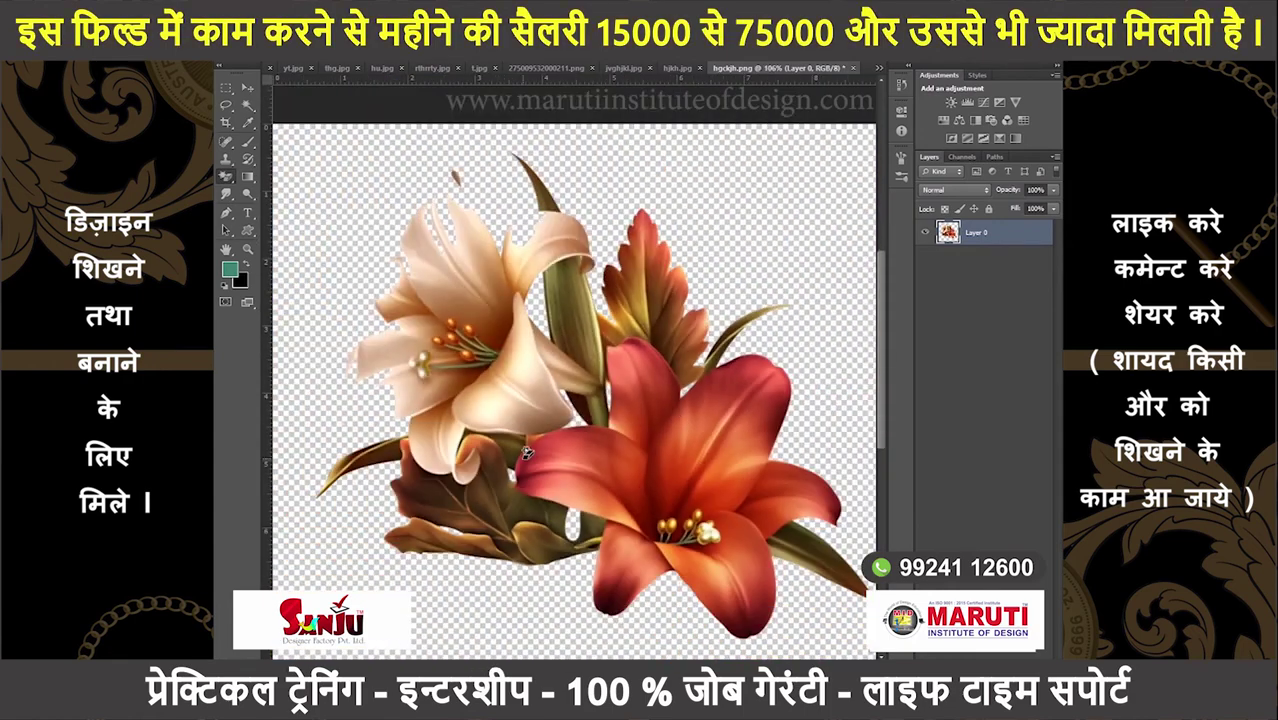
pyautogui.scroll(-2, 525, 453)
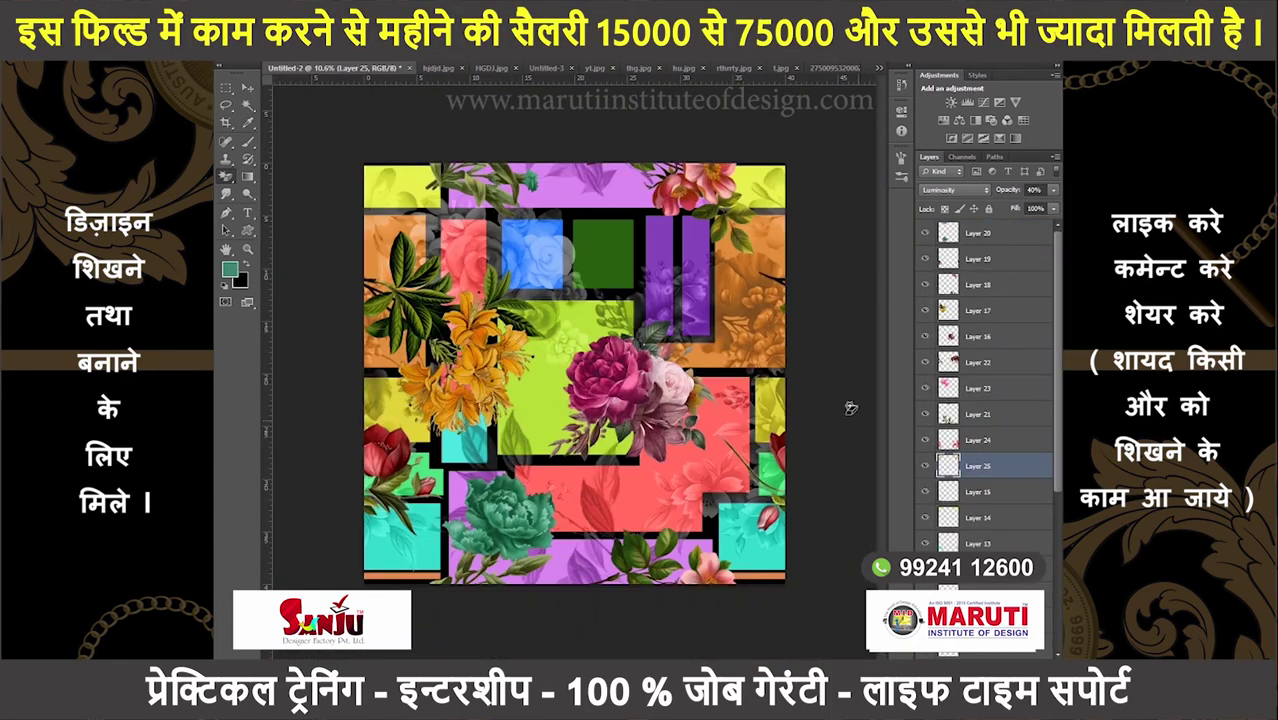
# - Rotate the small flower at the tile's top and set it to 40% opacity
pyautogui.moveTo(583, 382)
pyautogui.mouseDown()
pyautogui.moveTo(640, 235)
pyautogui.moveTo(540, 232)
pyautogui.moveTo(560, 190)
pyautogui.mouseUp()
pyautogui.press('Return')
pyautogui.write('40')
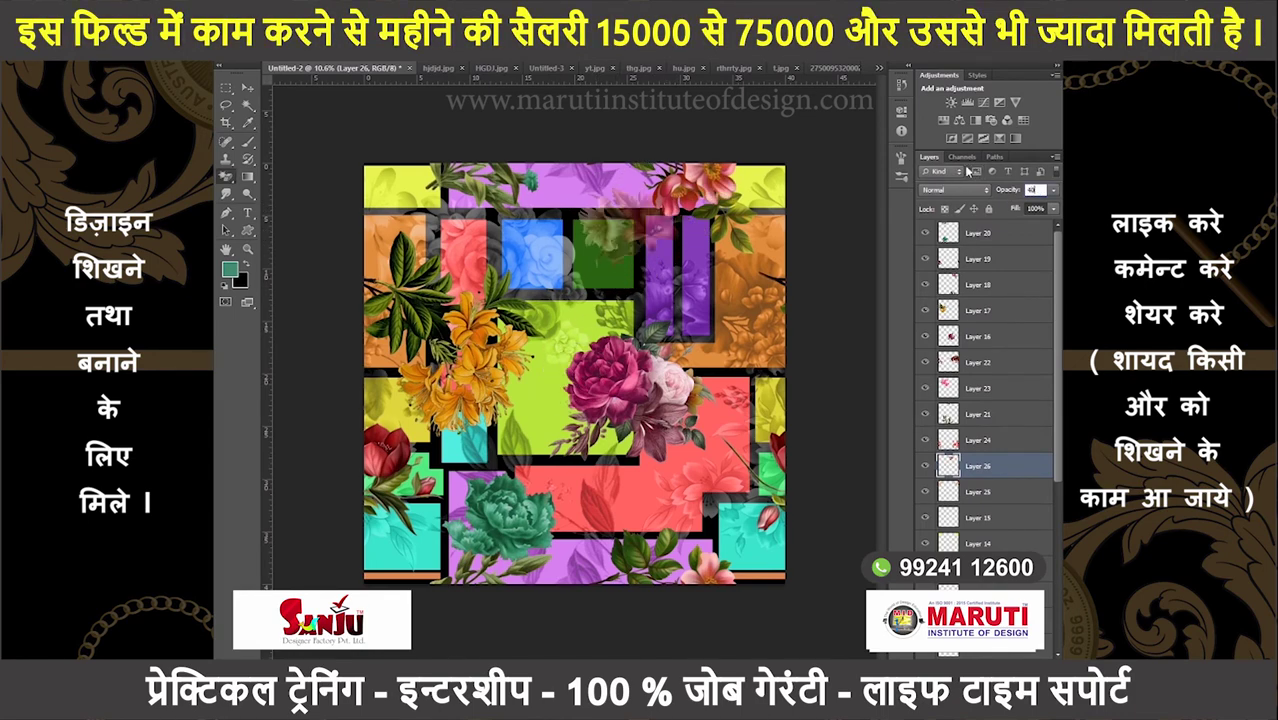
pyautogui.click(953, 124)
pyautogui.press('Return')
# - Lower the fill of Layers 22–25, then select the Background and define the tile as a pattern
pyautogui.click(965, 362)
pyautogui.keyDown('shift'); pyautogui.click(979, 490); pyautogui.keyUp('shift')
pyautogui.moveTo(1052, 208); pyautogui.dragTo(1036, 220)
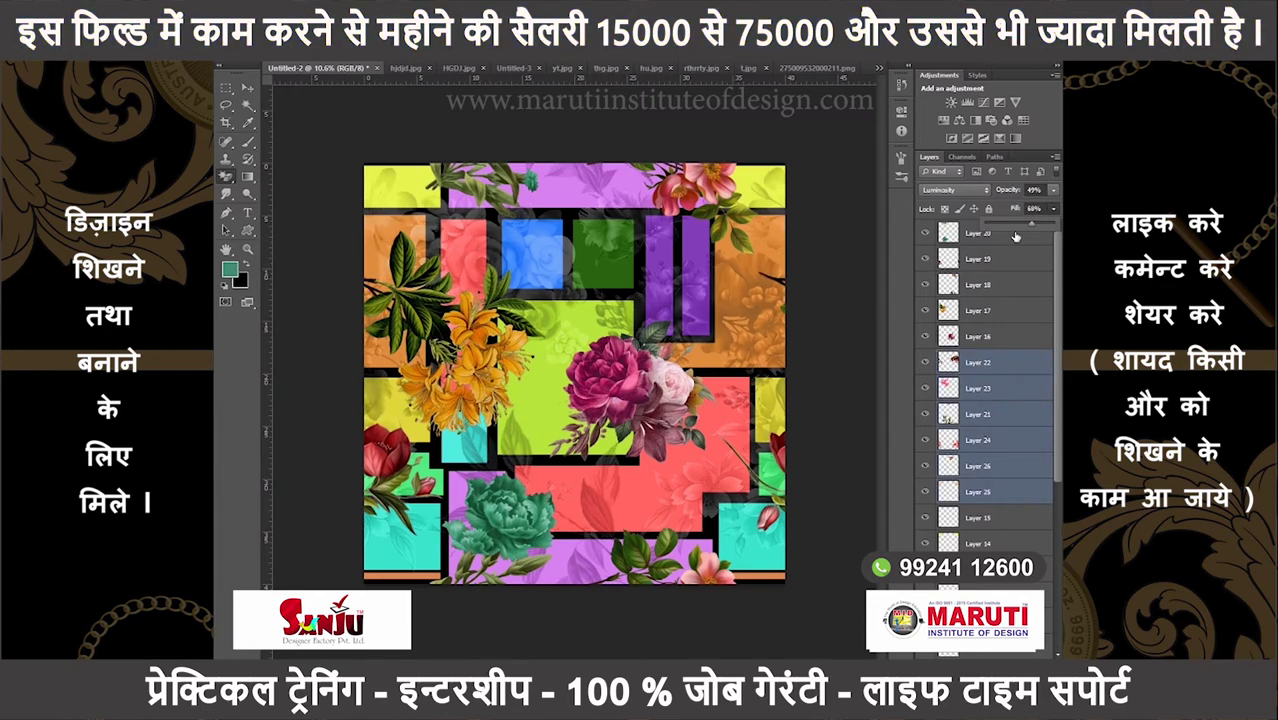
pyautogui.scroll(-5, 1000, 350)
pyautogui.click(839, 557)
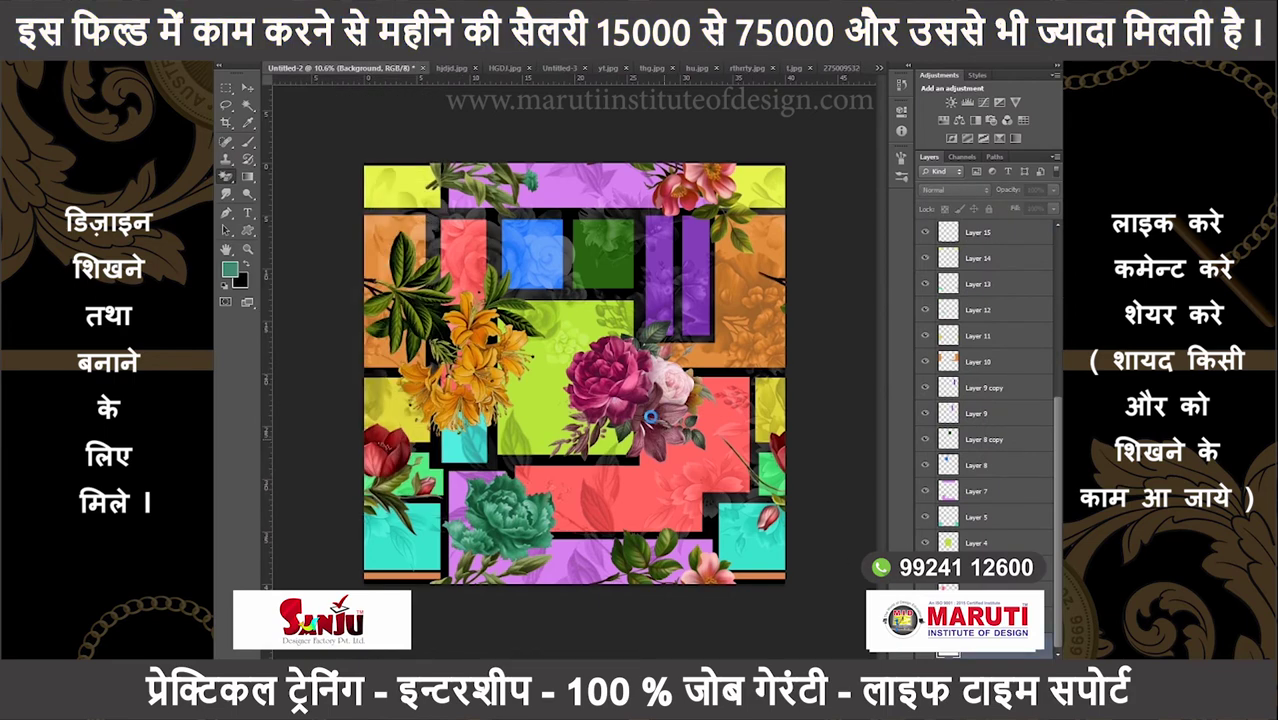
pyautogui.press('Return')
# - Confirm the new pattern, then add an empty layer in the blank document
pyautogui.hotkey('ctrl', 'Tab')
pyautogui.hotkey('ctrl', 'Tab')
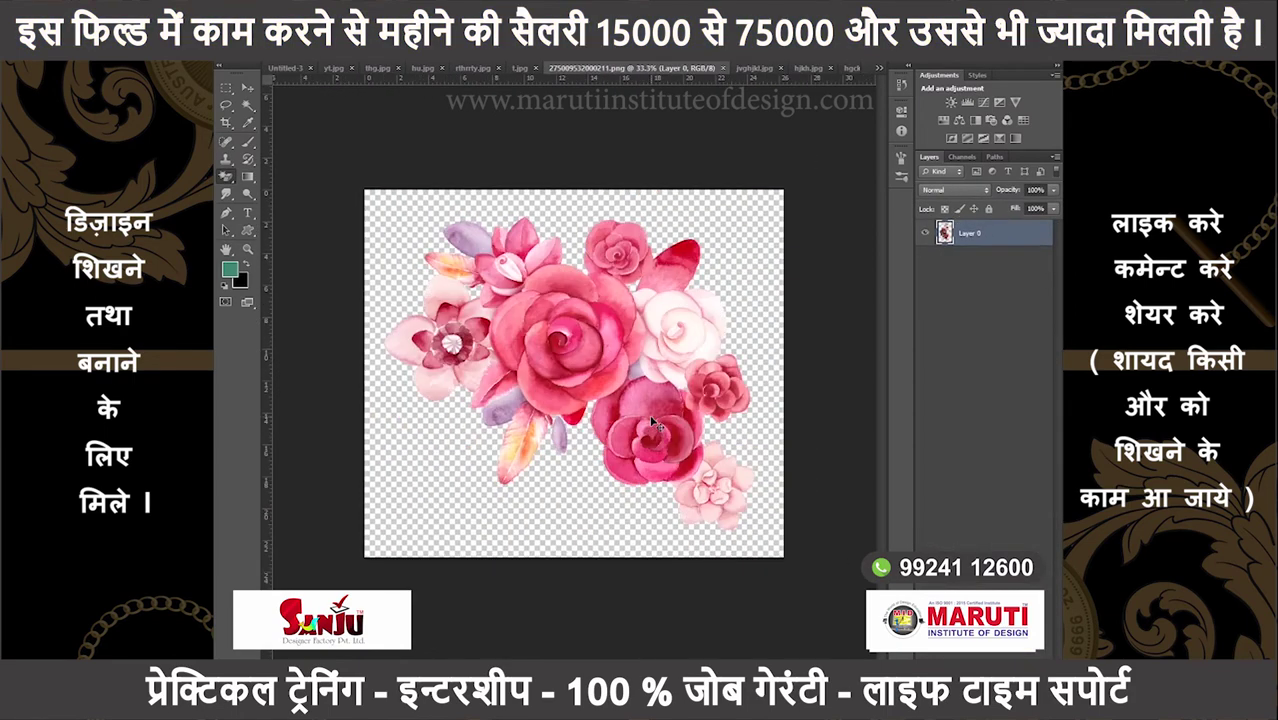
pyautogui.hotkey('ctrl', 'shift', 'Tab')
pyautogui.hotkey('ctrl', 'shift', 'Tab')
pyautogui.hotkey('ctrl', 'shift', 'Tab')
pyautogui.hotkey('ctrl', 'shift', 'Tab')
pyautogui.hotkey('ctrl', 'shift', 'n')
pyautogui.press('Return')
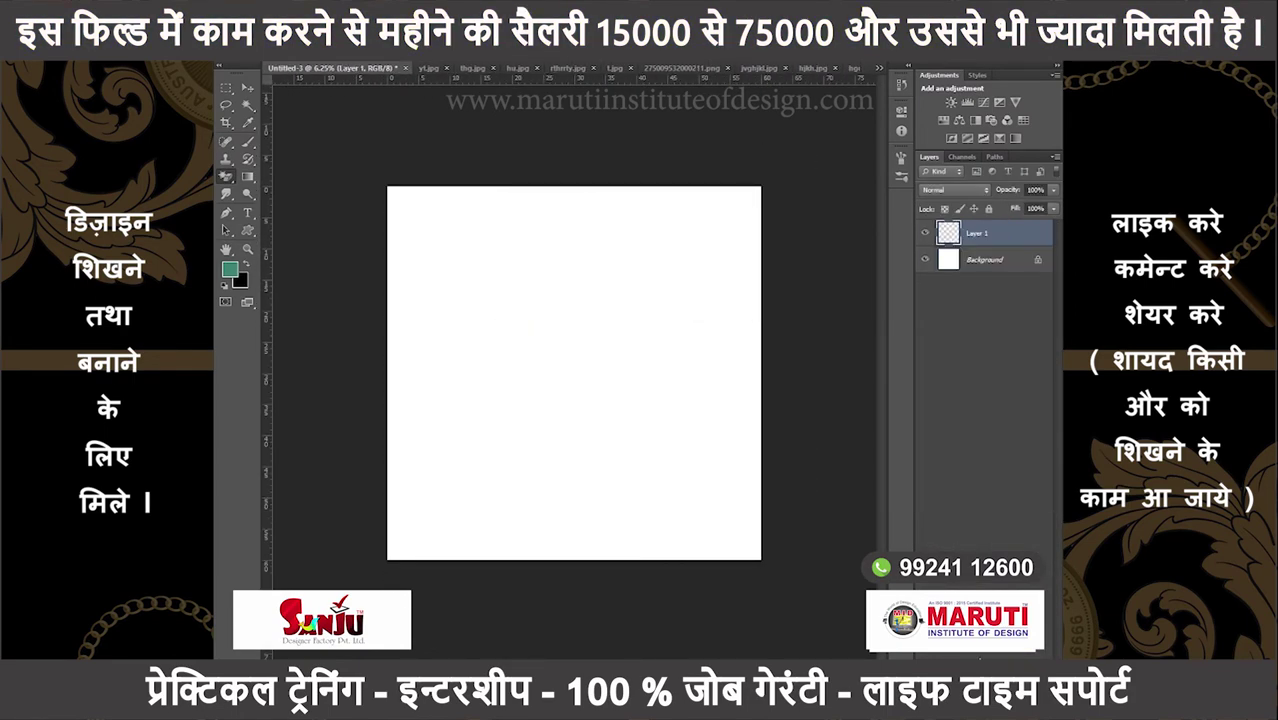
# - Add a Pattern Fill layer of the tile at 32% scale
pyautogui.click(979, 654)
pyautogui.click(1008, 404)
pyautogui.moveTo(967, 157); pyautogui.dragTo(962, 162)
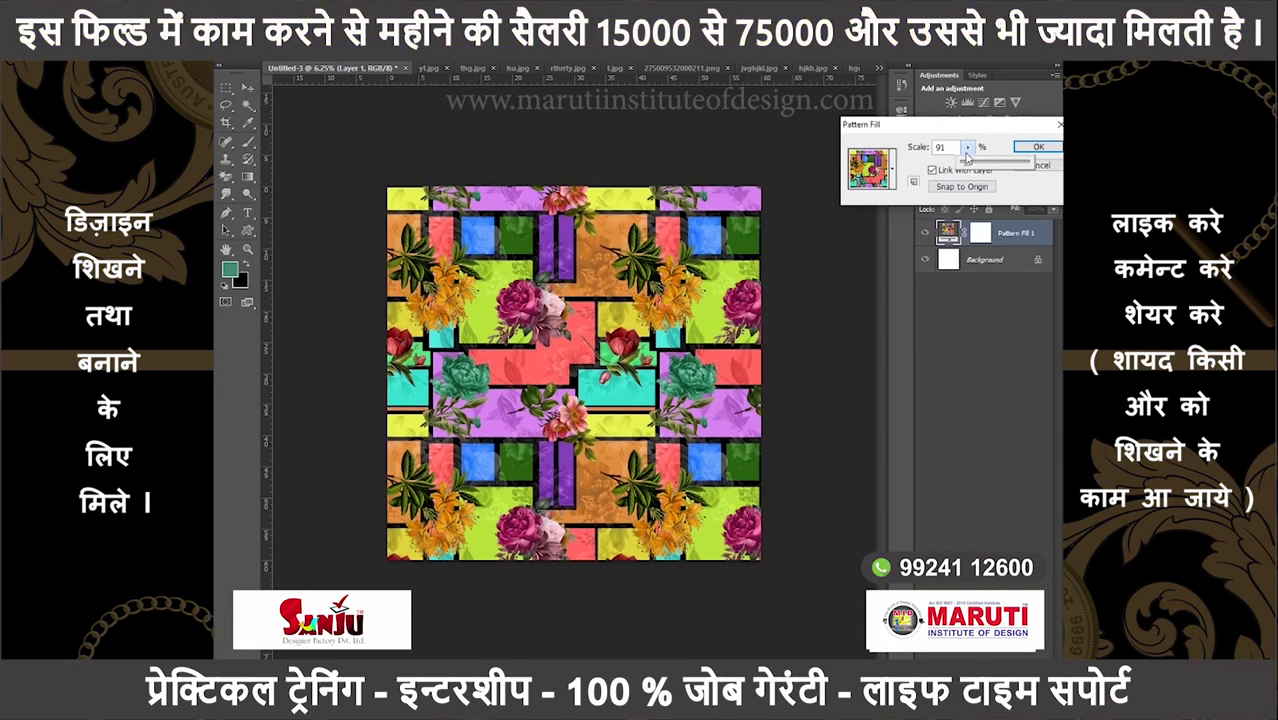
pyautogui.press('Return')
# - Zoom in on the repeating tiles to inspect the seams, then return to the tile document
pyautogui.rightClick(571, 298)
pyautogui.click(620, 330)
pyautogui.moveTo(620, 330); pyautogui.dragTo(522, 308)
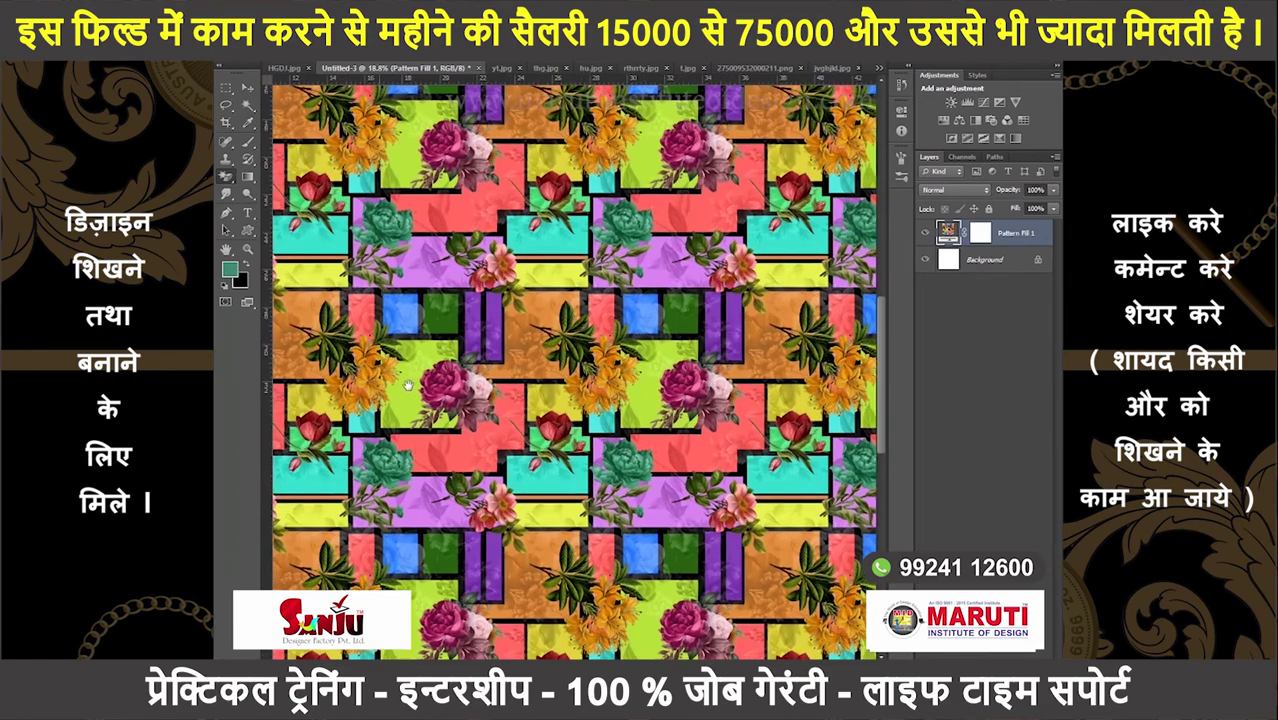
pyautogui.scroll(-2, 604, 400)
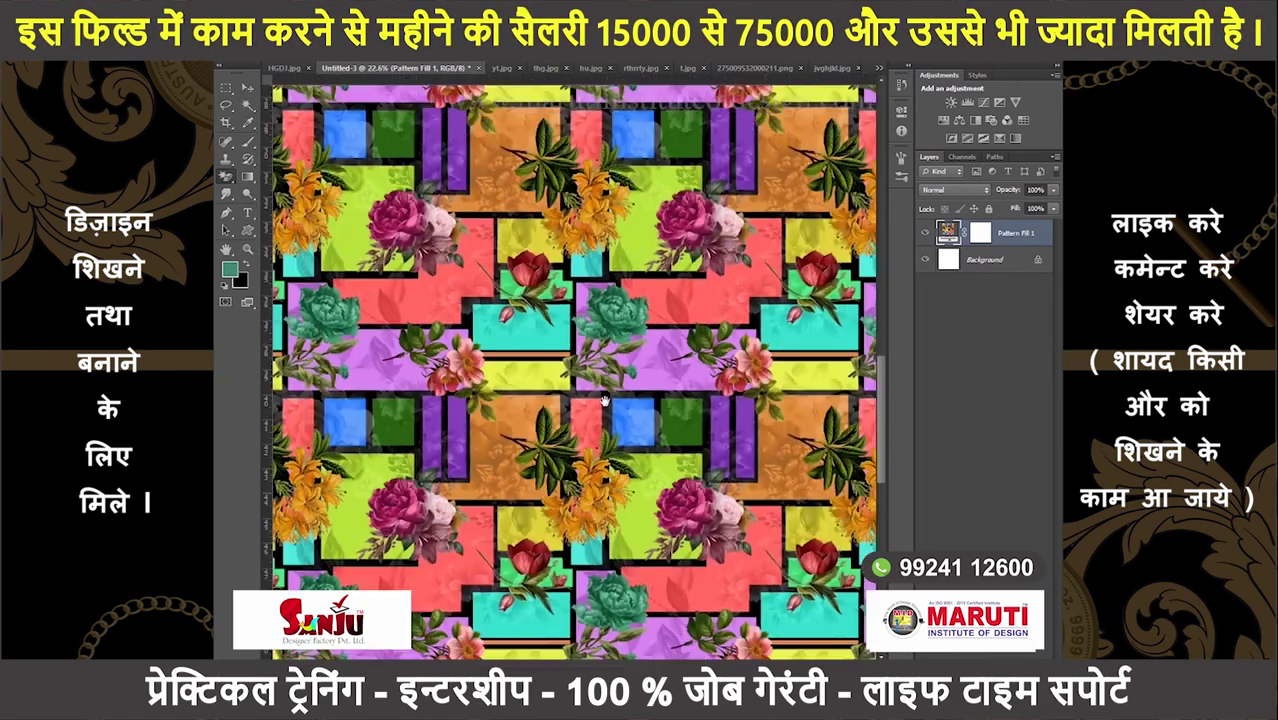
pyautogui.scroll(-2, 604, 400)
pyautogui.scroll(-2, 604, 400)
pyautogui.scroll(-1, 740, 301)
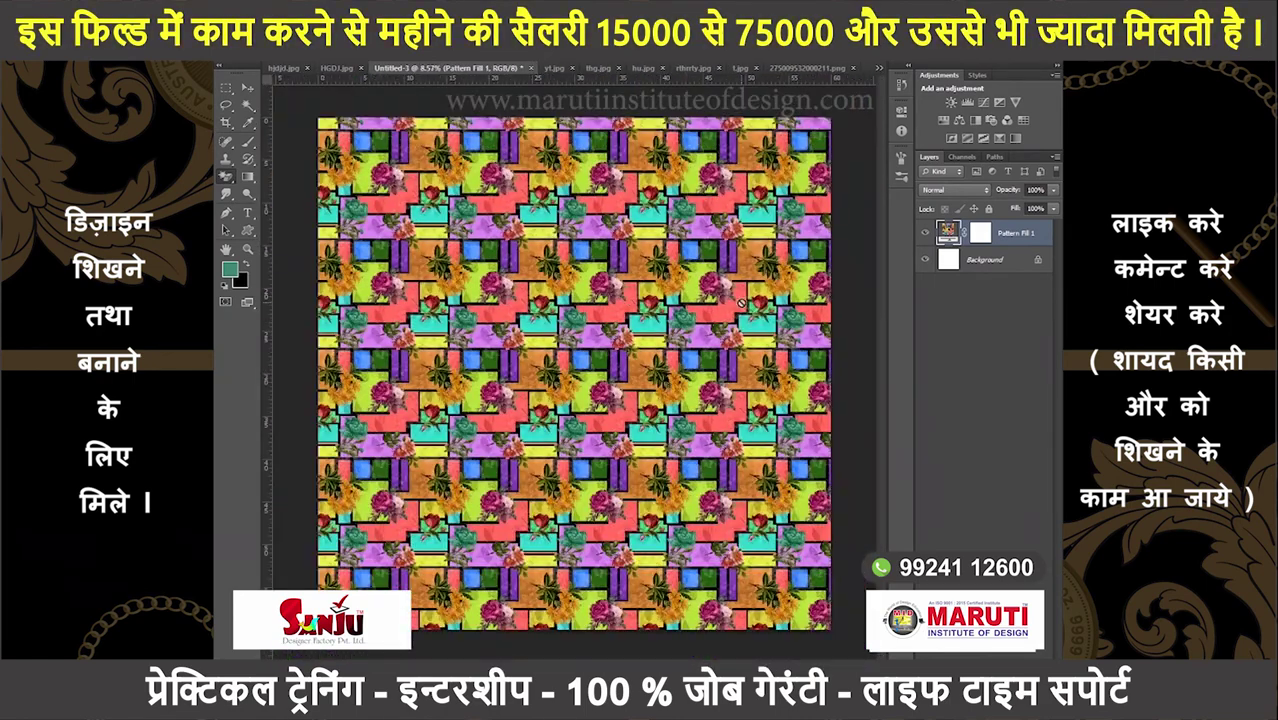
pyautogui.hotkey('ctrl', 'Tab')
pyautogui.hotkey('ctrl', 'Tab')
pyautogui.hotkey('ctrl', 'Tab')
pyautogui.hotkey('ctrl', 'Tab')
pyautogui.hotkey('ctrl', 'Tab')
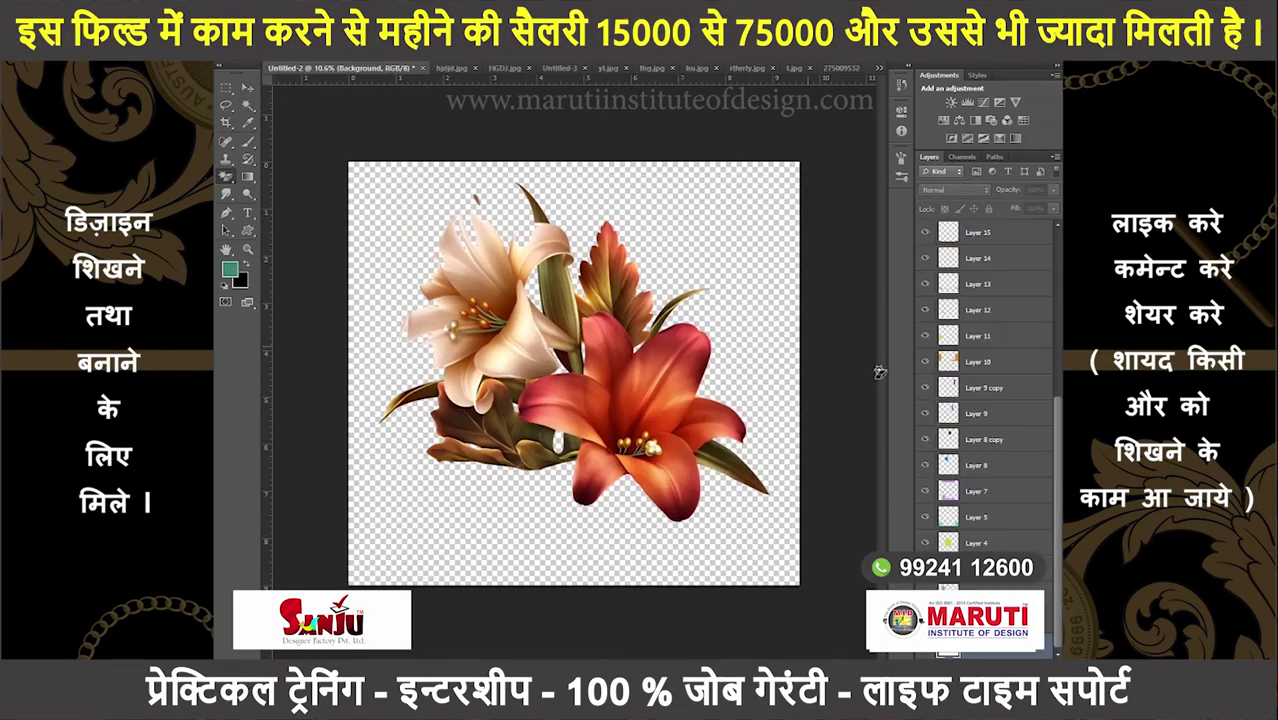
pyautogui.hotkey('ctrl', 'Tab')
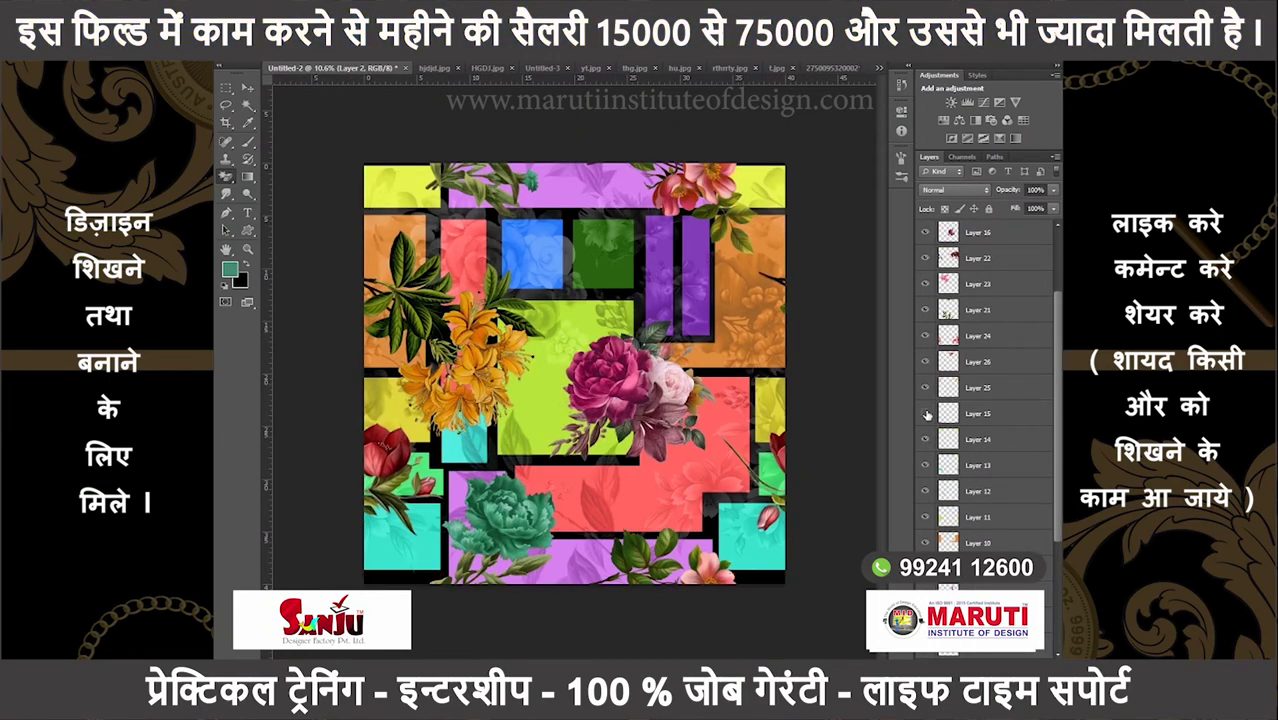
pyautogui.keyDown('shift'); pyautogui.click(980, 414); pyautogui.keyUp('shift')
pyautogui.hotkey('shift', '+')
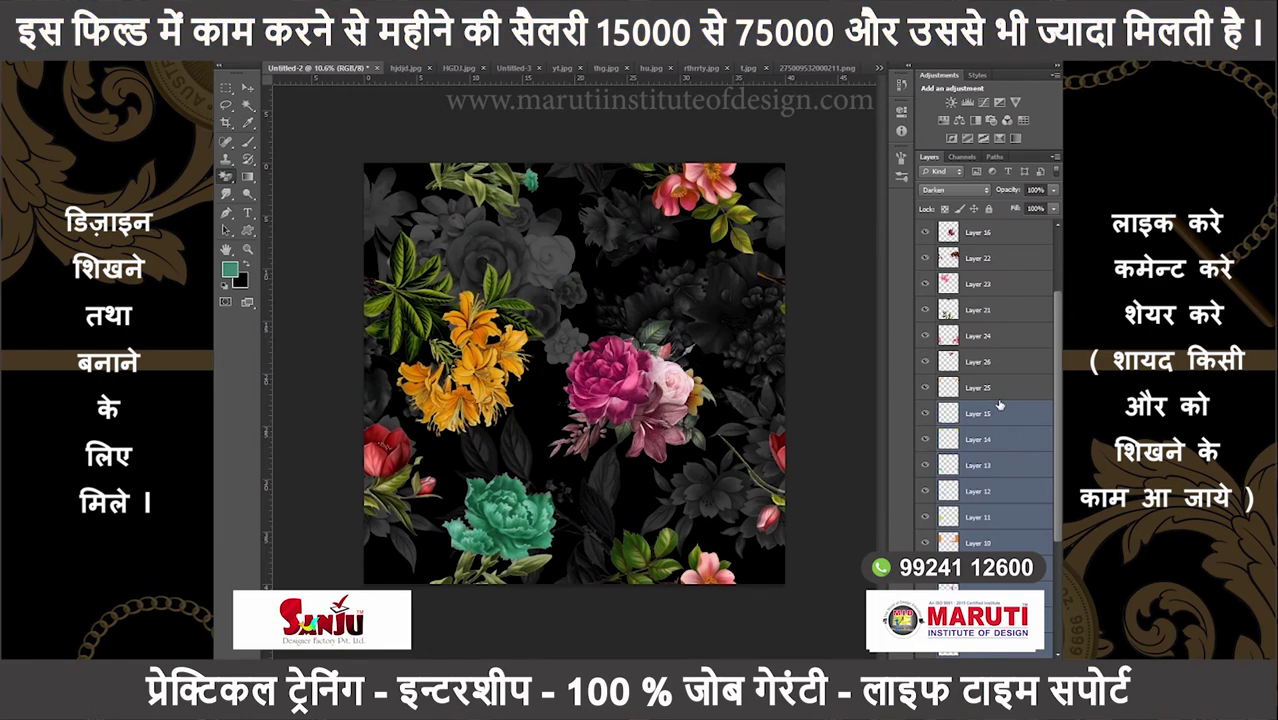
pyautogui.hotkey('shift', '+')
pyautogui.hotkey('shift', '+')
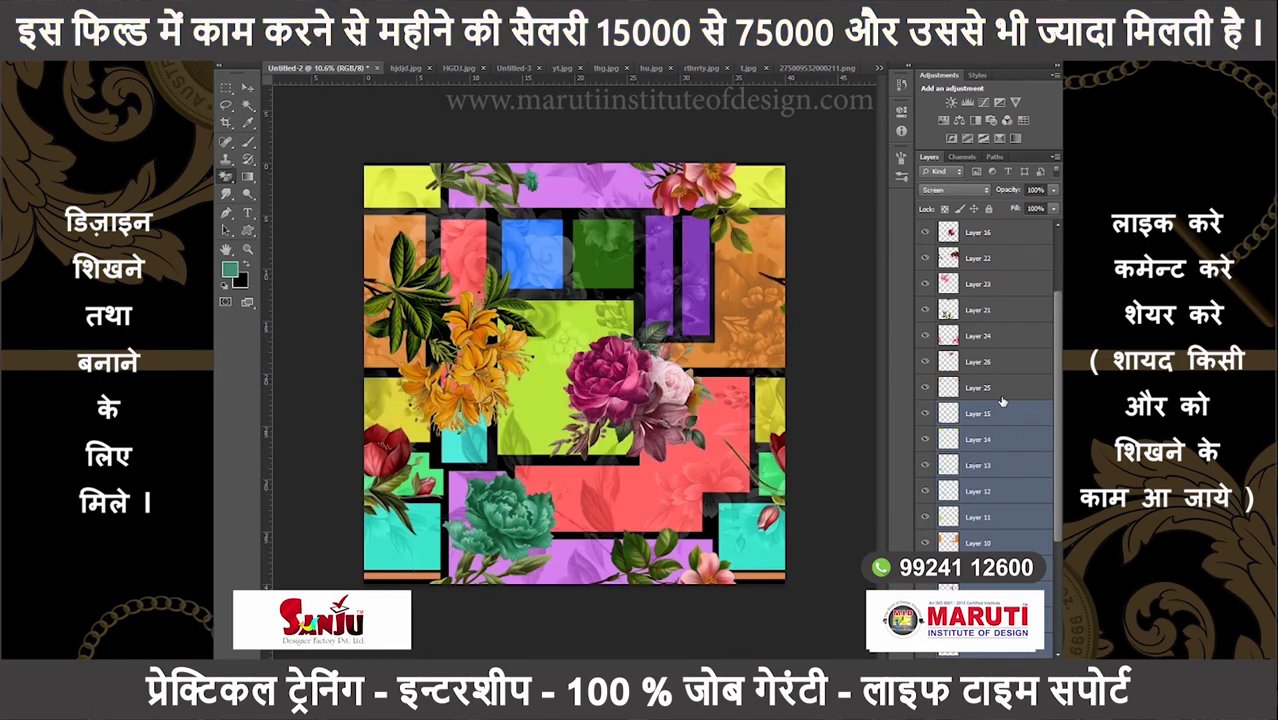
pyautogui.hotkey('shift', '+')
pyautogui.hotkey('shift', '+')
pyautogui.hotkey('shift', '+')
pyautogui.hotkey('shift', '+')
pyautogui.hotkey('shift', '+')
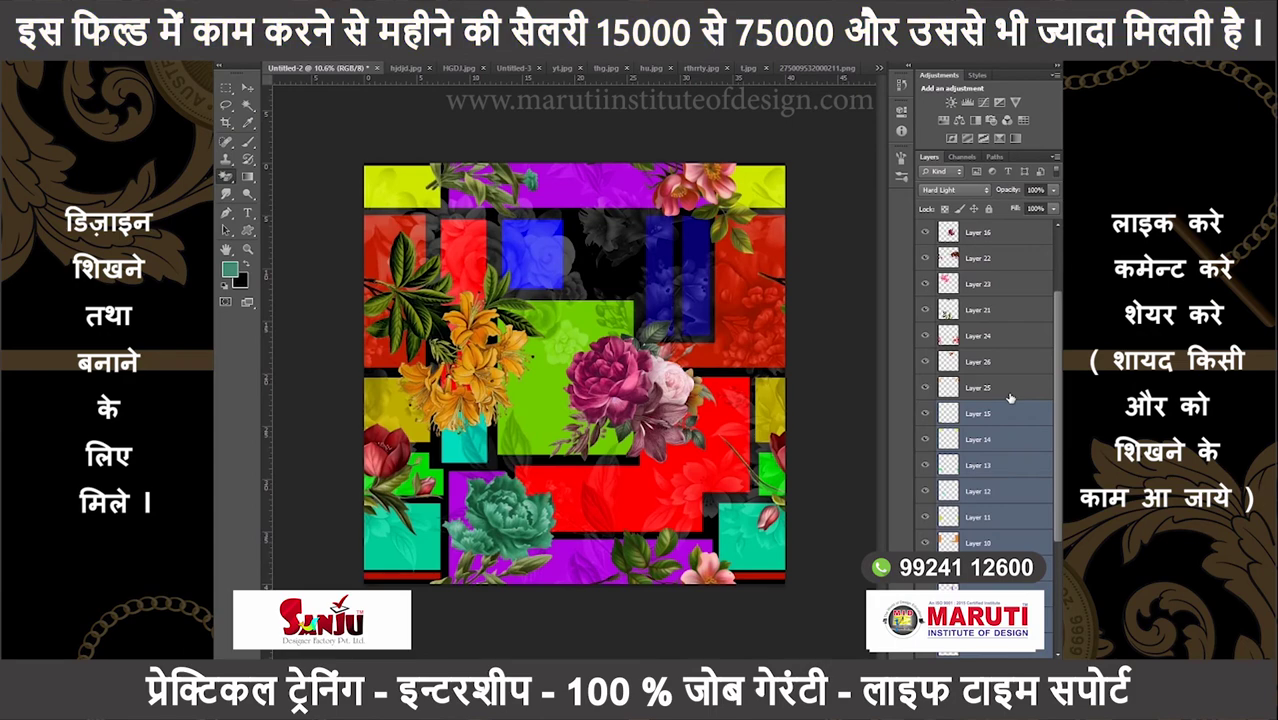
pyautogui.hotkey('shift', '+')
pyautogui.hotkey('shift', '+')
pyautogui.hotkey('shift', '+')
pyautogui.hotkey('shift', '+')
pyautogui.hotkey('shift', '+')
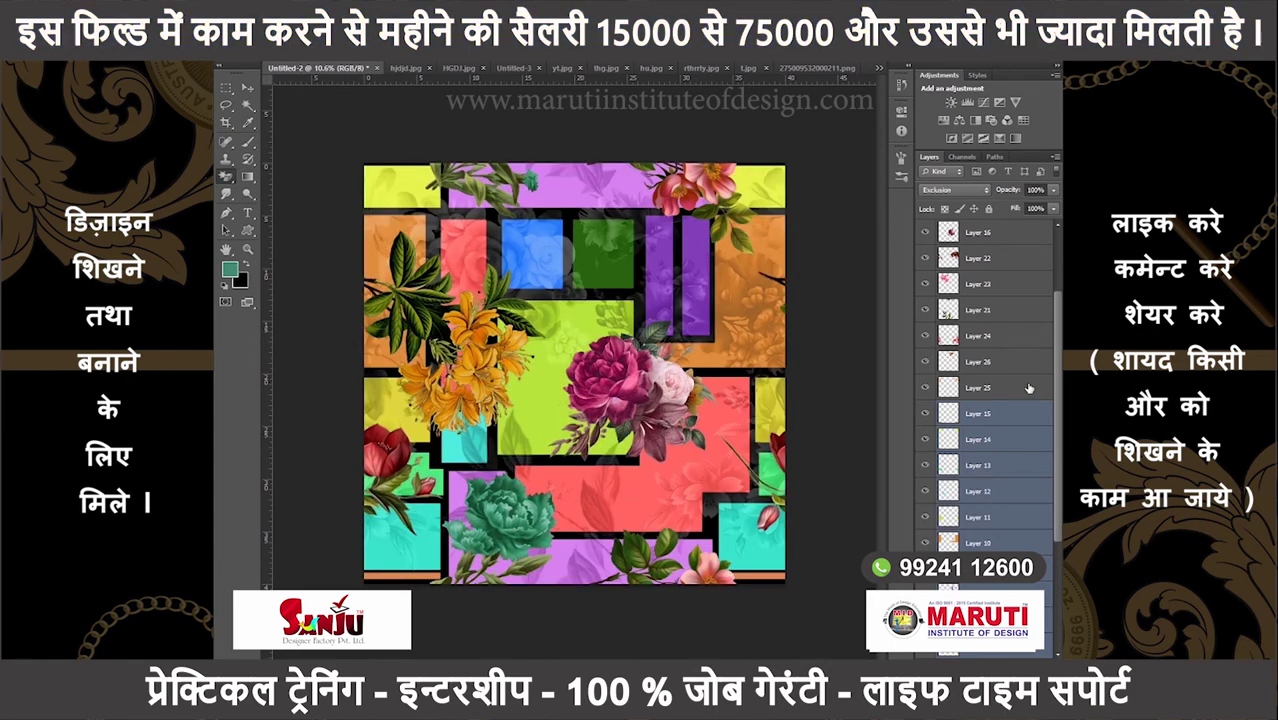
pyautogui.hotkey('shift', '+')
pyautogui.hotkey('shift', '+')
pyautogui.hotkey('shift', '+')
pyautogui.hotkey('ctrl', 'shift', 's')
pyautogui.write('Meet D 09-03-2020')
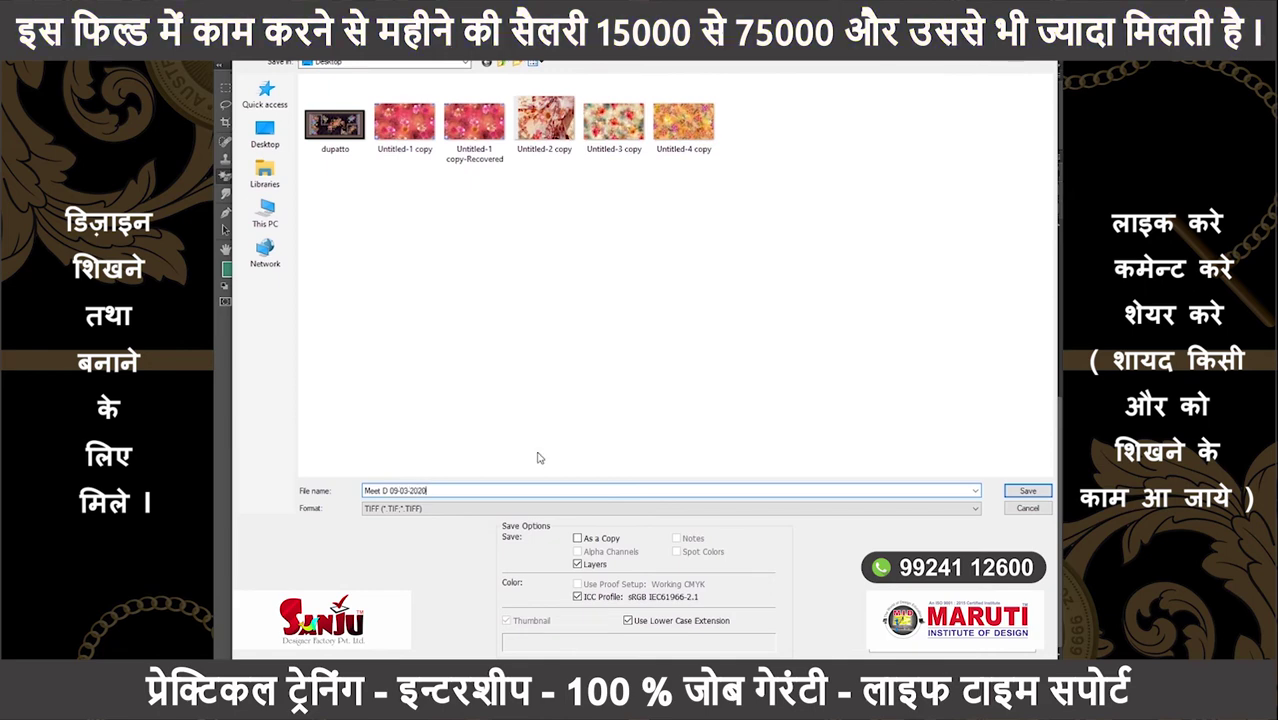
# - Finish saving Meet D 09-03-2020 as TIFF, then save a JPEG copy of the tile
pyautogui.press('Return')
pyautogui.press('Return')
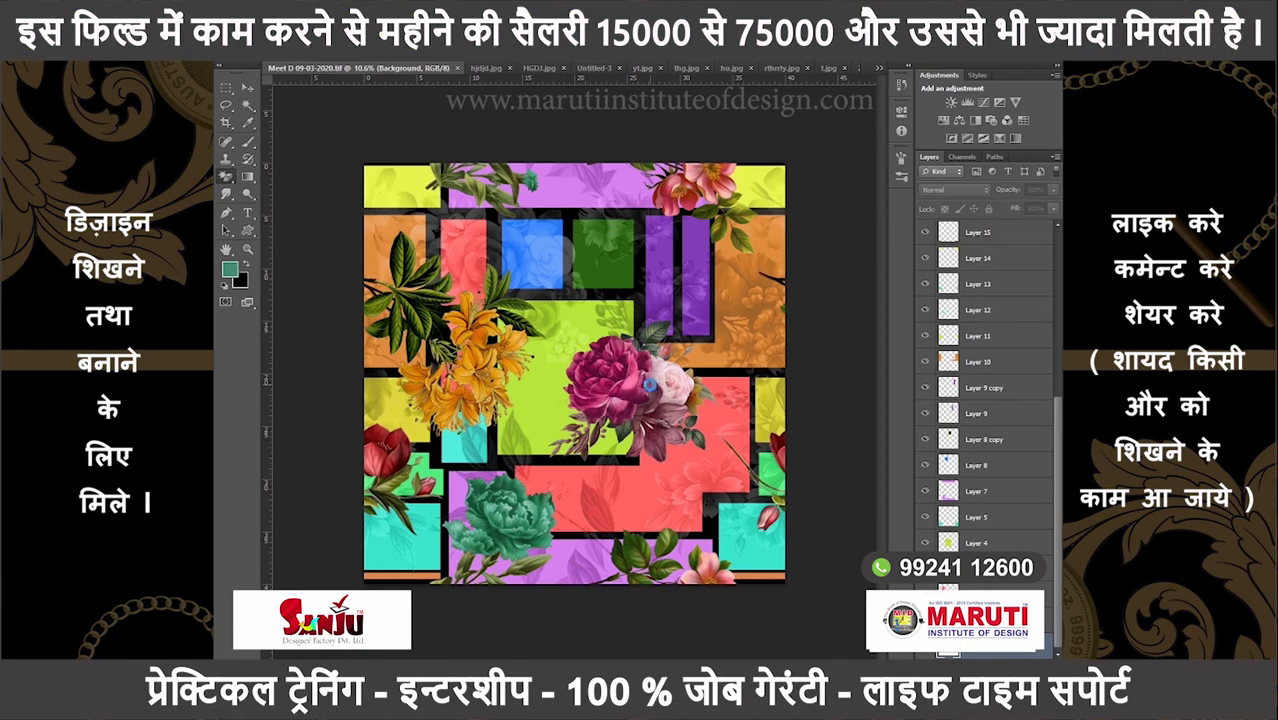
pyautogui.hotkey('ctrl', 'shift', 's')
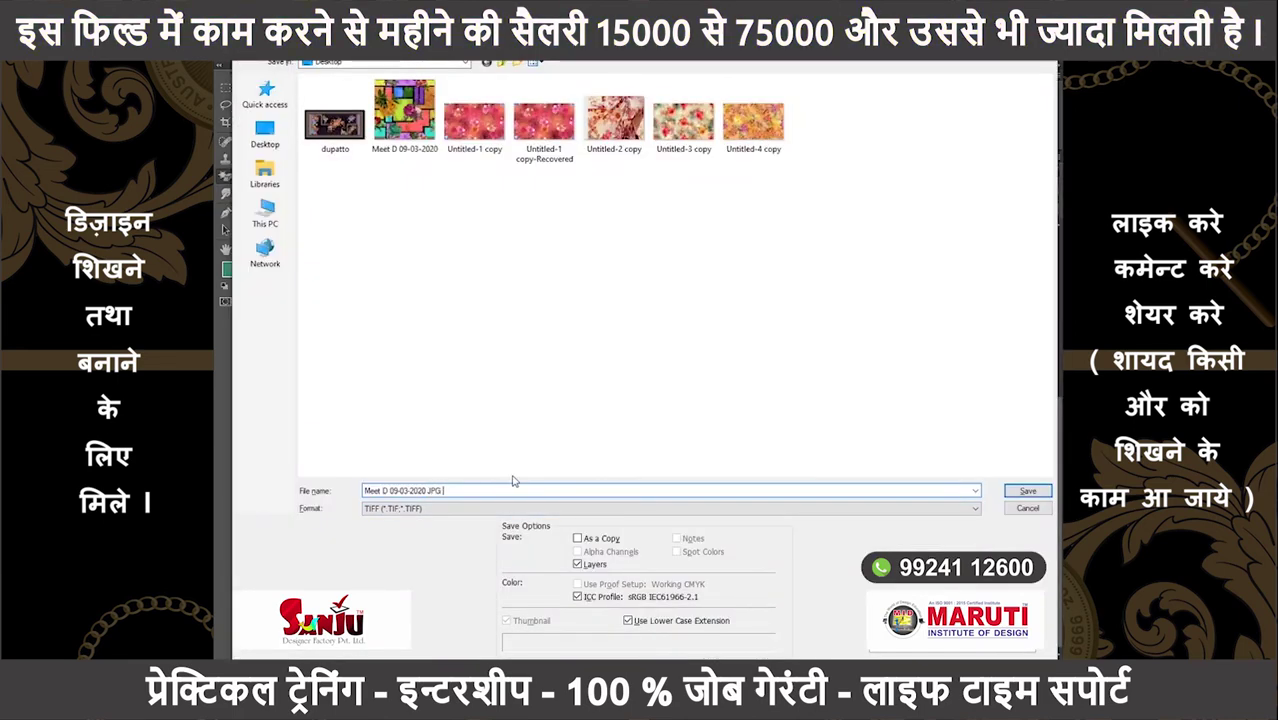
pyautogui.click(550, 509)
pyautogui.click(550, 574)
pyautogui.press('Return')
pyautogui.press('Return')
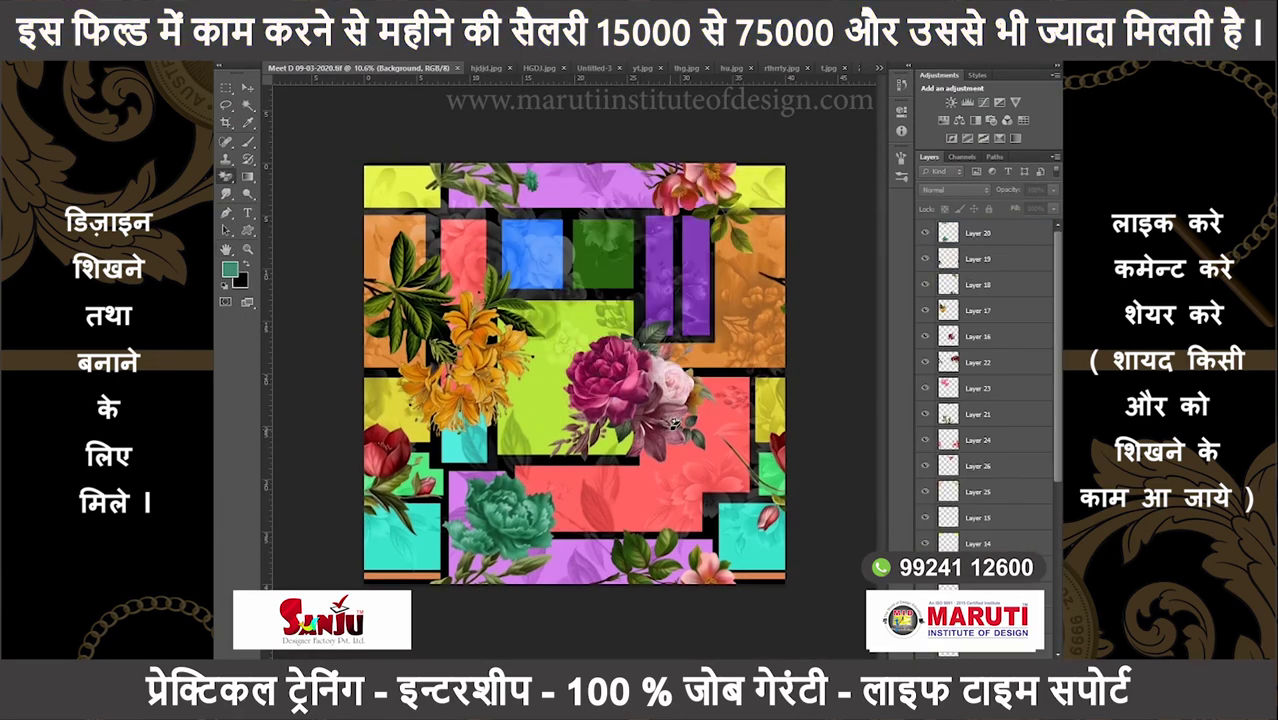
pyautogui.hotkey('ctrl', 'Tab')
pyautogui.hotkey('ctrl', 'shift', 'Tab')
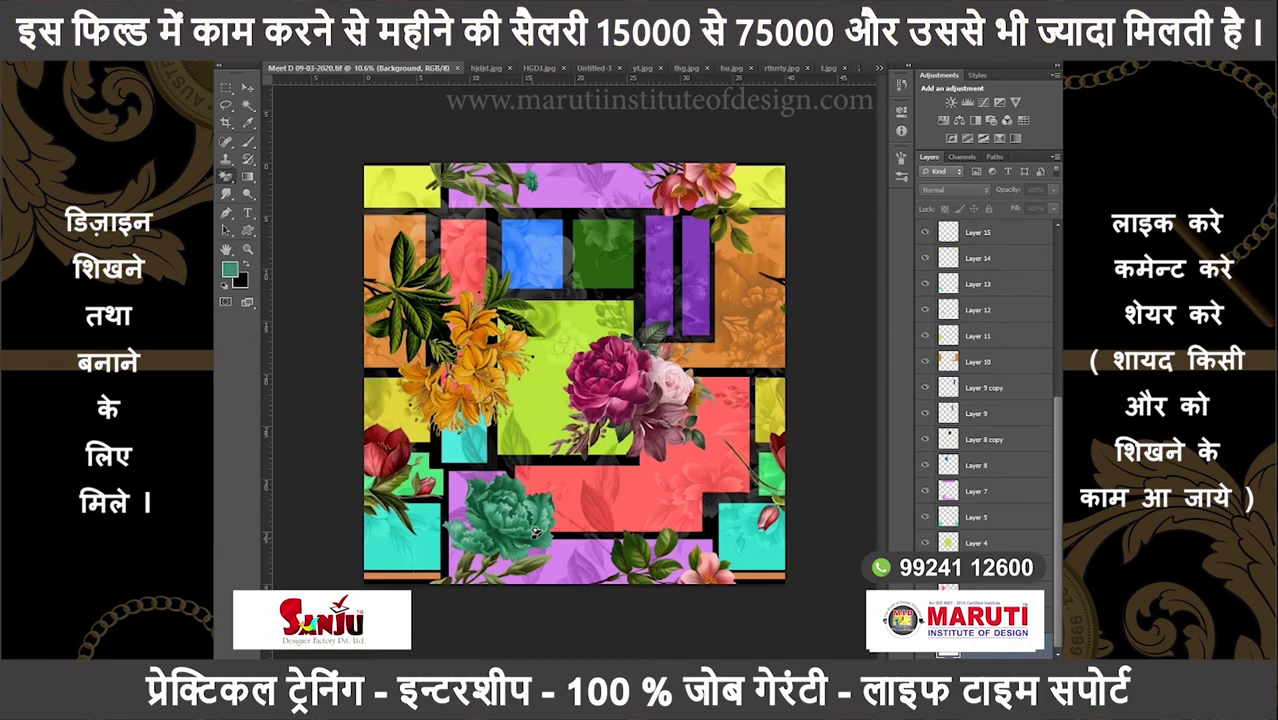
# - Shift the Layer 20 peony's hue from green to blue and save the design
pyautogui.click(508, 530)
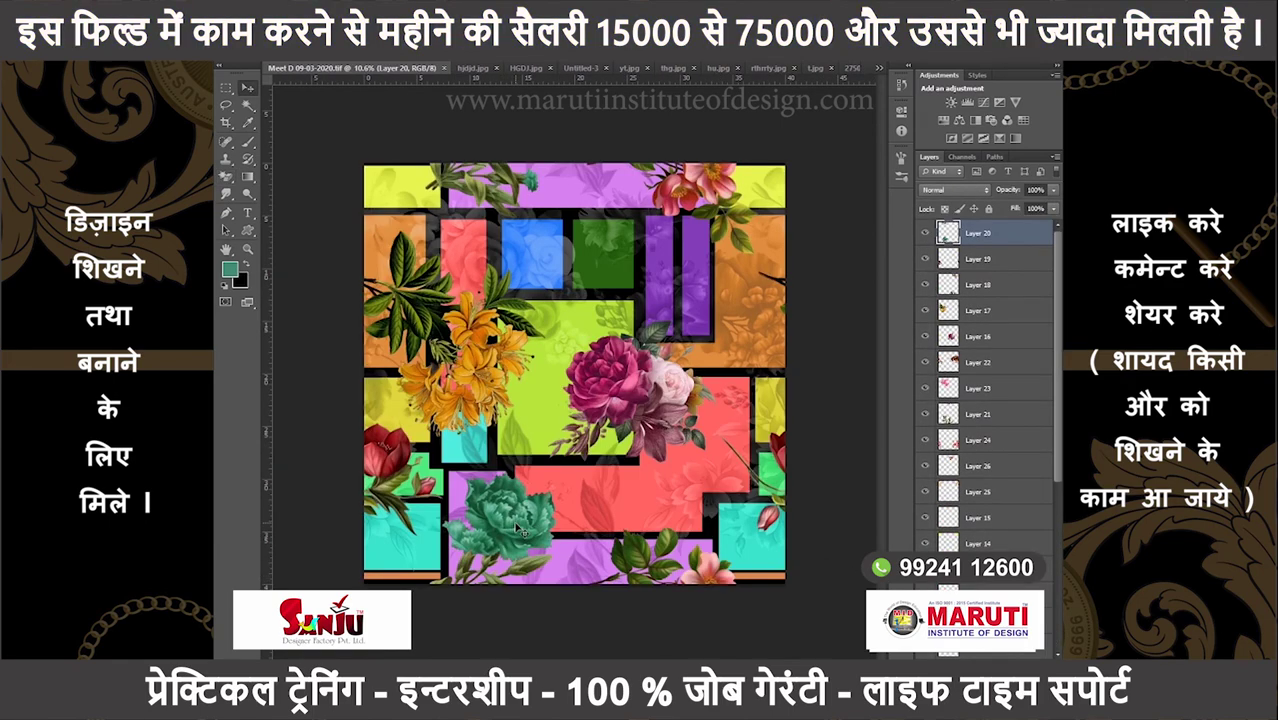
pyautogui.hotkey('ctrl', 'u')
pyautogui.moveTo(862, 396); pyautogui.dragTo(890, 398)
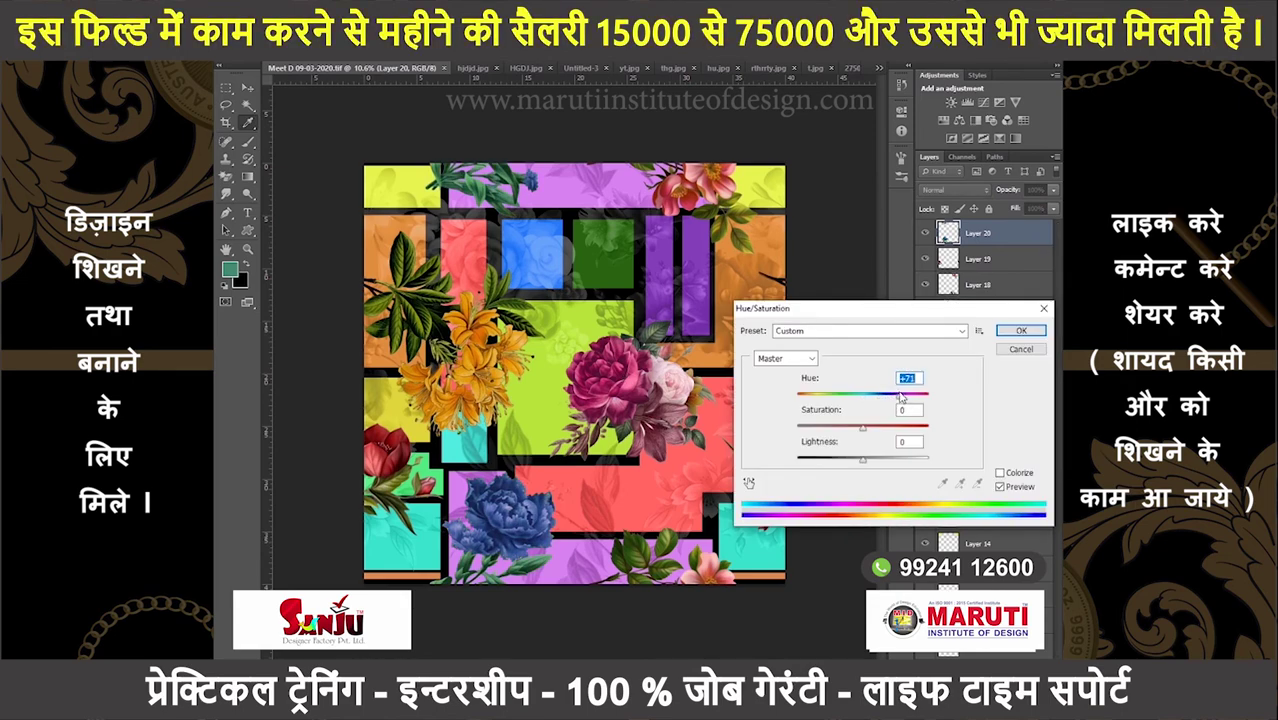
pyautogui.press('Return')
pyautogui.hotkey('ctrl', 's')
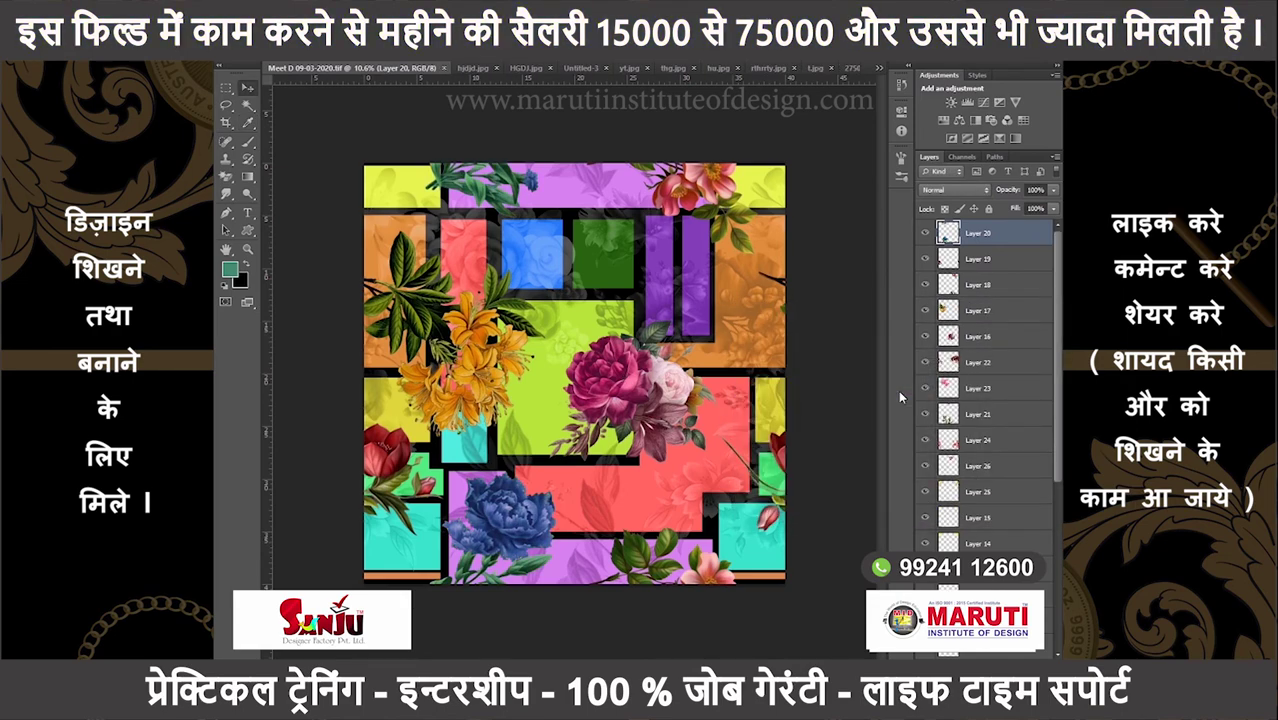
# - Save the design as JPEG 'Meet D 09-03-2020 JPG', replacing the existing file
pyautogui.hotkey('ctrl', 'shift', 's')
pyautogui.click(477, 489)
pyautogui.write('G')
pyautogui.click(975, 508)
pyautogui.click(420, 585)
pyautogui.click(1028, 491)
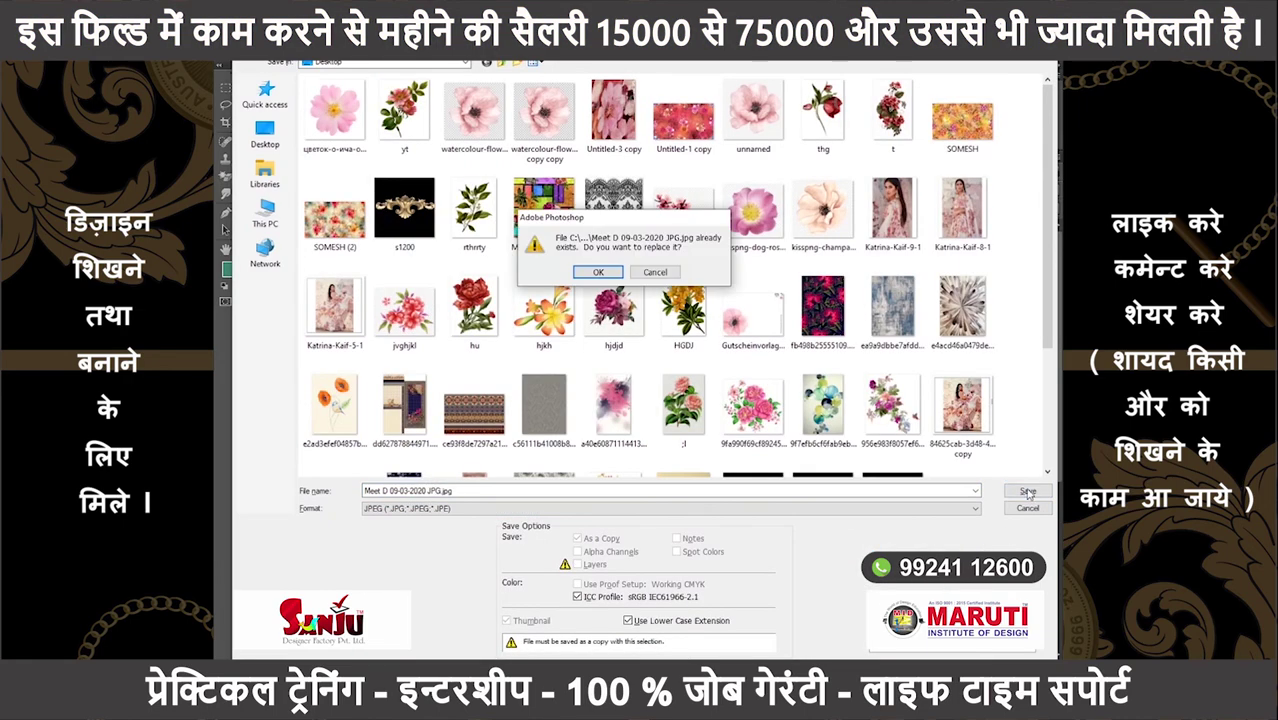
pyautogui.press('Return')
pyautogui.press('Return')
pyautogui.scroll(-5, 997, 488)
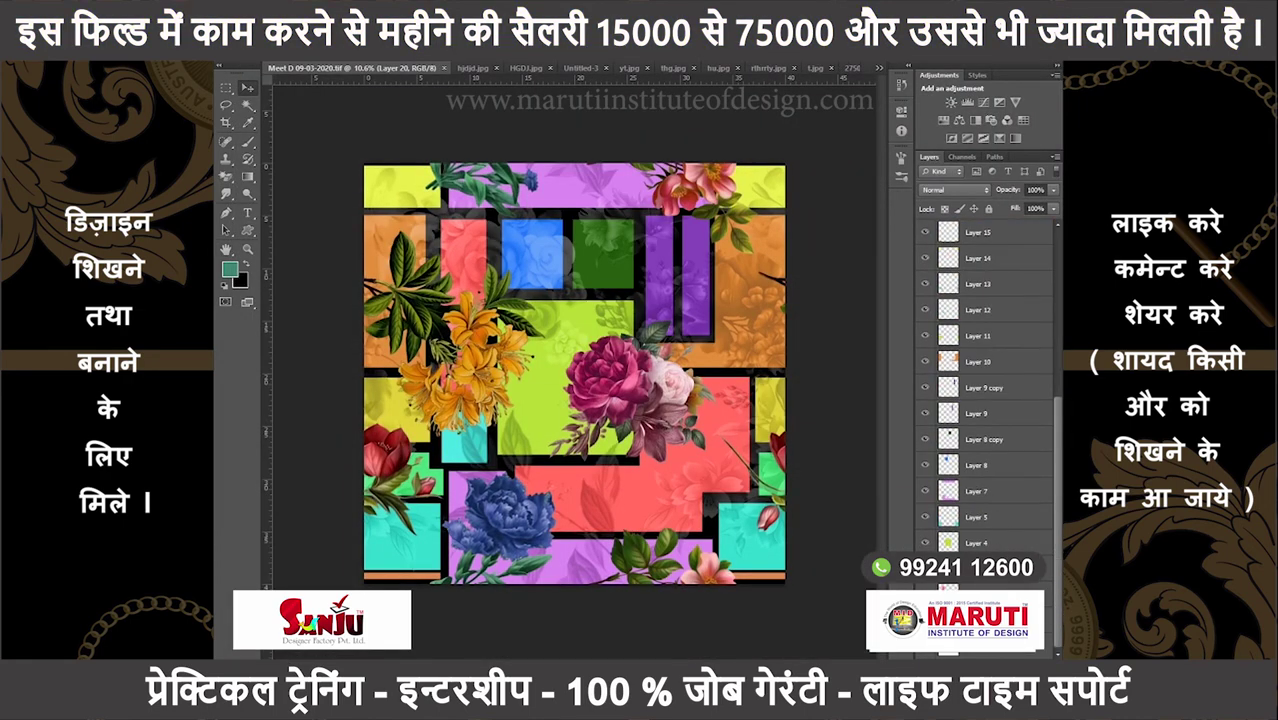
pyautogui.click(990, 652)
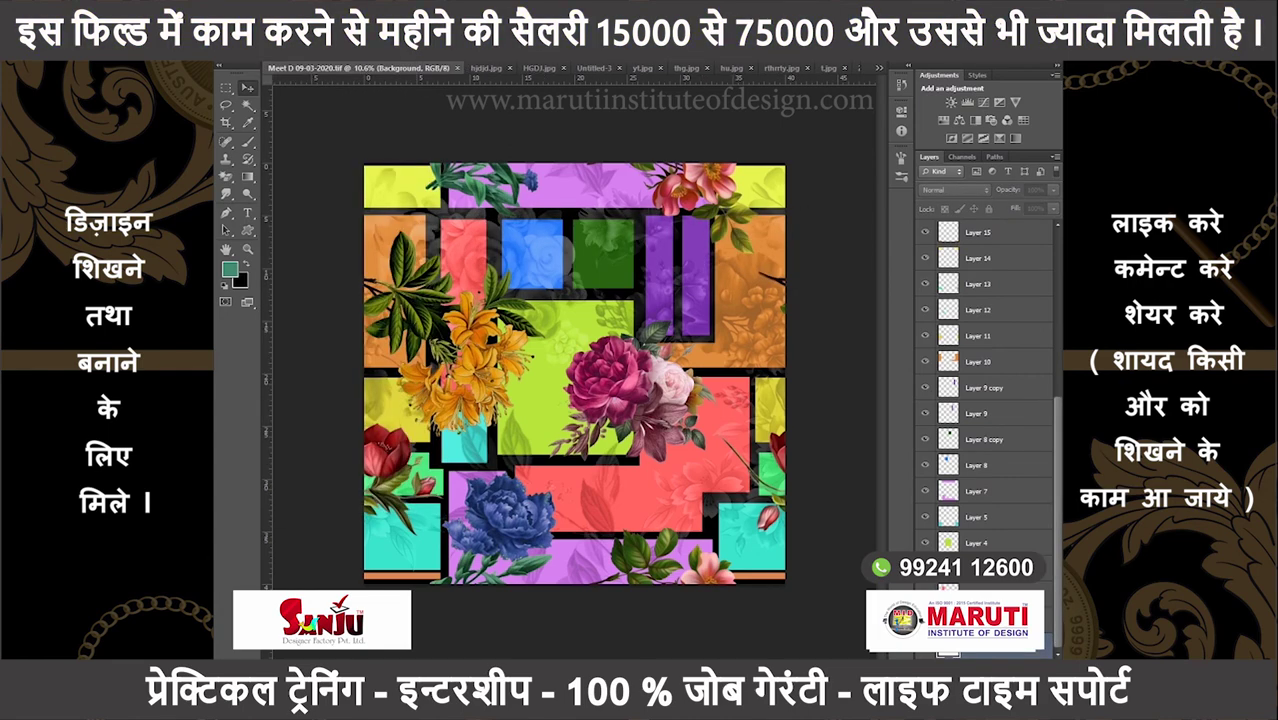
# - In Untitled-3, add a layer and a Pattern Fill of the design at about 51% scale
pyautogui.hotkey('ctrl', 'Tab')
pyautogui.hotkey('ctrl', 'Tab')
pyautogui.hotkey('ctrl', 'Tab')
pyautogui.hotkey('ctrl', 'shift', 'n')
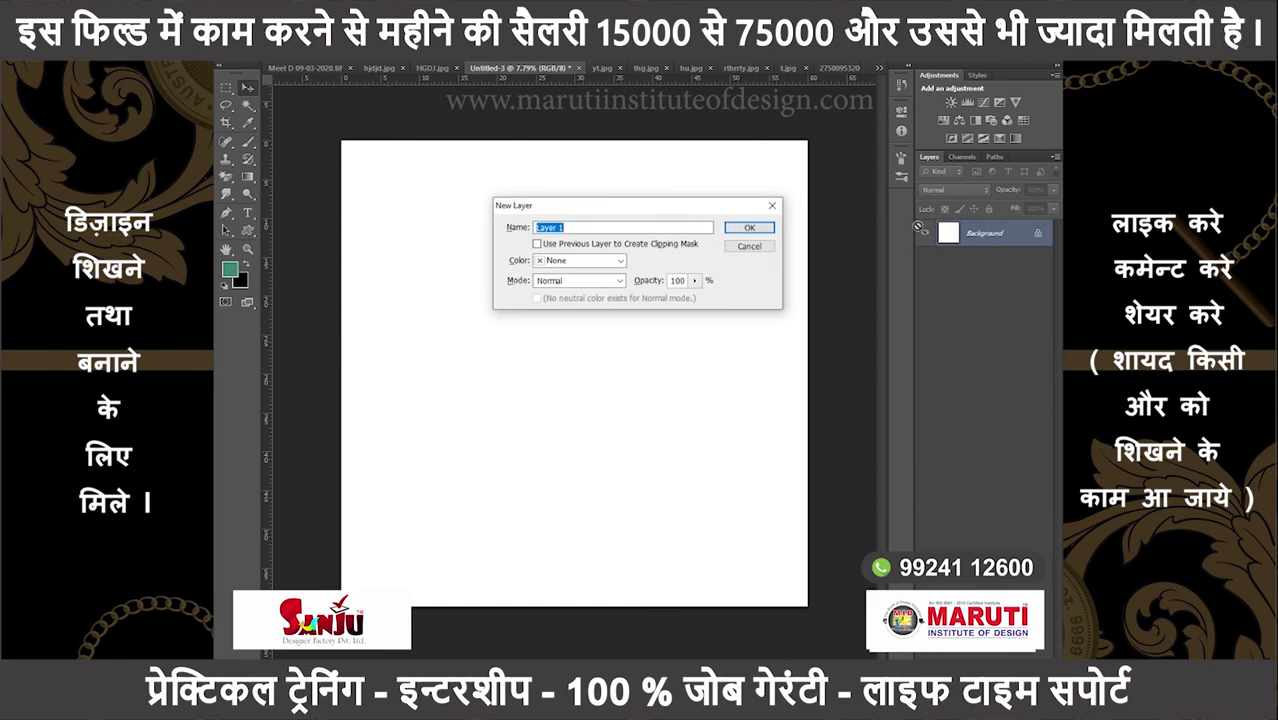
pyautogui.press('Return')
pyautogui.click(928, 652)
pyautogui.click(960, 403)
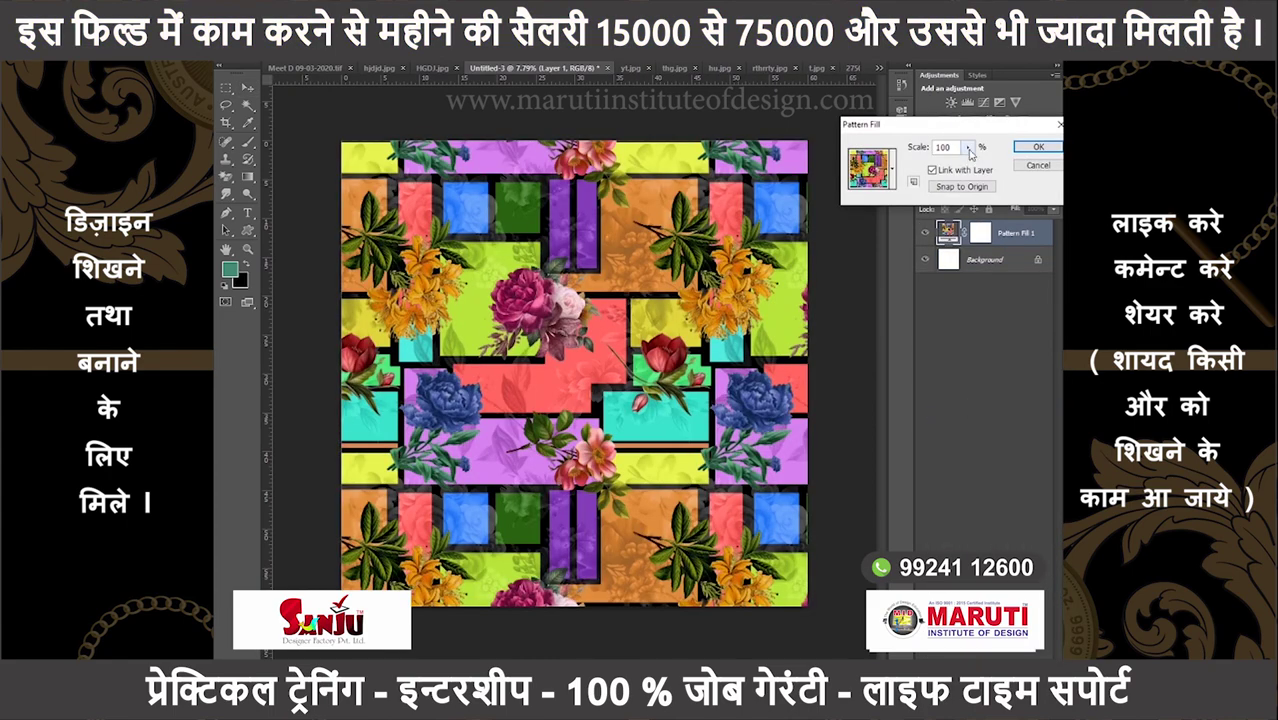
pyautogui.moveTo(968, 163); pyautogui.dragTo(945, 163)
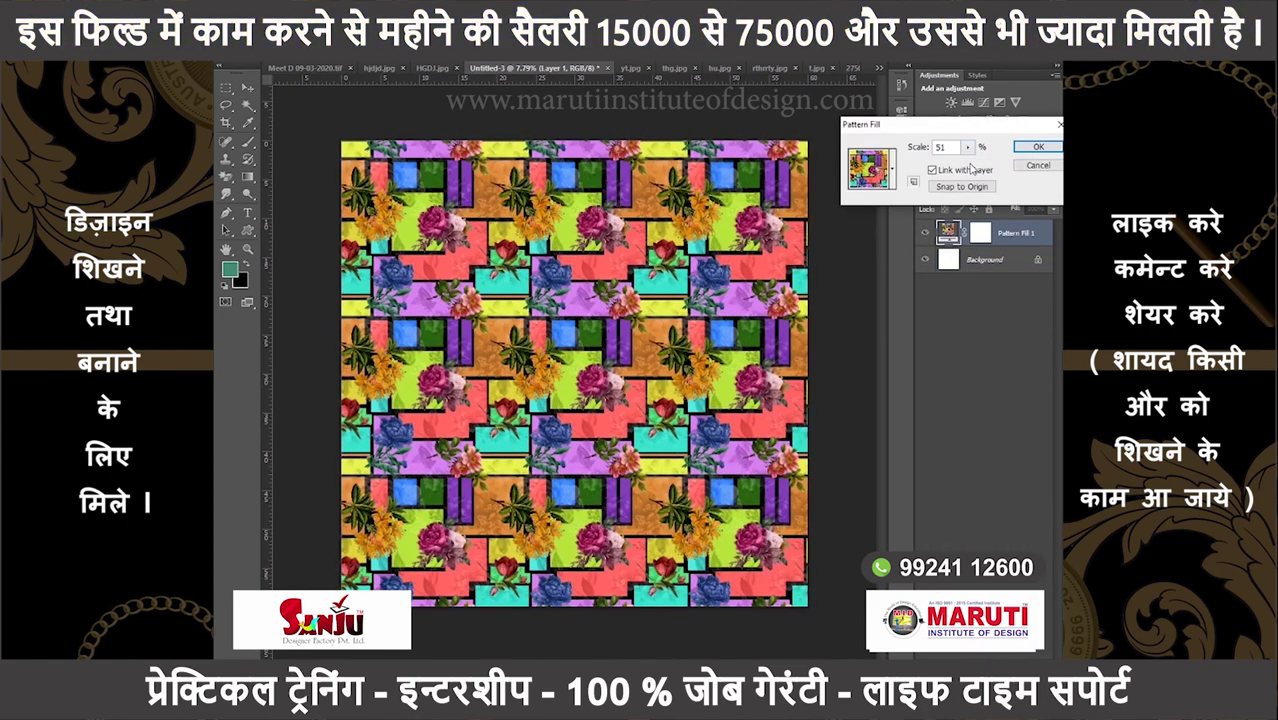
pyautogui.press('Return')
# - Zoom in and scroll to inspect how the 51% pattern repeats
pyautogui.rightClick(665, 272)
pyautogui.click(640, 320)
pyautogui.scroll(-3, 751, 313)
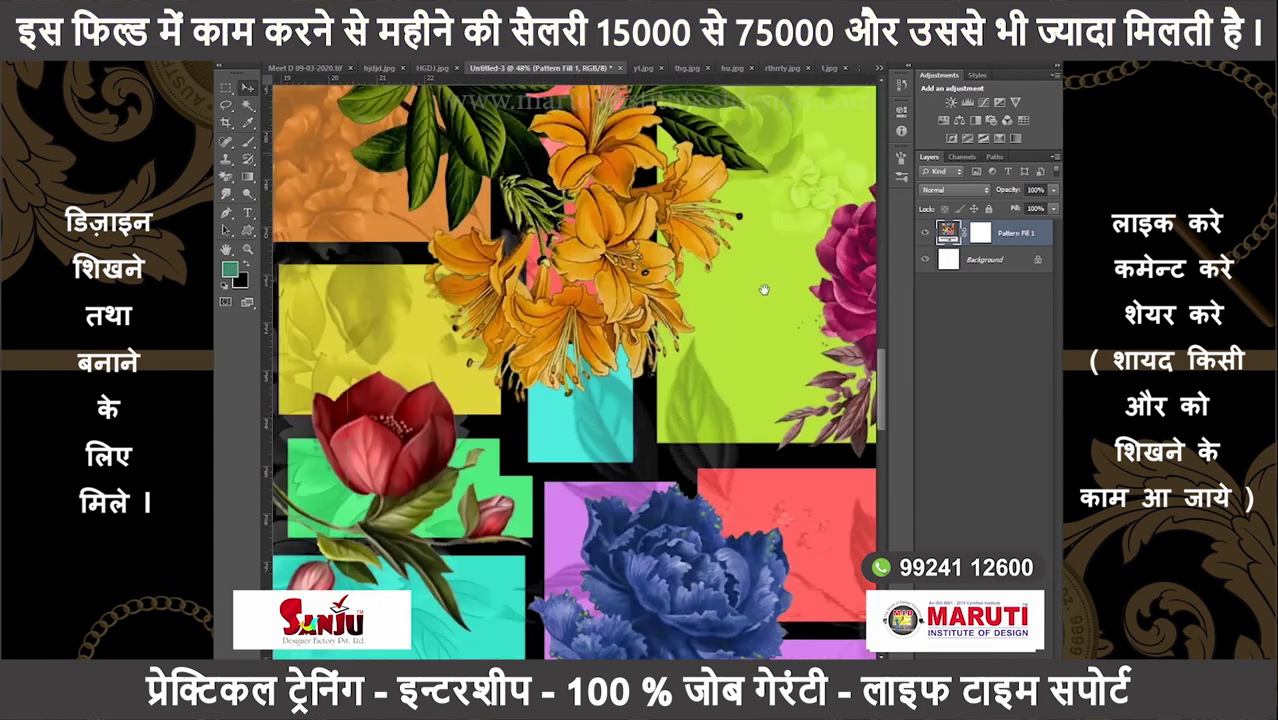
pyautogui.scroll(-1, 751, 313)
pyautogui.scroll(-1, 720, 318)
pyautogui.scroll(-1, 680, 322)
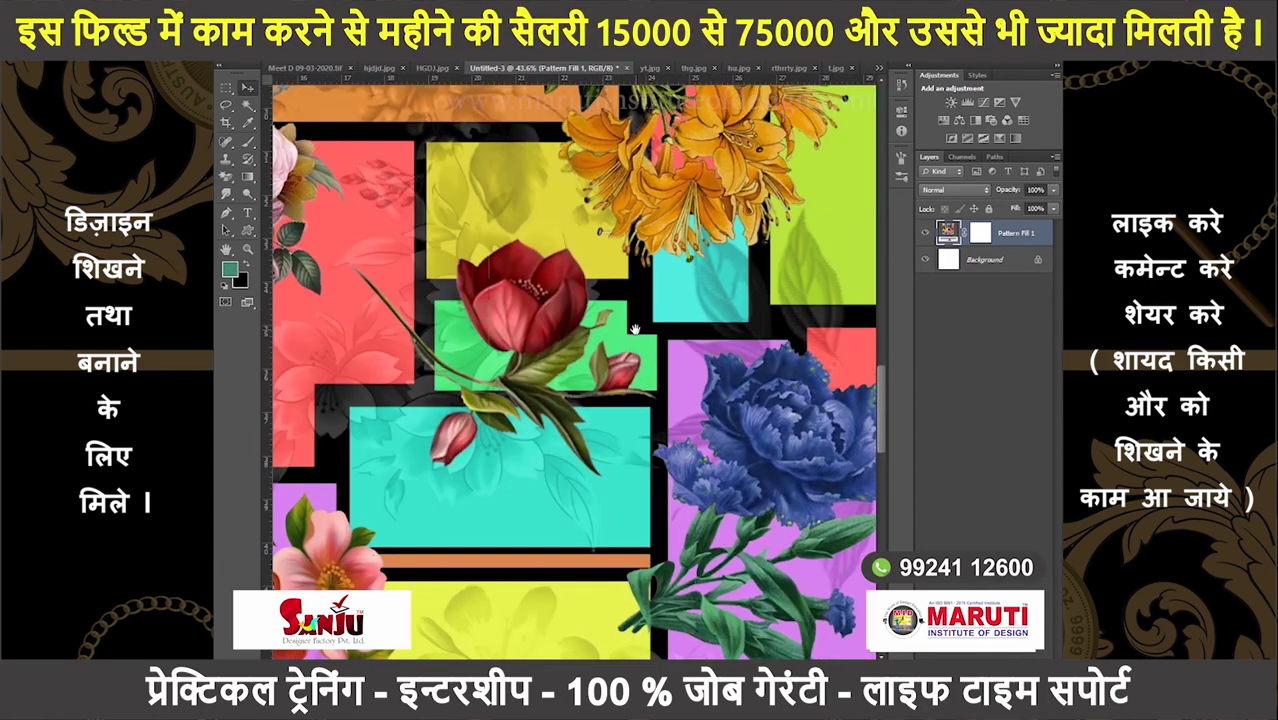
pyautogui.scroll(-1, 635, 328)
# - In the Meet D design, transform the Layer 19 motif to fit the tile edges
pyautogui.hotkey('ctrl', 'shift', 'Tab')
pyautogui.hotkey('ctrl', 'shift', 'Tab')
pyautogui.hotkey('ctrl', 'shift', 'Tab')
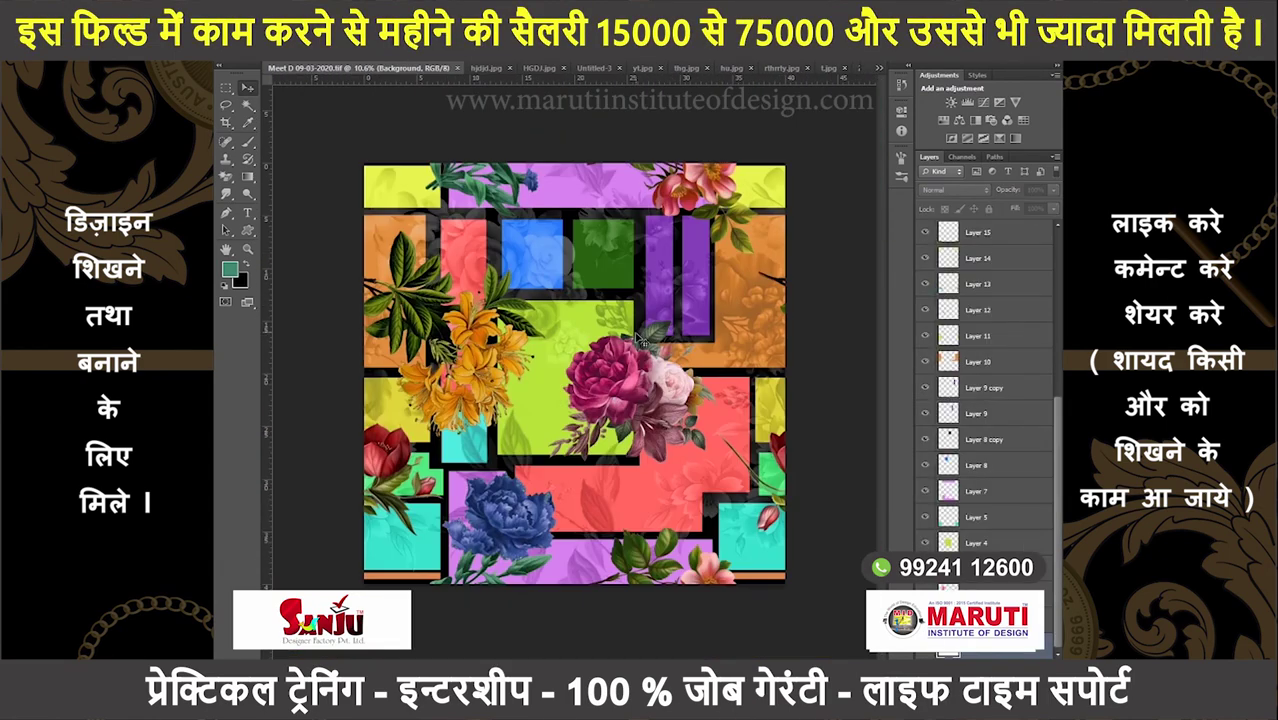
pyautogui.moveTo(789, 465); pyautogui.dragTo(663, 502)
pyautogui.moveTo(349, 481)
pyautogui.mouseDown()
pyautogui.moveTo(757, 468)
pyautogui.moveTo(786, 481)
pyautogui.mouseUp()
pyautogui.press('Return')
# - Select the Background layer and save the updated design
pyautogui.scroll(-5, 985, 450)
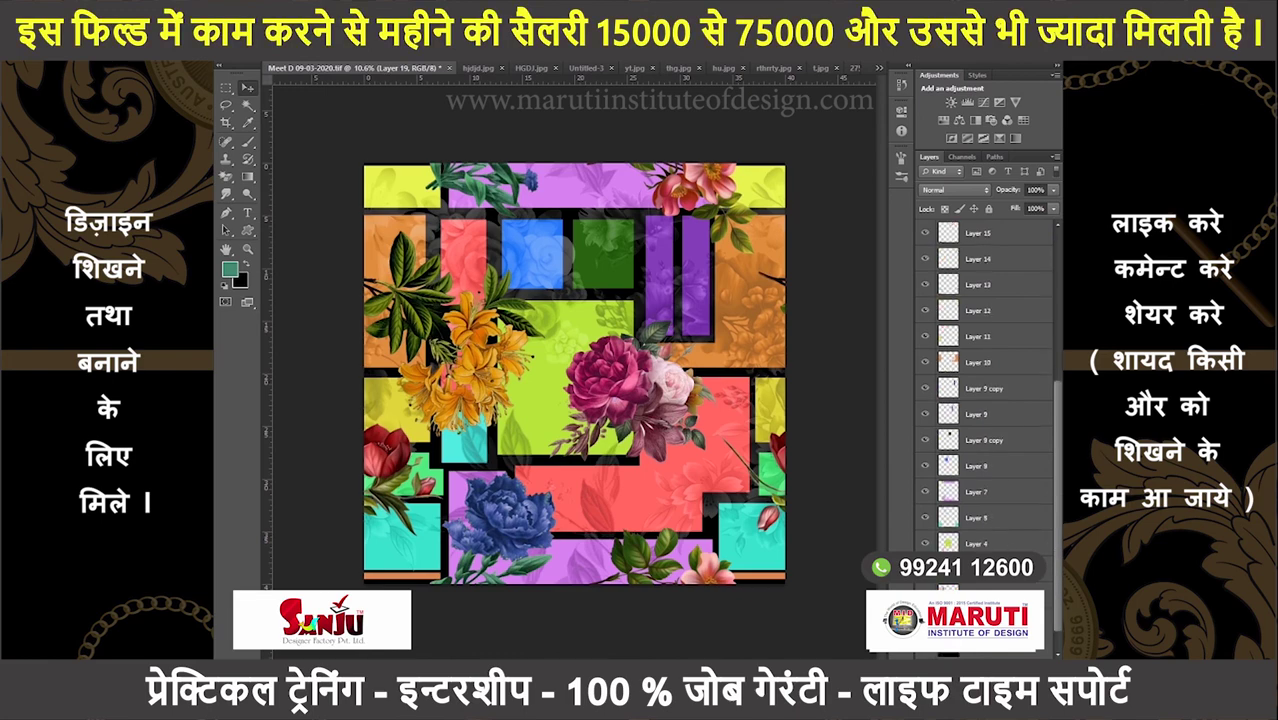
pyautogui.click(980, 647)
pyautogui.hotkey('ctrl', 's')
pyautogui.press('Return')
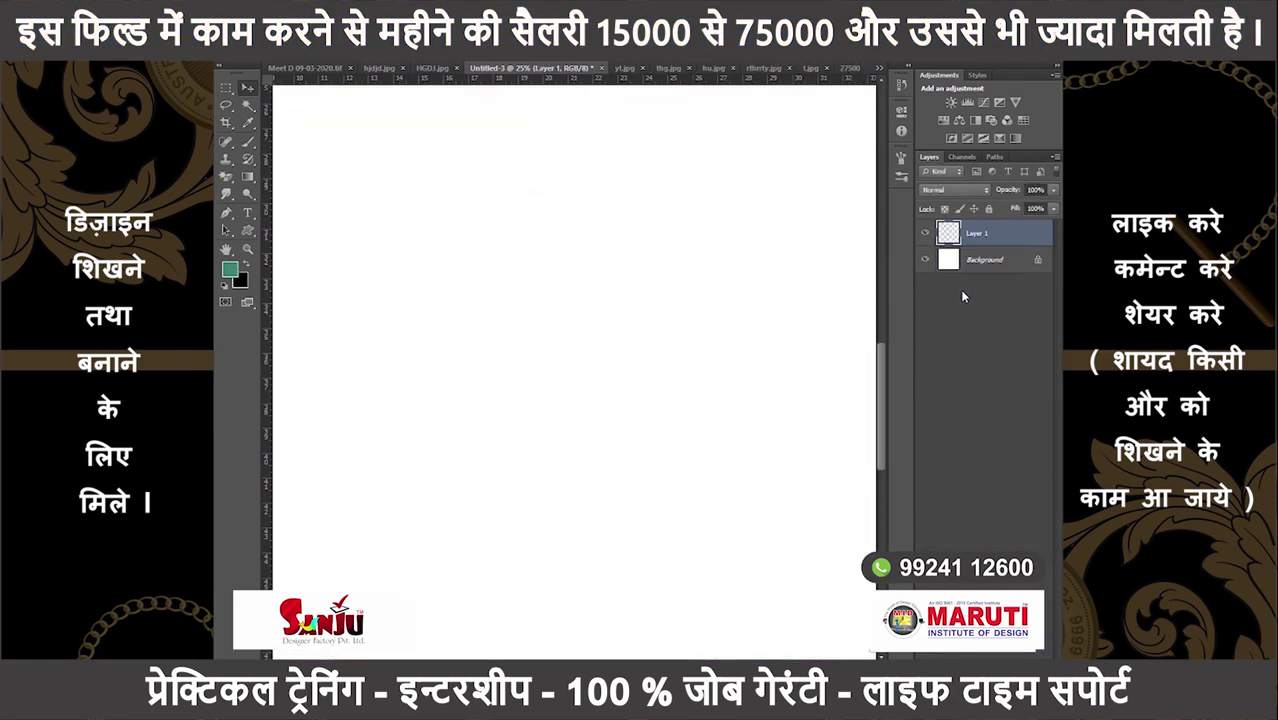
# - Add another Pattern Fill of the design at 74% scale and inspect the tiling
pyautogui.click(985, 652)
pyautogui.click(1010, 408)
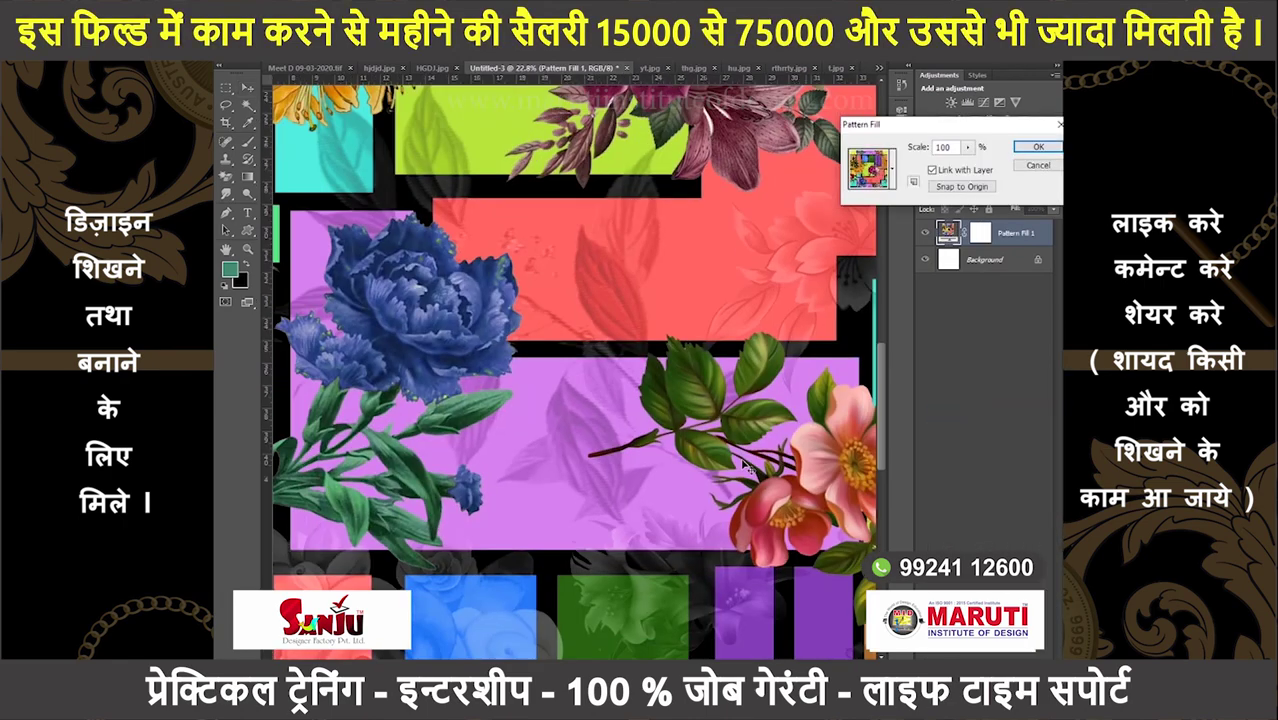
pyautogui.moveTo(968, 158); pyautogui.dragTo(952, 163)
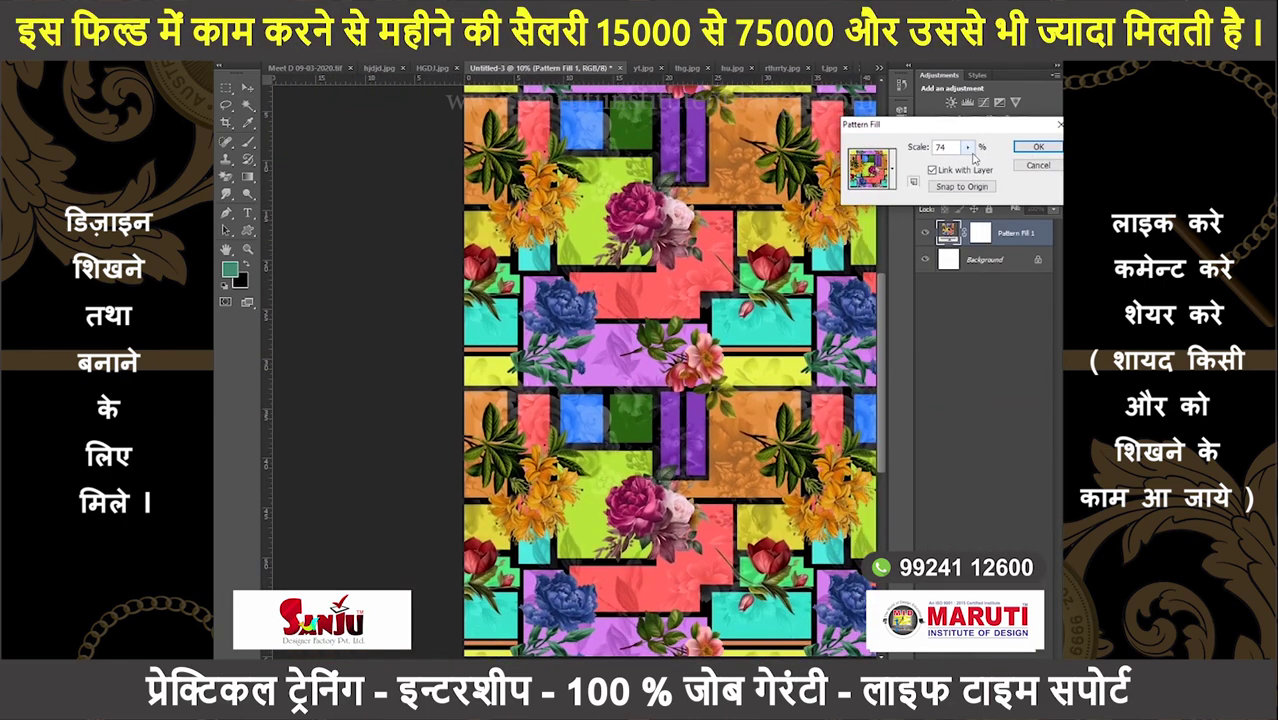
pyautogui.click(1038, 147)
pyautogui.scroll(5, 576, 298)
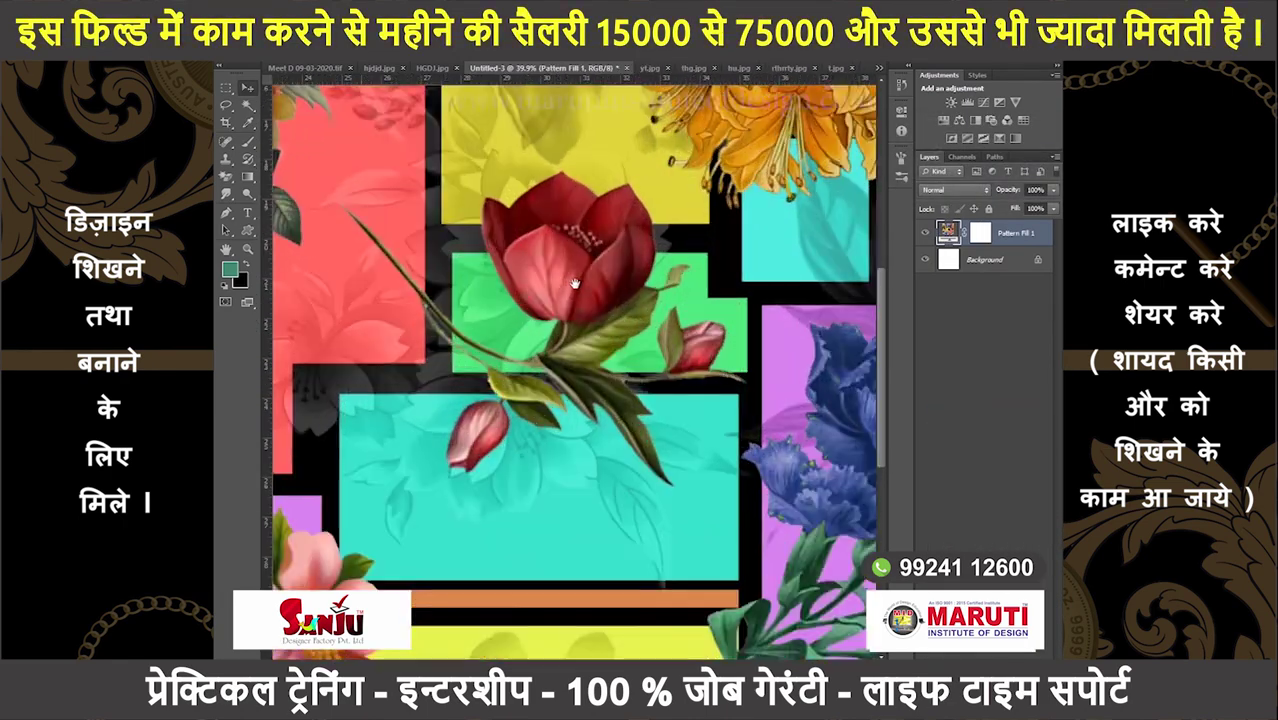
pyautogui.scroll(2, 576, 298)
pyautogui.scroll(-7, 600, 380)
pyautogui.scroll(4, 632, 470)
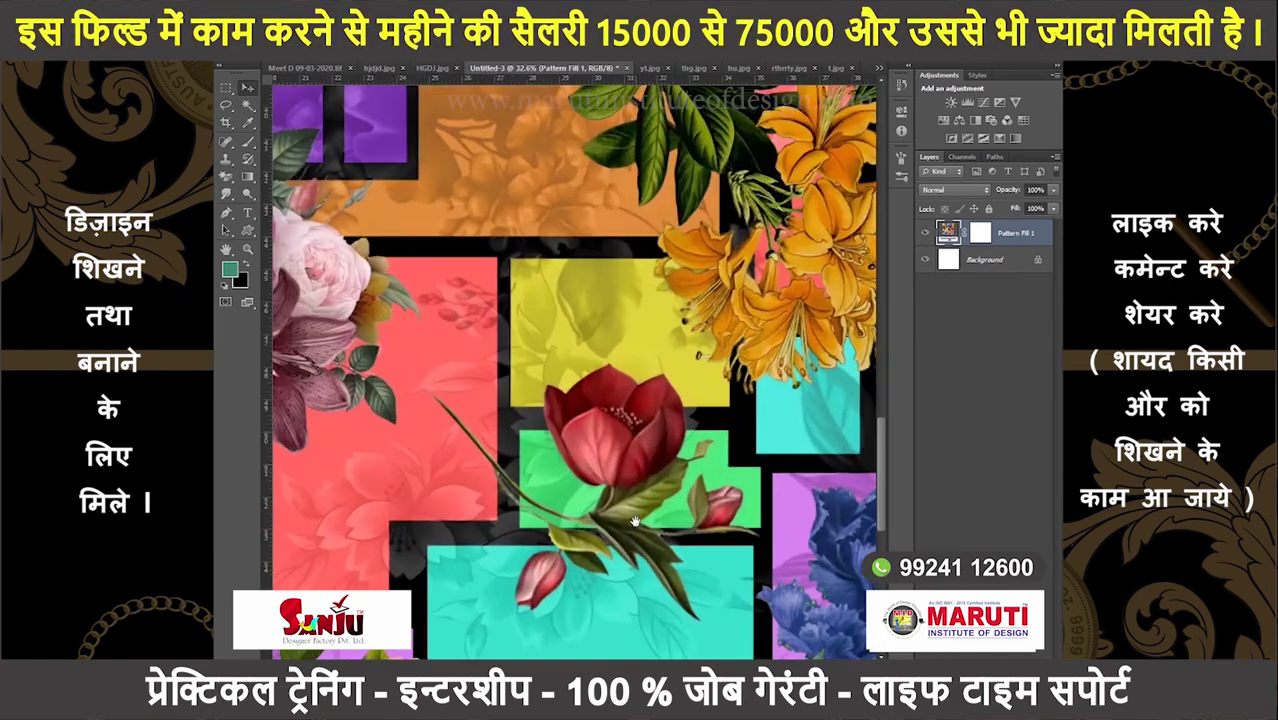
pyautogui.scroll(-2, 600, 470)
pyautogui.scroll(-3, 560, 470)
pyautogui.scroll(4, 510, 468)
pyautogui.scroll(-1, 510, 468)
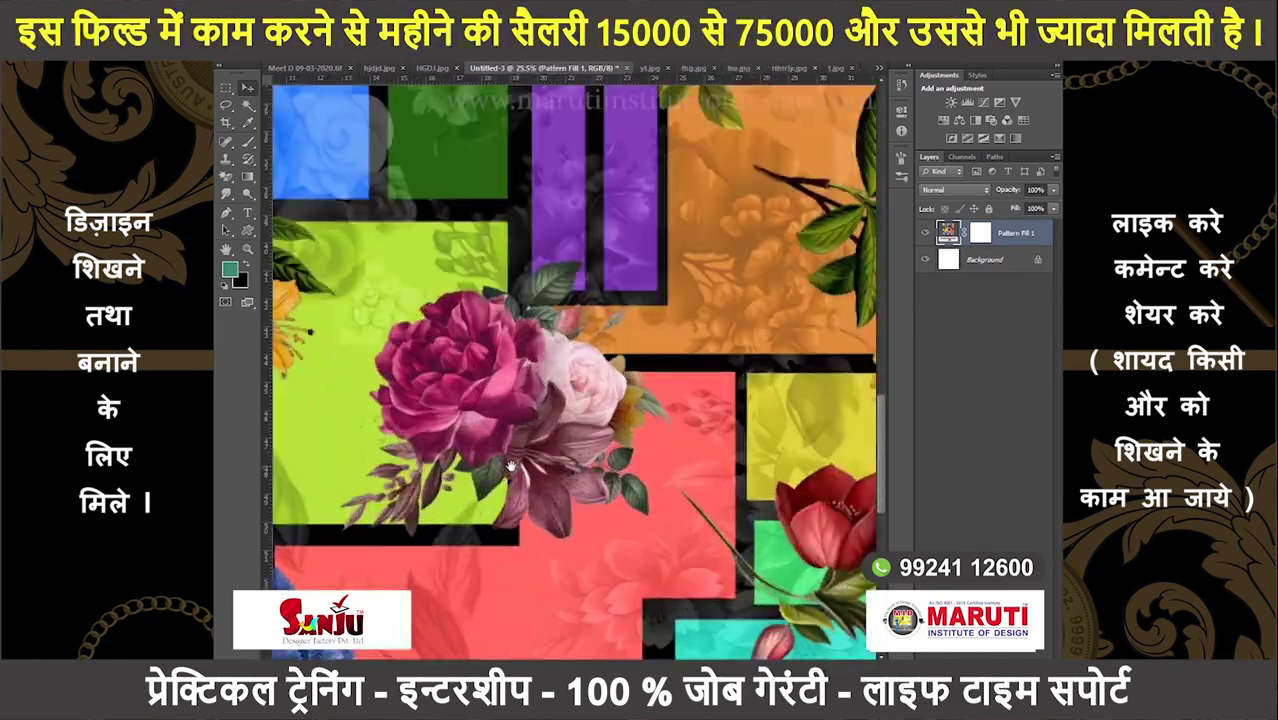
pyautogui.scroll(-4, 510, 468)
pyautogui.scroll(4, 700, 420)
pyautogui.scroll(1, 852, 399)
pyautogui.scroll(-2, 602, 400)
pyautogui.scroll(-5, 607, 408)
pyautogui.hotkey('ctrl', 'shift', 'Tab')
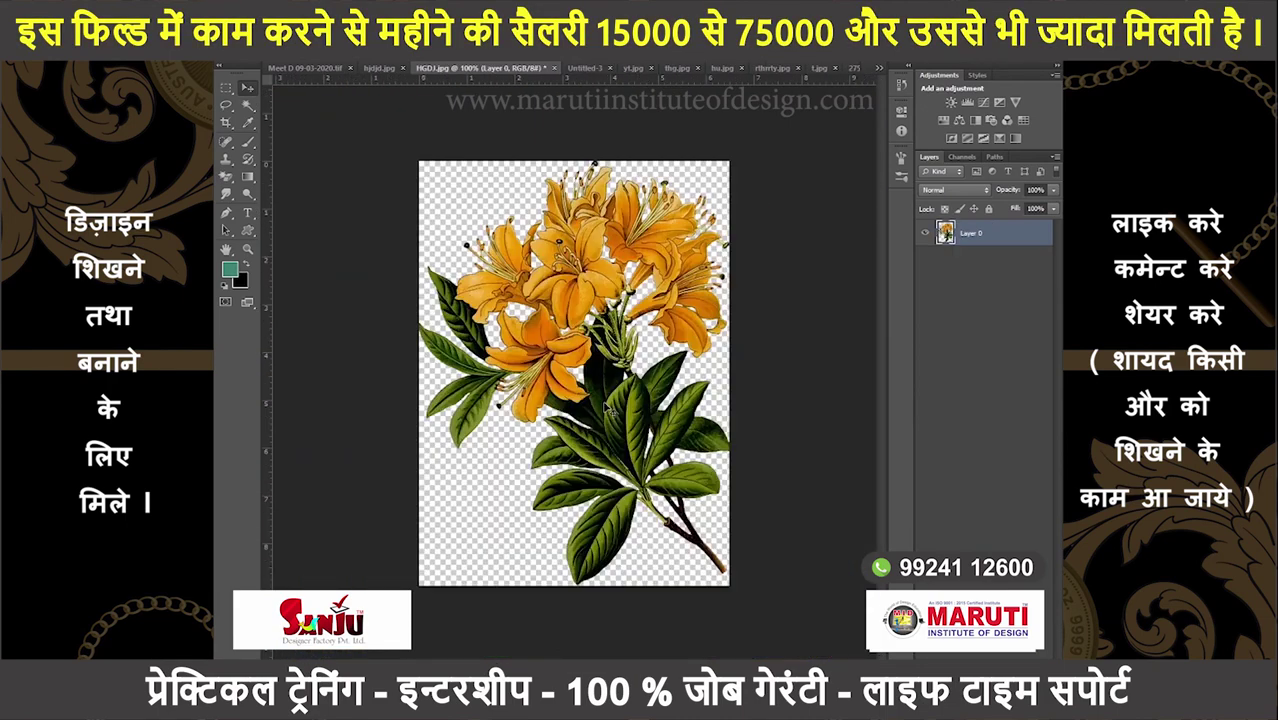
# - Save the Meet D design as JPEG over the existing 'Meet D 09-03-2020 JPG.jpg'
pyautogui.hotkey('ctrl', 'shift', 'Tab')
pyautogui.hotkey('ctrl', 'shift', 'Tab')
pyautogui.hotkey('ctrl', 'shift', 's')
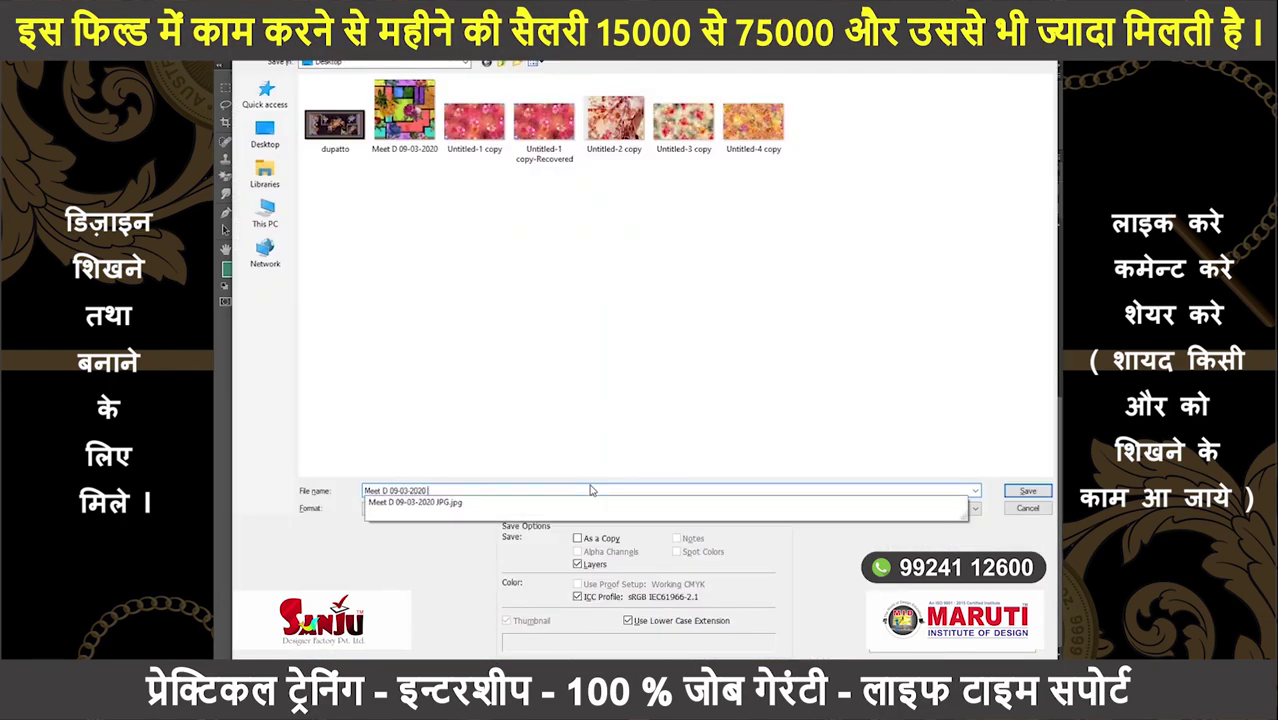
pyautogui.click(480, 508)
pyautogui.click(450, 560)
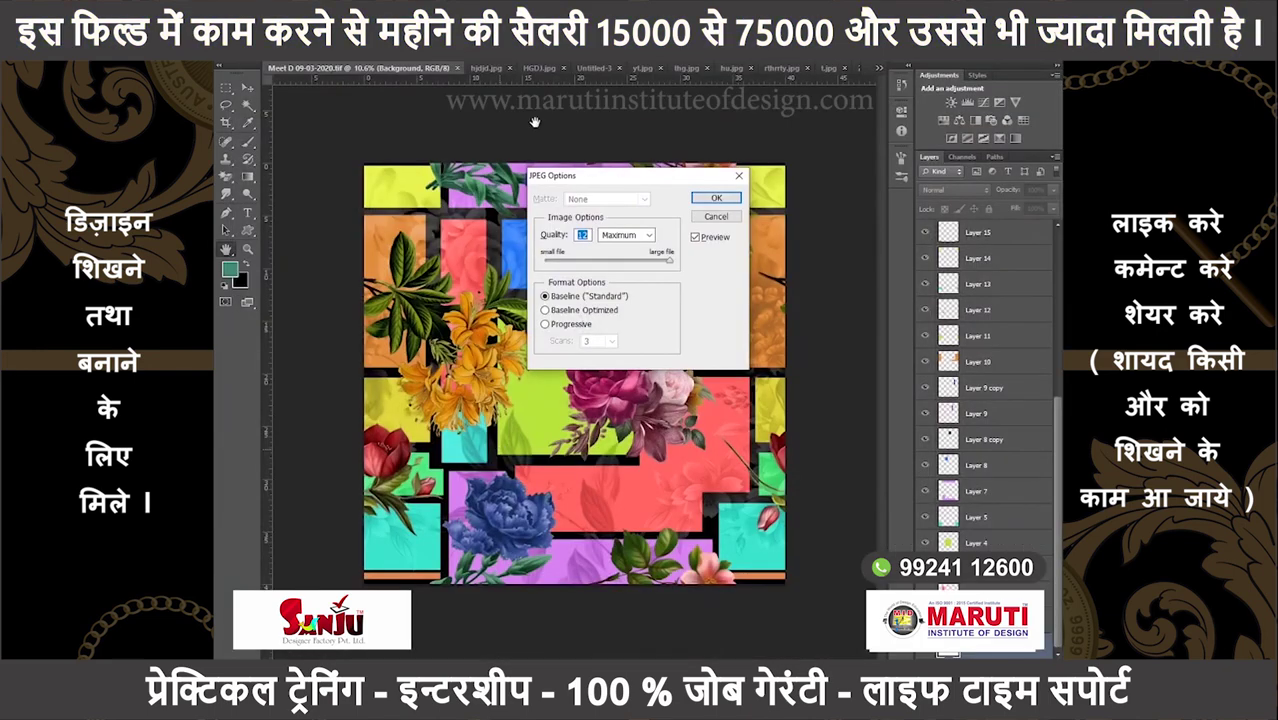
pyautogui.press('Return')
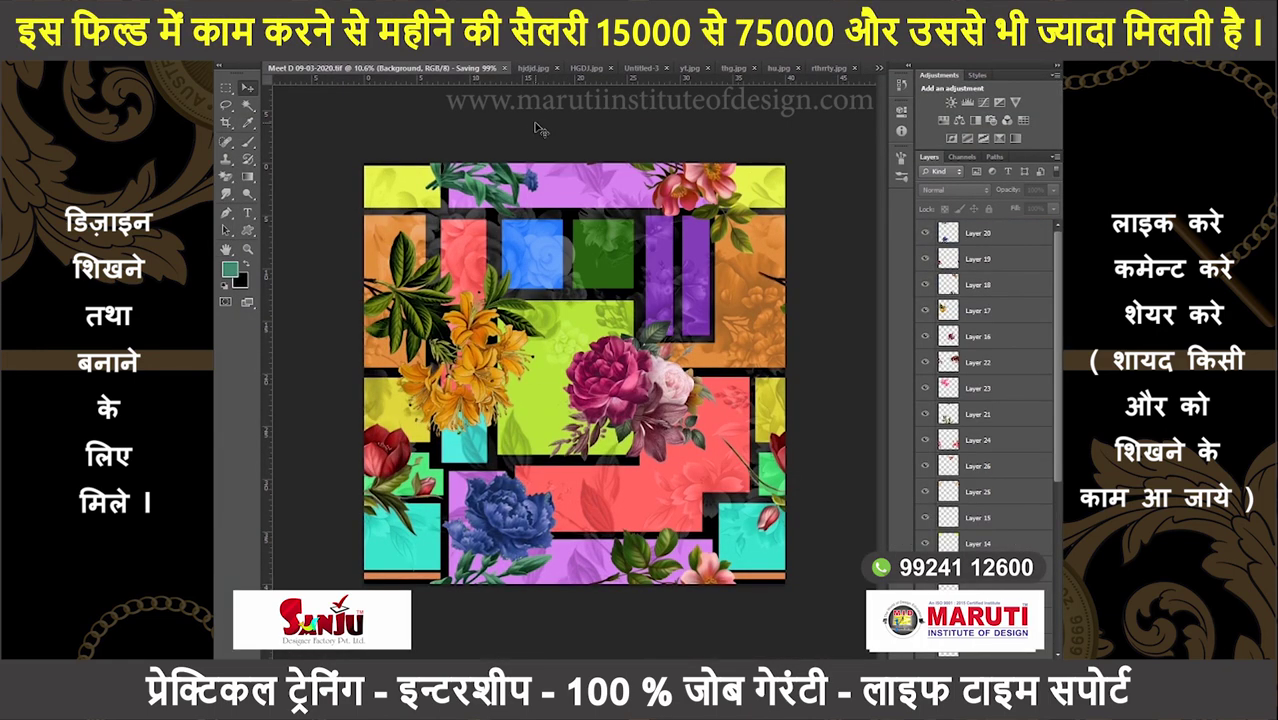